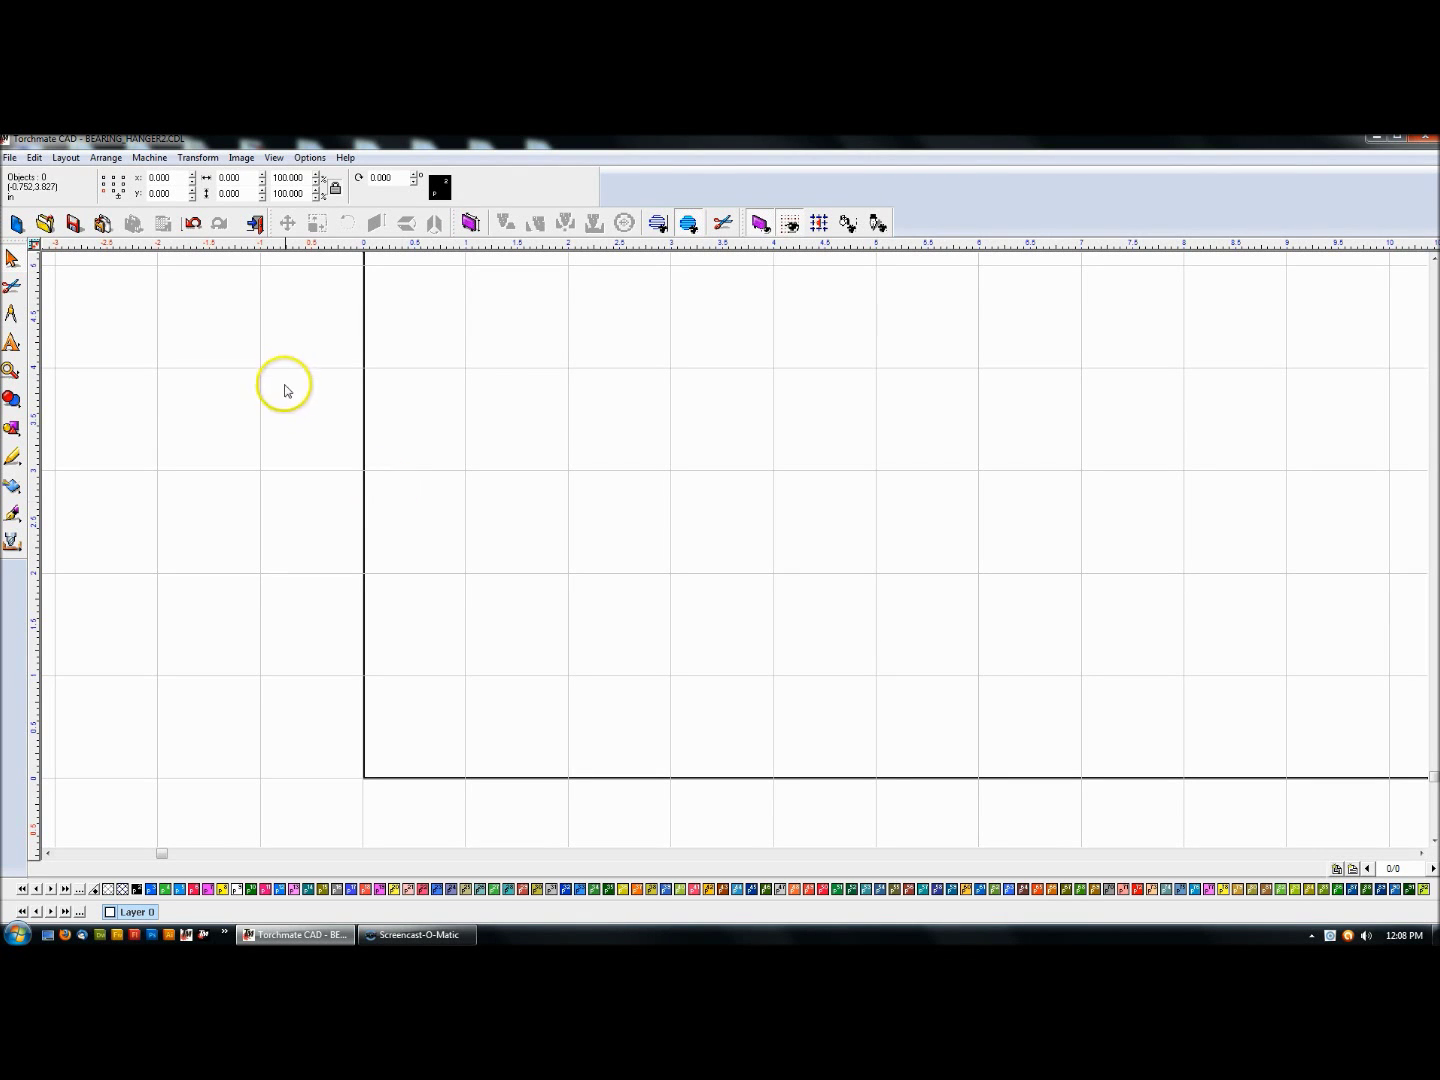
Draw a rectangle about 3.2 in wide and 3.2 in tall just inside the work area's origin corner.
left_click(13, 427)
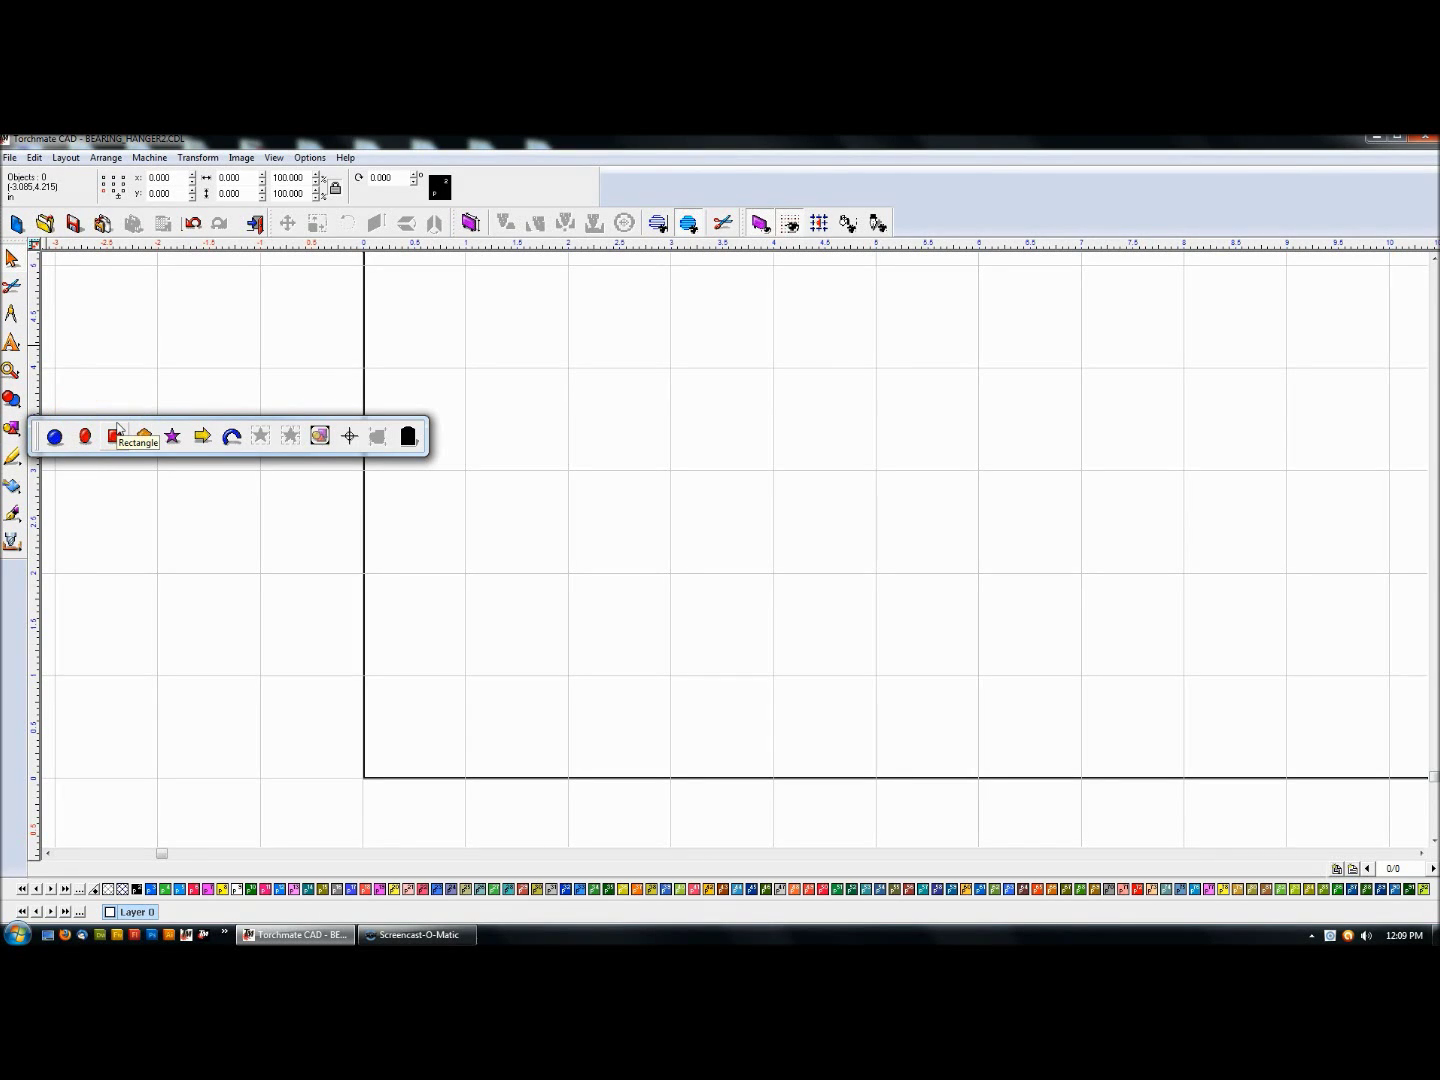
left_click(114, 435)
left_click_drag(387, 431, 715, 747)
left_click(13, 258)
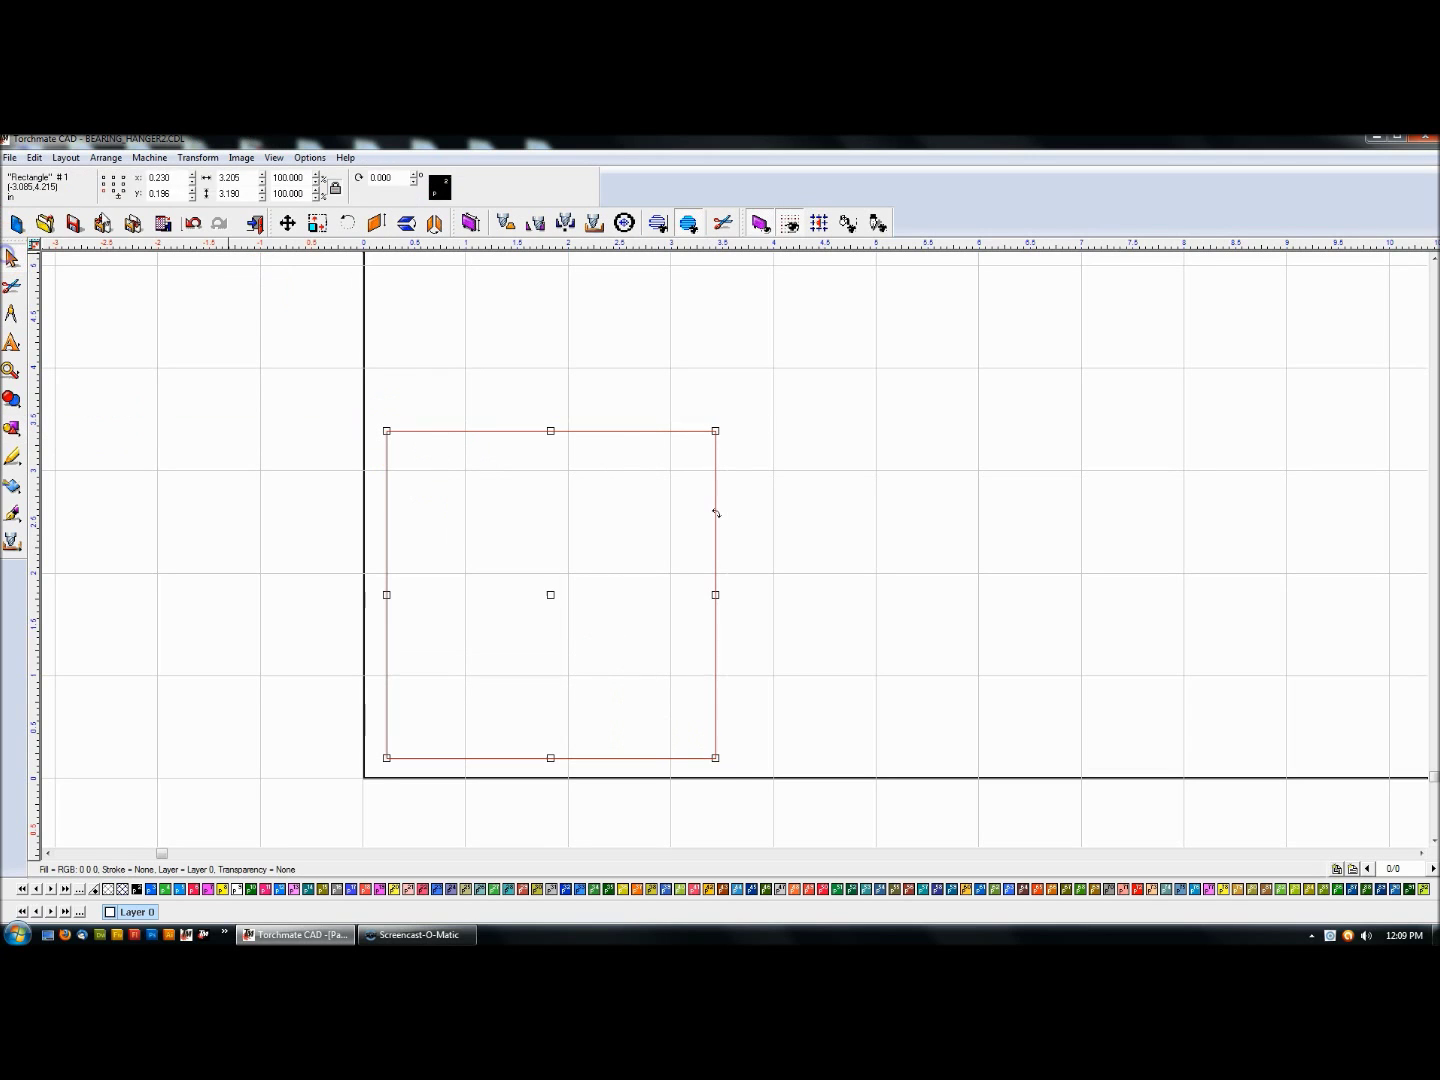
Set the rectangle's width to 4.25 in, set its height to 4.25 in, and deselect it.
double_click(244, 177)
key("Tab")
type("4")
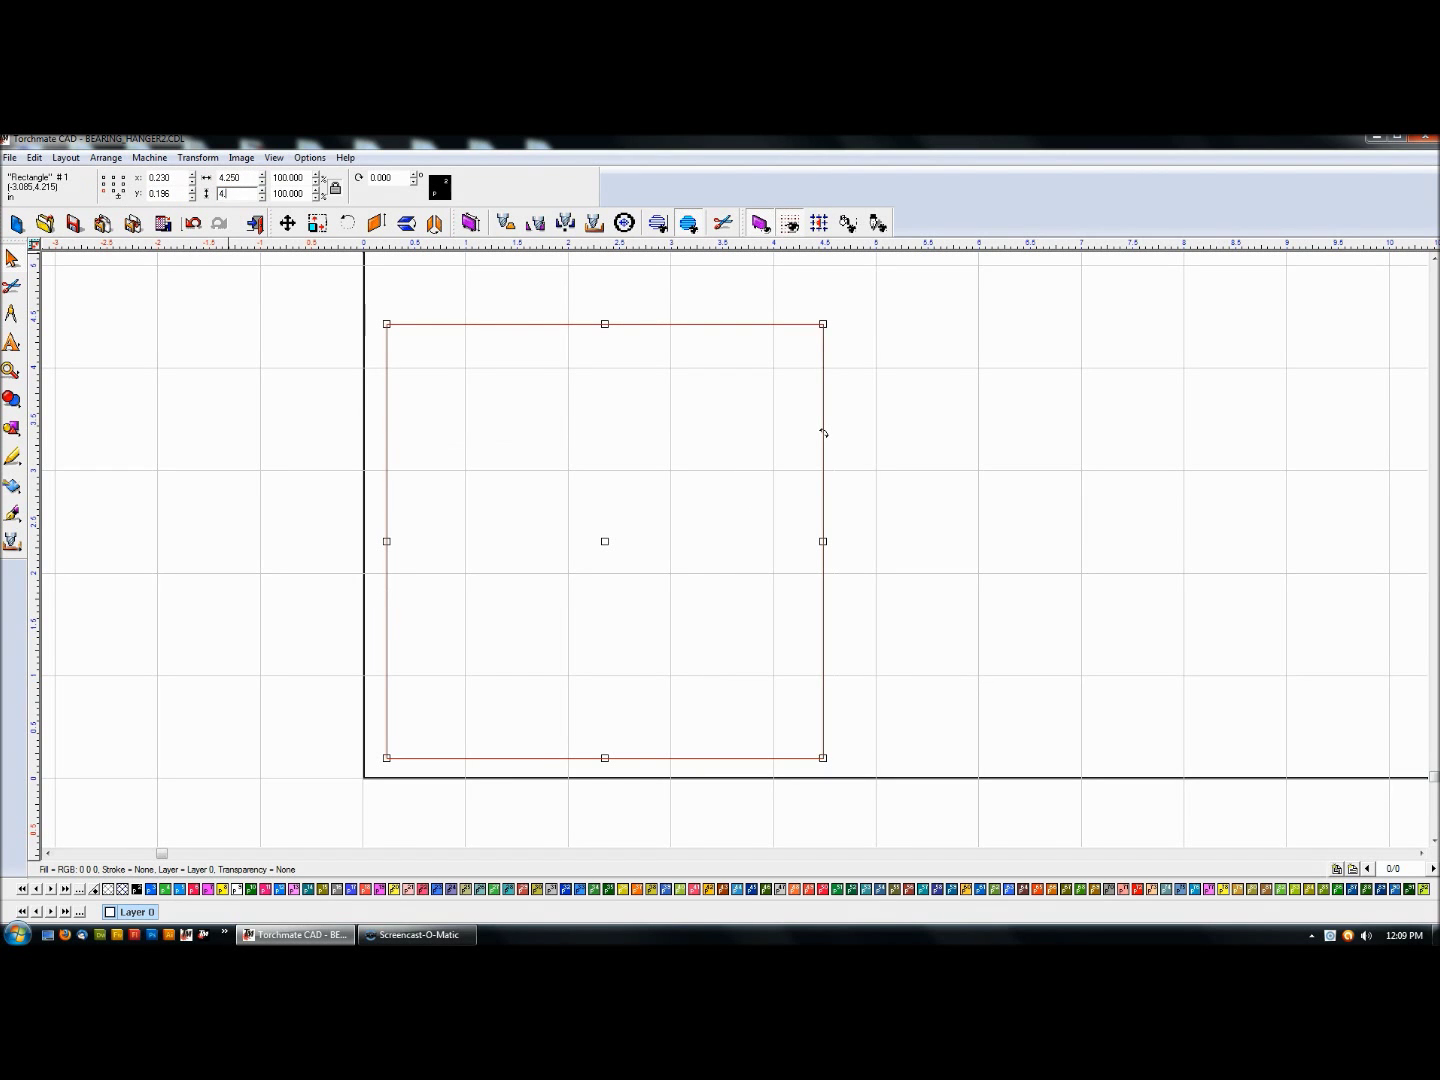
key("Return")
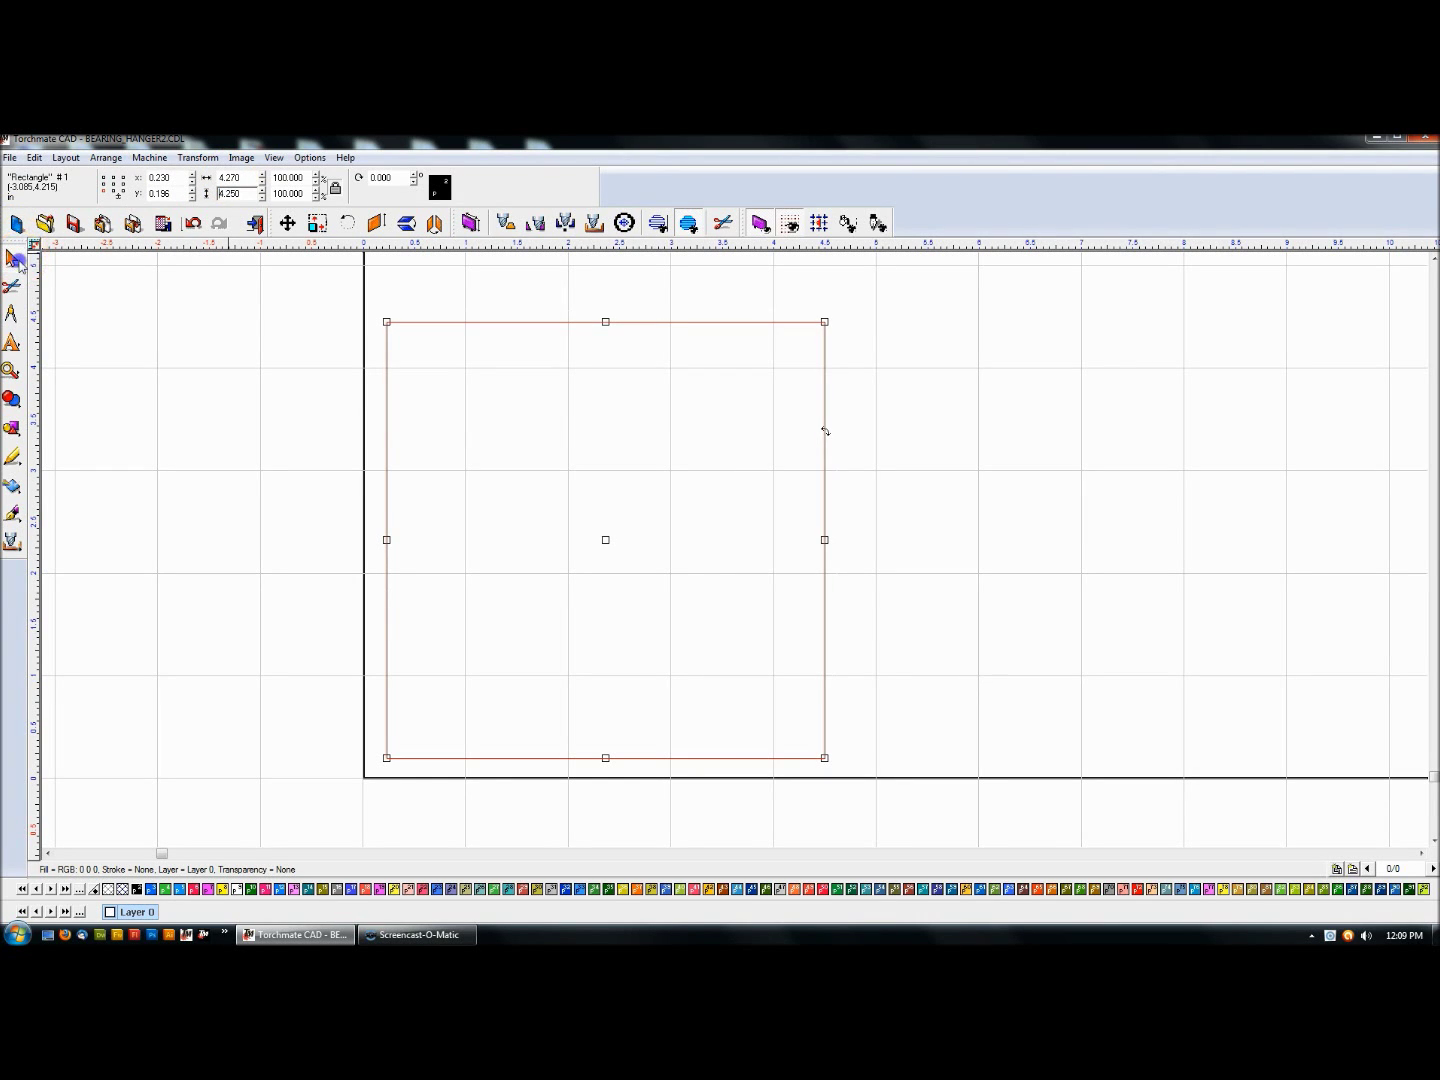
left_click(349, 479)
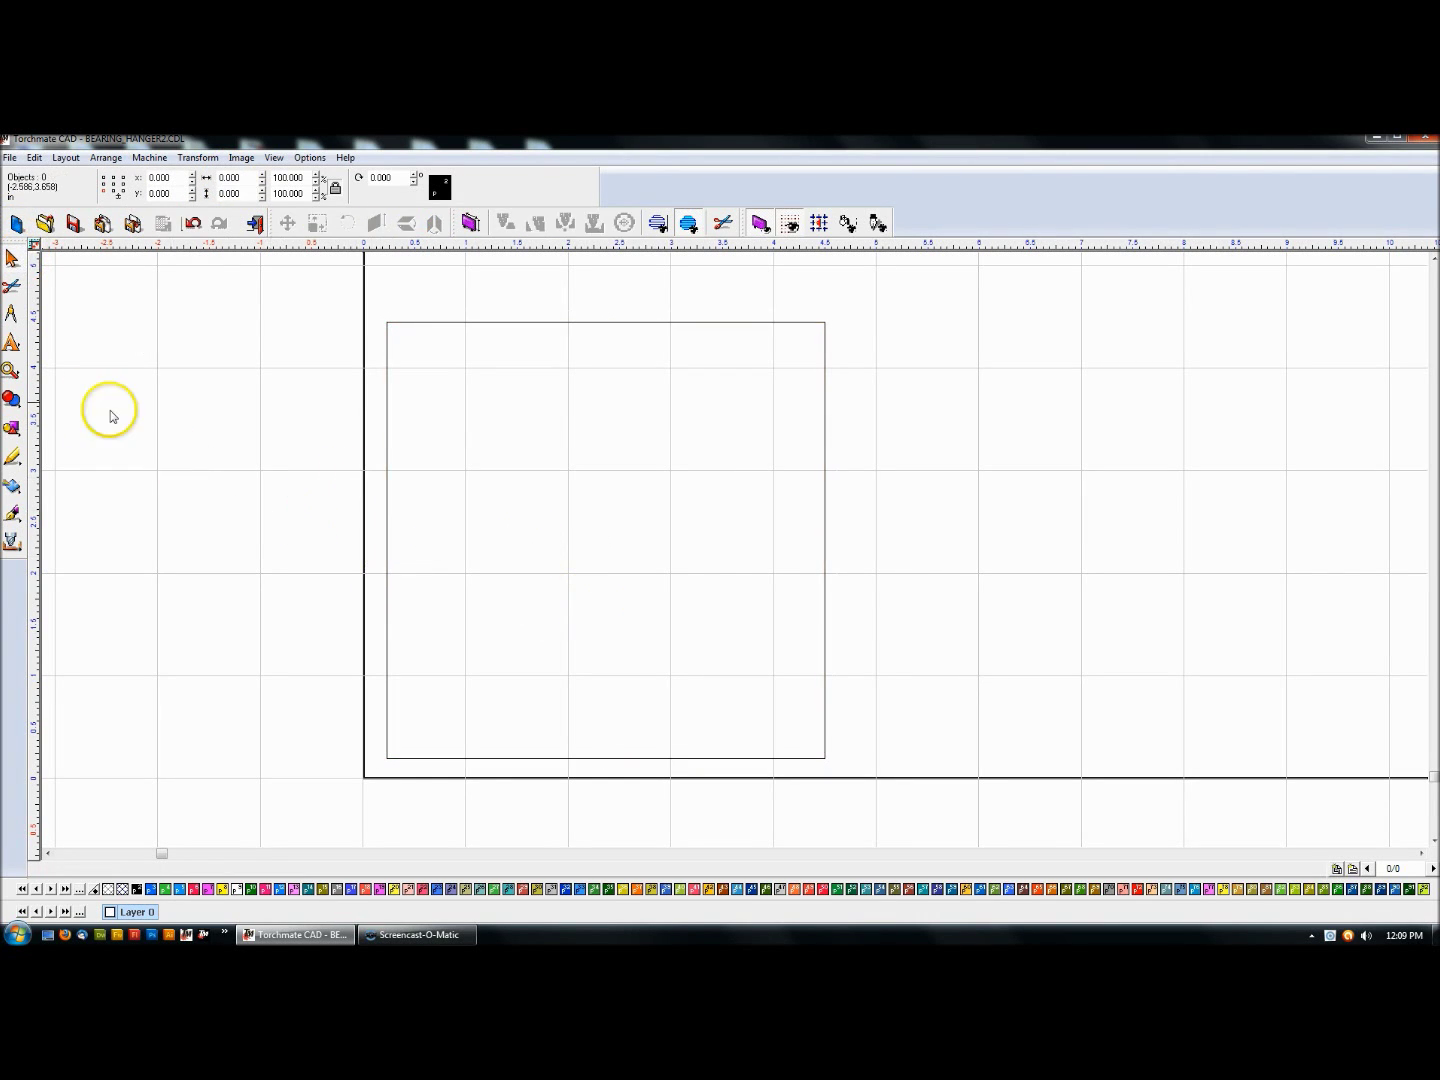
Draw a circle inside the rectangle and set its radius to 2.75/2 (1.375 in).
mouse_move(13, 428)
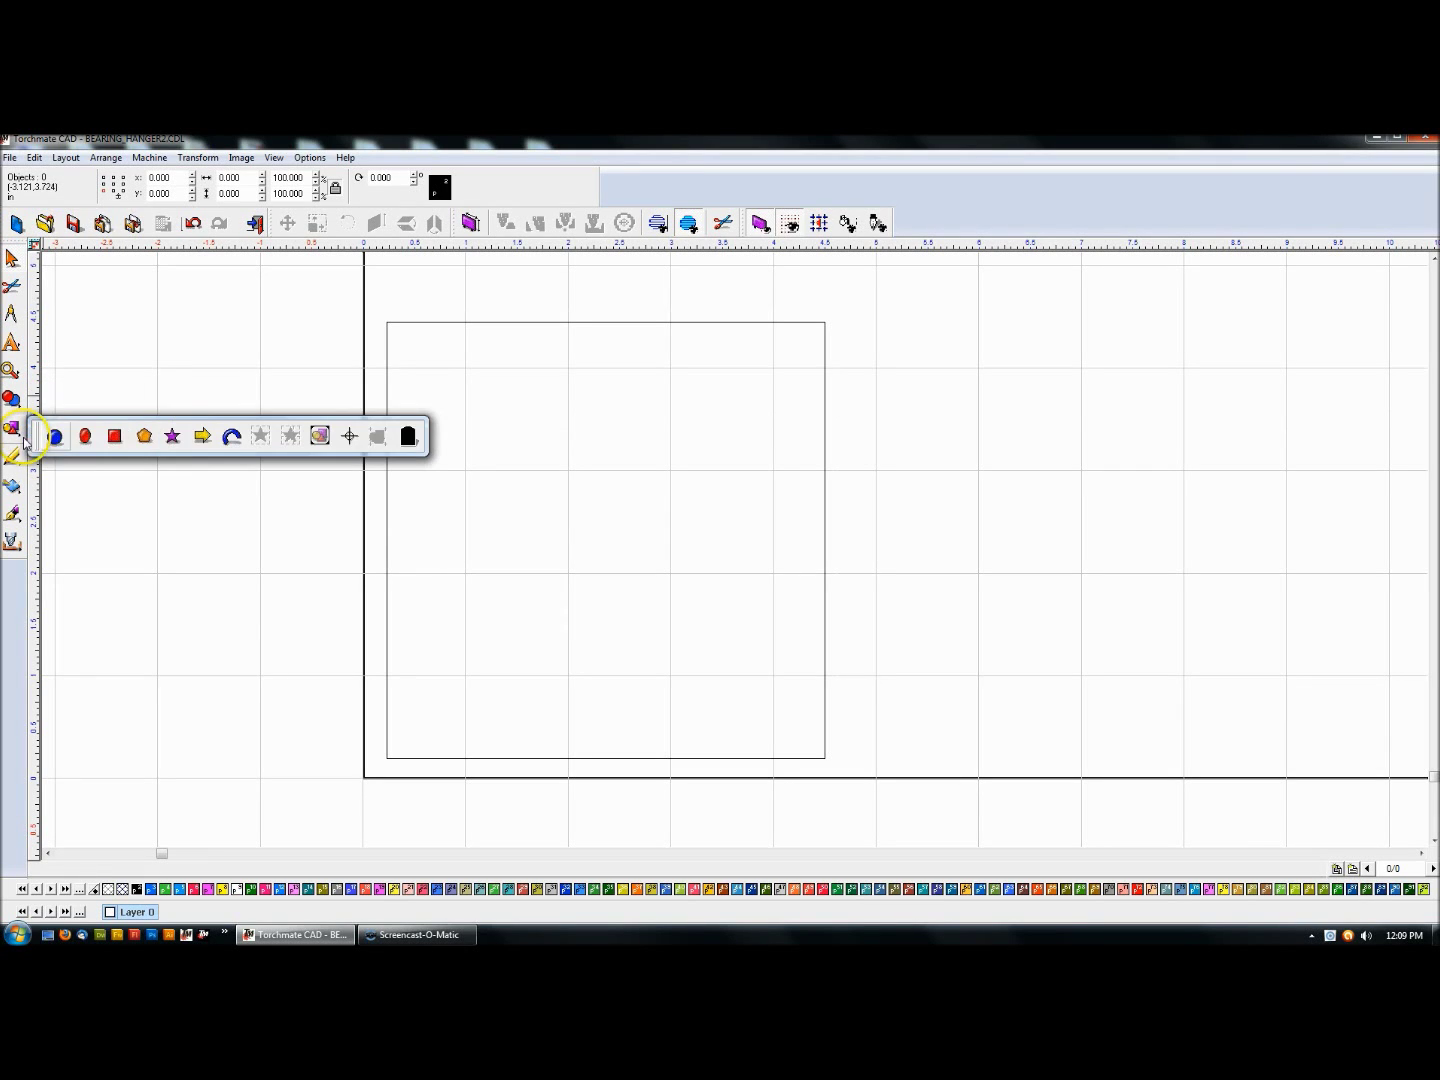
left_click(84, 437)
left_click_drag(617, 556, 742, 691)
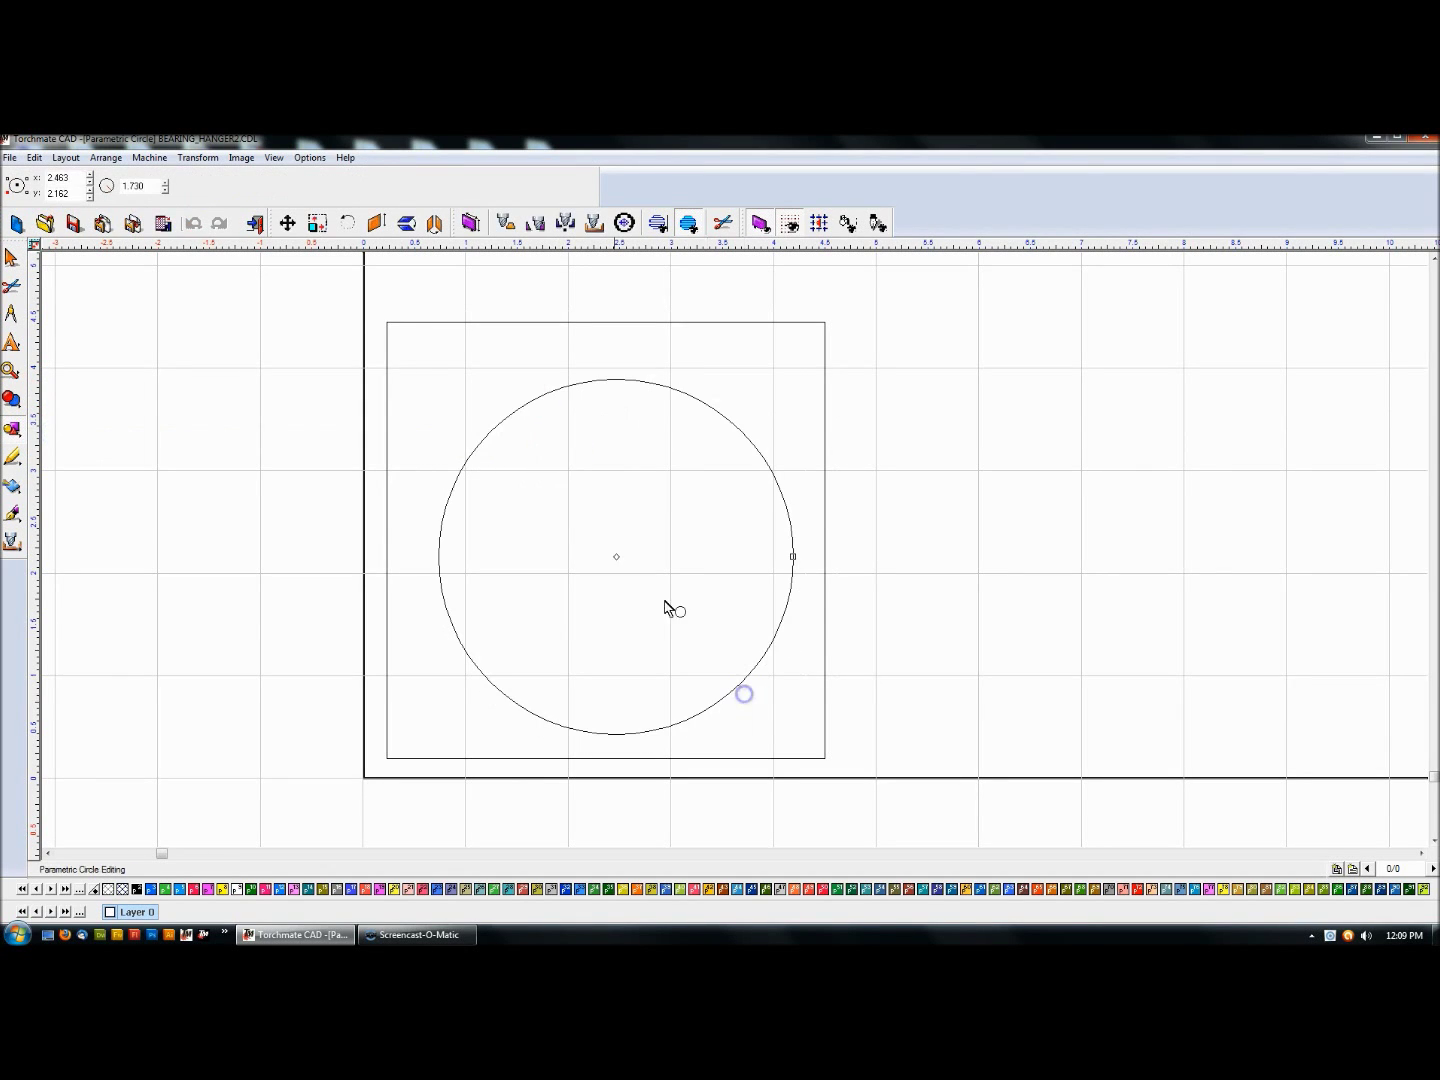
left_click(151, 186)
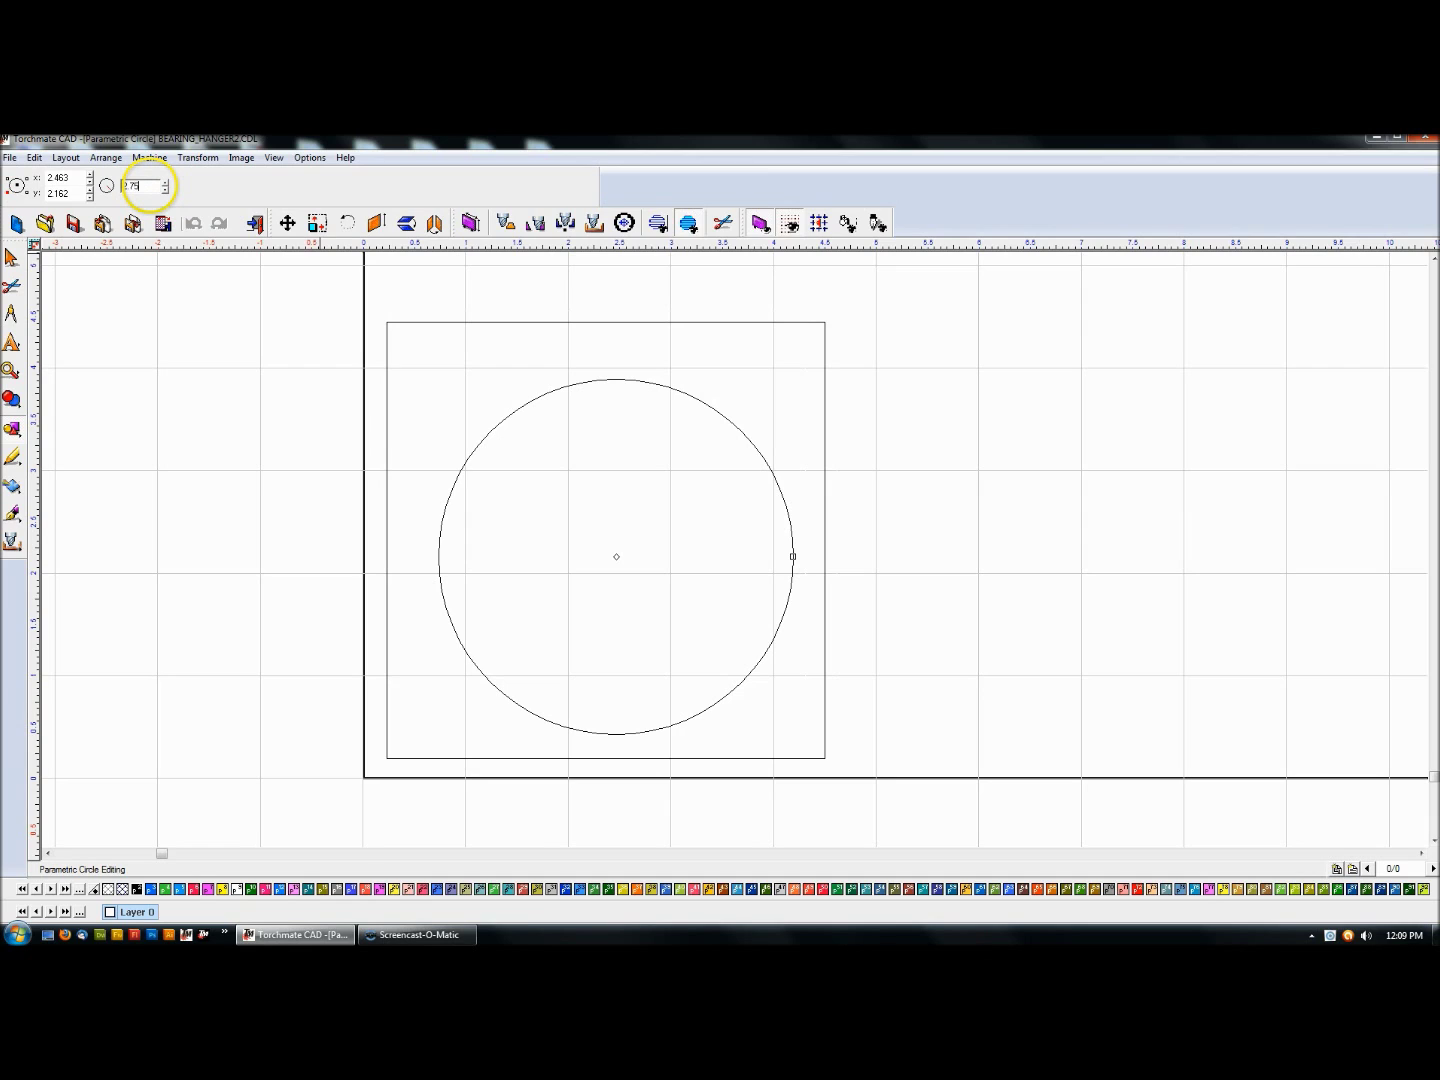
type("2.75/2")
key("Return")
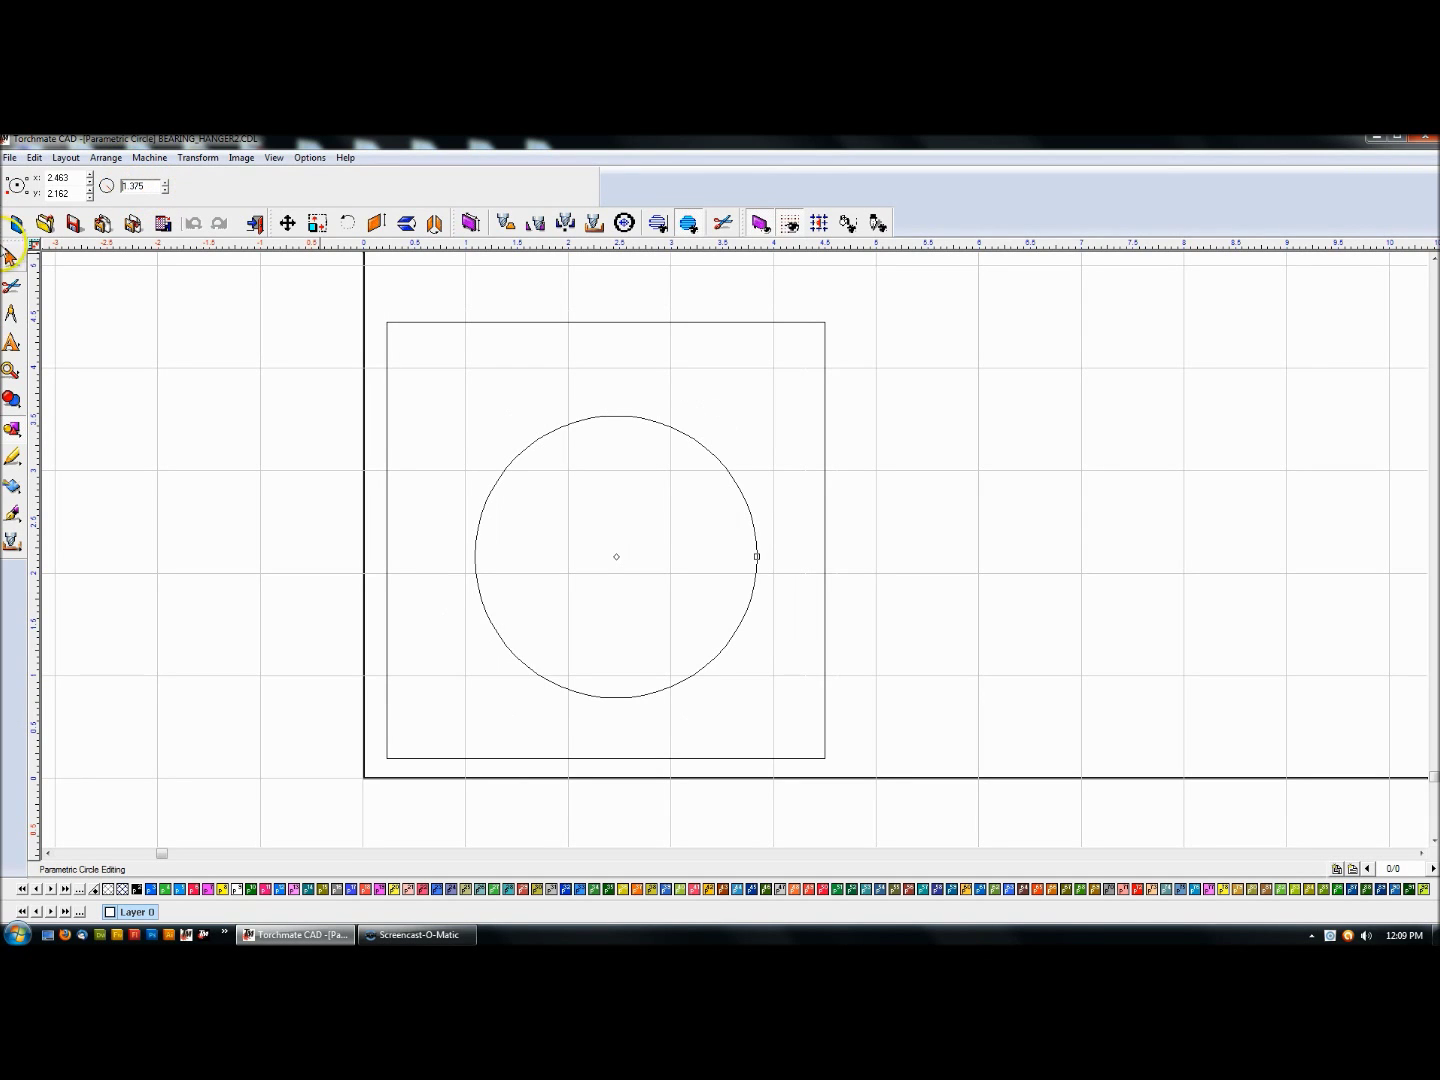
left_click(10, 257)
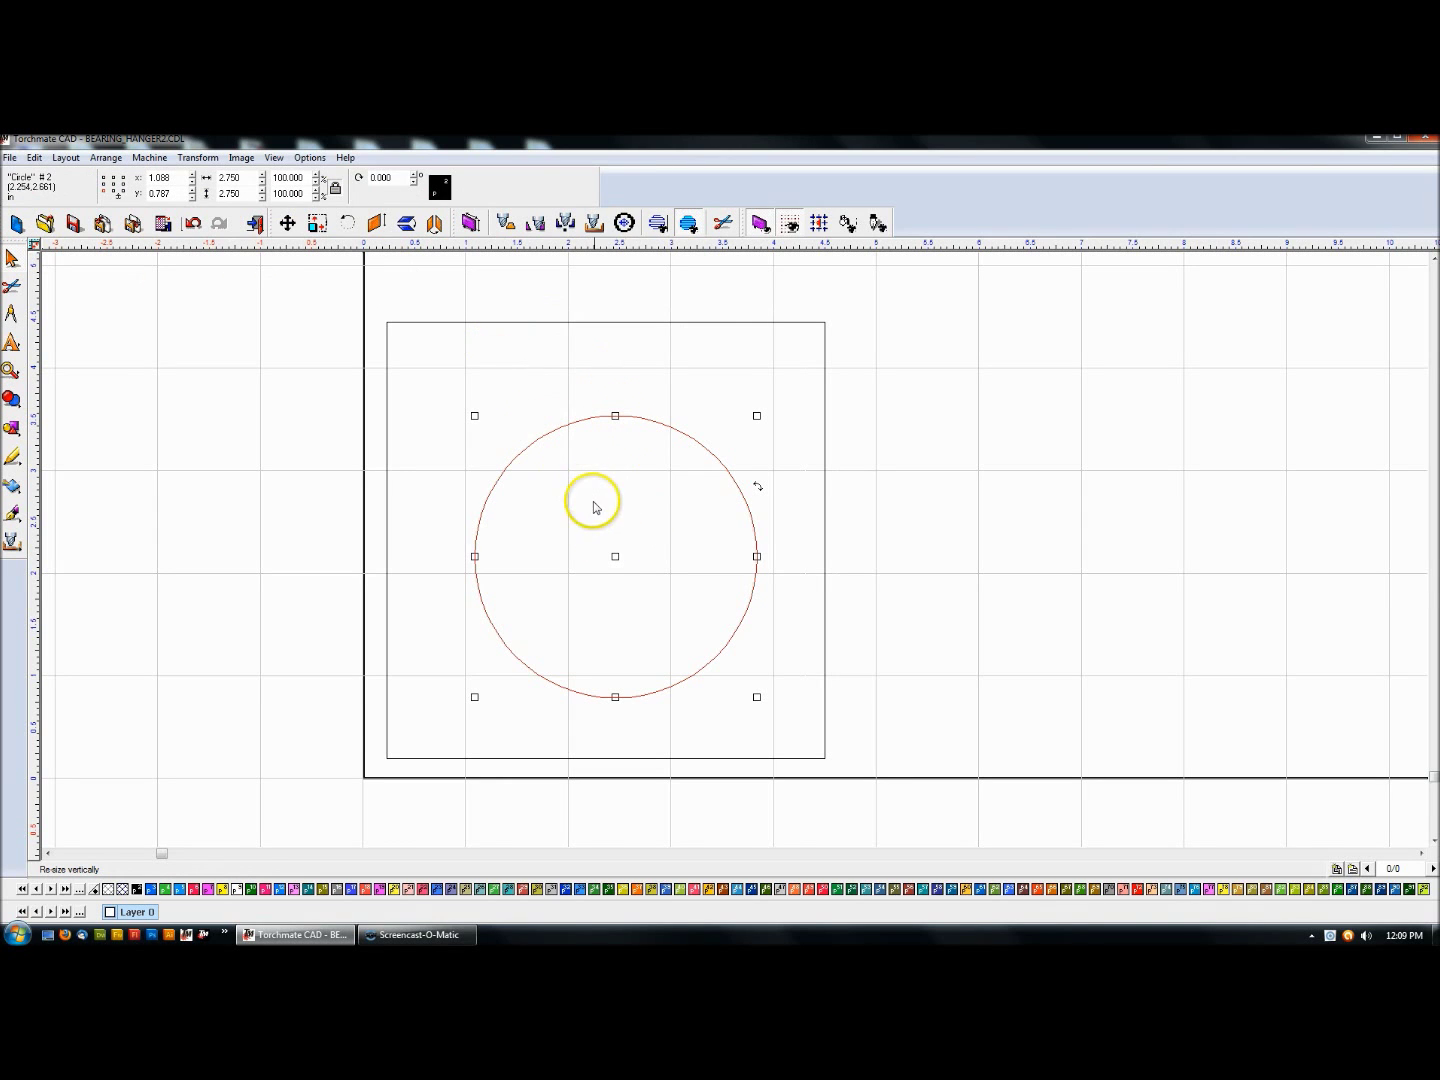
Move the circle slightly toward the rectangle's lower-left, and centre it horizontally on the rectangle with the Alignment tool.
mouse_move(616, 555)
left_mouse_down()
mouse_move(591, 604)
mouse_move(599, 570)
left_mouse_up()
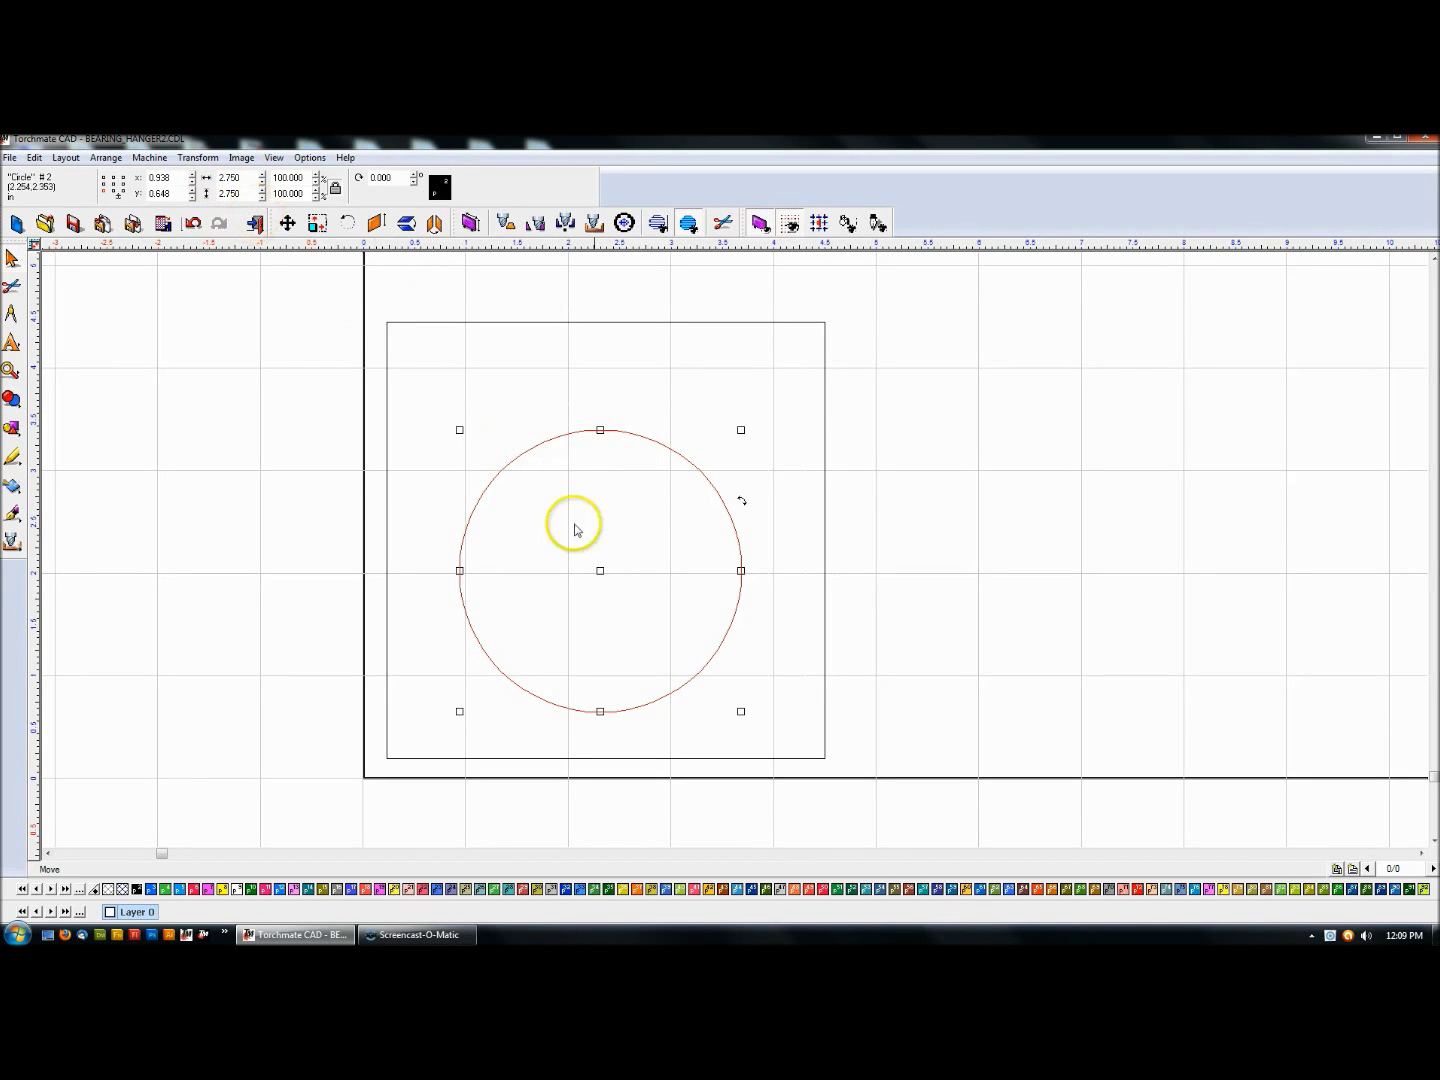
left_click(616, 323, "shift")
key("ctrl+shift+a")
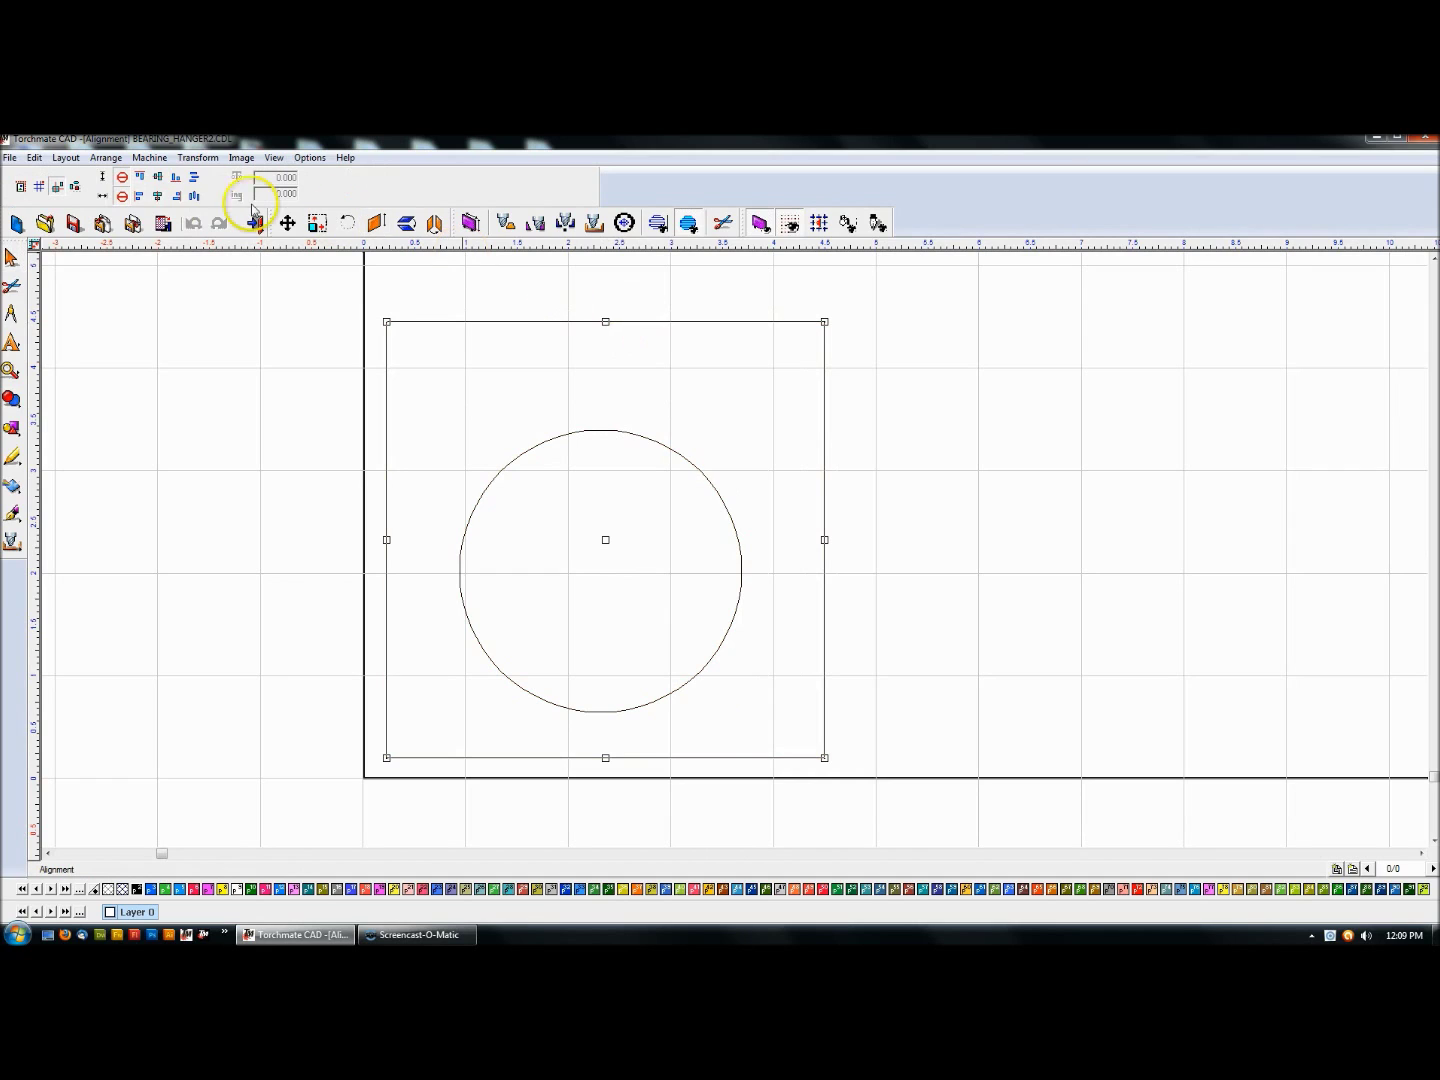
left_click(157, 197)
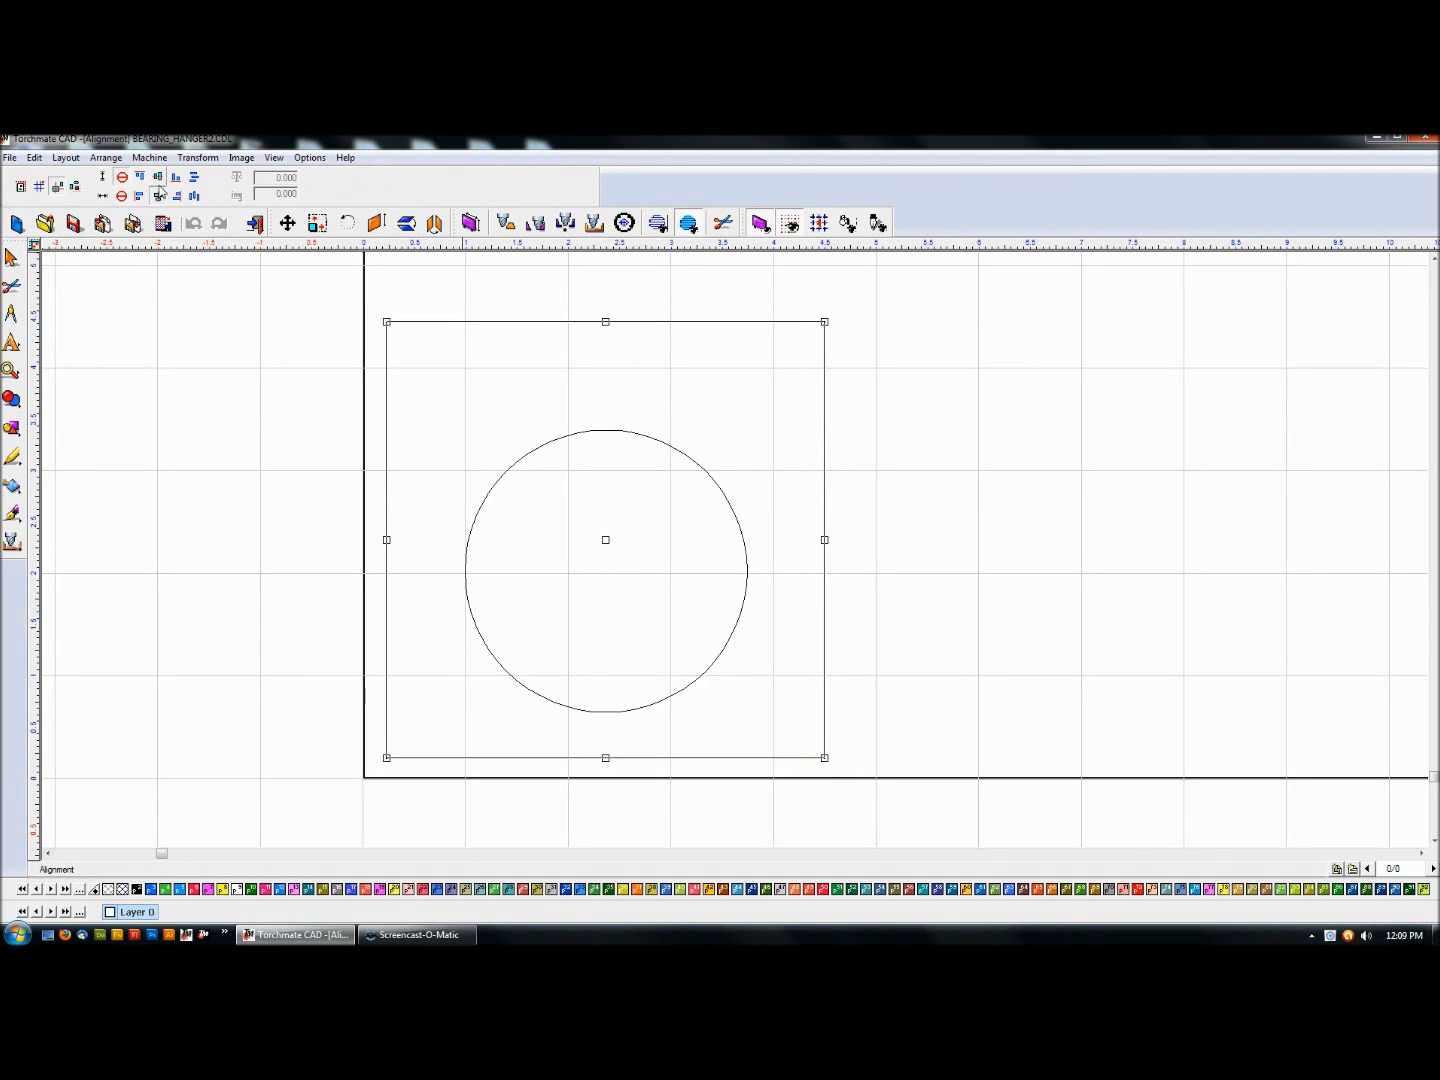
left_click(12, 258)
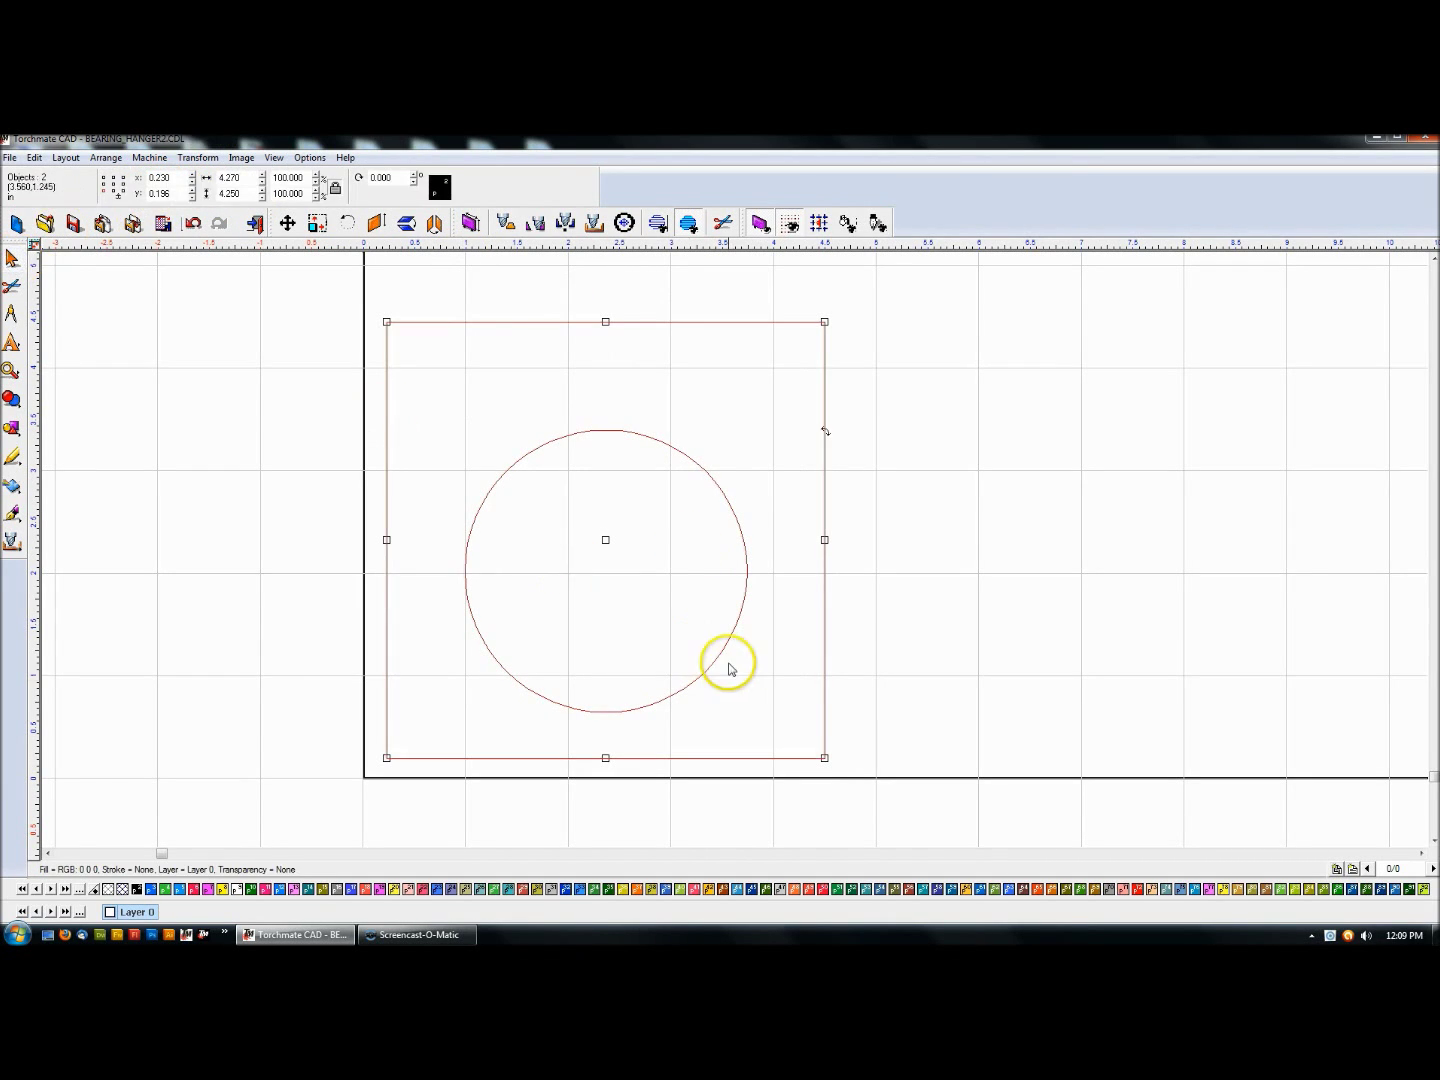
left_click(645, 735)
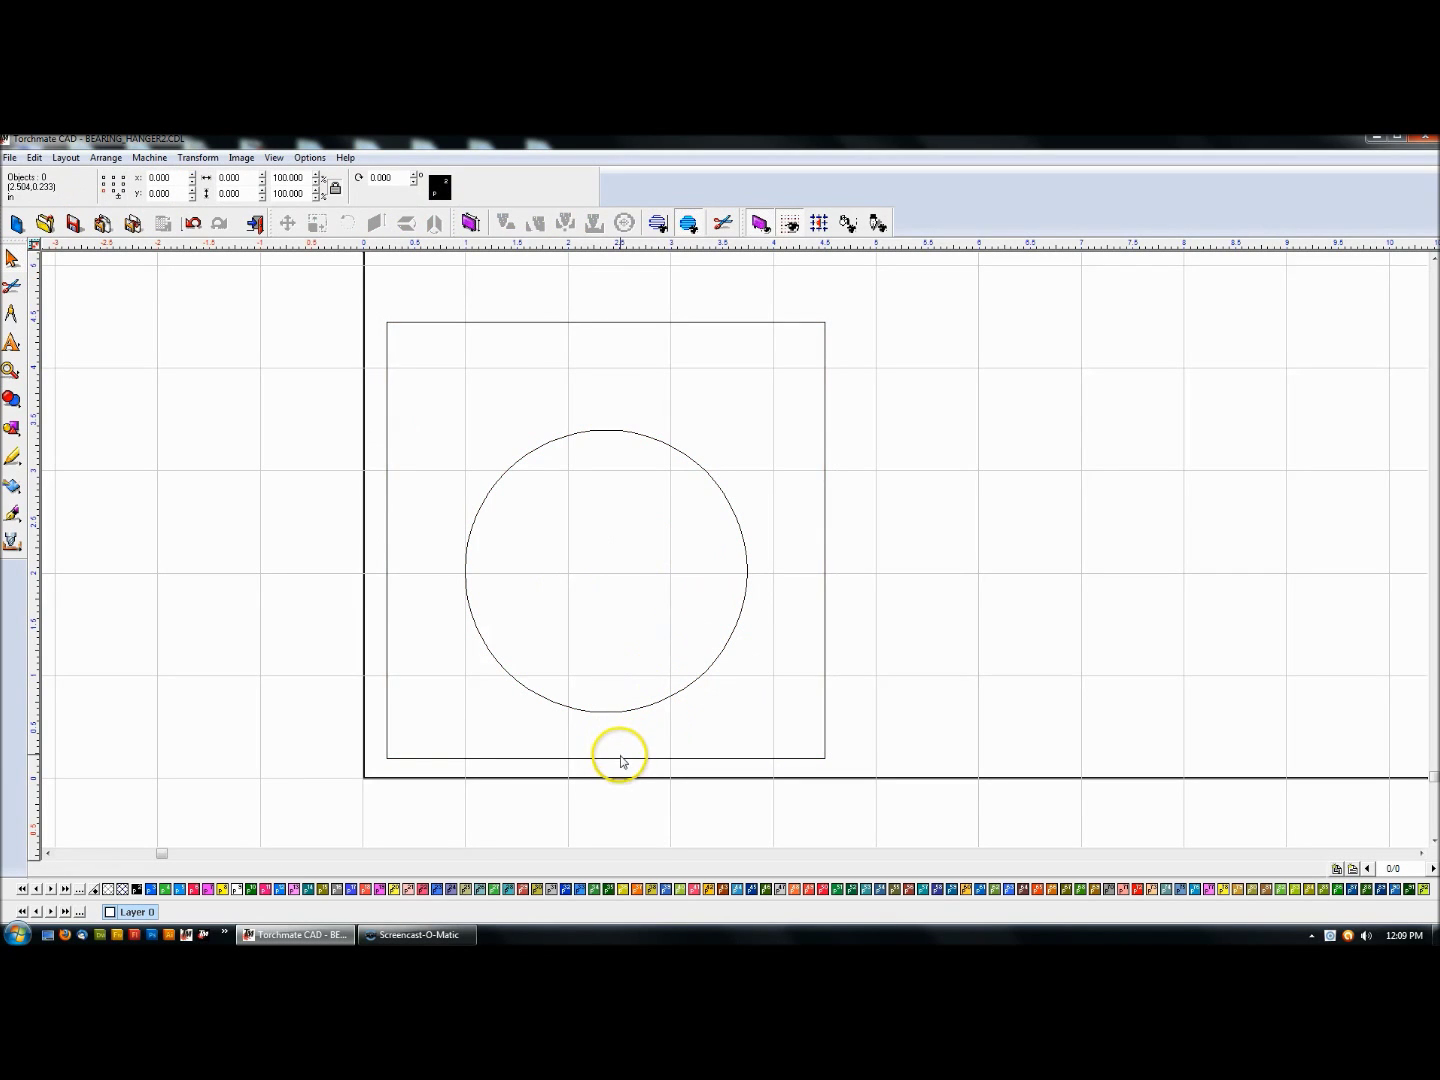
Using the rectangle's bottom-edge Y of 0.196 as reference, set the circle's bottom-edge Y position to 0.696 in.
left_click(620, 759)
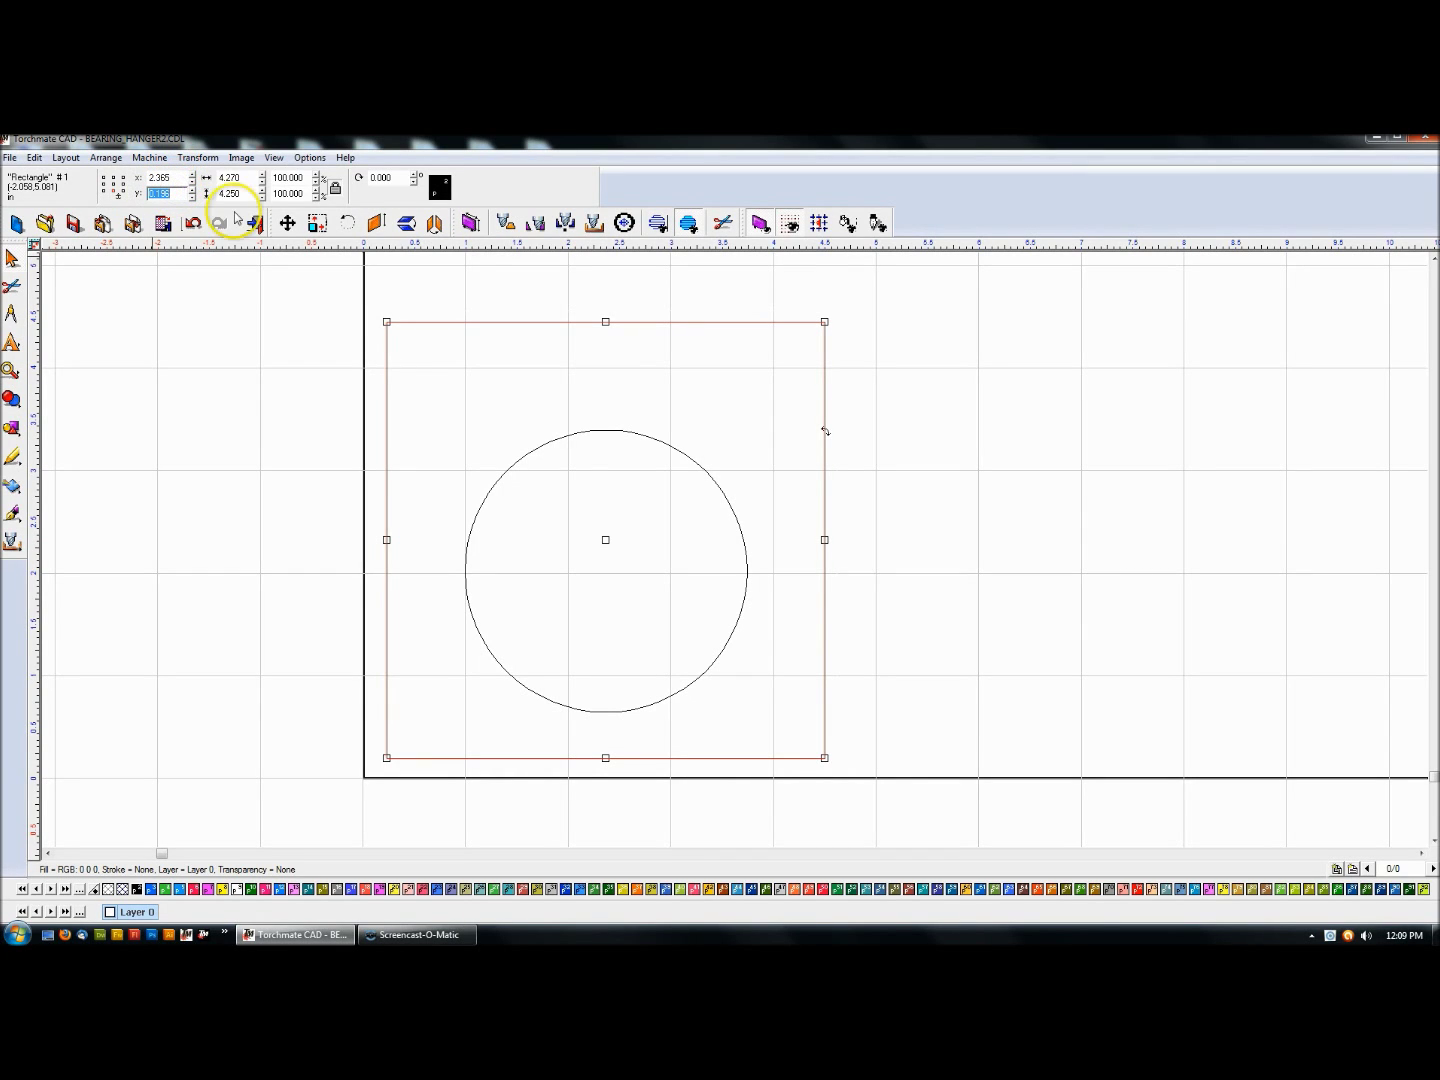
left_click_drag(469, 378, 787, 751)
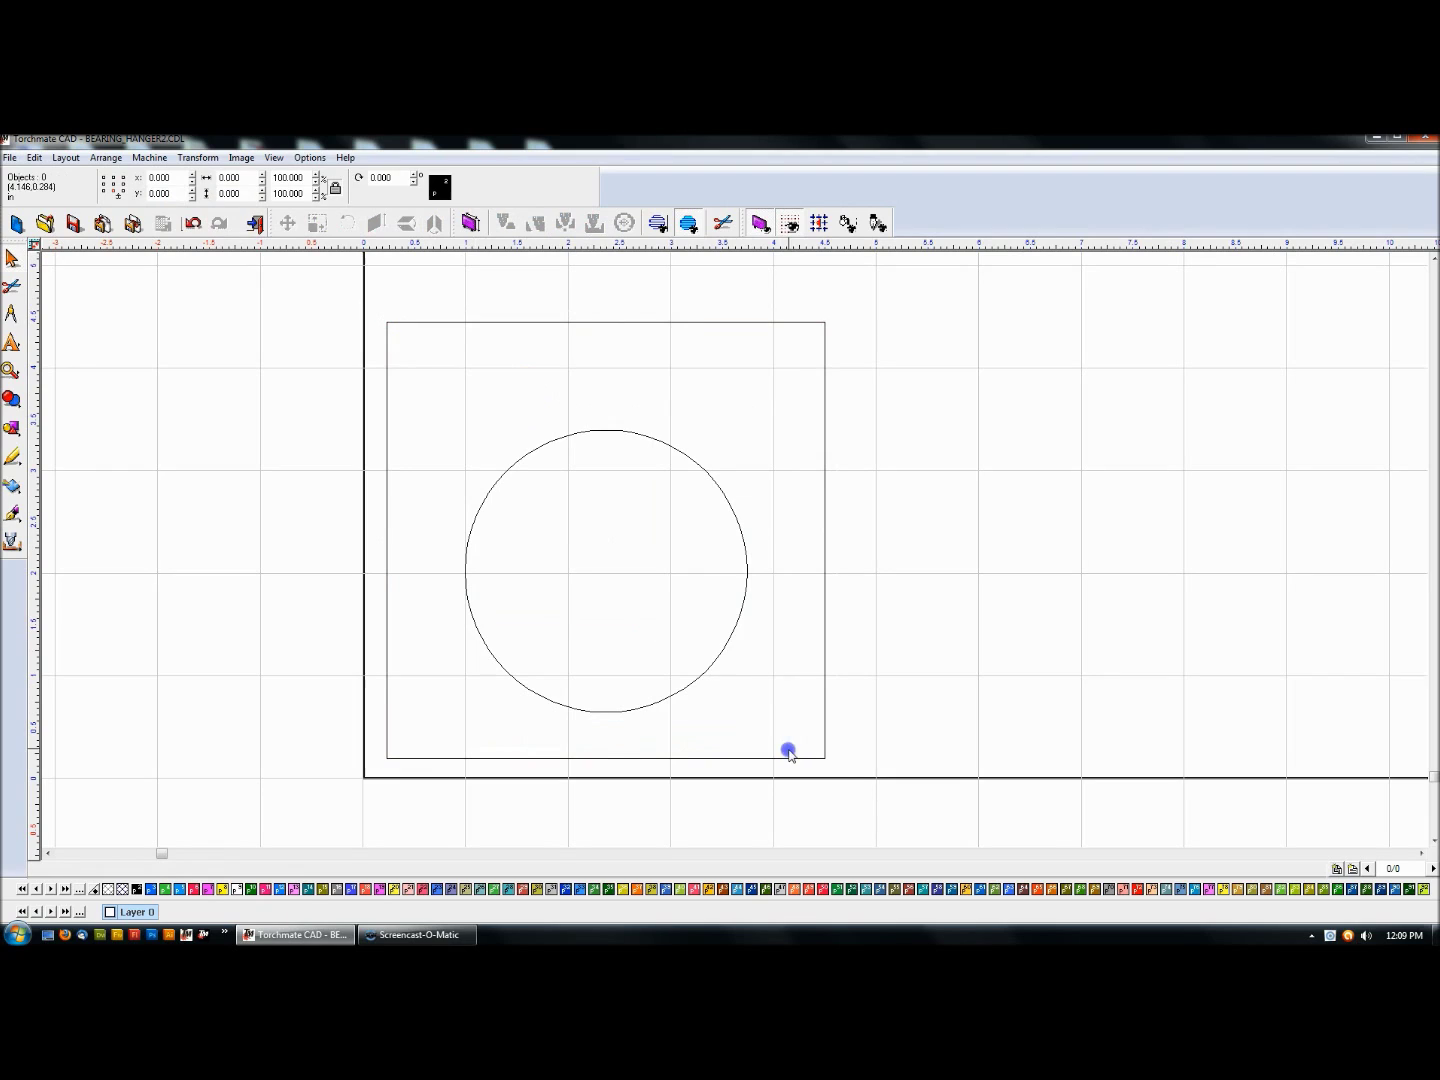
left_click(724, 646)
left_click(180, 193)
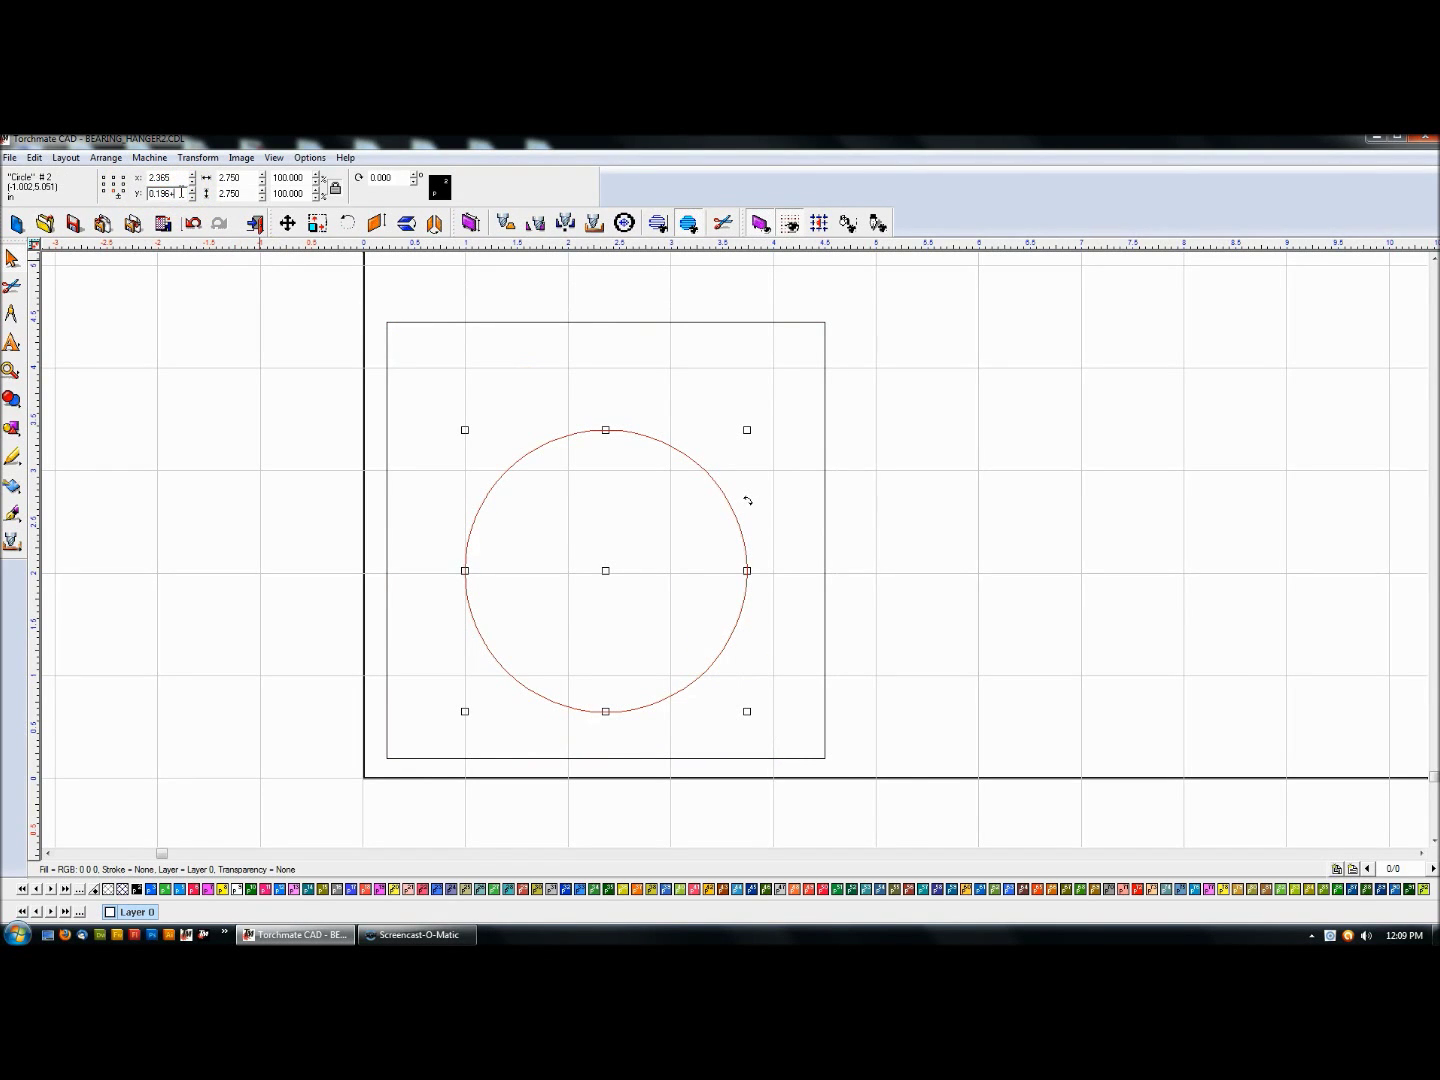
key("Return")
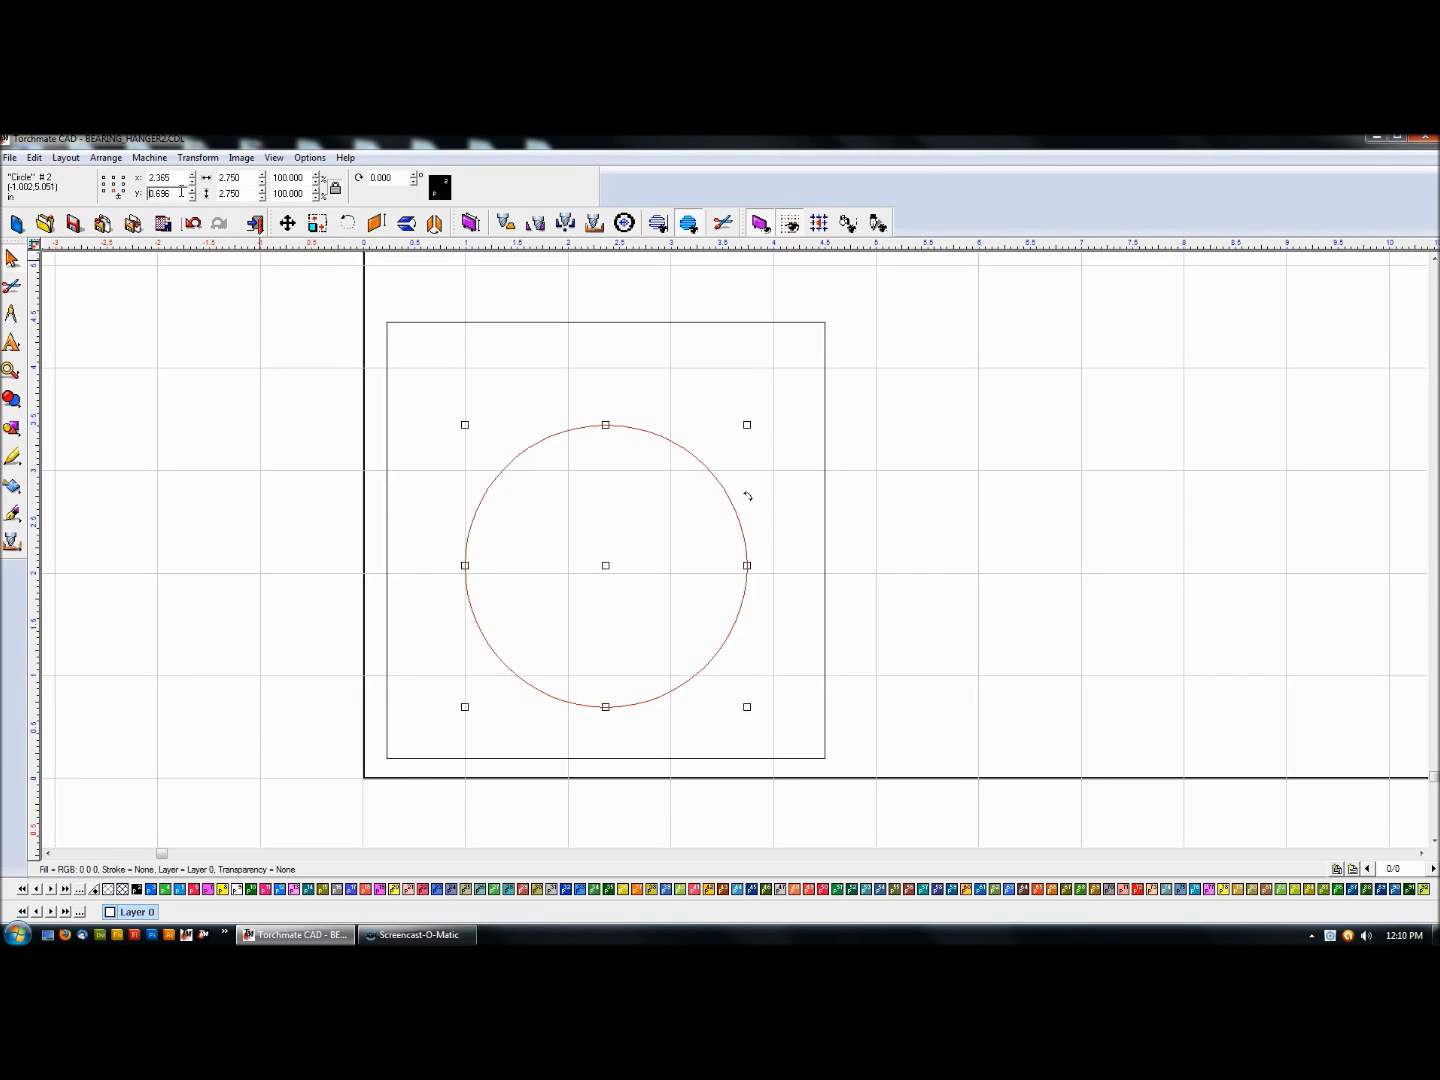
Combine the rectangle and the circle into a single path.
left_click(980, 586)
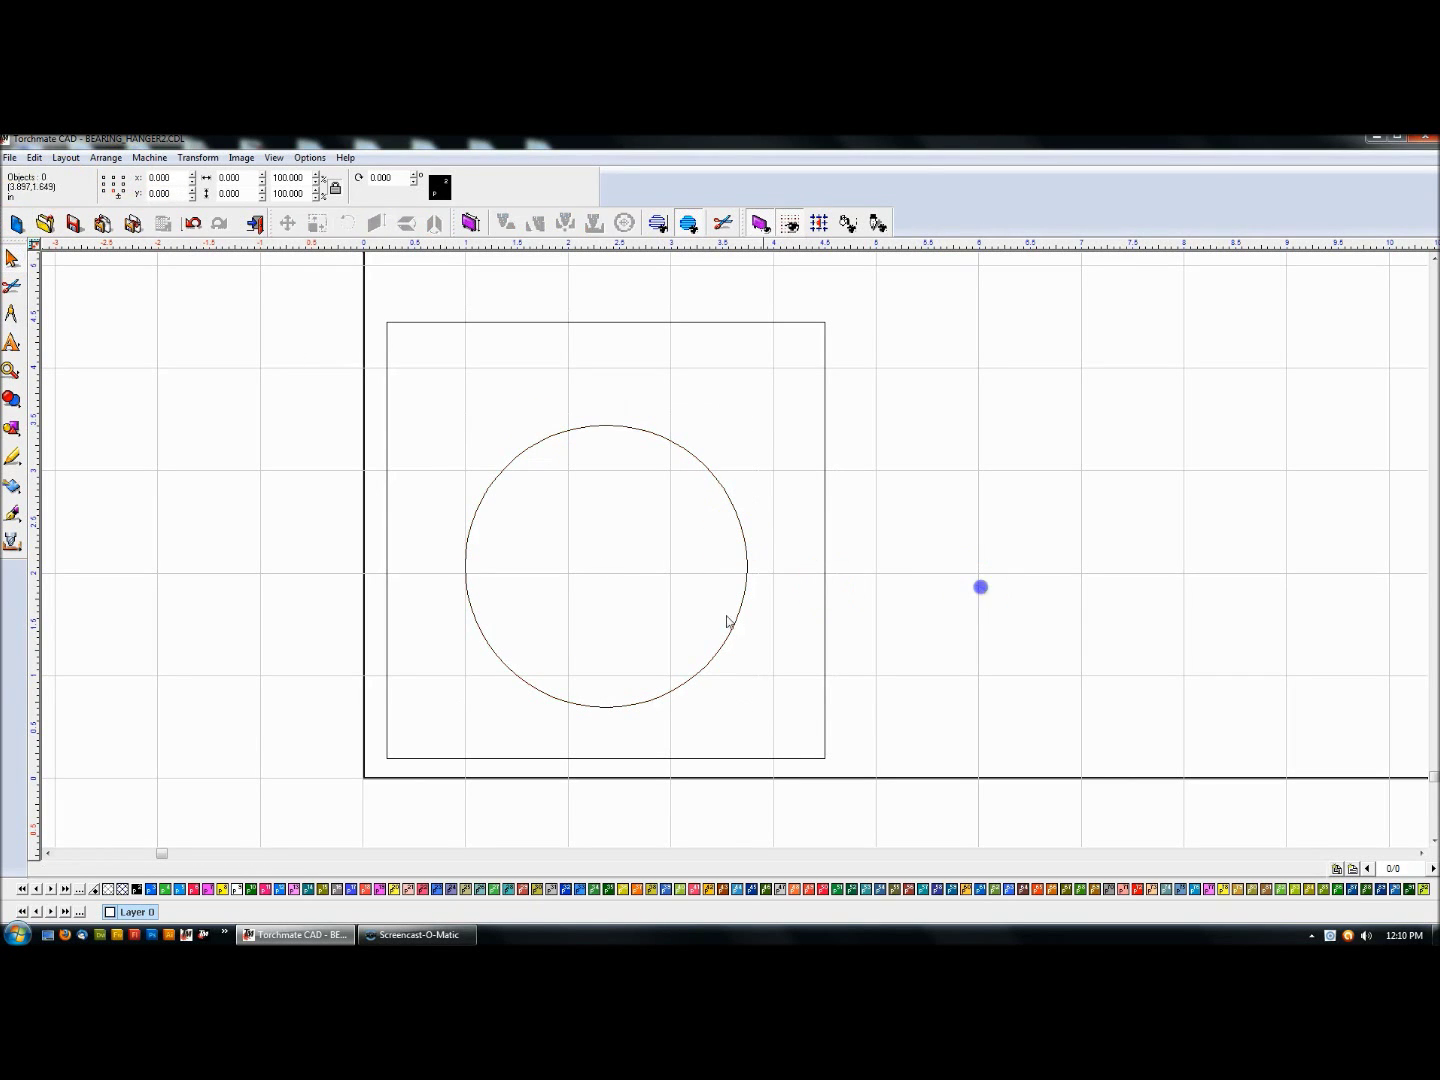
left_click_drag(252, 288, 997, 820)
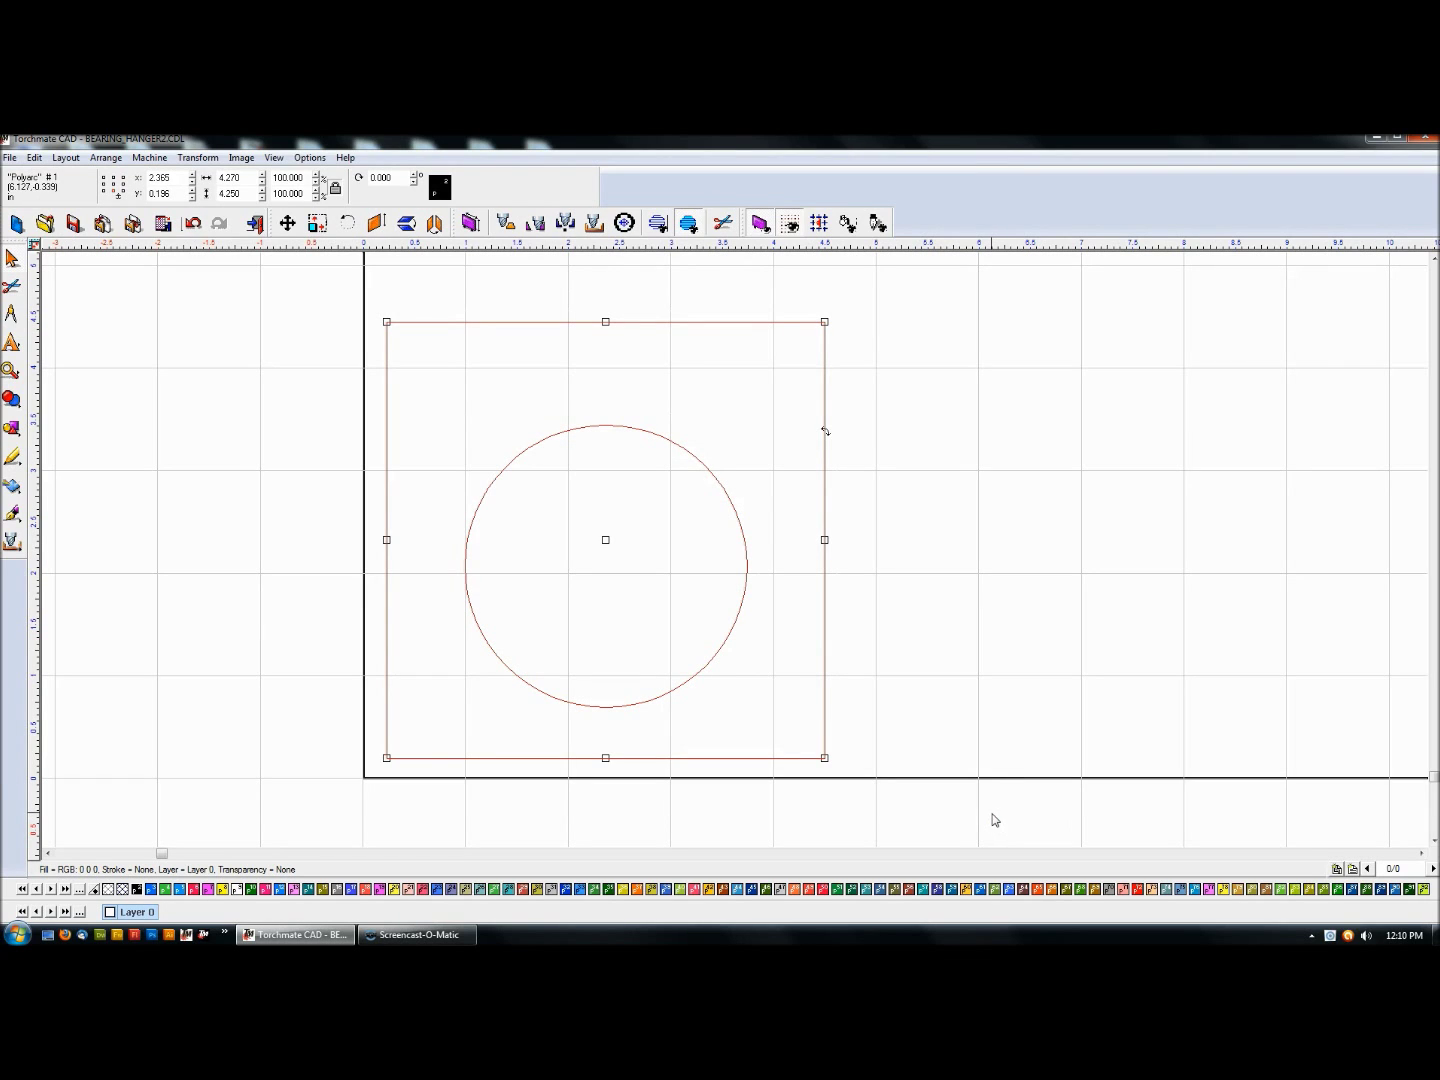
left_click(986, 812)
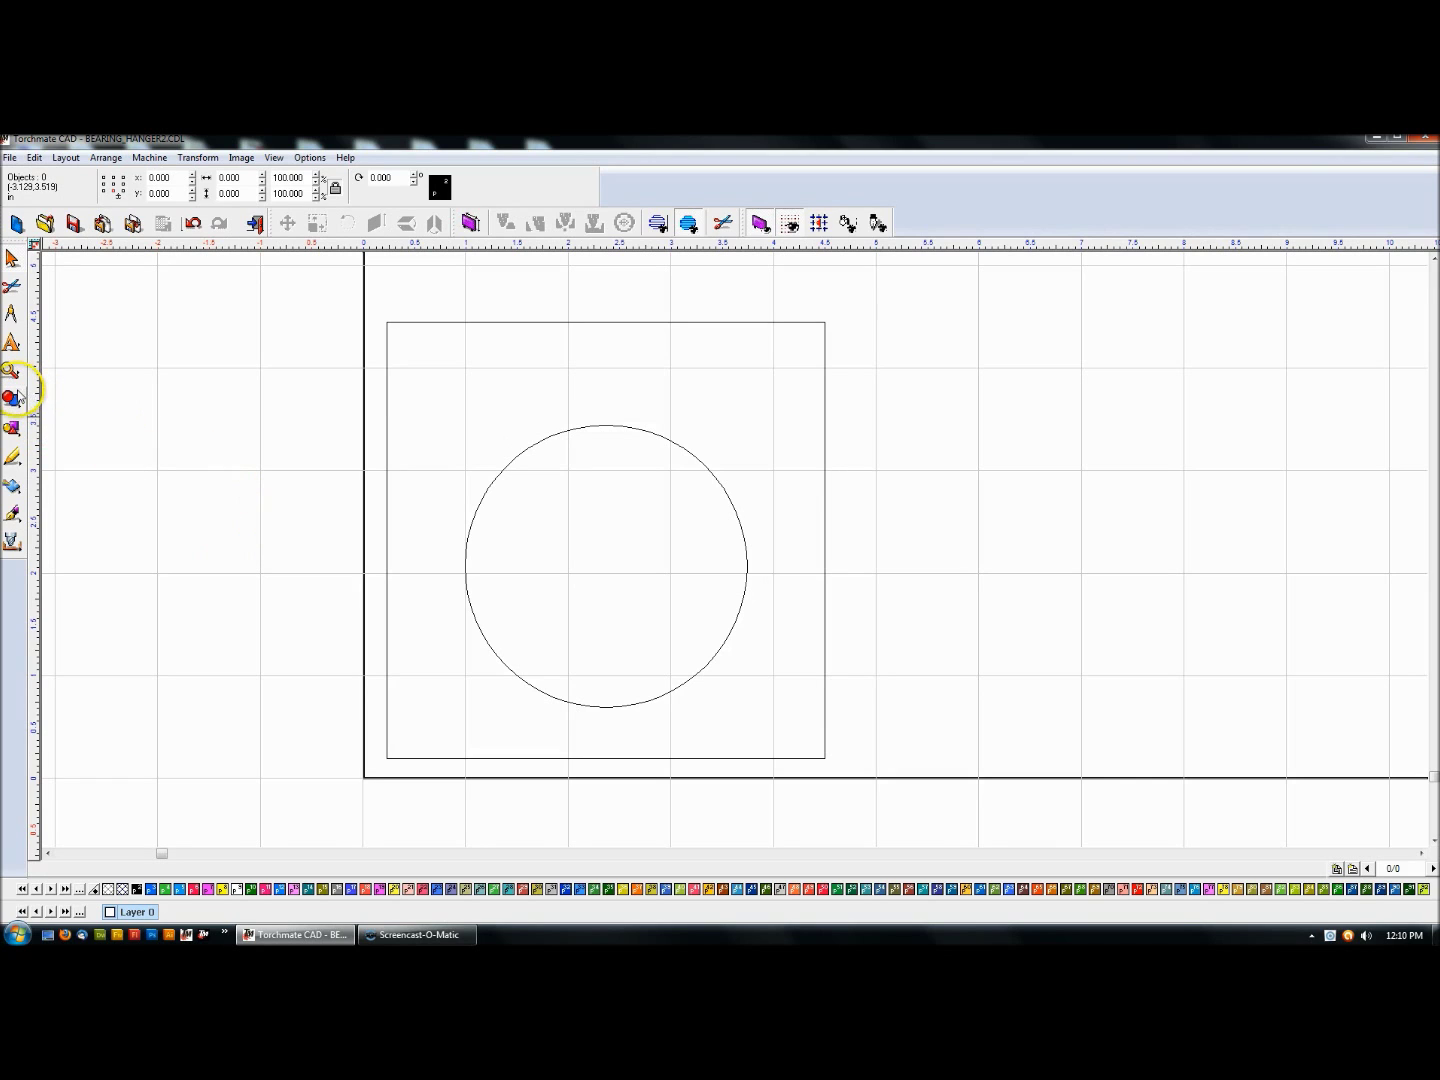
Draw a rectangle about 1.36 in tall from inside the circle to below the plate's bottom edge, and set its width to 1.75 in.
left_click(13, 432)
left_click(114, 437)
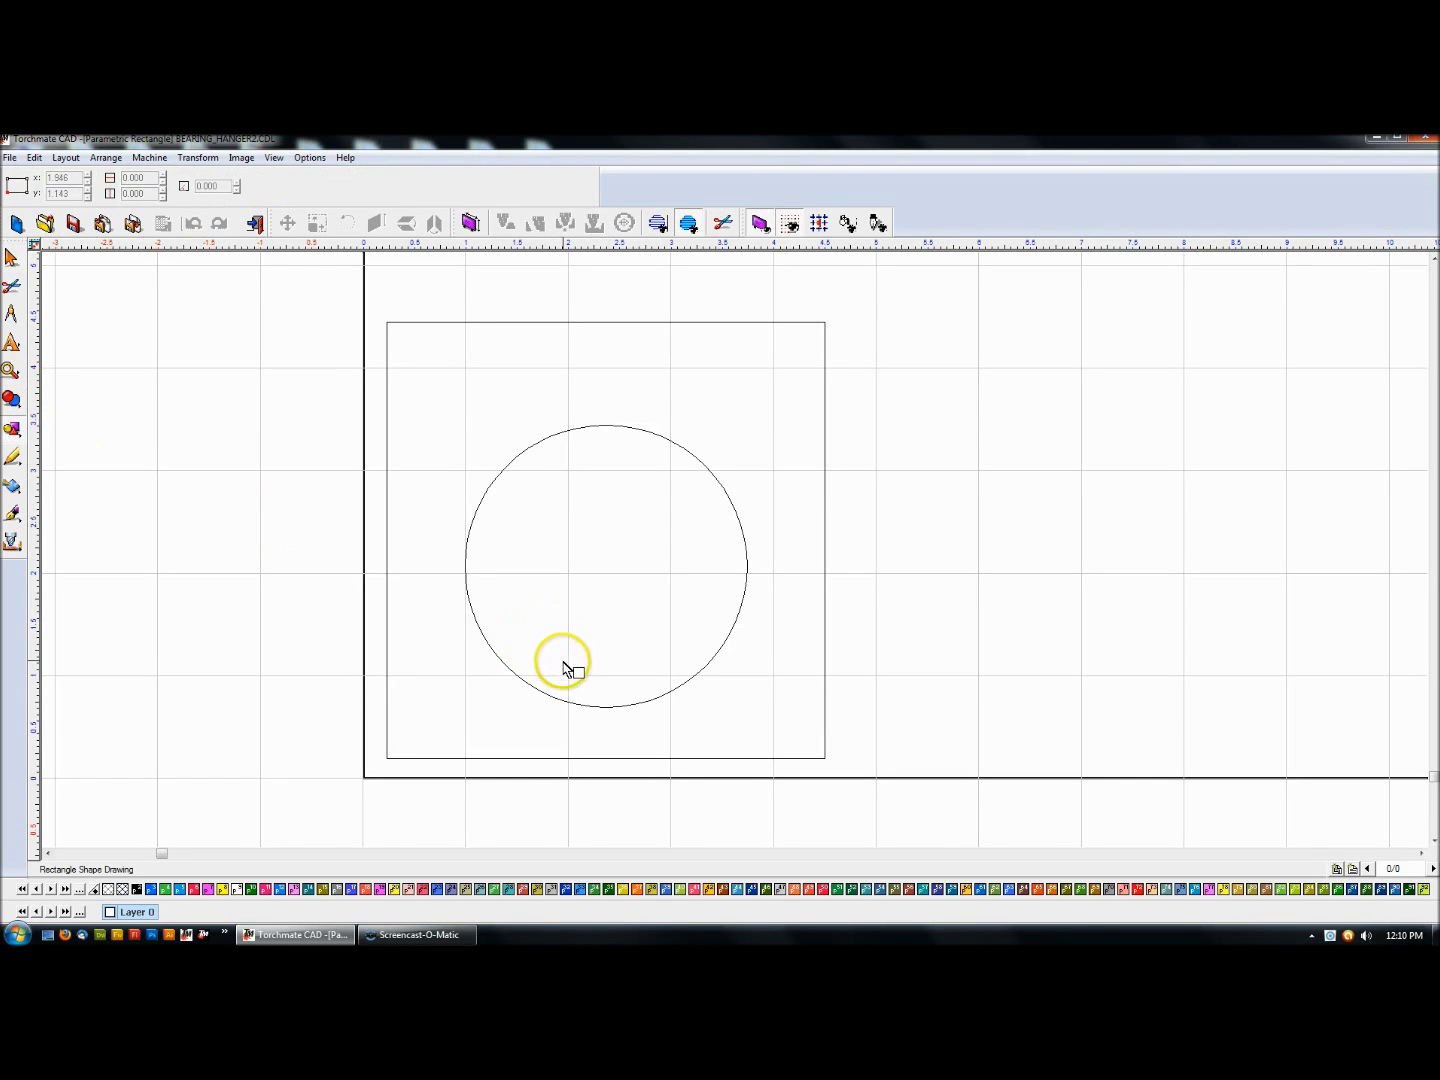
left_click_drag(566, 661, 680, 801)
double_click(140, 177)
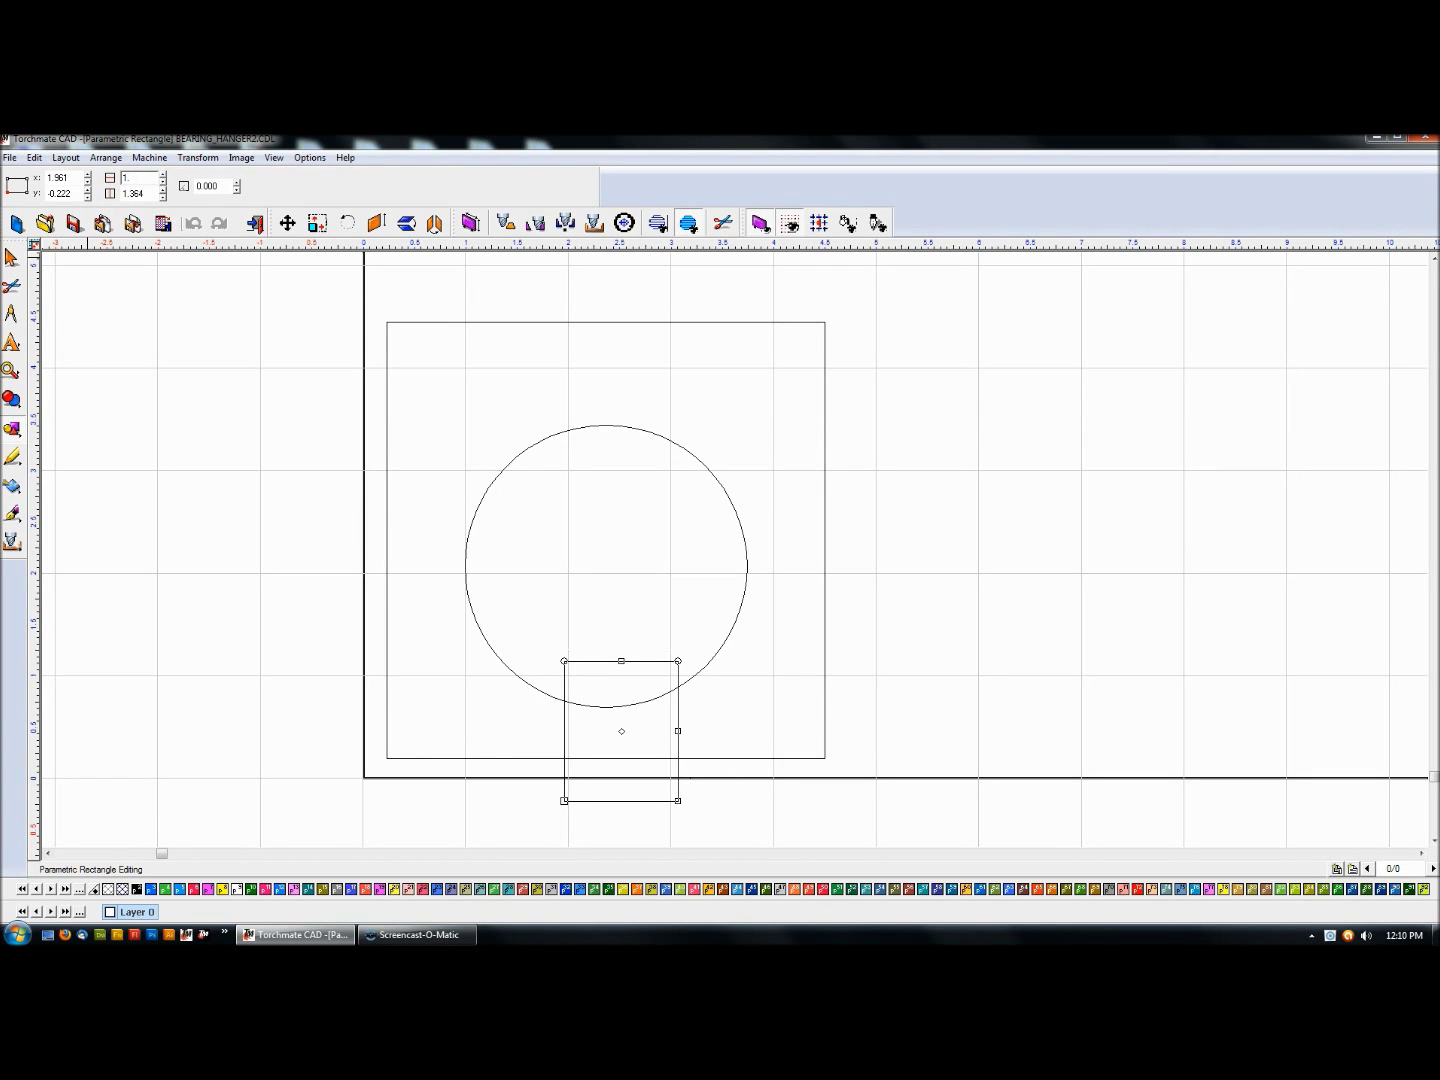
type("1.75")
key("Return")
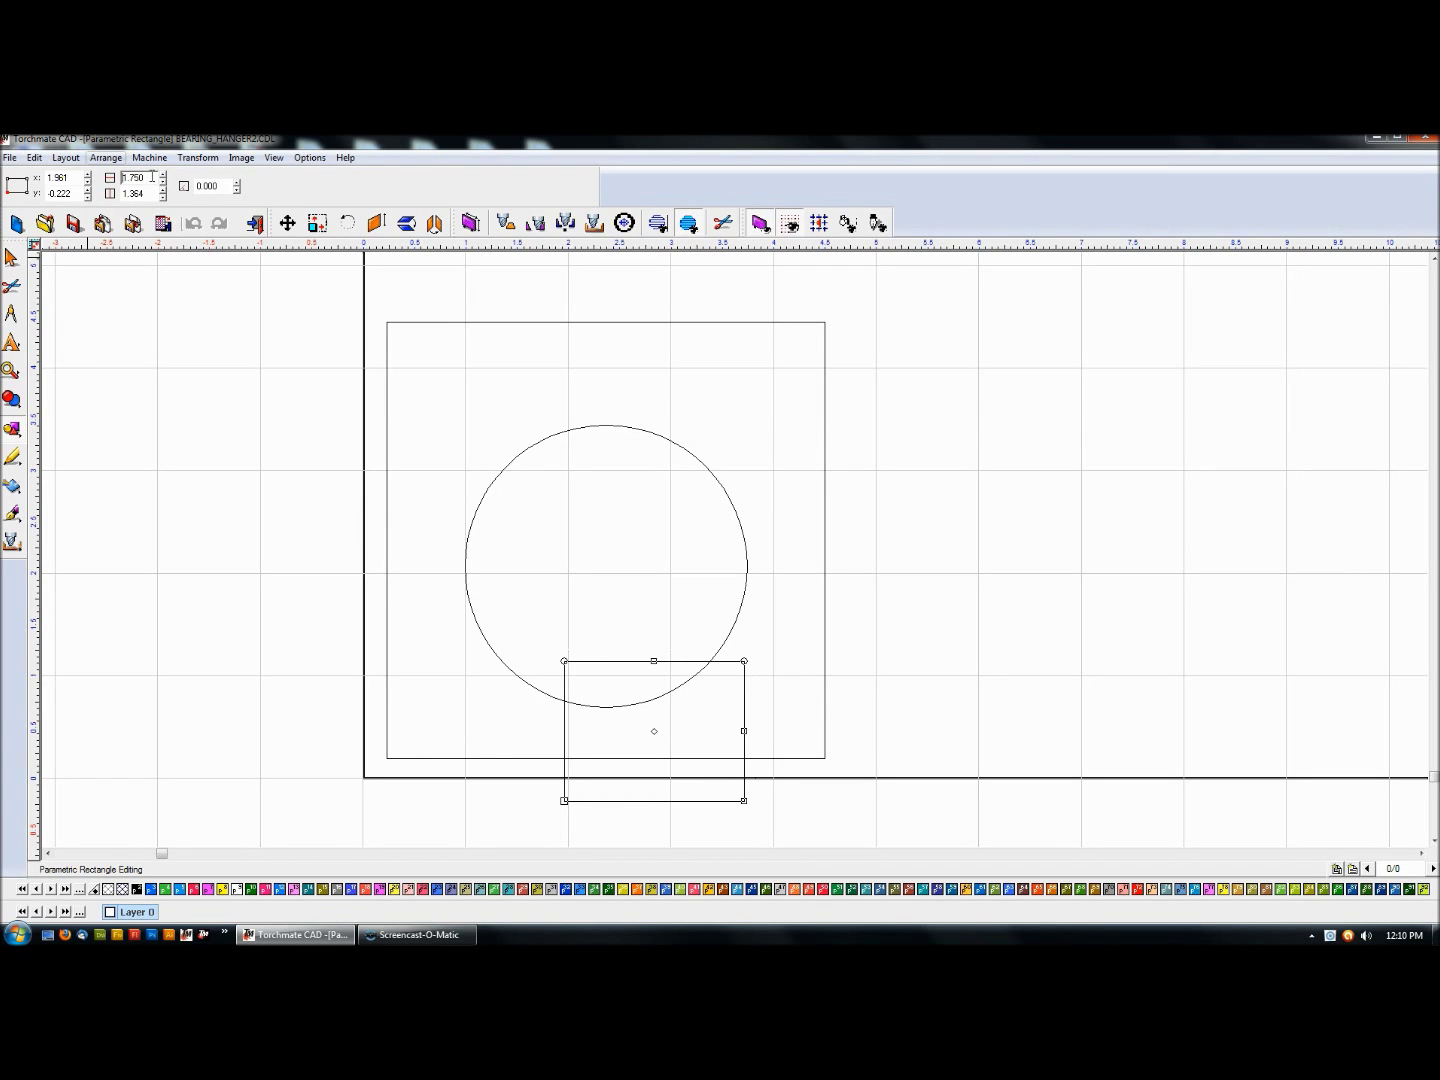
left_click(13, 257)
Centre the 1.75 in wide rectangle horizontally on the combined plate shape.
left_click(589, 321, "shift")
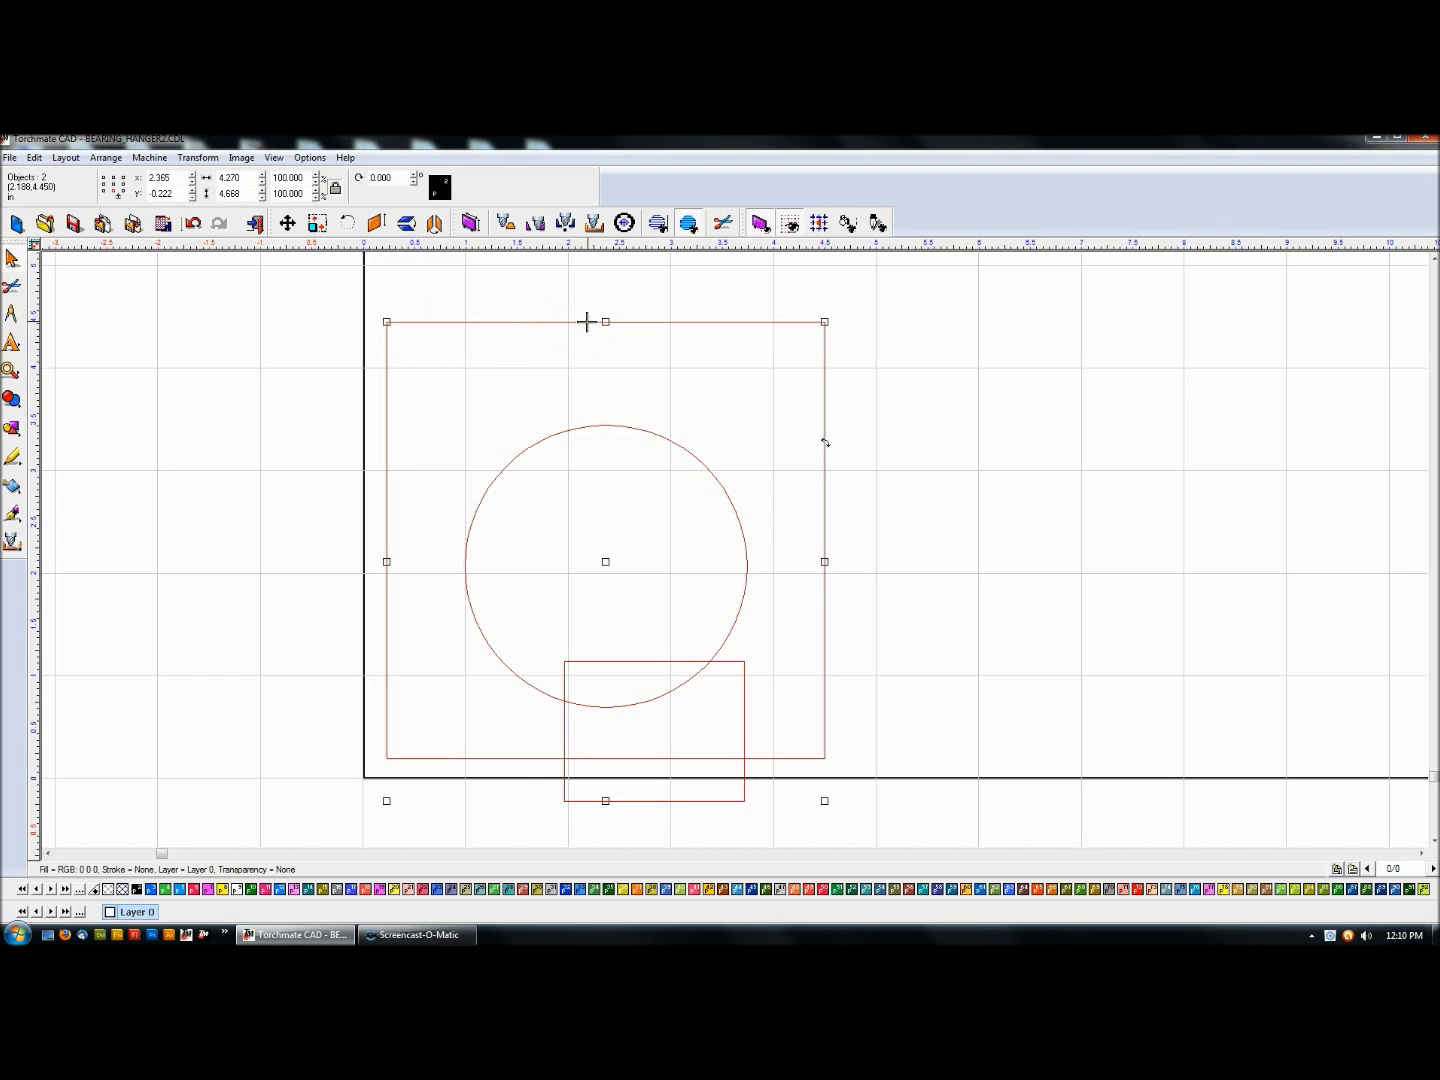
key("c")
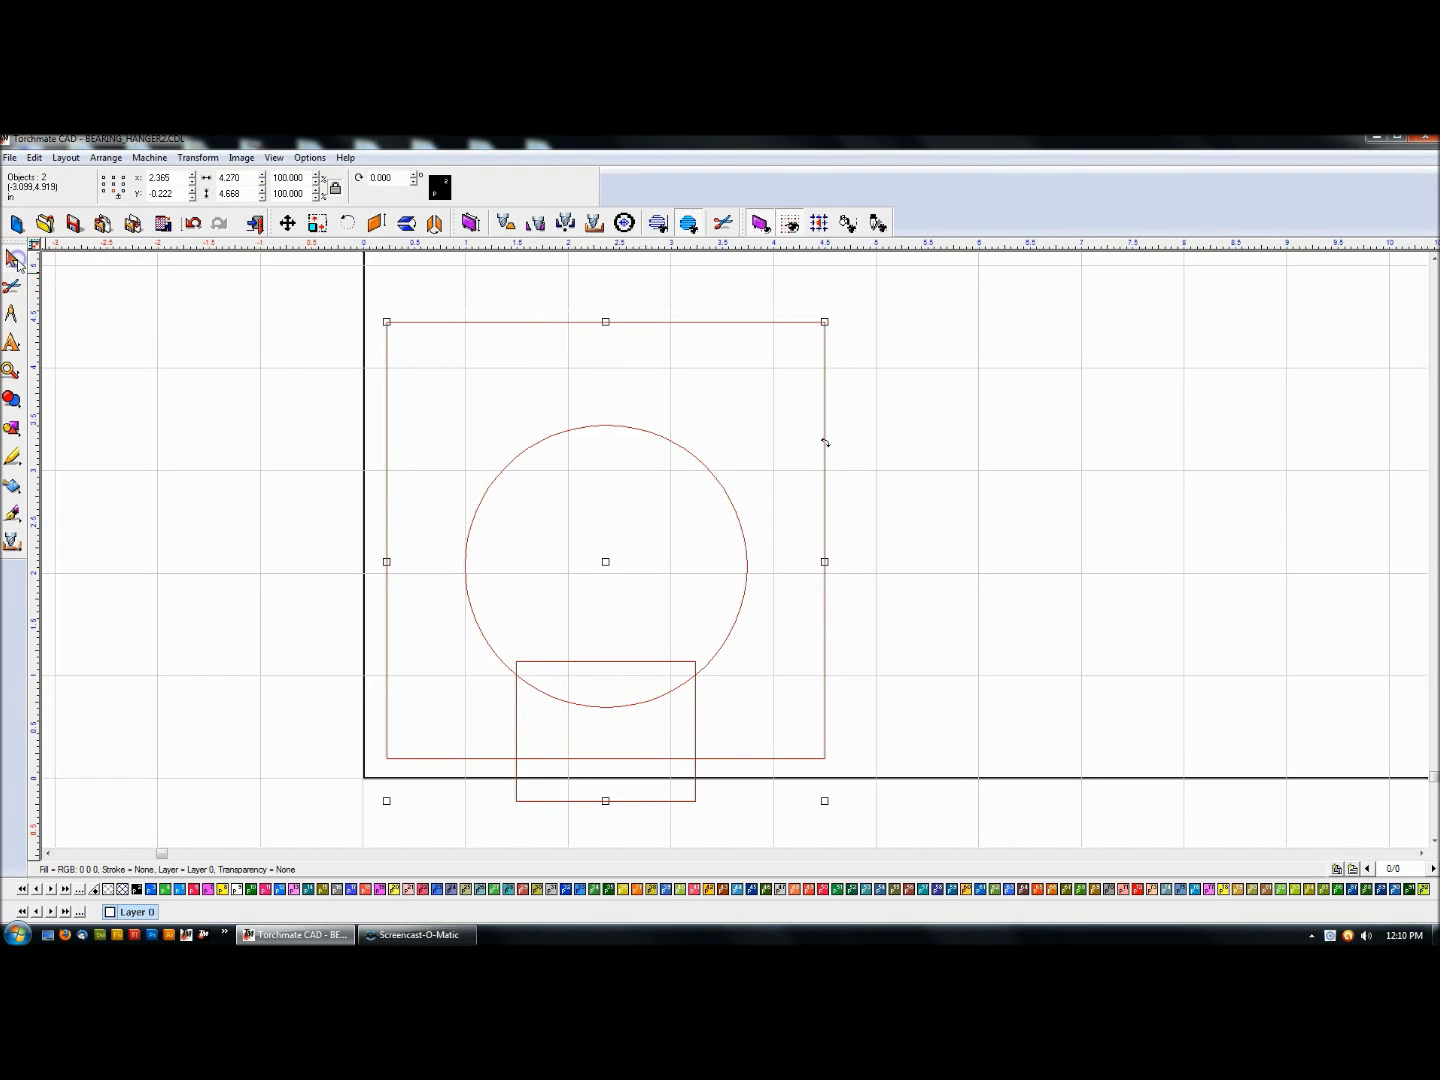
left_click(292, 420)
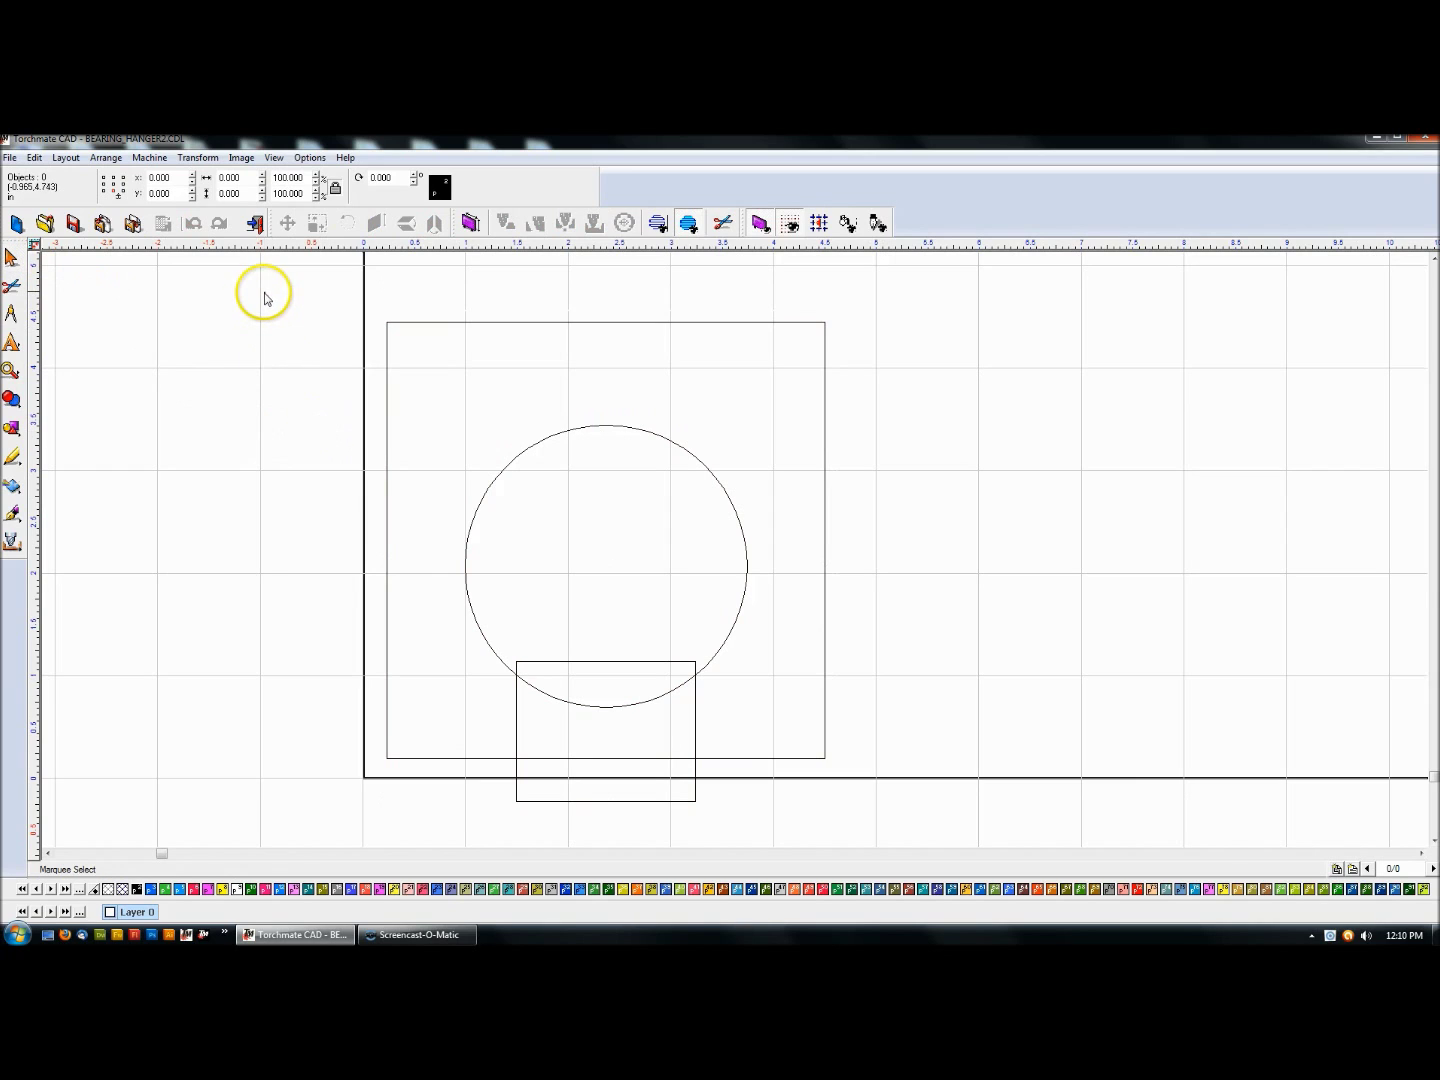
Split the plate, circle and small rectangle into separate pieces where they overlap.
left_click_drag(265, 293, 945, 859)
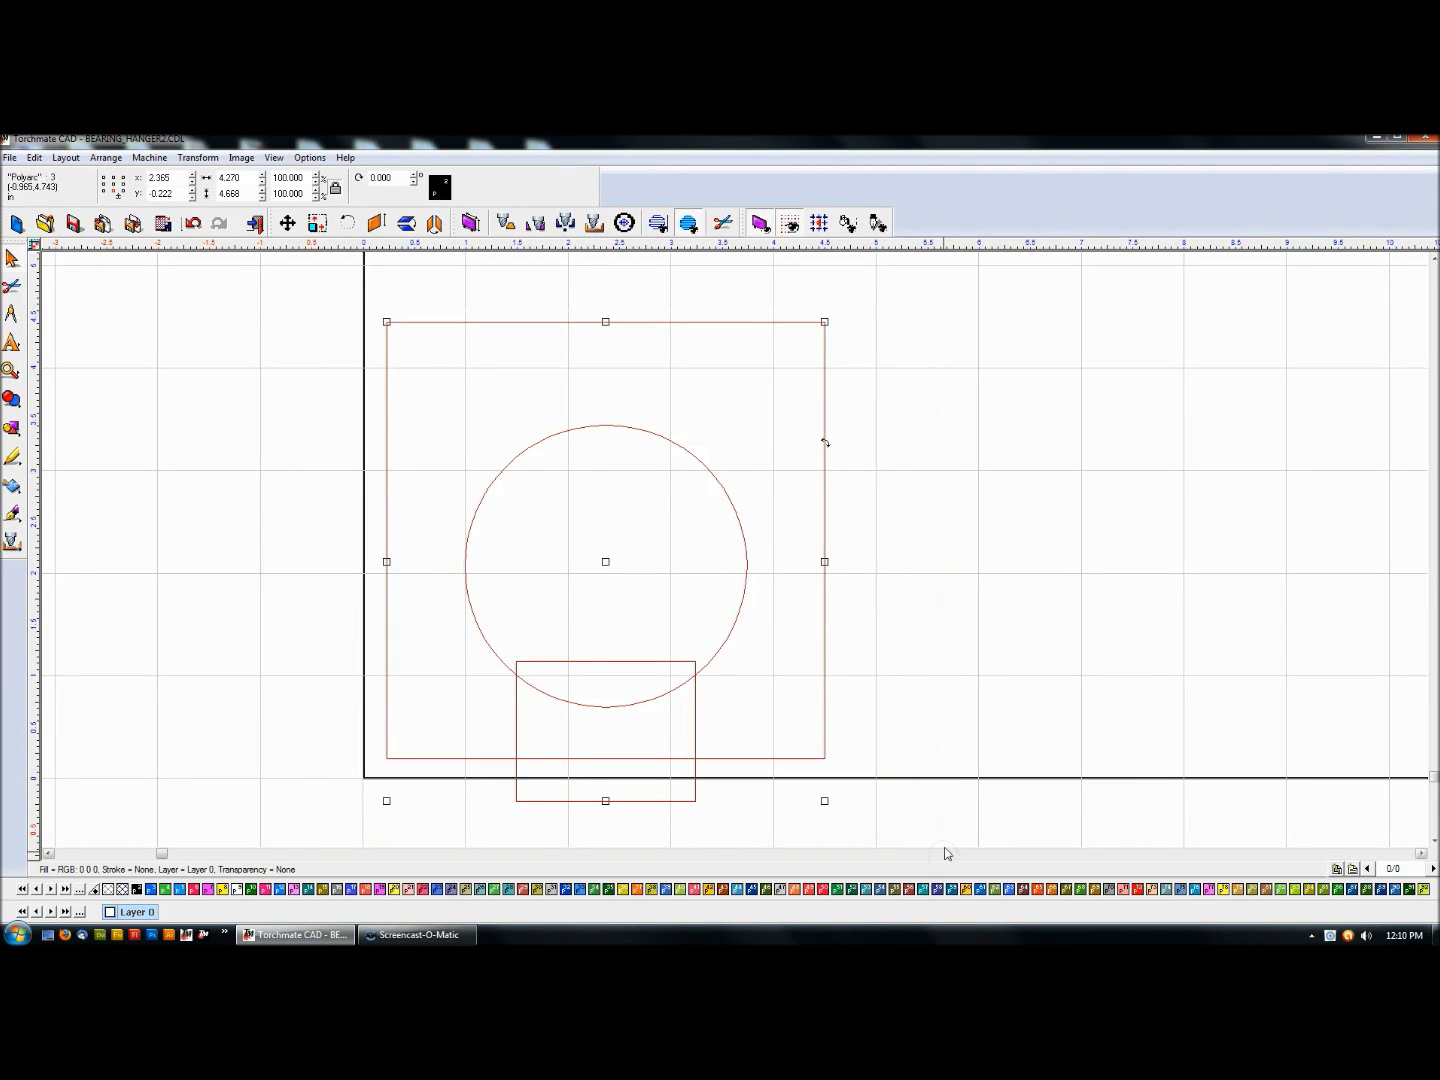
left_click(24, 400)
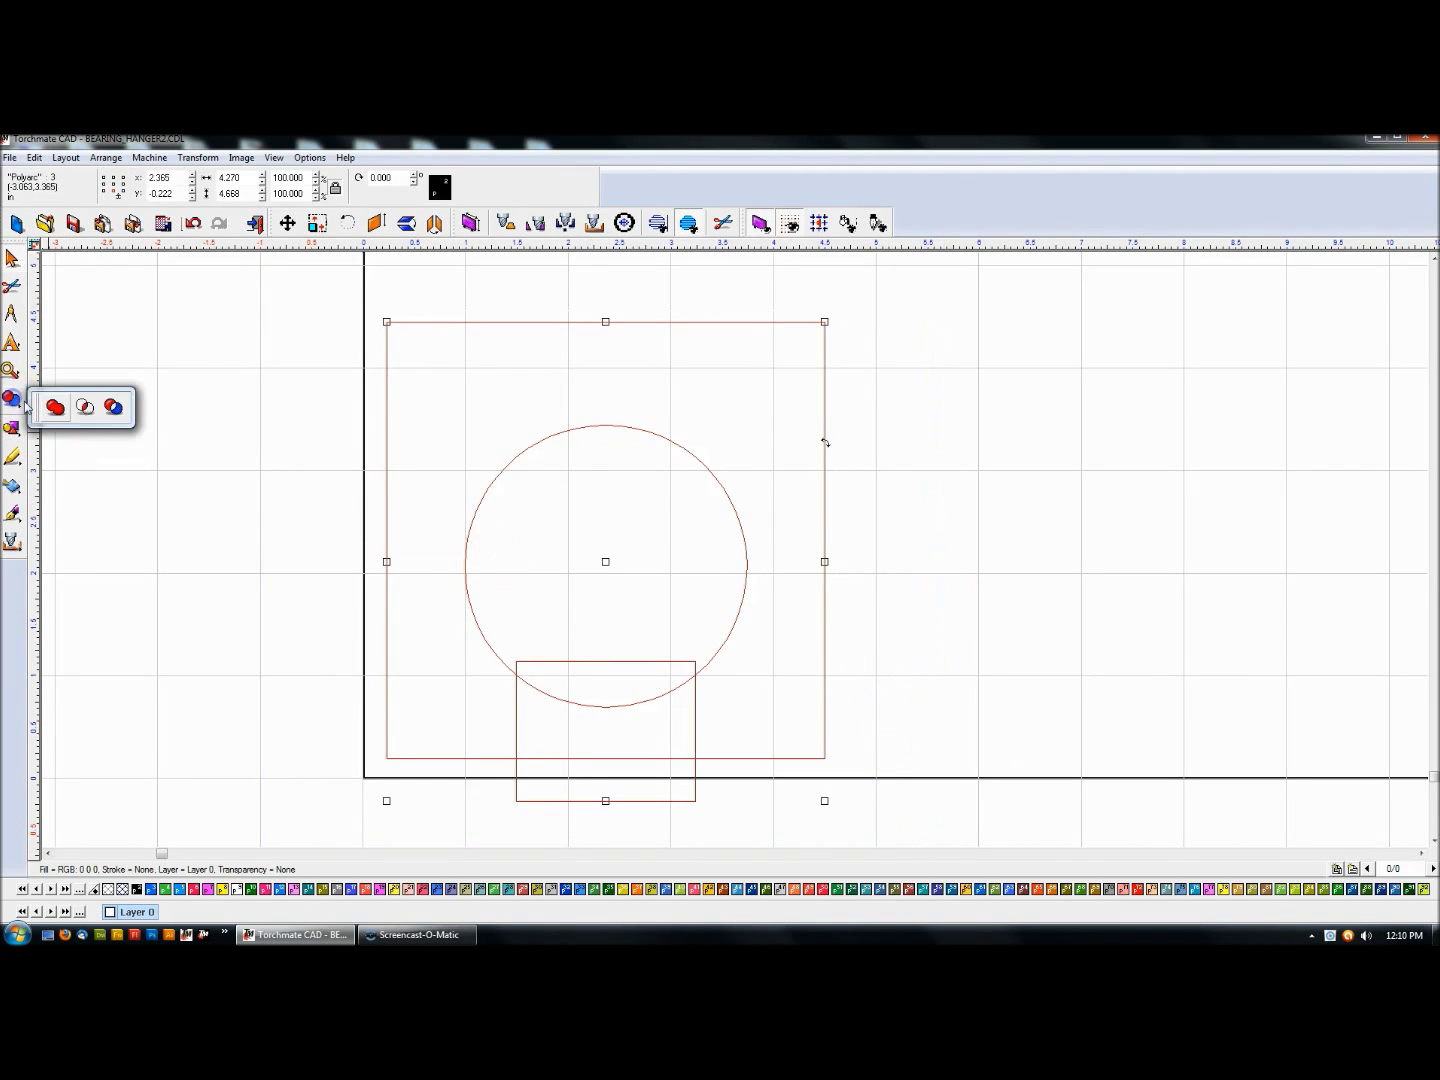
left_click(122, 422)
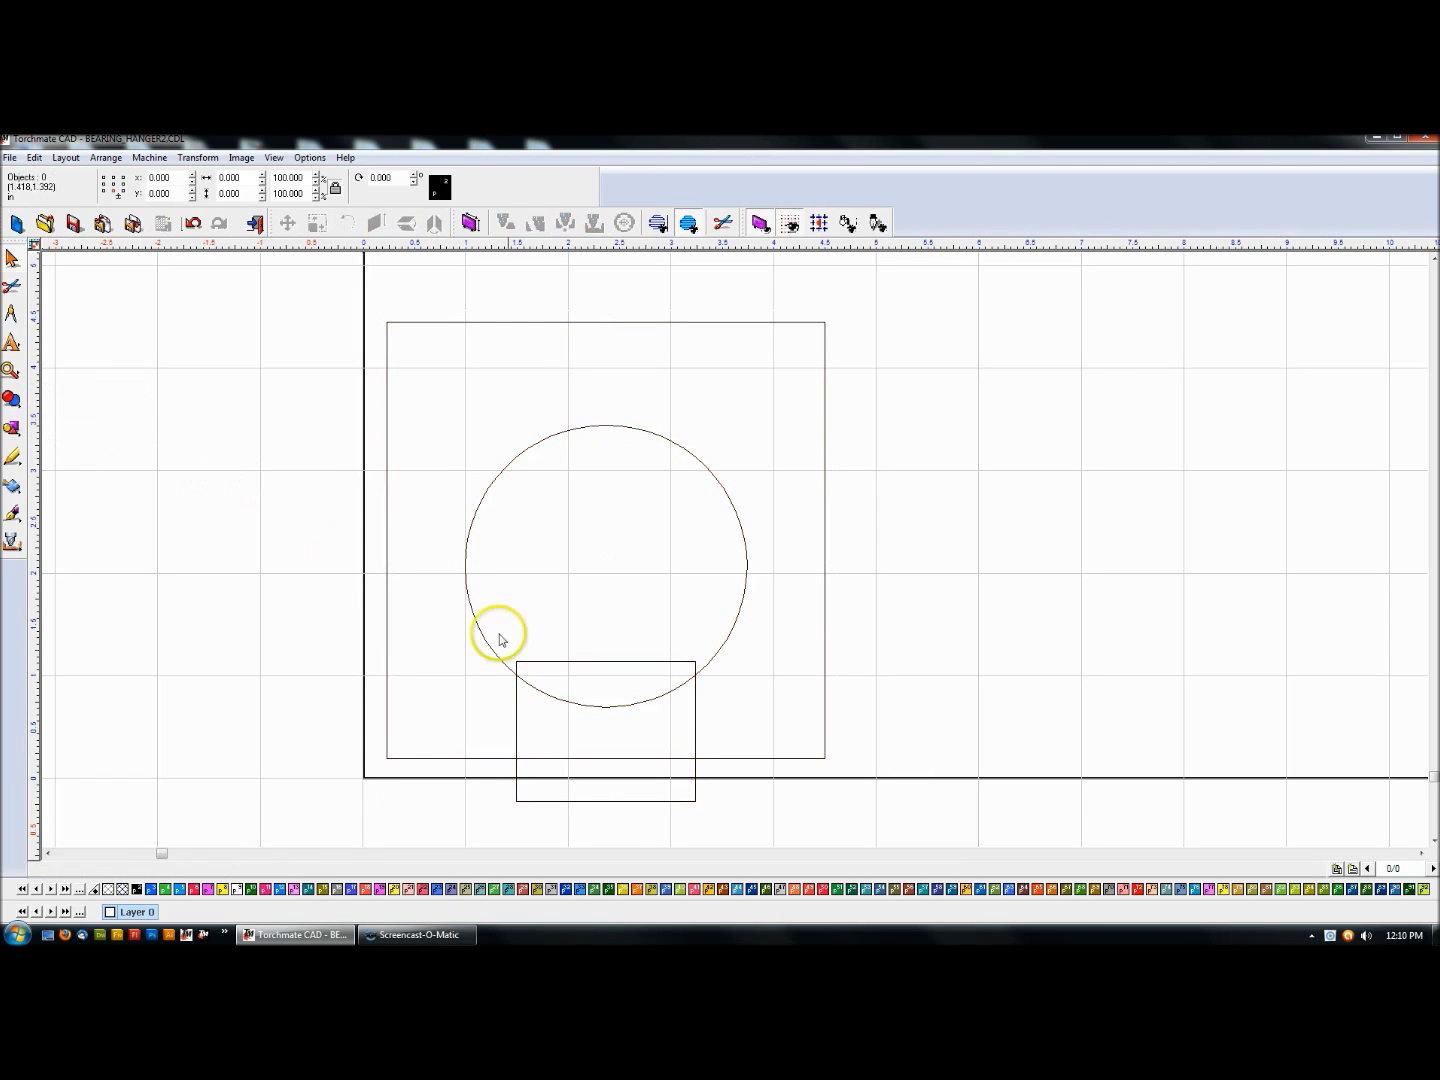
Delete the overlap piece at the circle's lower edge and the small rectangle's leftover outline at and below the plate's bottom edge.
left_click(567, 661)
key("Delete")
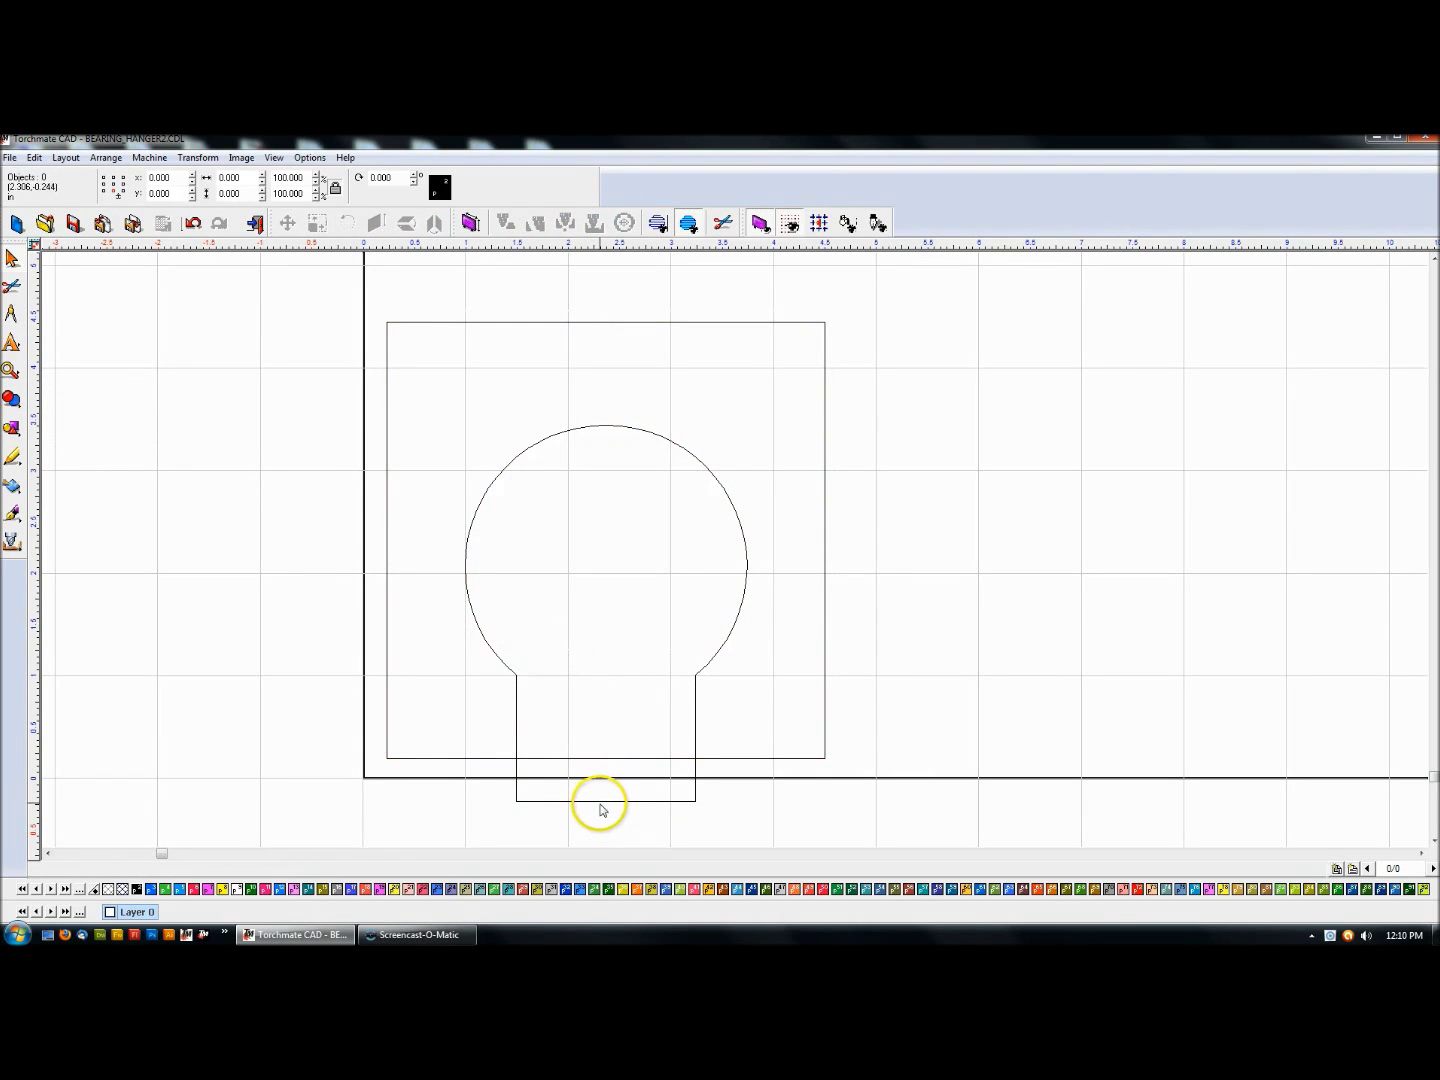
left_click(601, 798)
key("Delete")
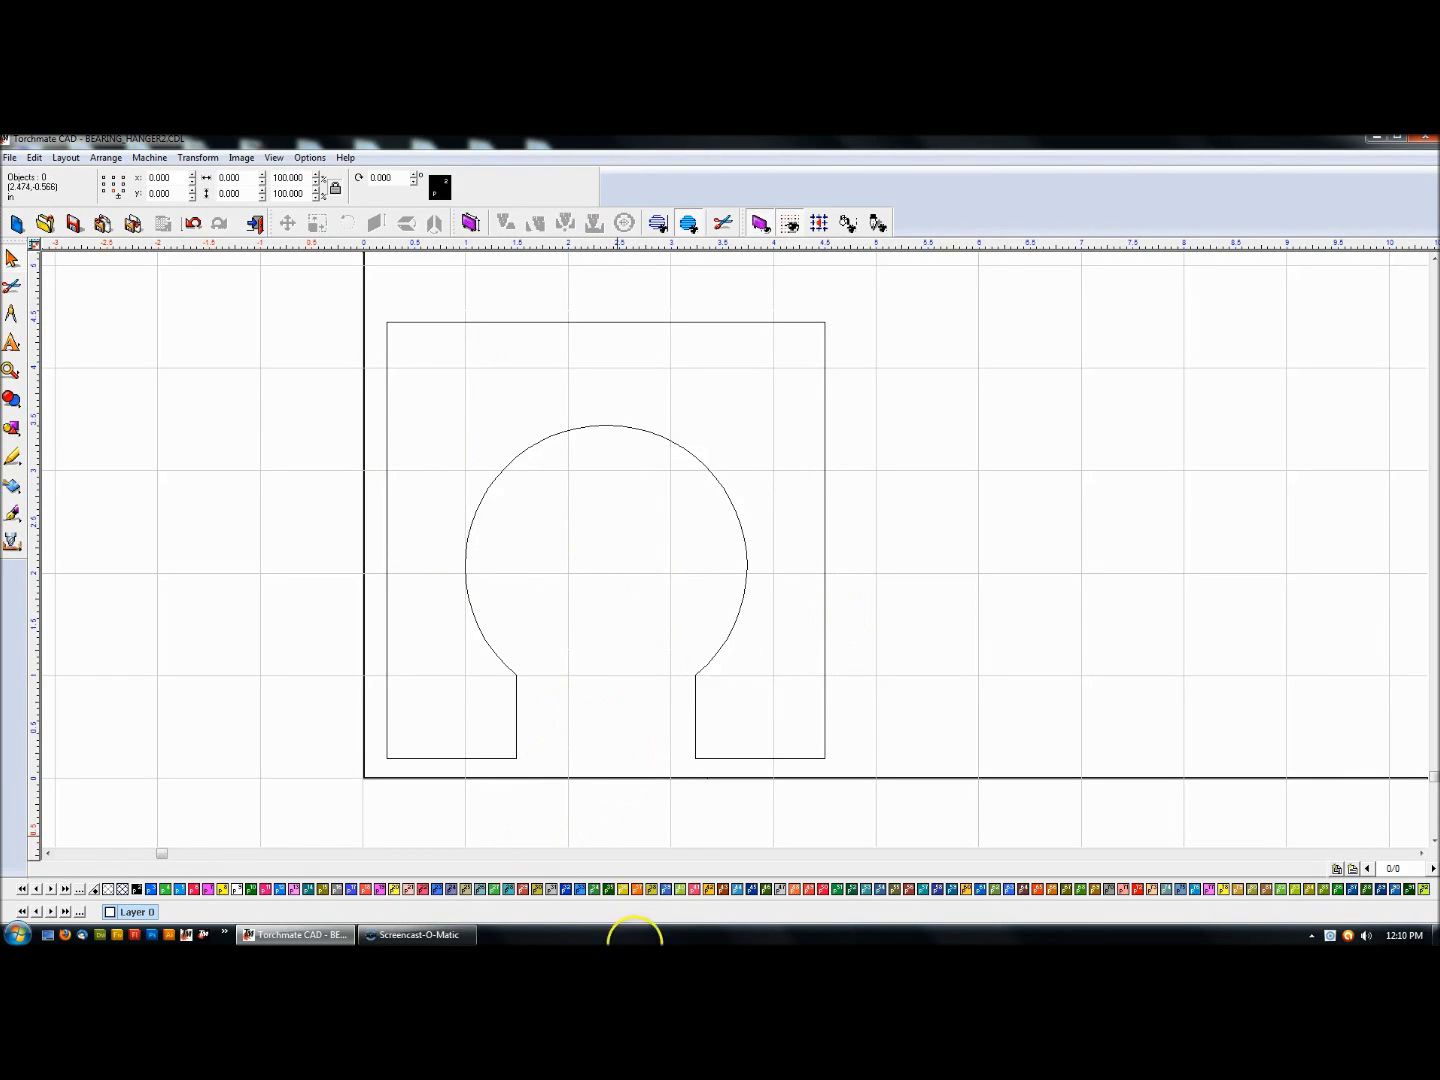
left_click(625, 726)
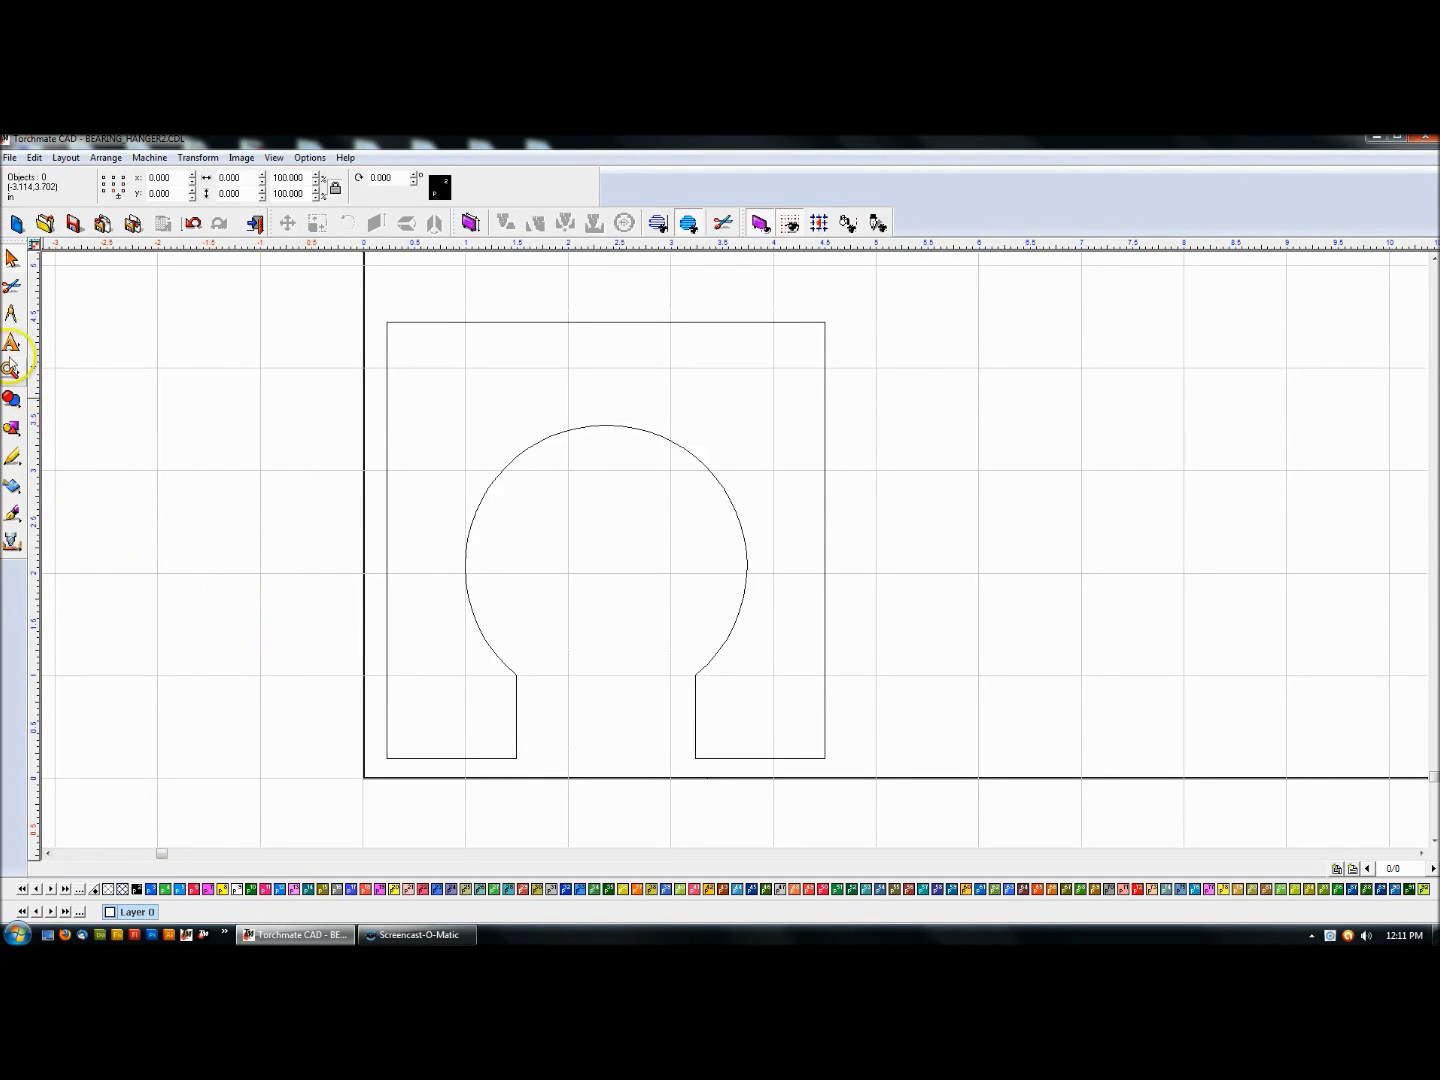
Draw a 0.375 in diameter circle in the empty area outside the plate's left edge.
mouse_move(23, 436)
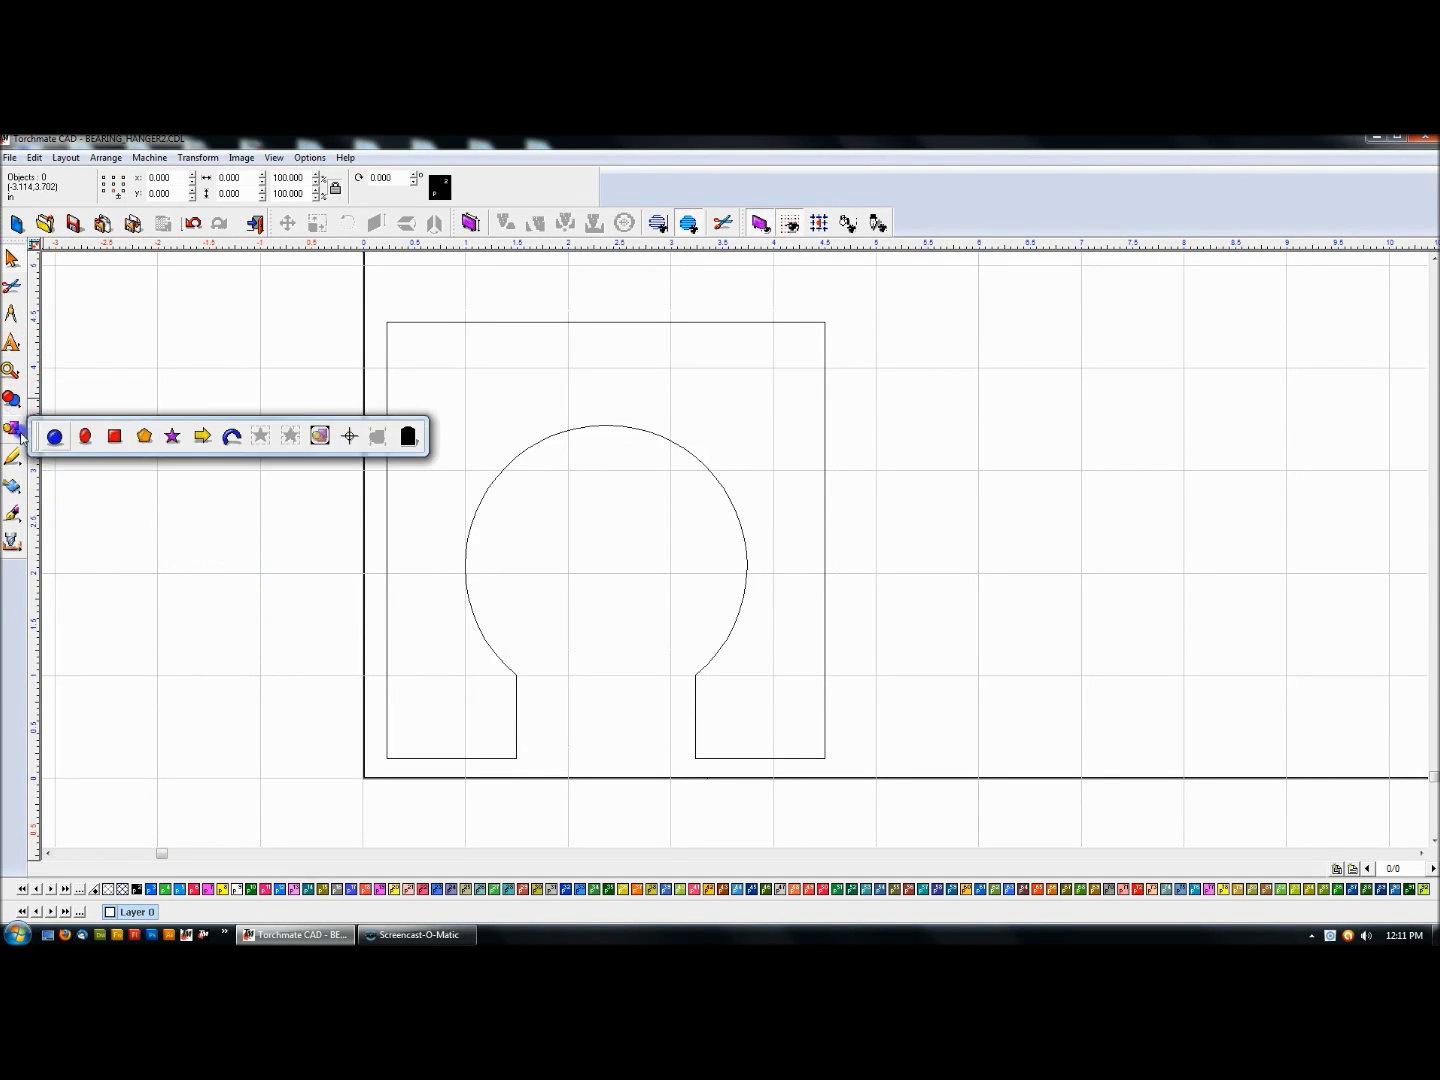
left_click(85, 437)
left_click_drag(207, 419, 220, 419)
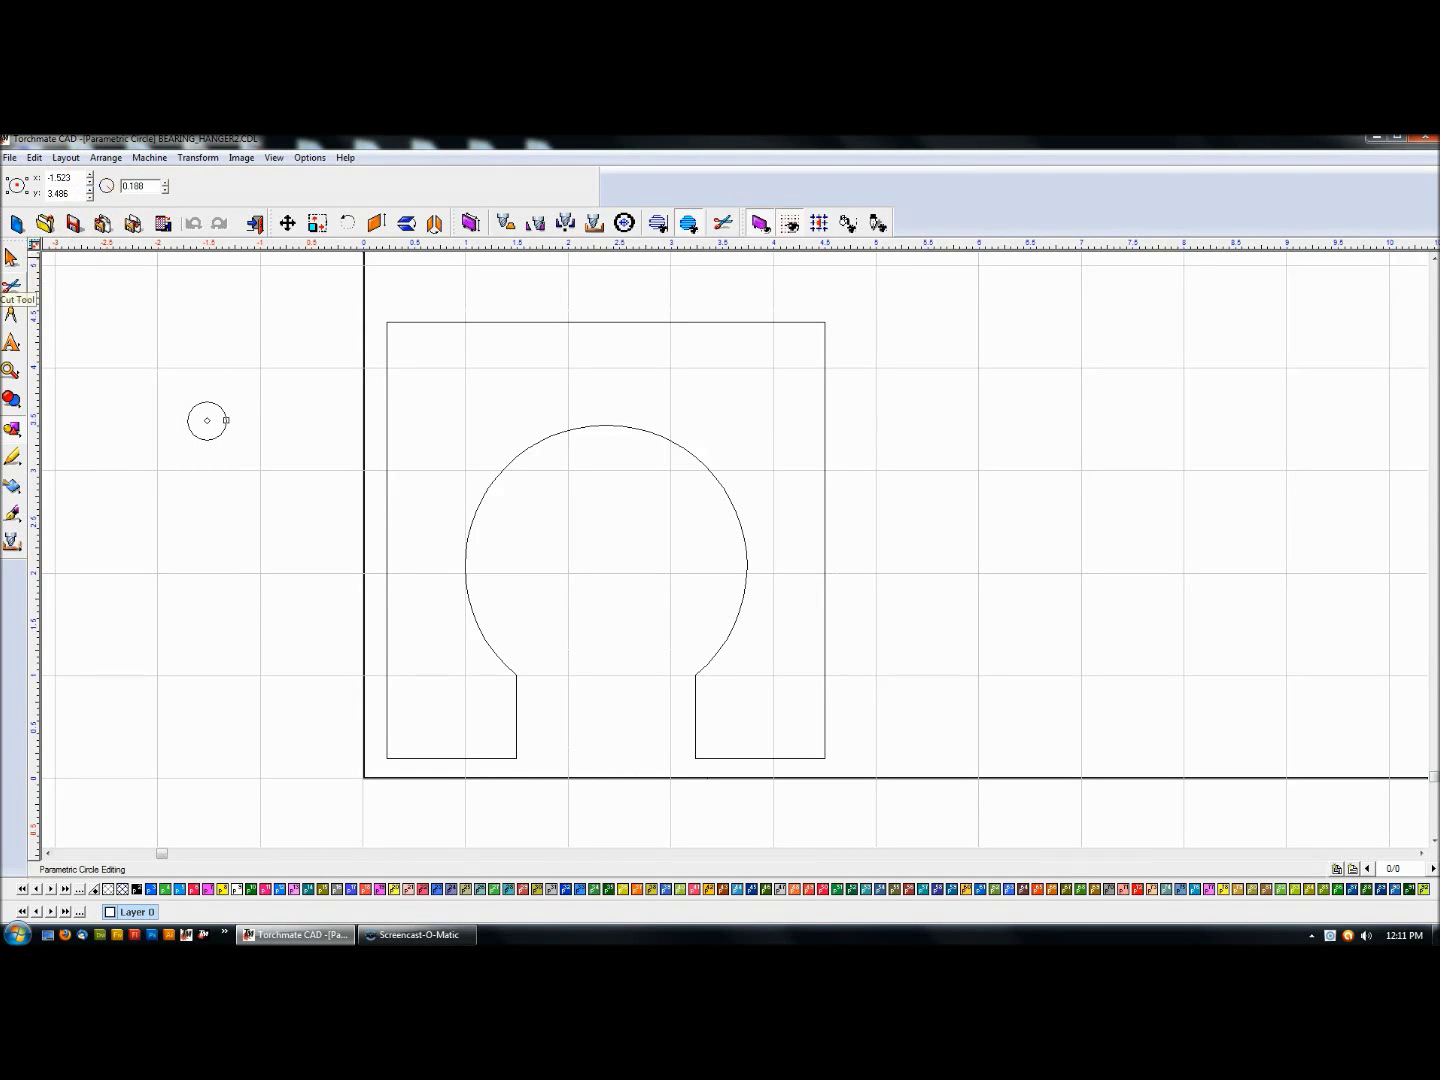
left_click(12, 258)
left_click(216, 428)
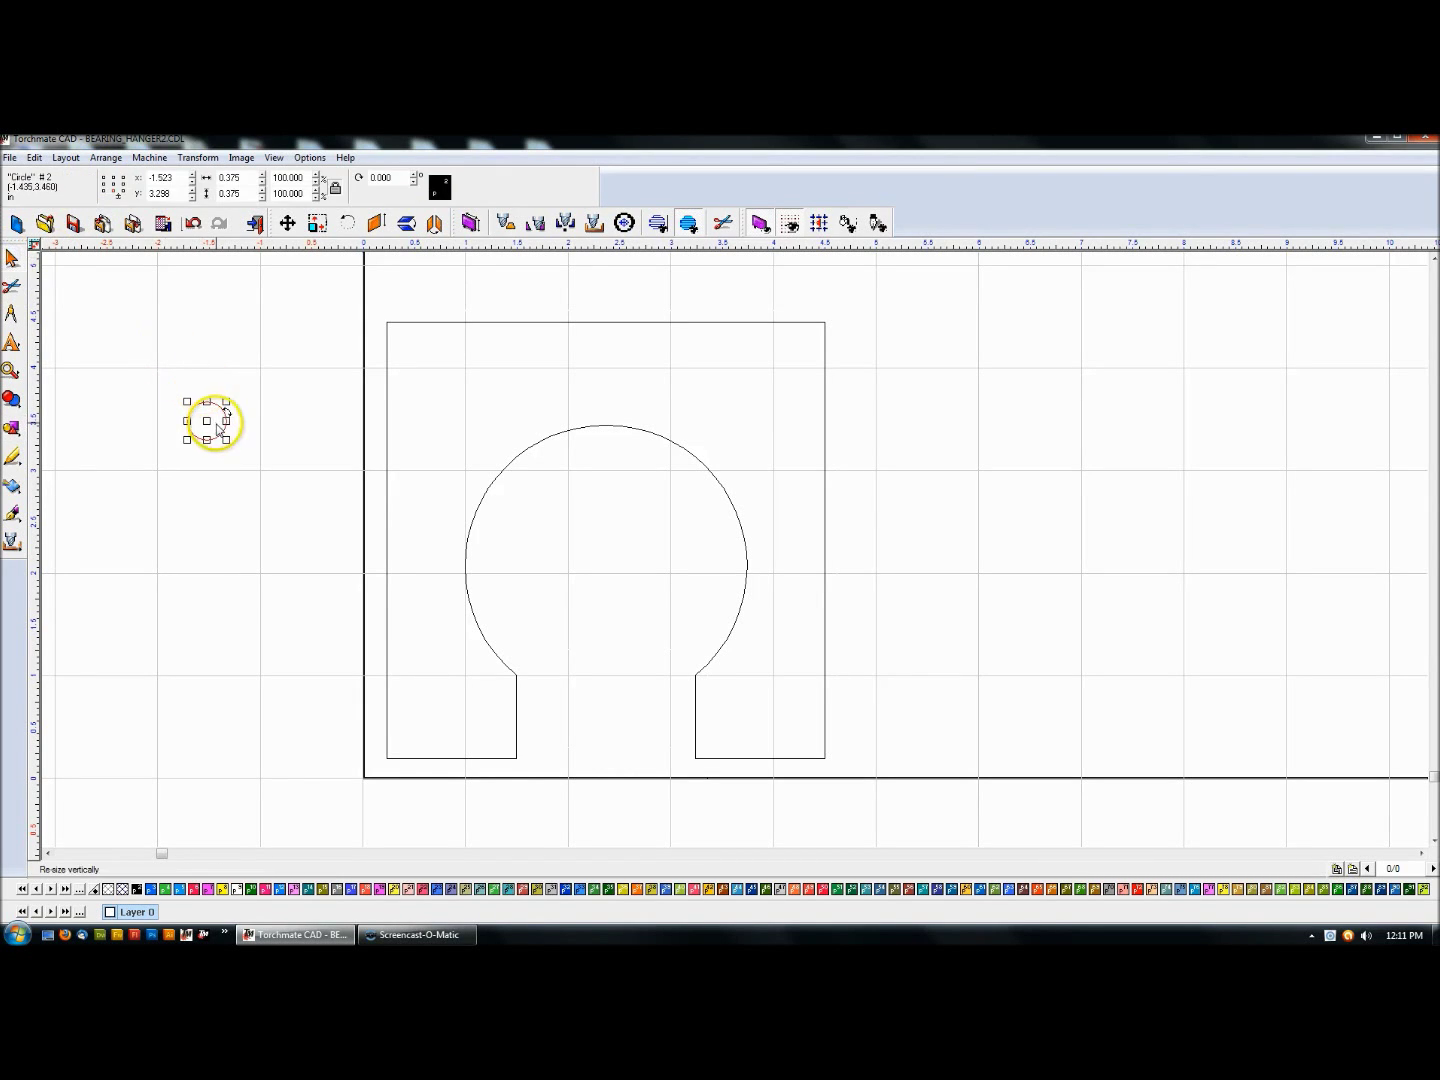
left_click(443, 477)
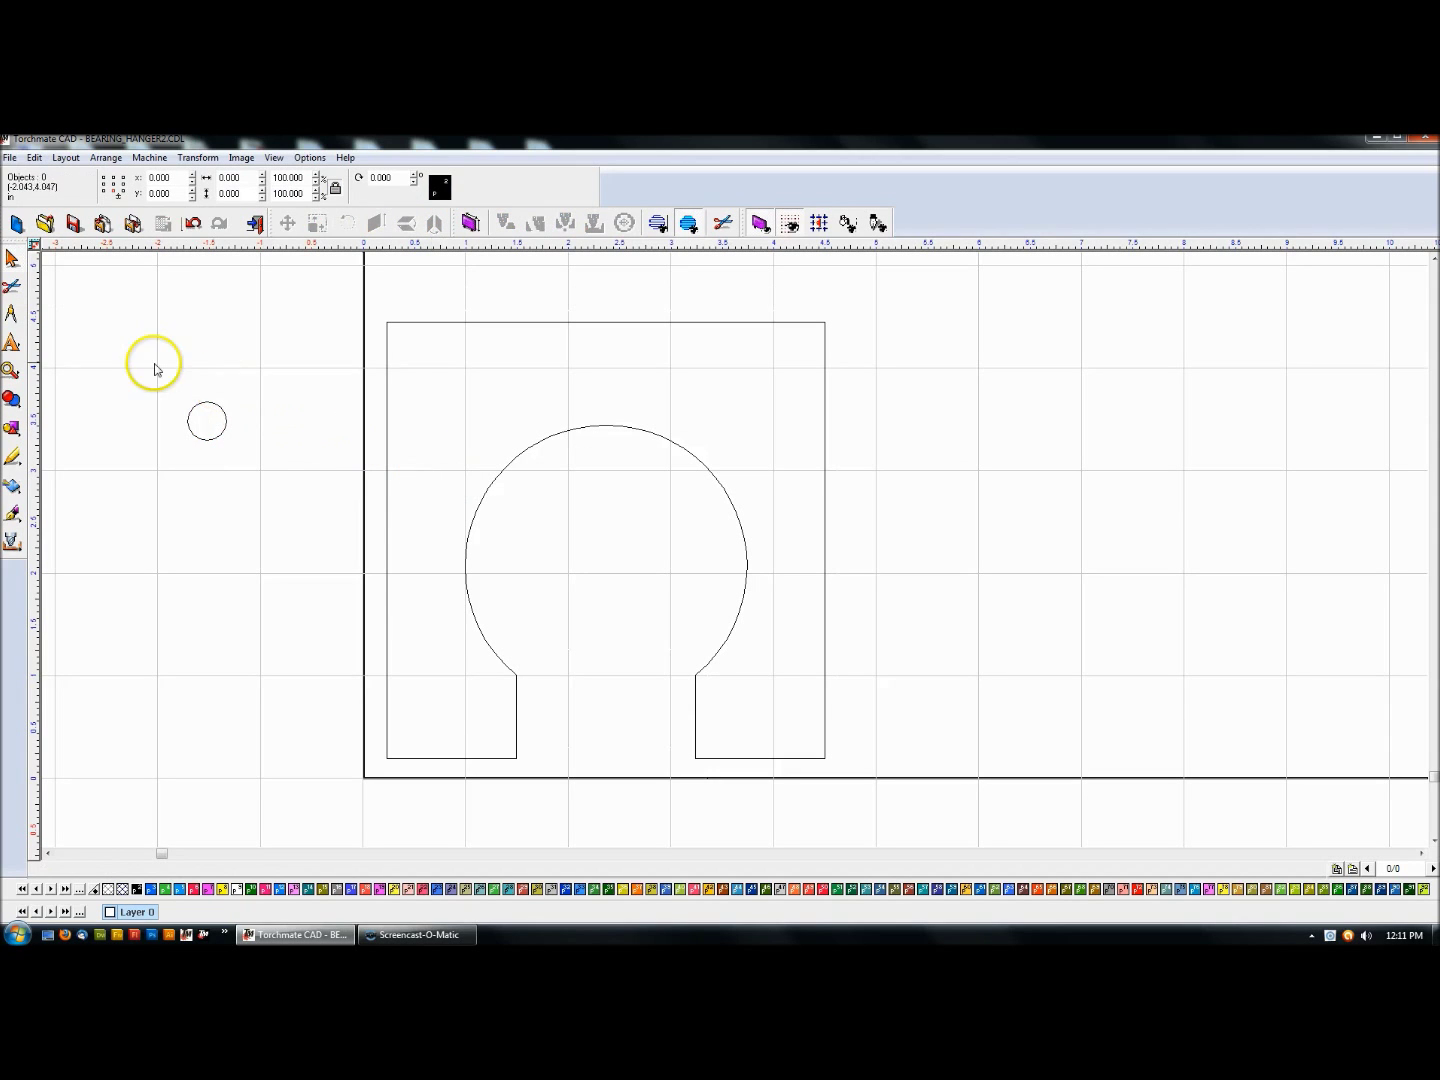
Copy the small circle and undo back to before the plate, large circle and slot rectangle were split.
left_click_drag(154, 364, 285, 481)
left_click(270, 450)
left_click(232, 419)
left_click(225, 420)
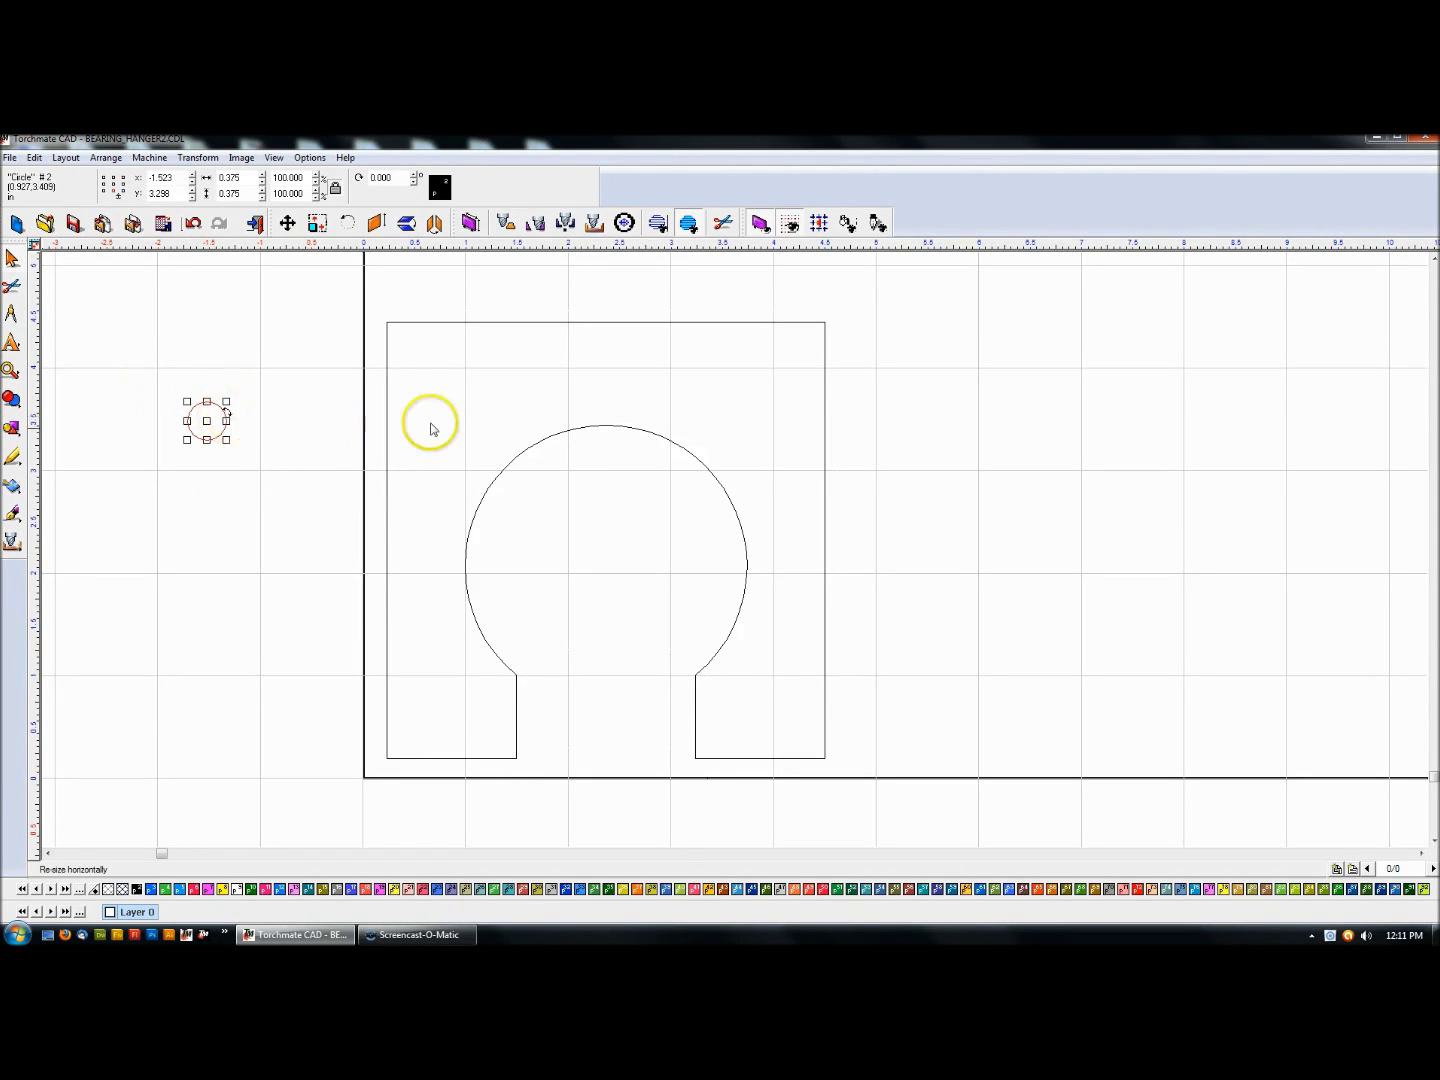
left_click(463, 435)
key("ctrl+z")
key("ctrl+z")
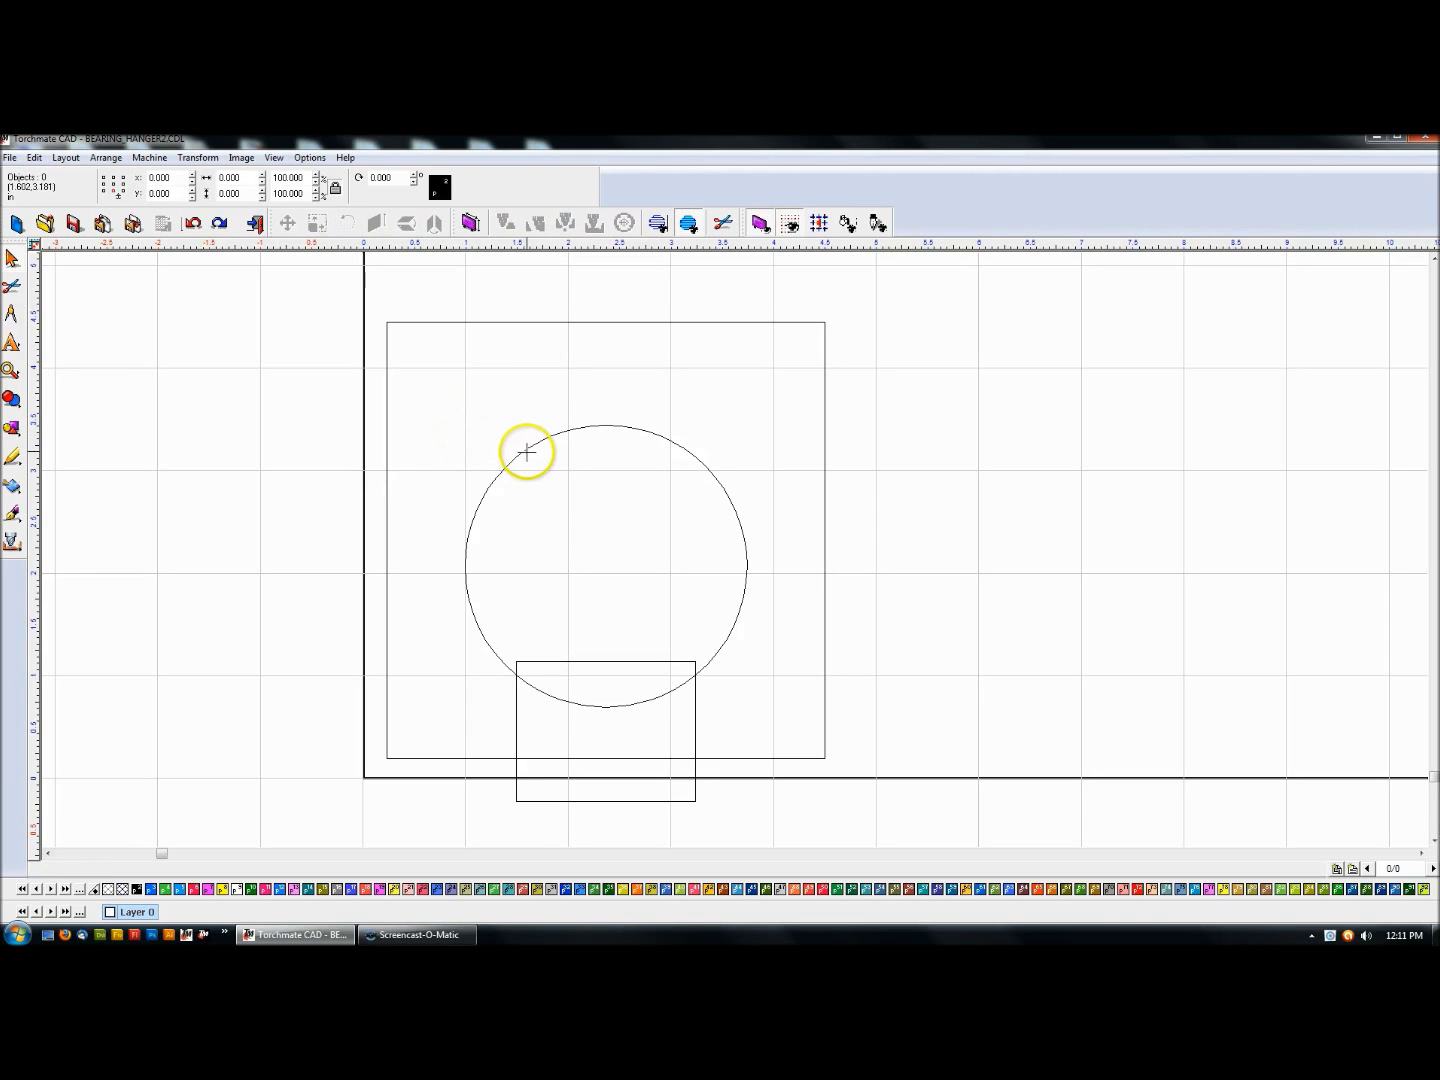
Break the combined plate outline and large circle apart into separate objects.
left_click(733, 625)
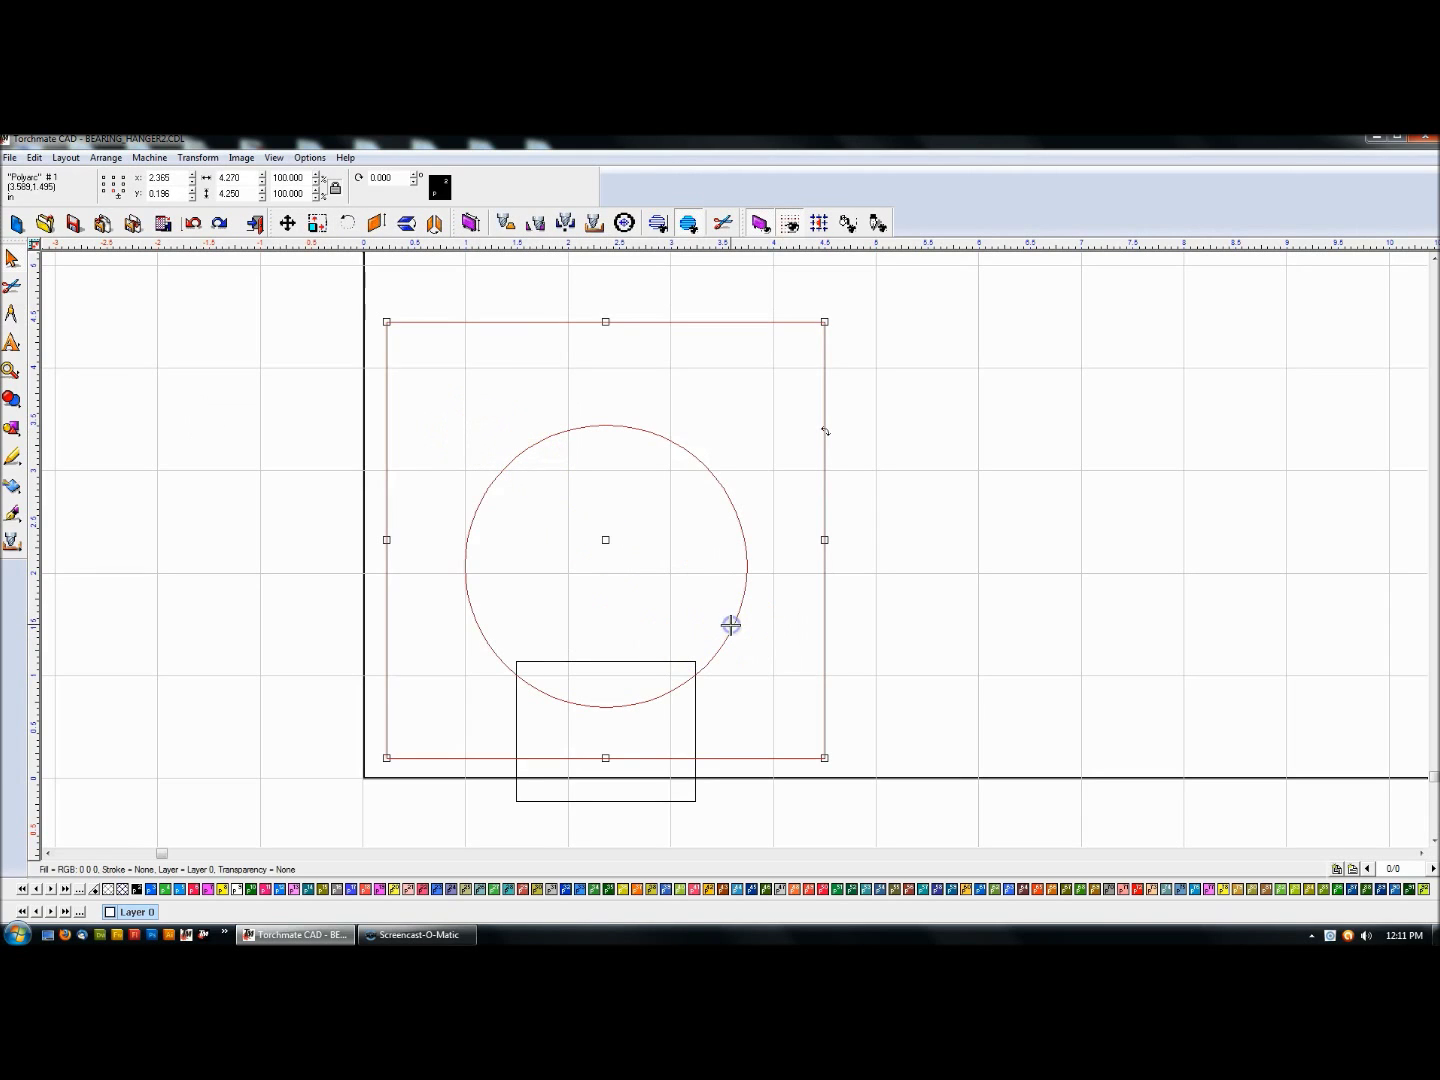
left_click(749, 633)
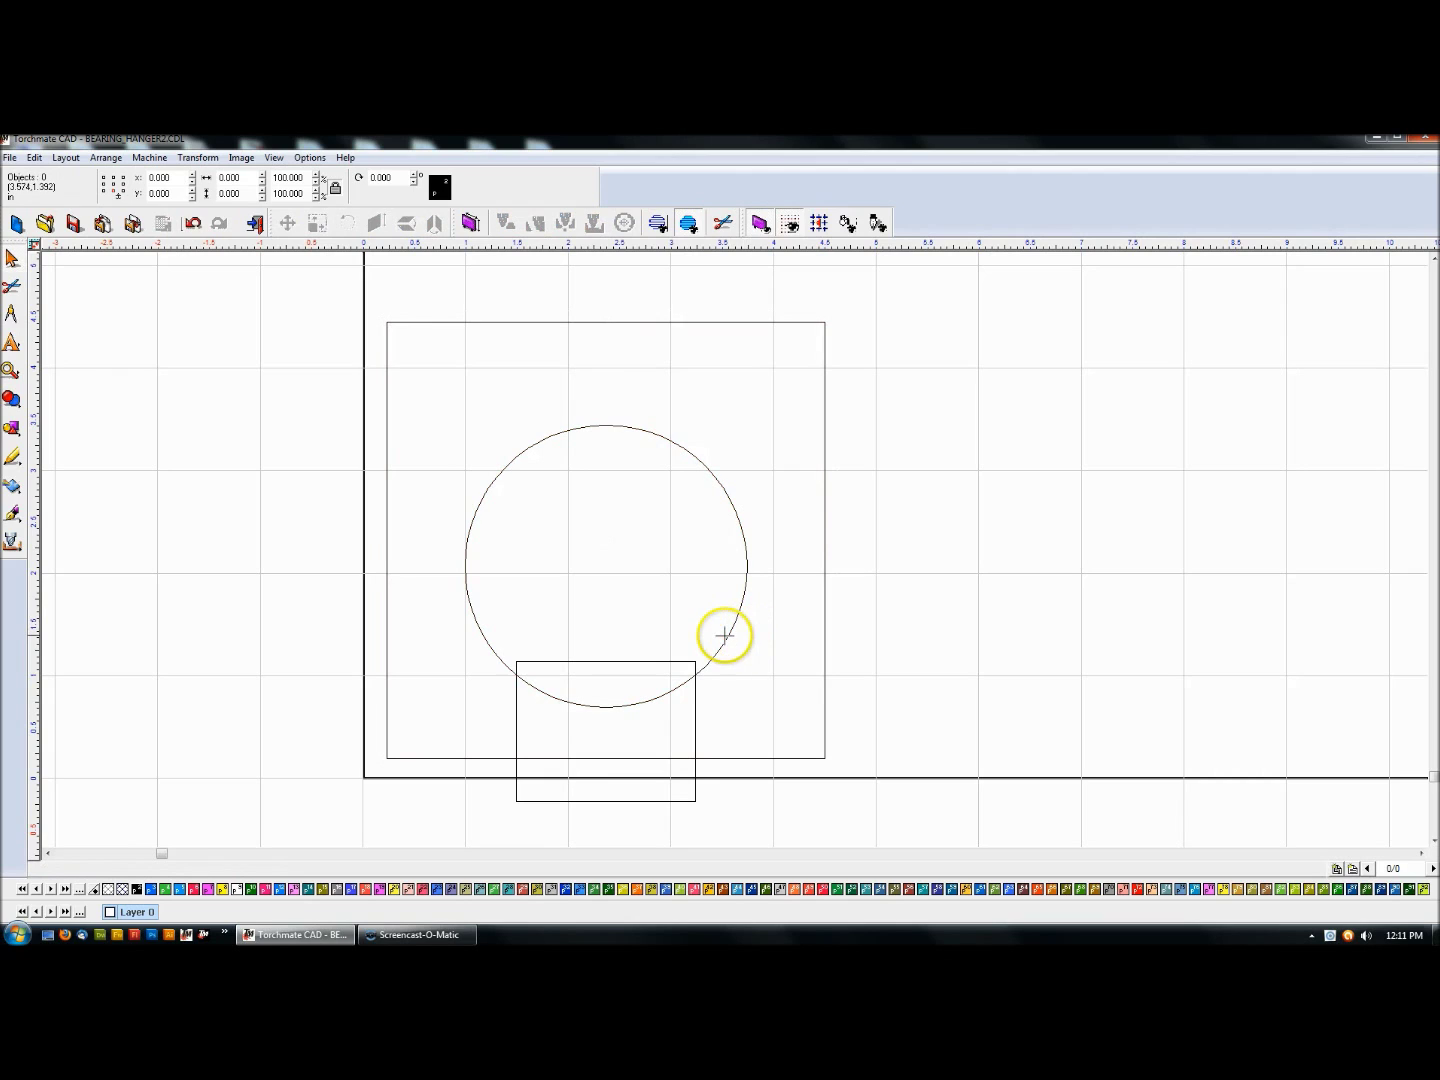
left_click(725, 634)
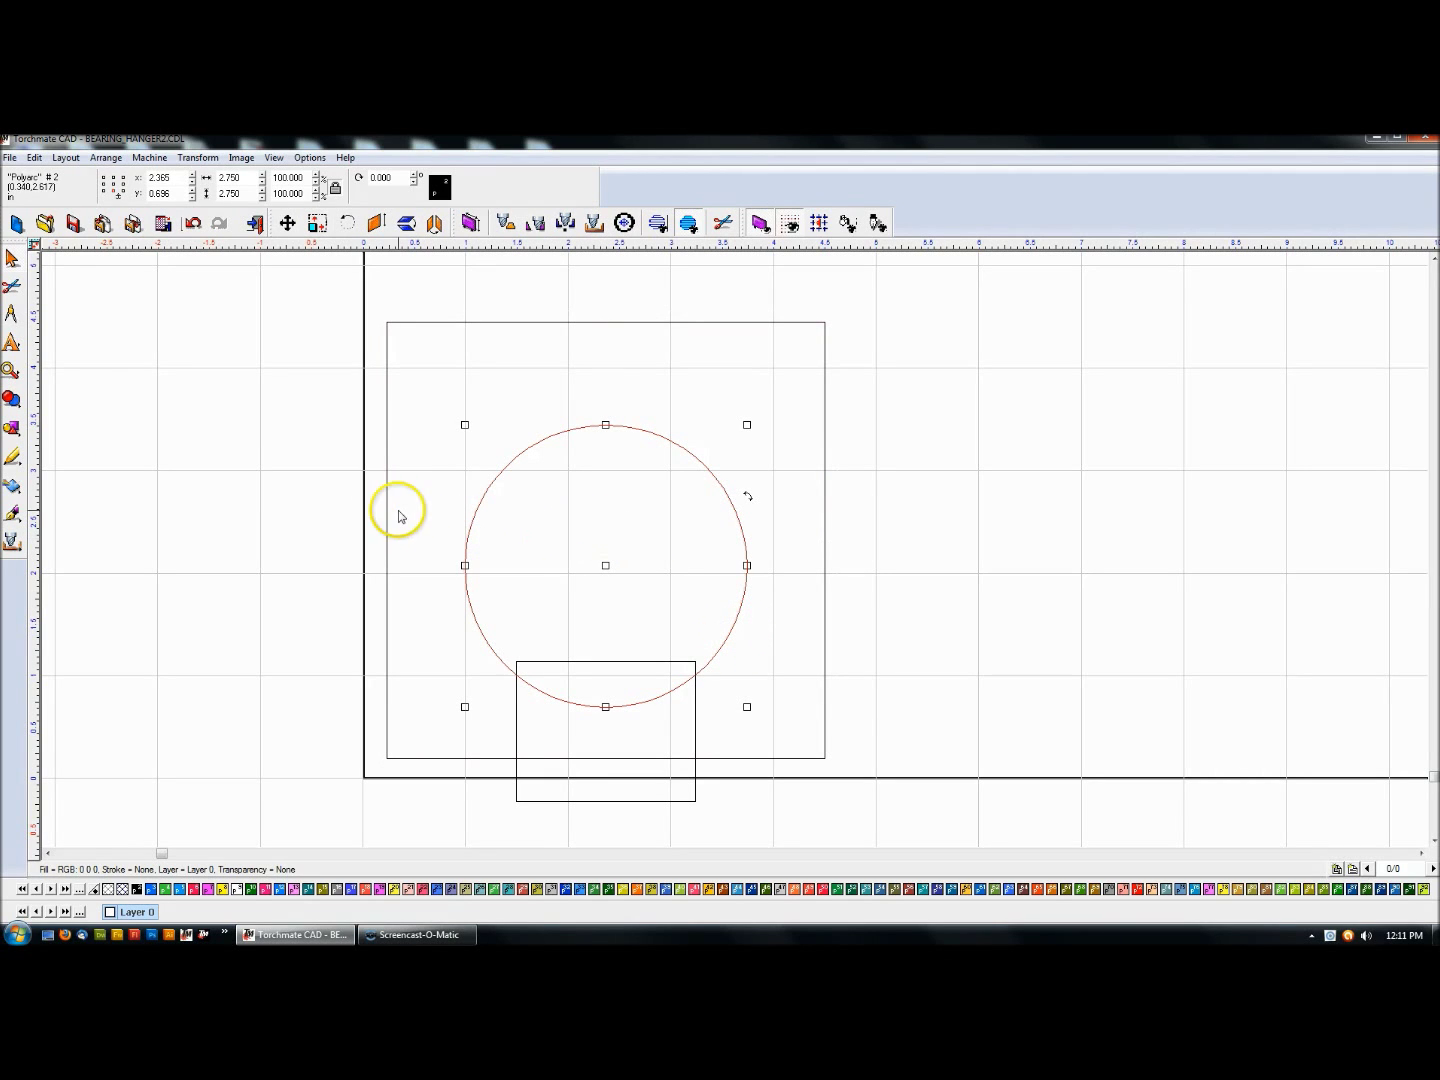
Paste the 0.375 in circle and centre it horizontally and vertically on the 2.75 in circle.
key("ctrl+v")
left_click(209, 468)
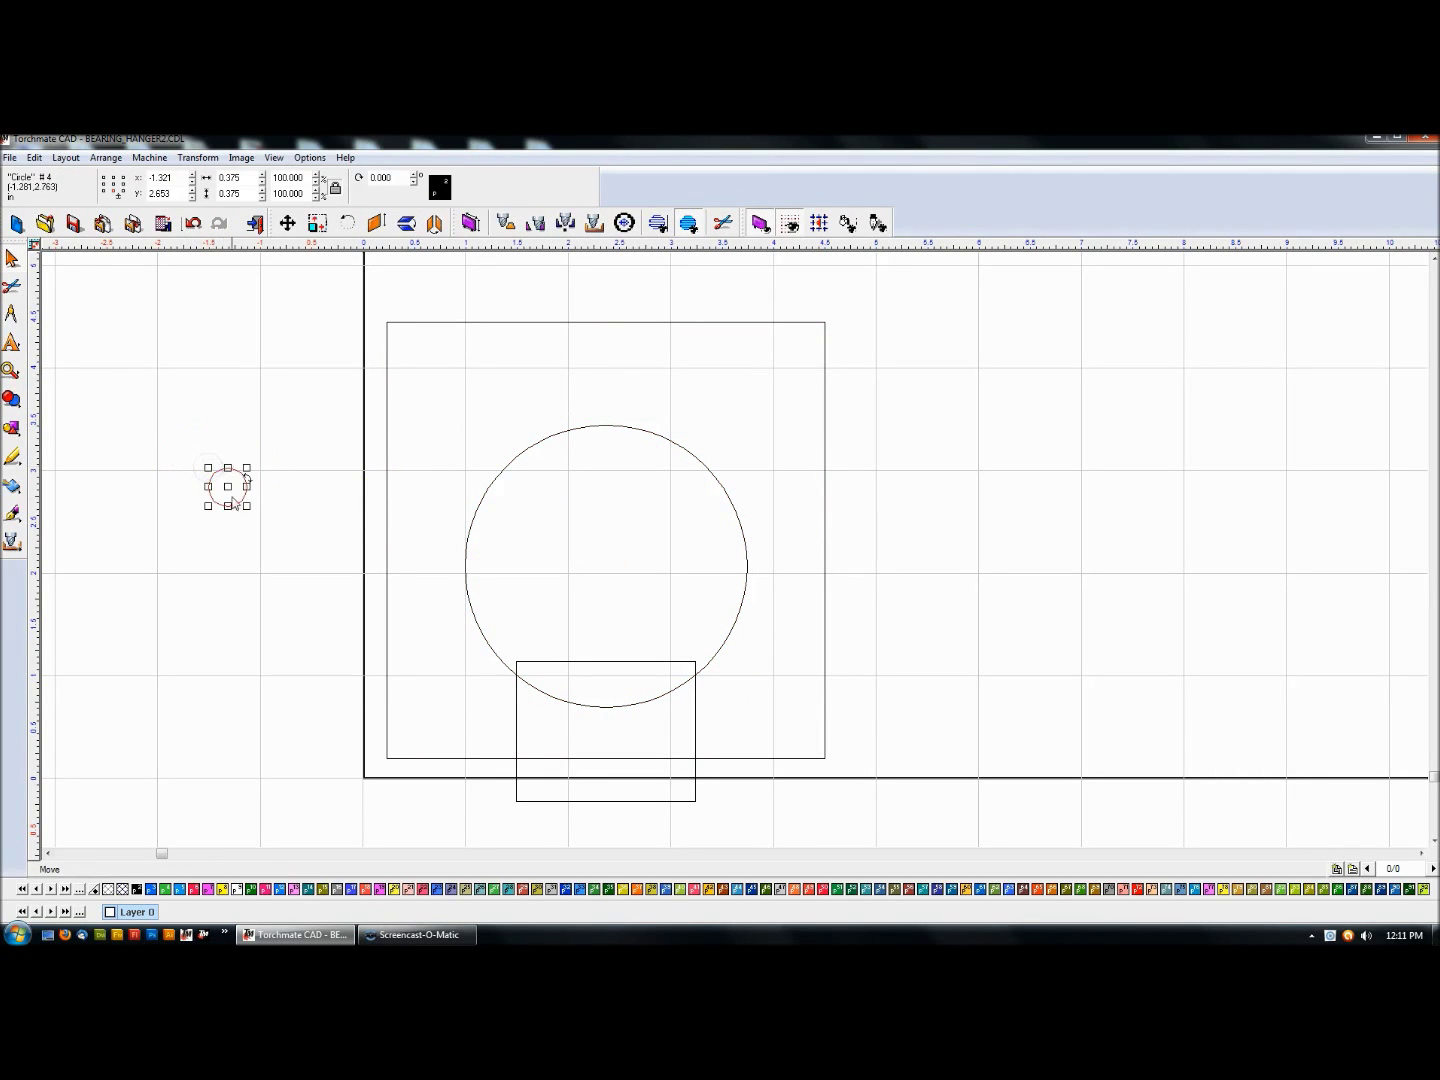
left_click_drag(229, 486, 612, 558)
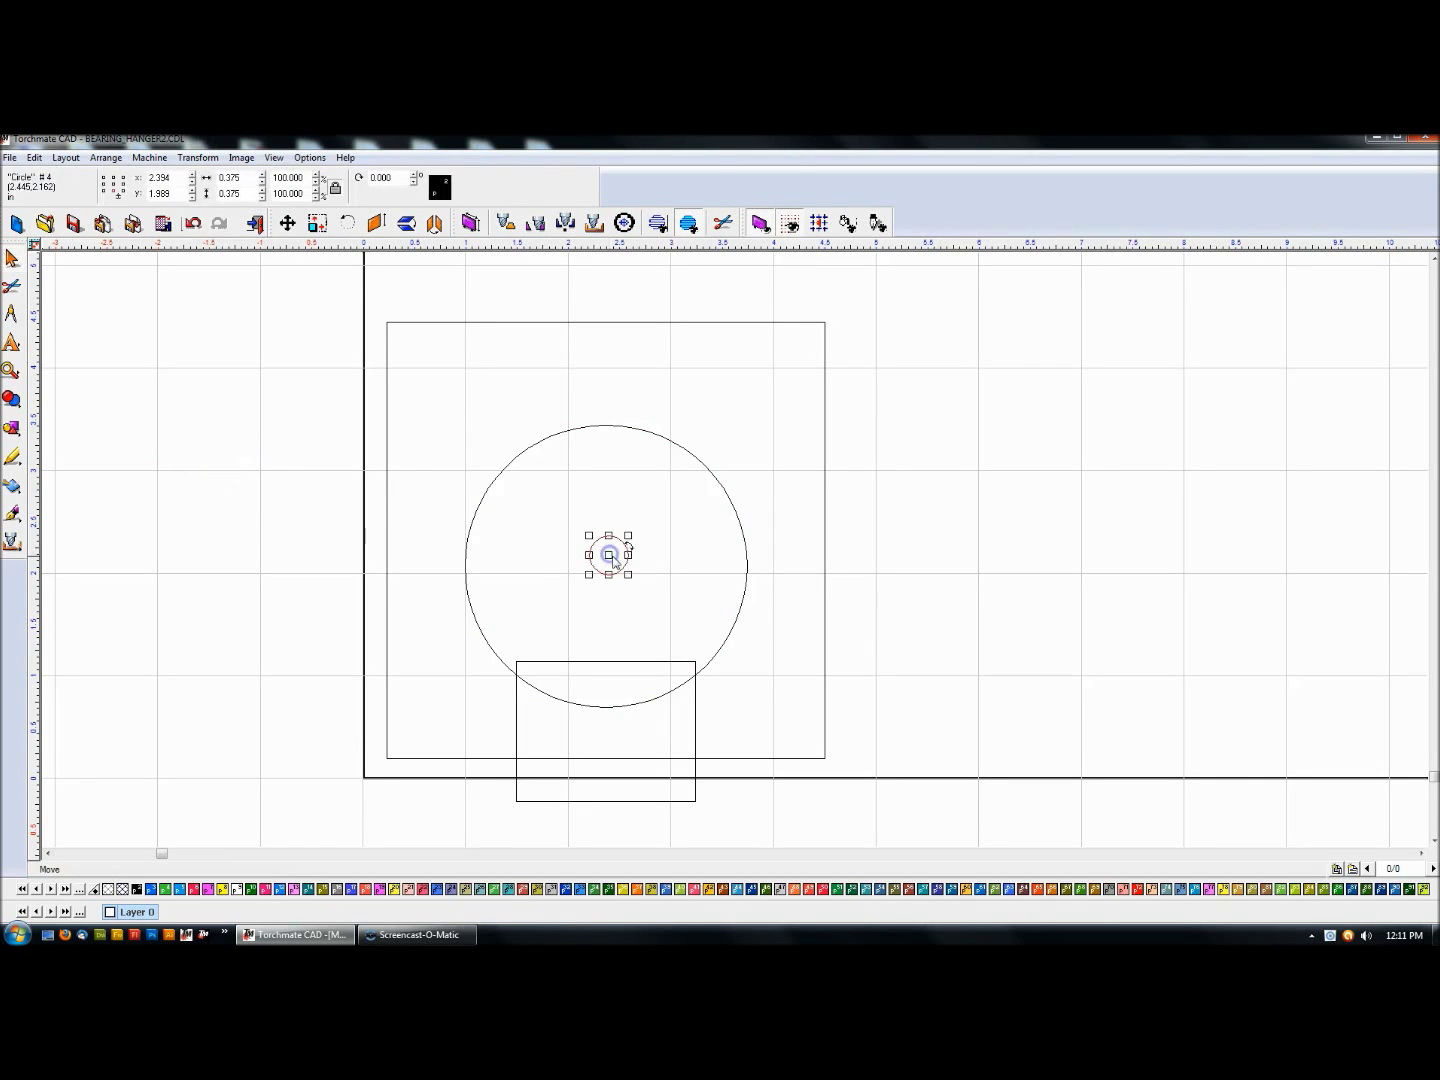
left_click(568, 430, "shift")
key("ctrl+a")
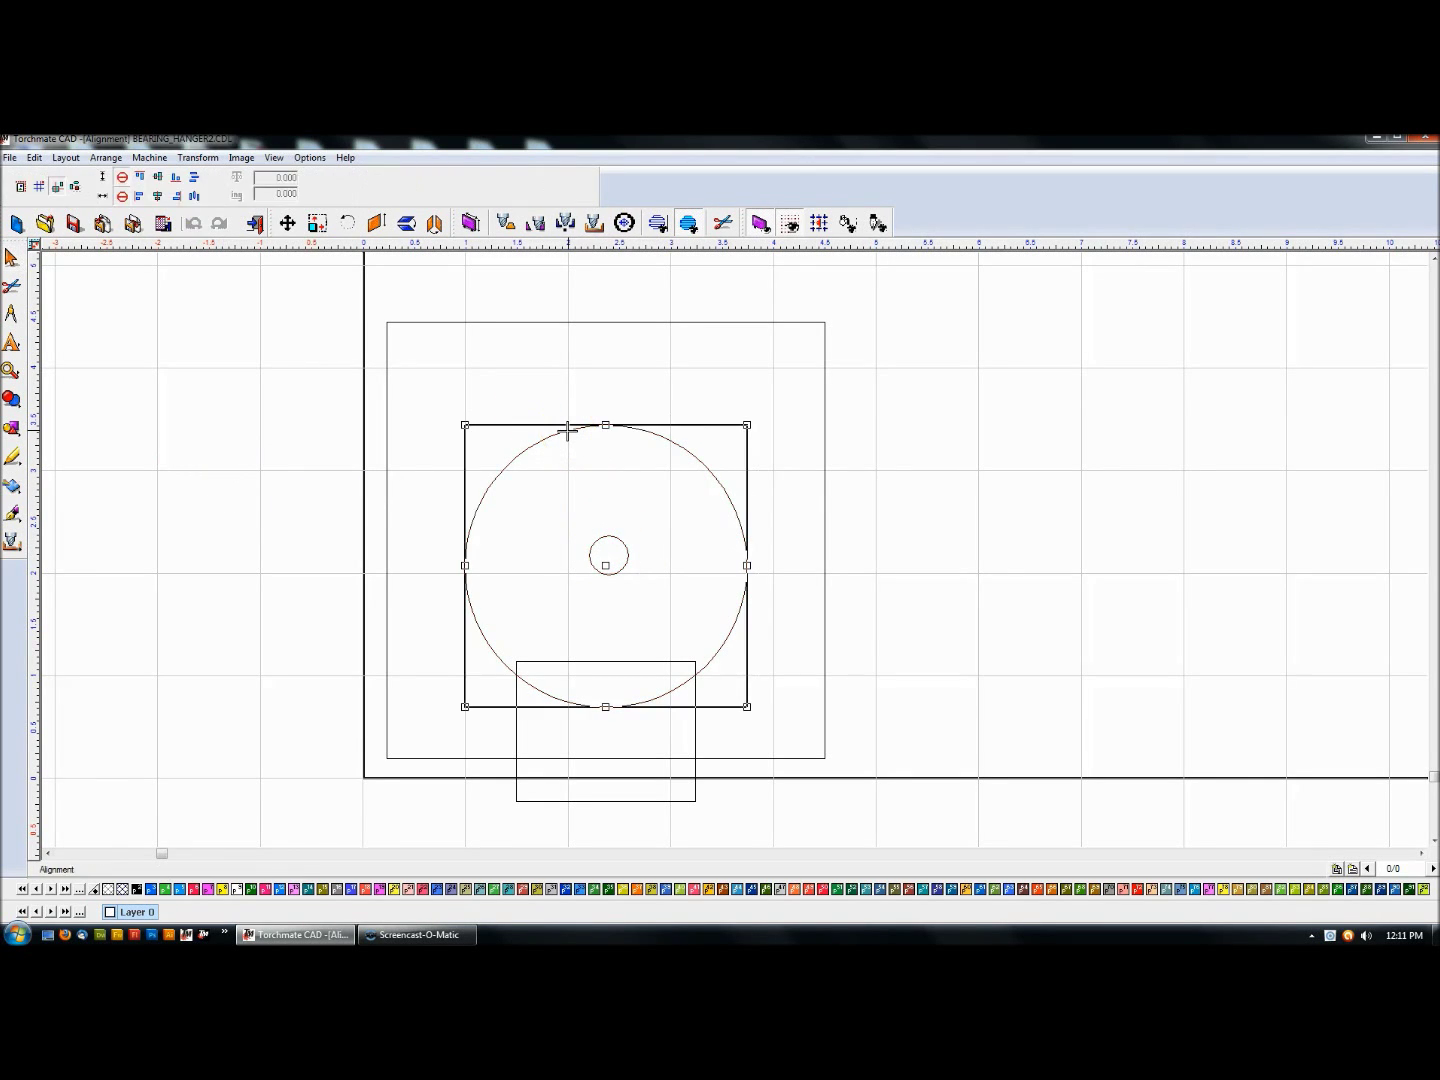
left_click(163, 177)
left_click(161, 197)
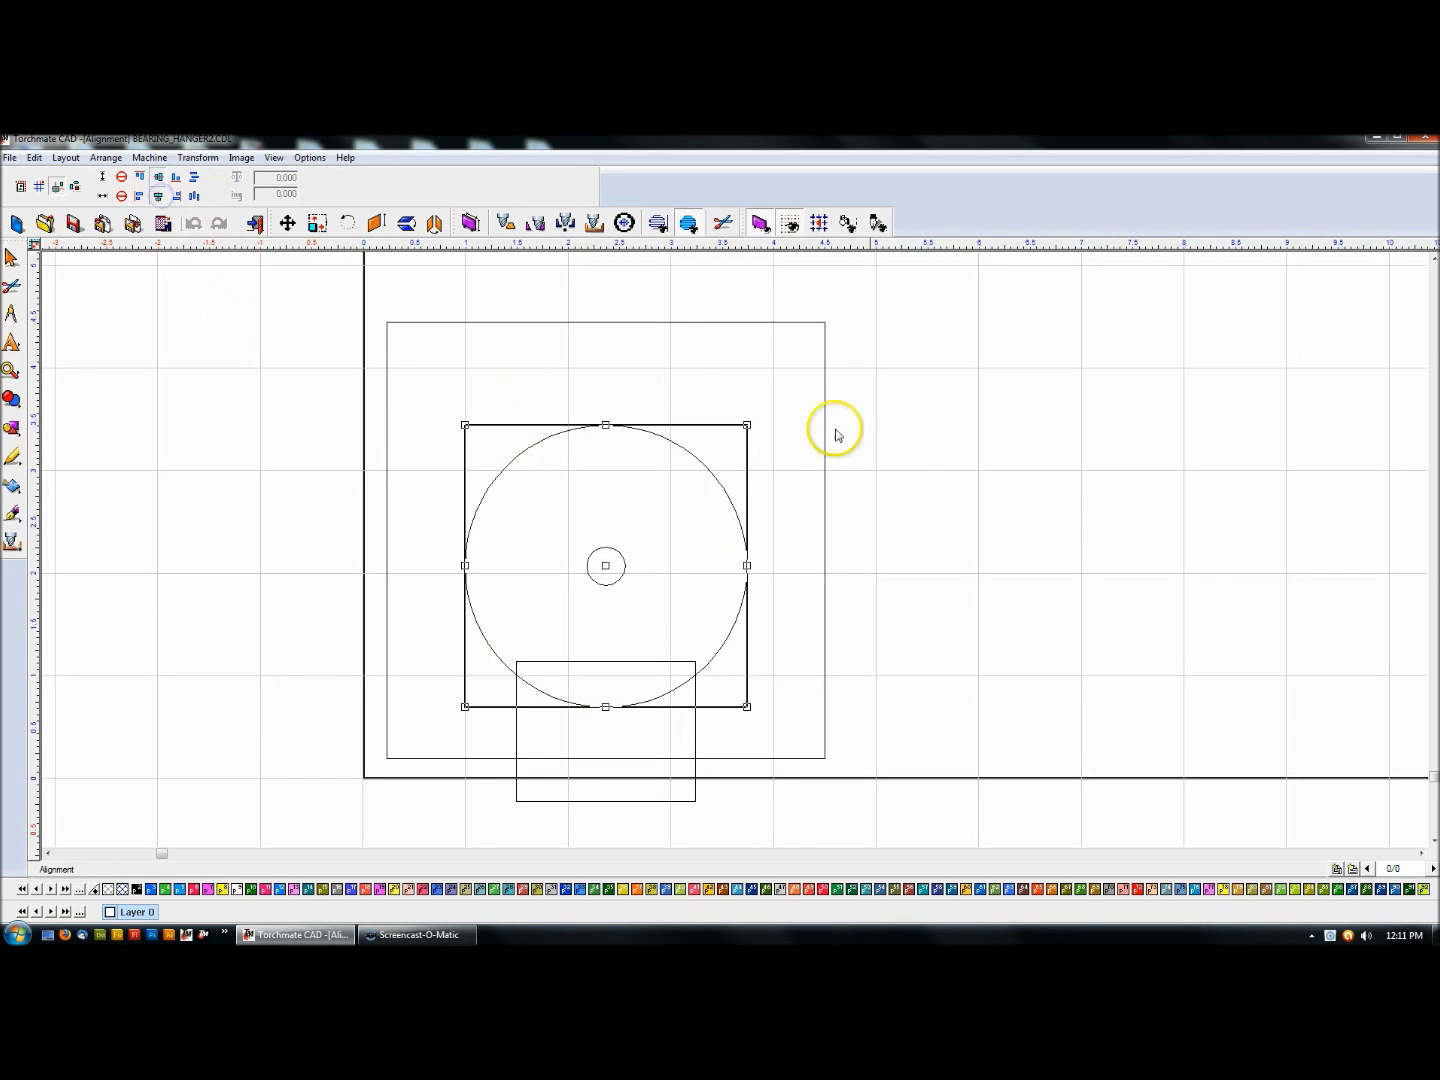
left_click(918, 450)
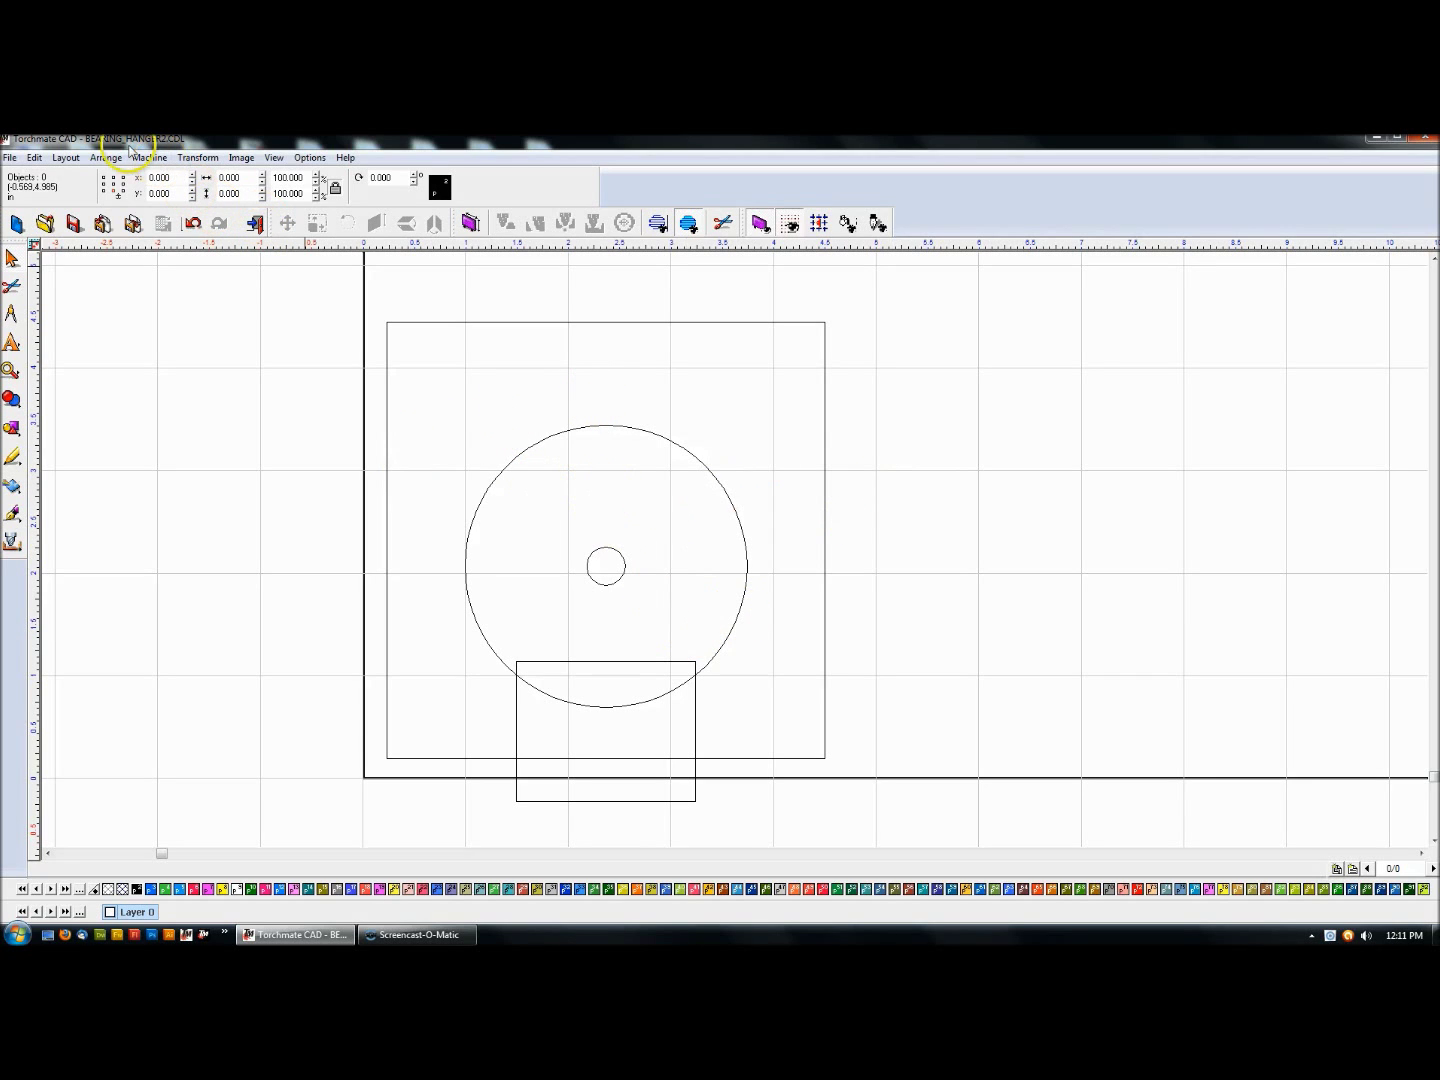
Array the small circle on an arc as 3 copies from 0 to 360 degrees with a 1.679 in radius.
left_click_drag(546, 505, 659, 626)
left_click(65, 157)
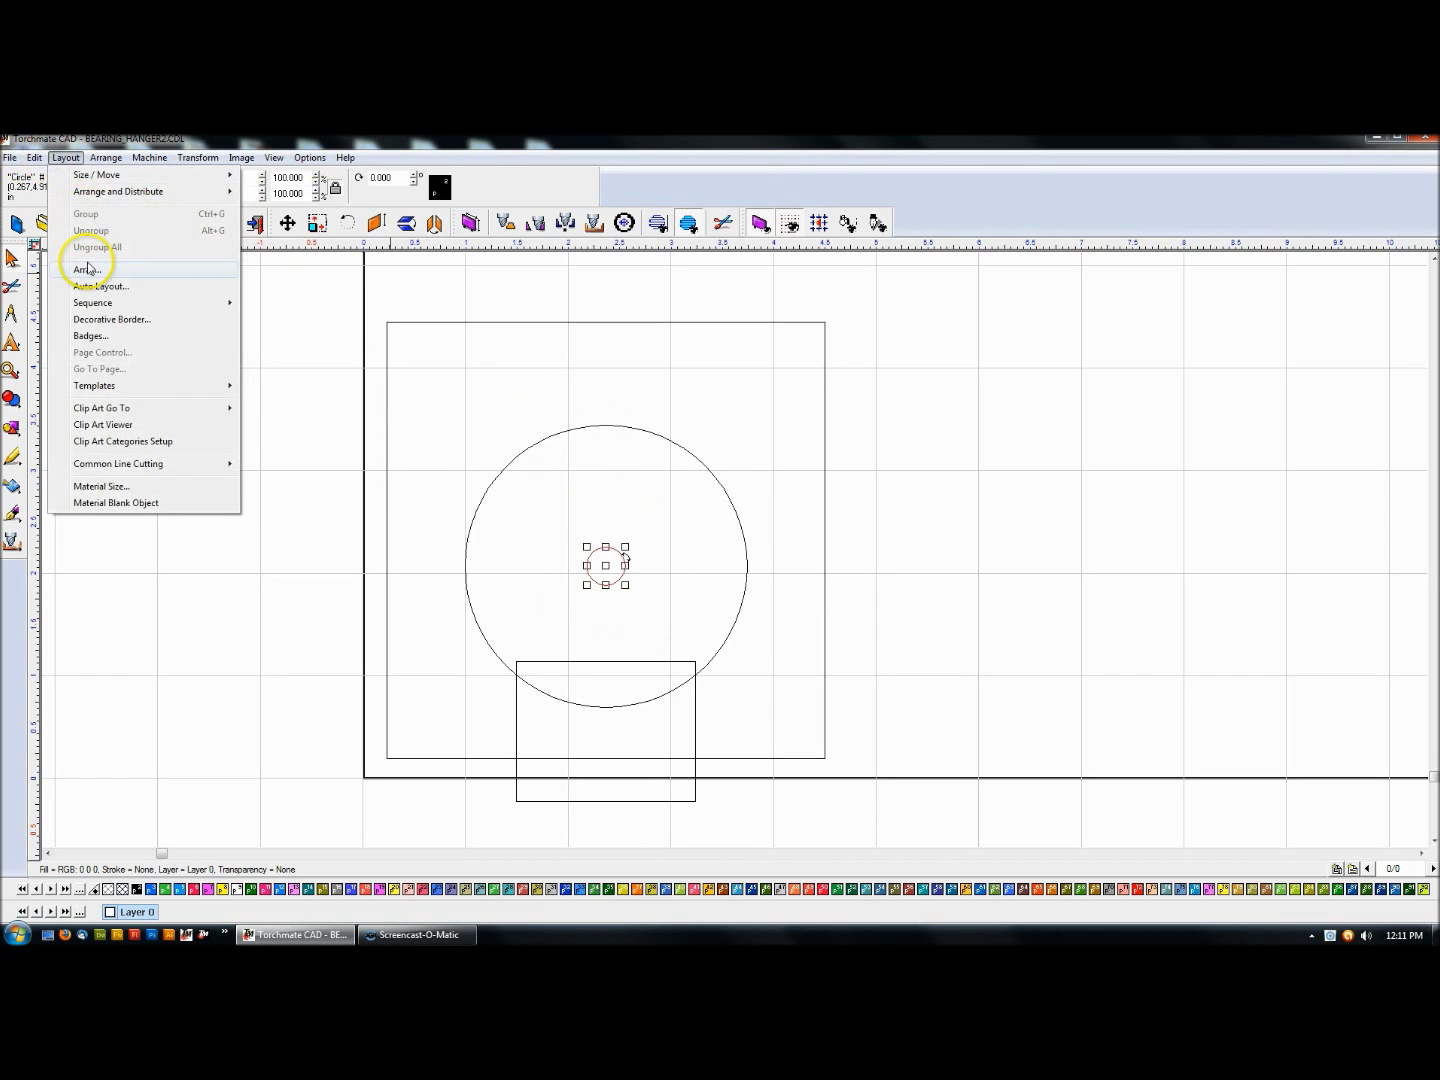
left_click(87, 268)
left_click(60, 177)
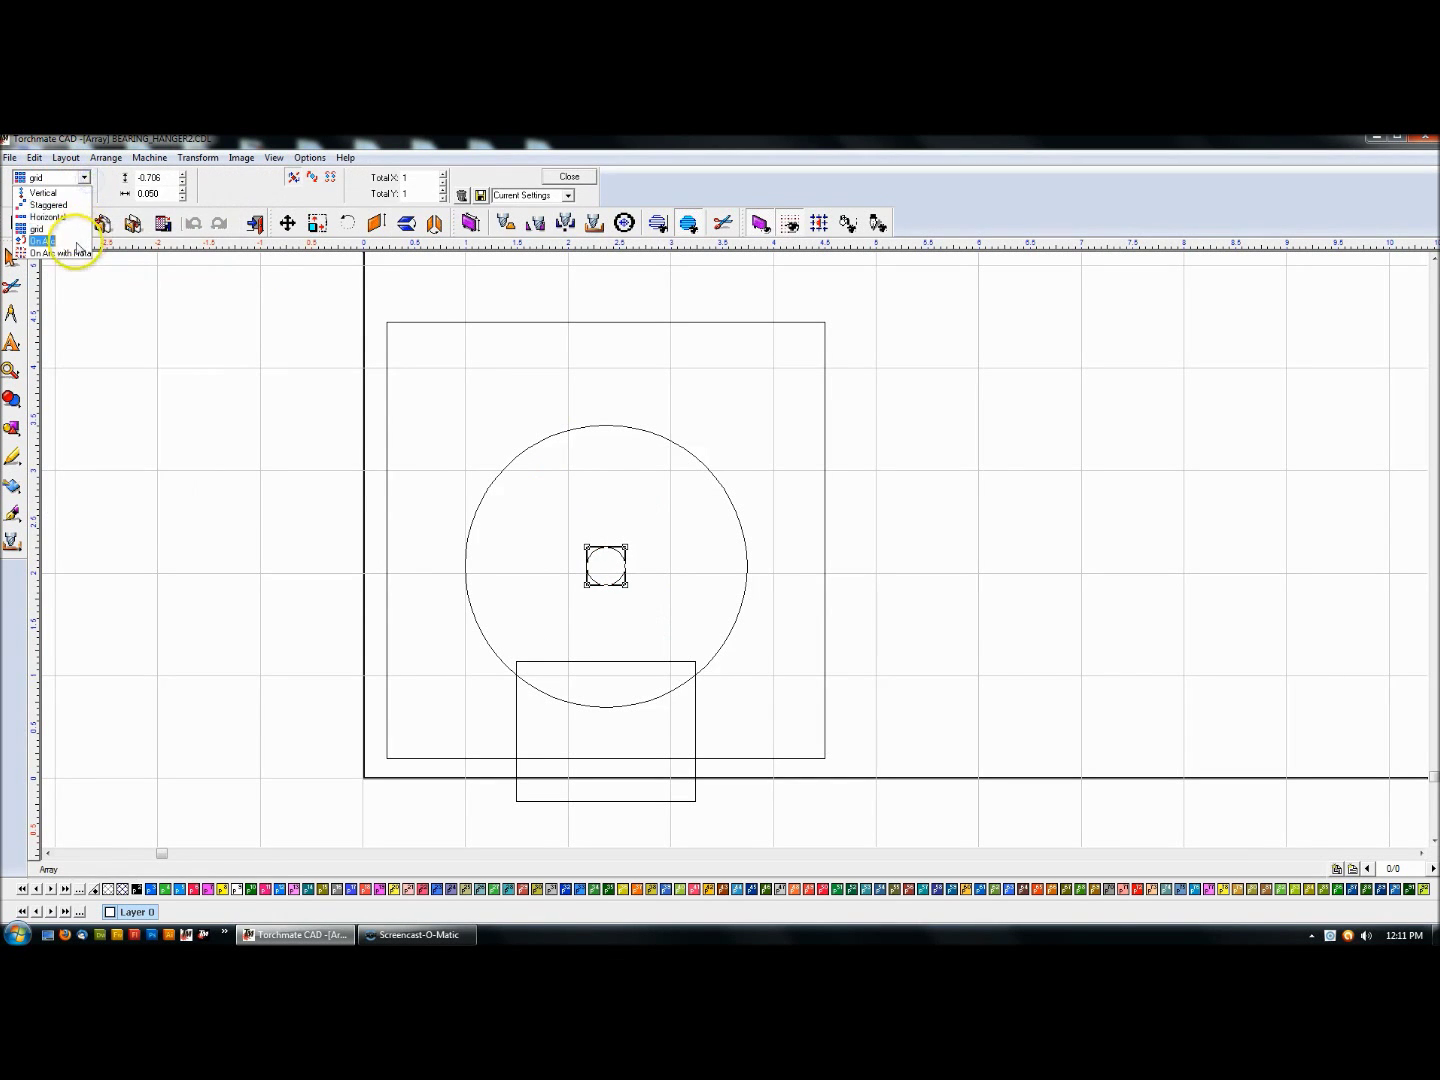
left_click(76, 245)
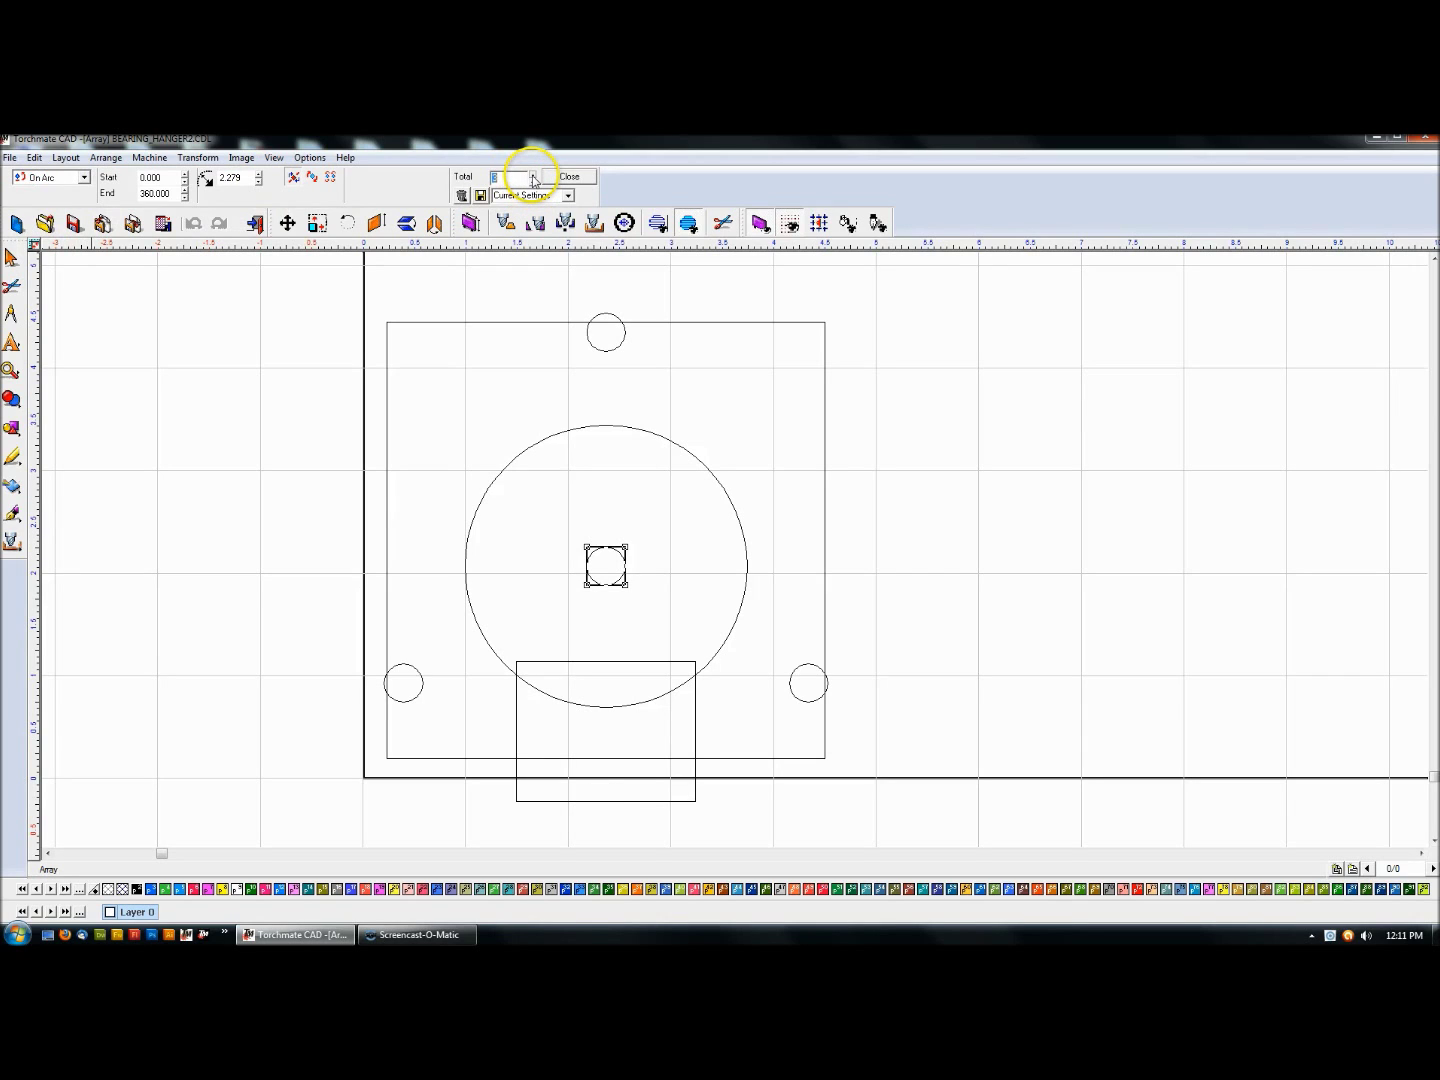
left_click(153, 178)
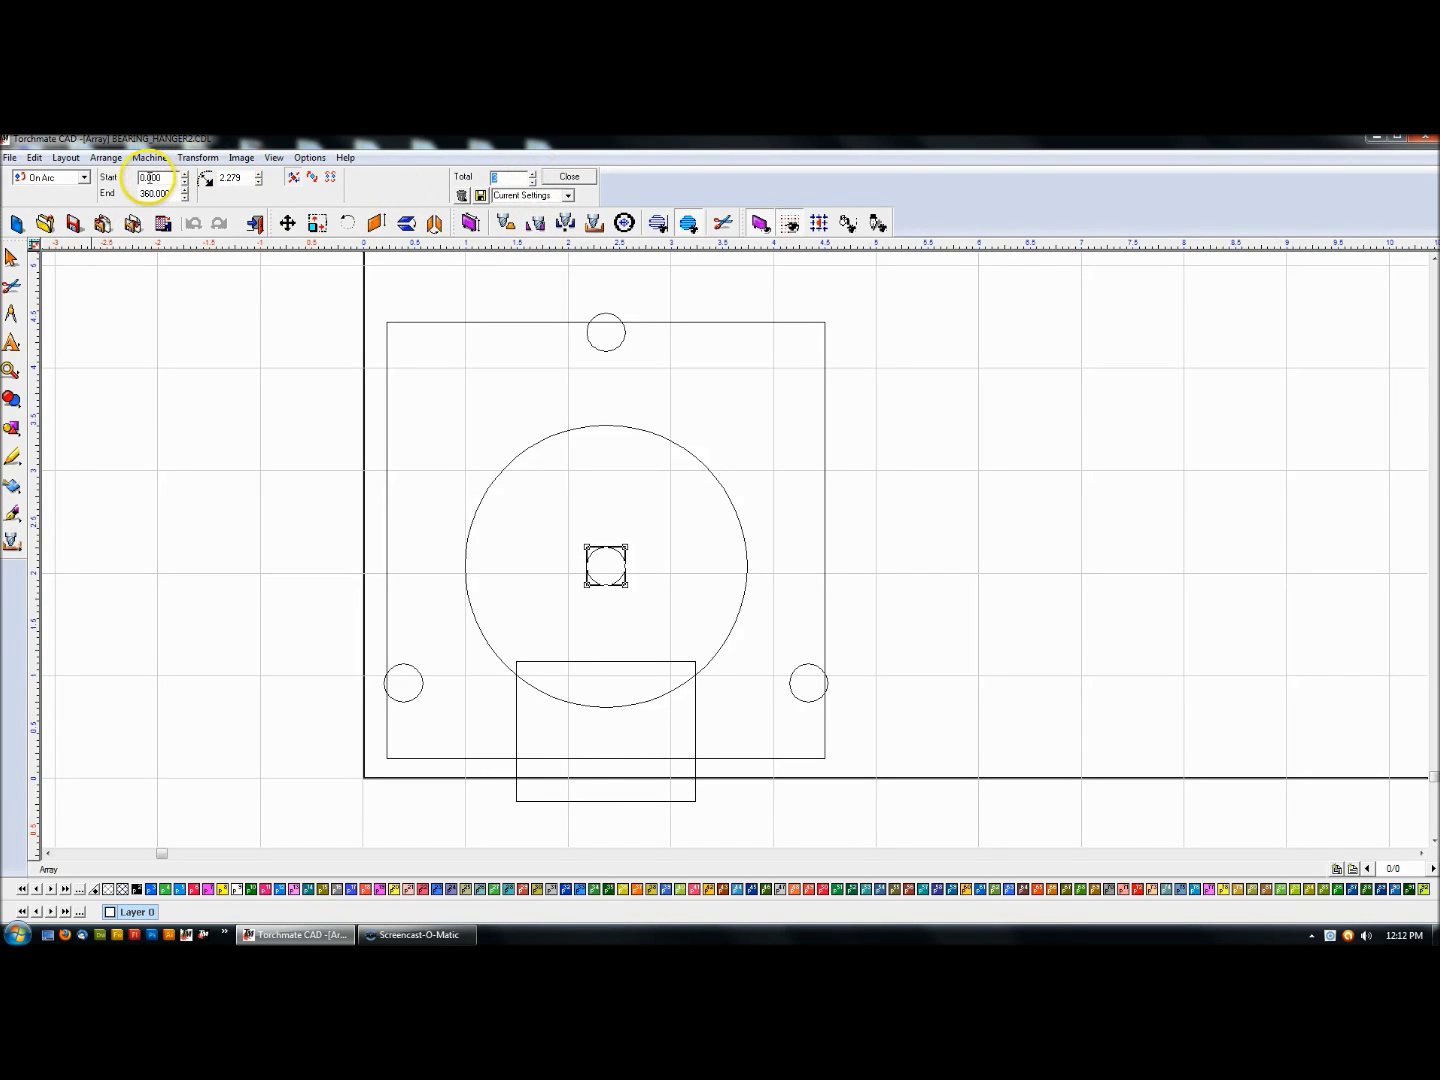
left_click(166, 193)
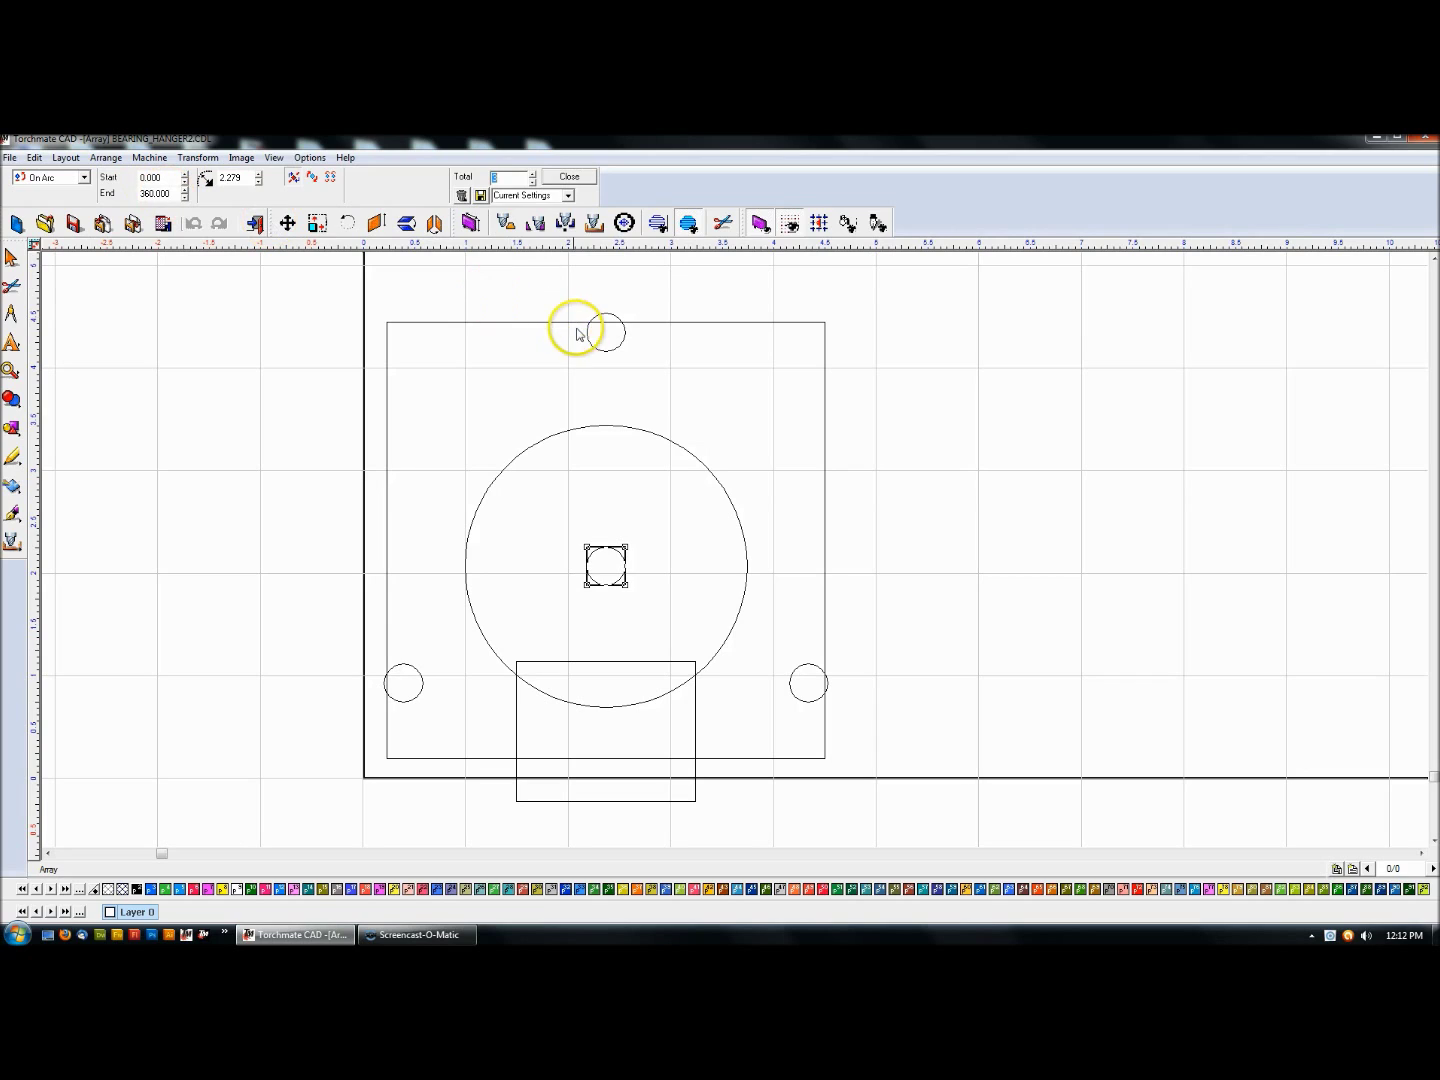
left_click(260, 184)
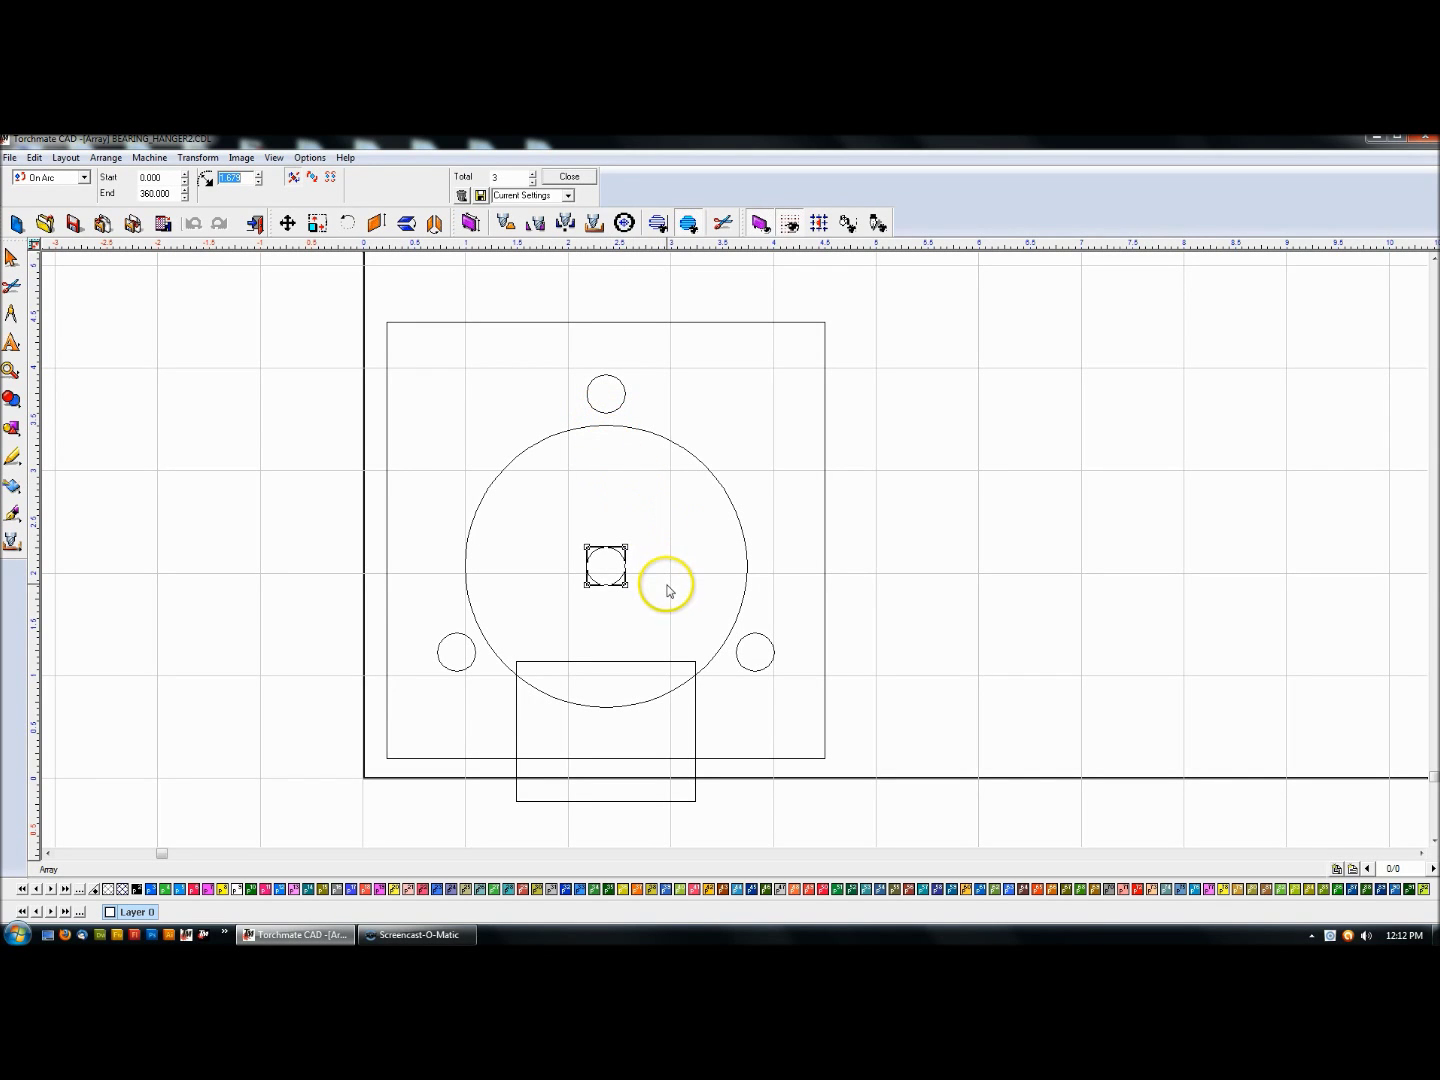
left_click(423, 936)
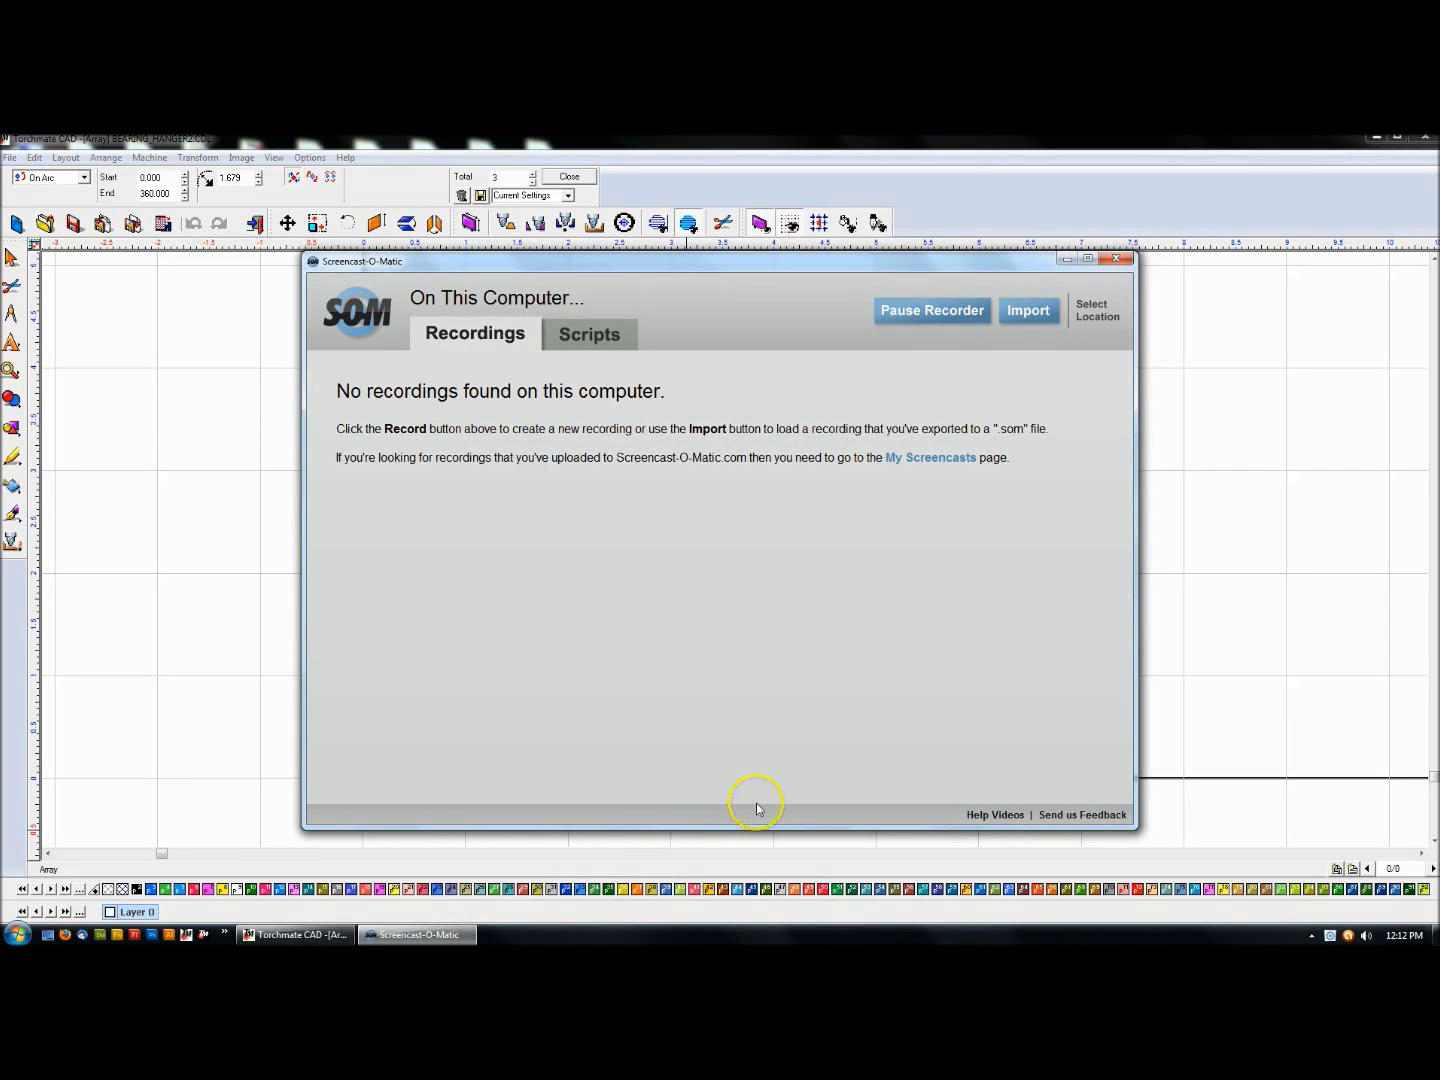
left_click(929, 315)
left_click(1065, 261)
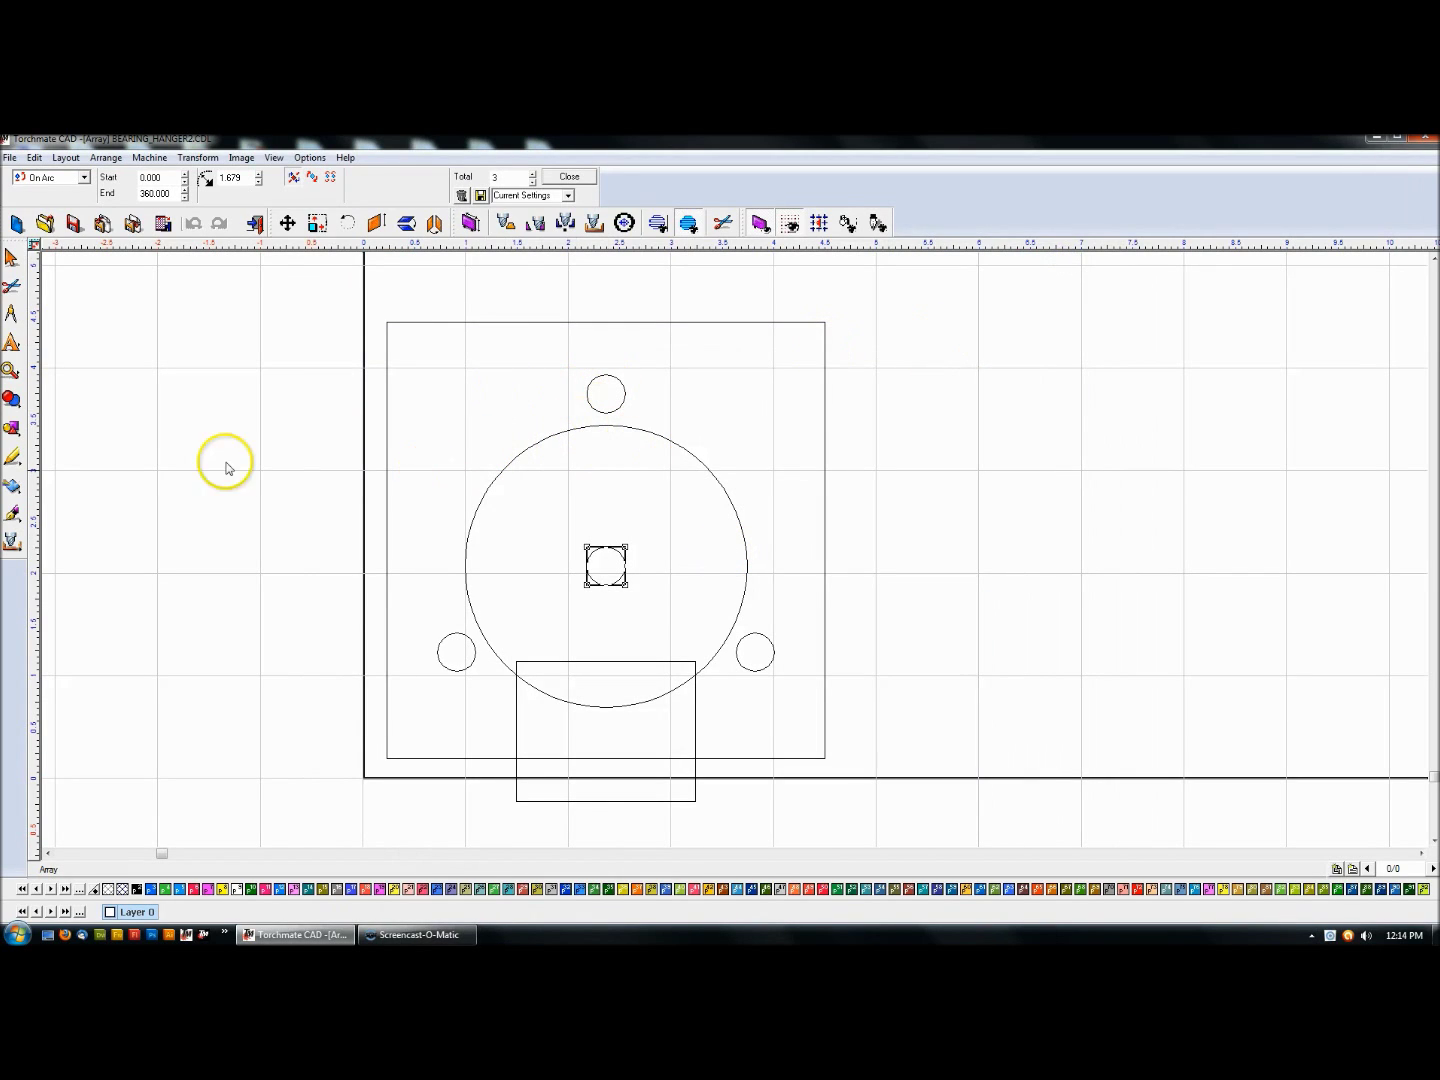
left_click(262, 509)
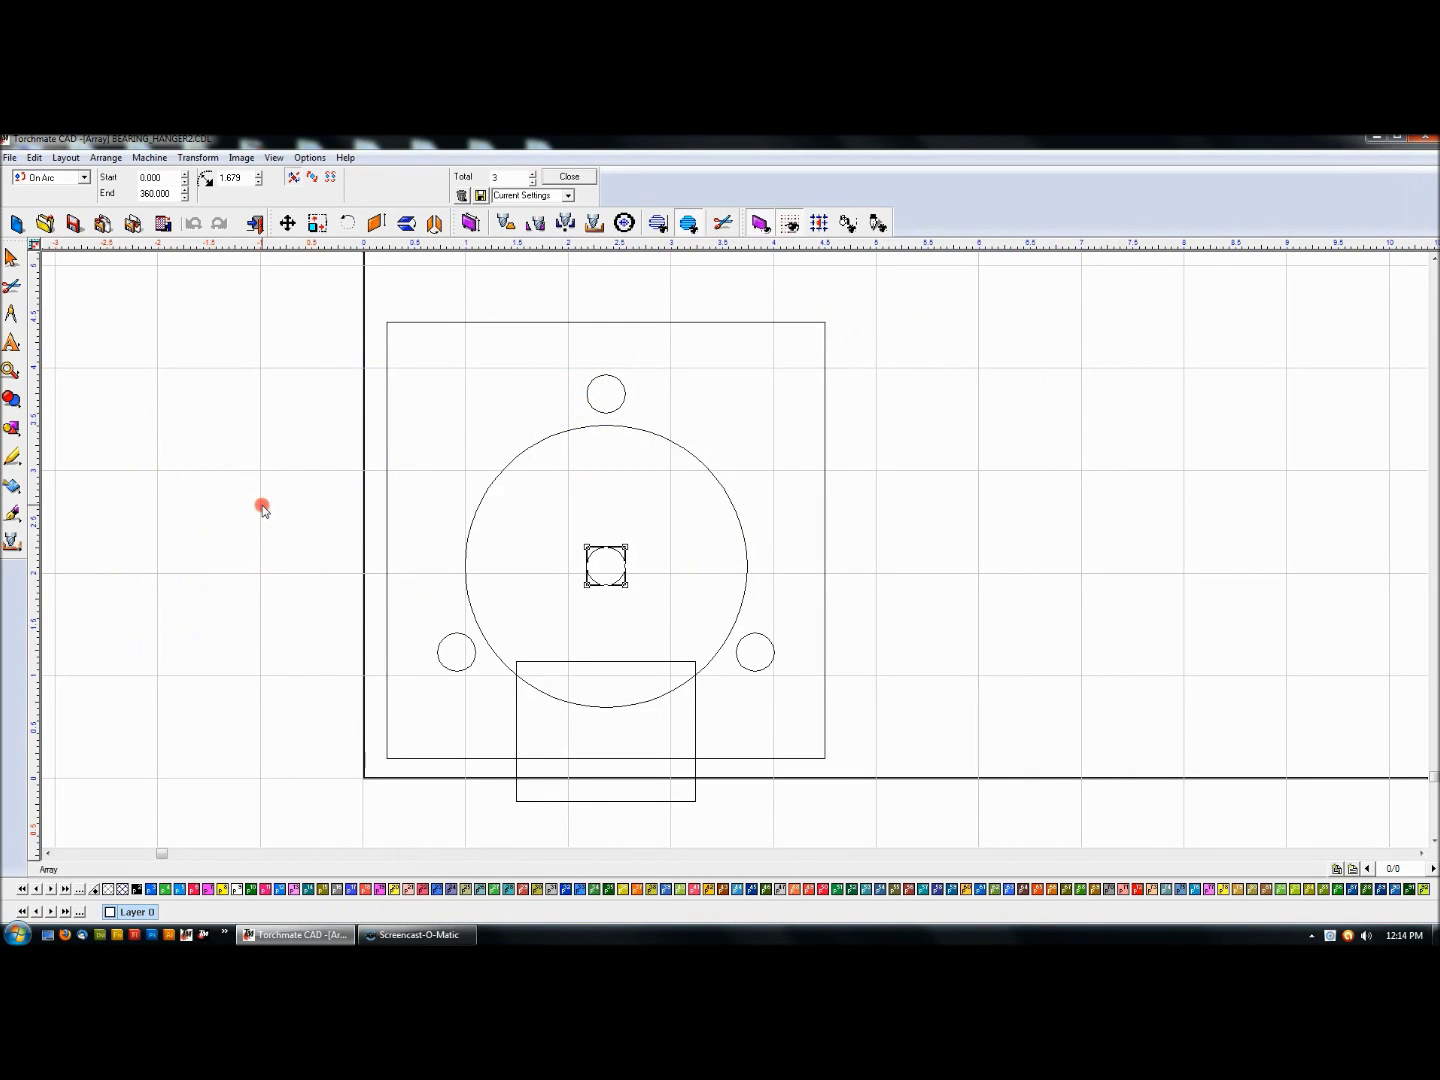
left_click(12, 257)
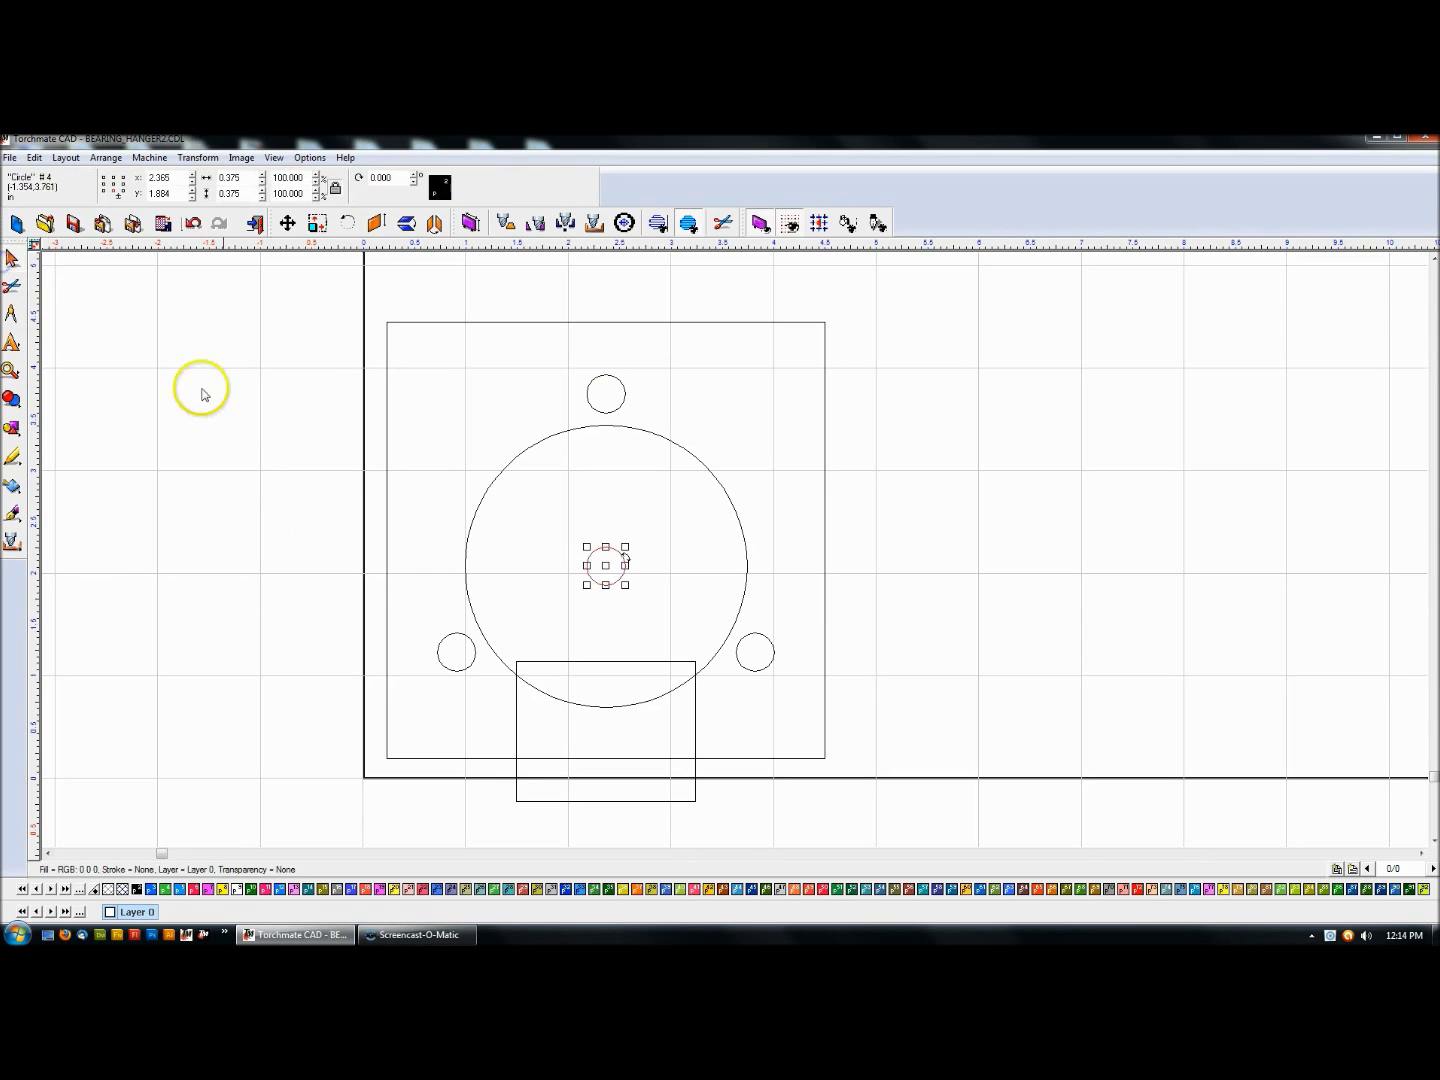
left_click(301, 418)
double_click(297, 452)
left_click(514, 490)
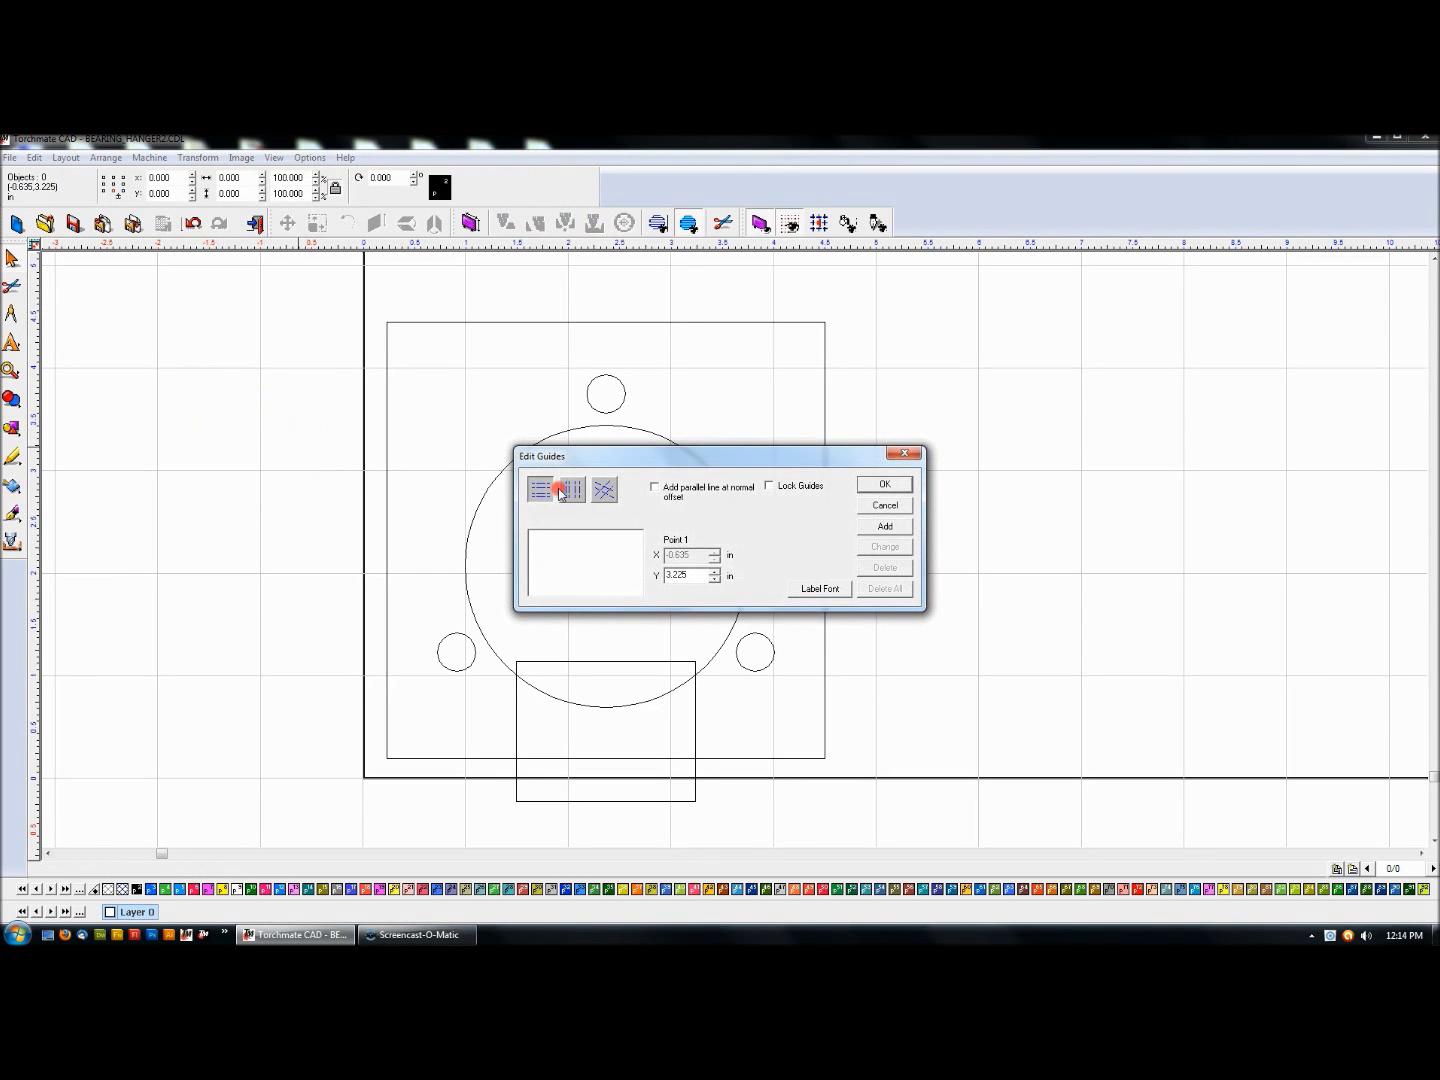
left_click(887, 490)
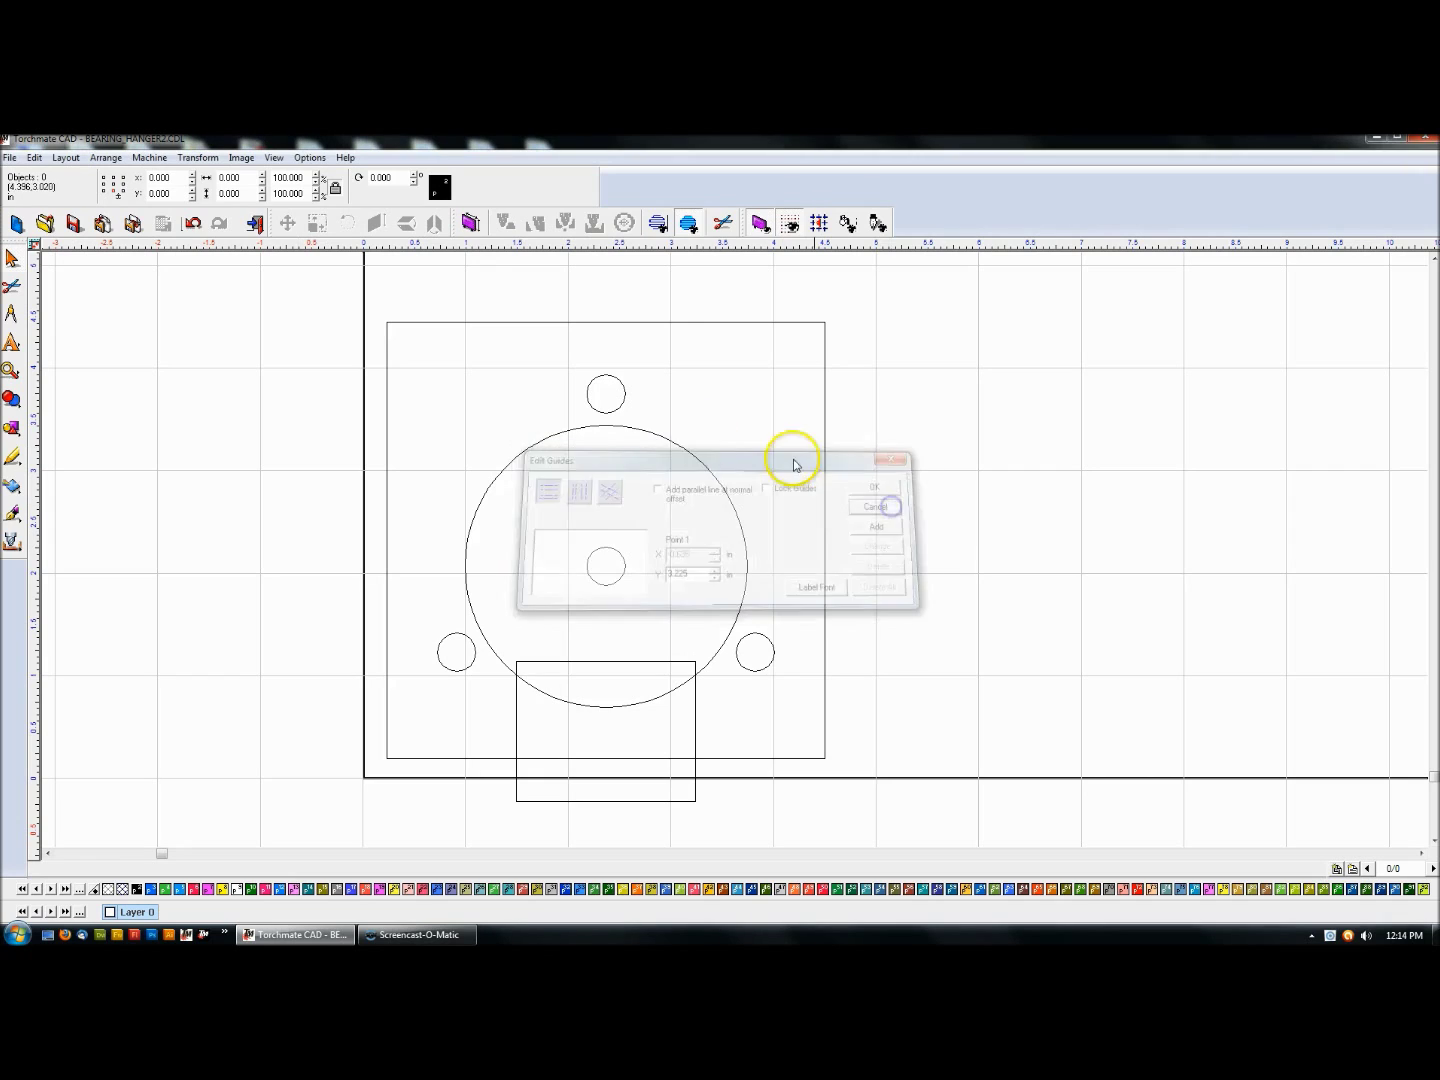
Read the large circle's top-centre Y position and switch to Calculator to work out a guideline height above it.
left_click(606, 425)
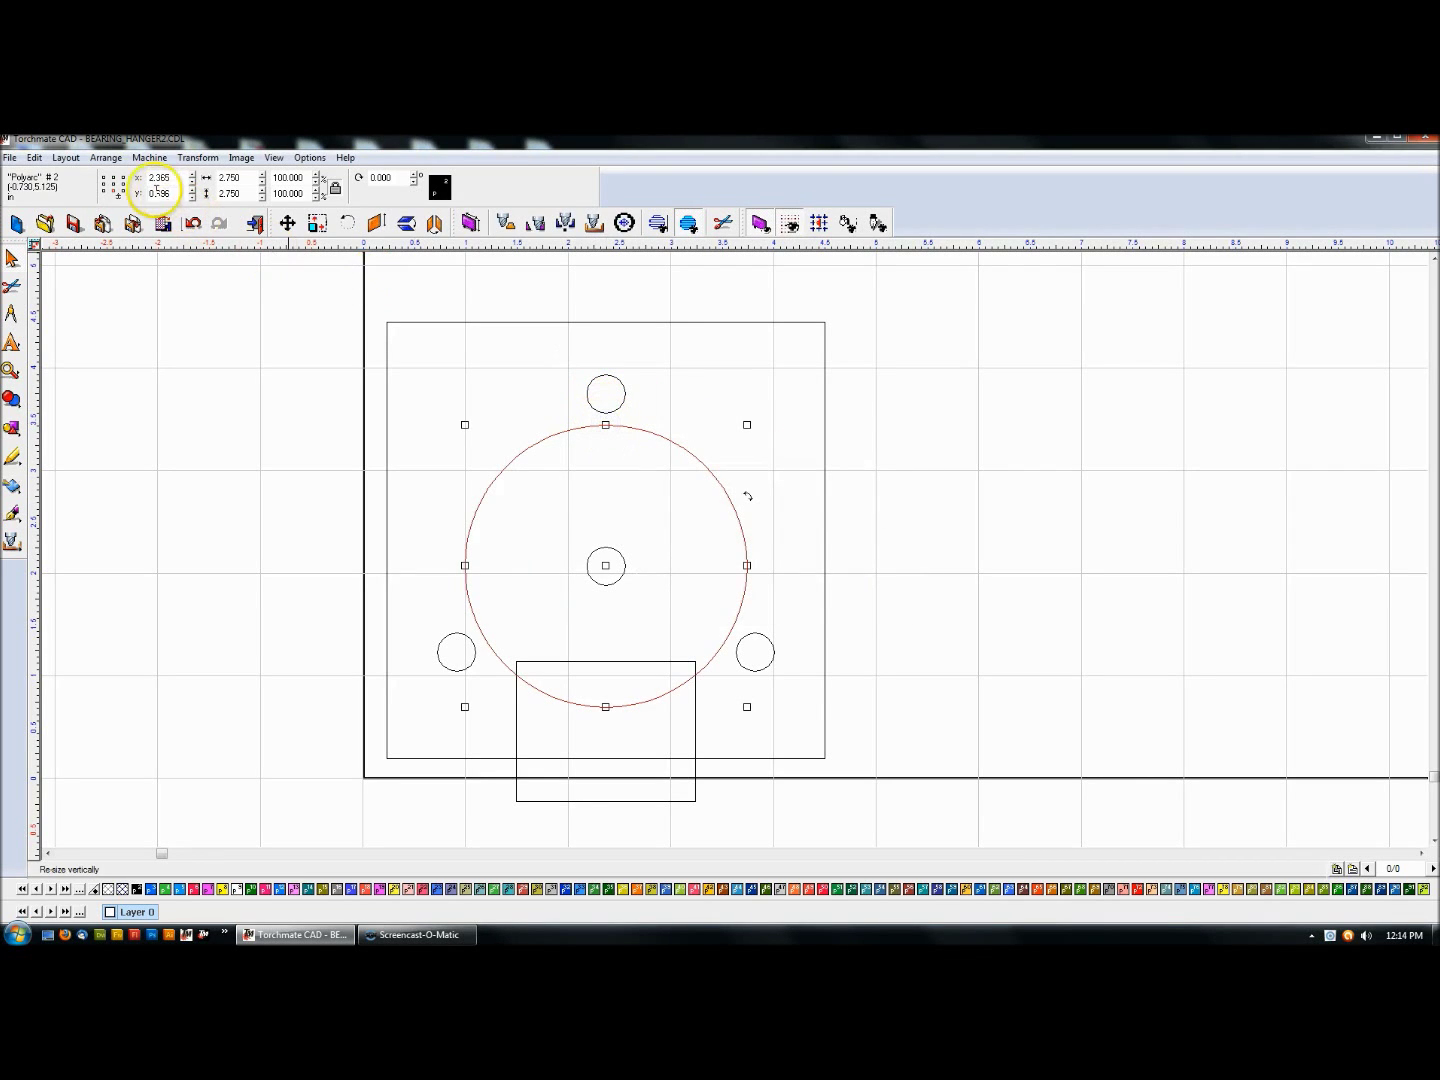
left_click(112, 178)
left_click(4, 935)
left_click(14, 712)
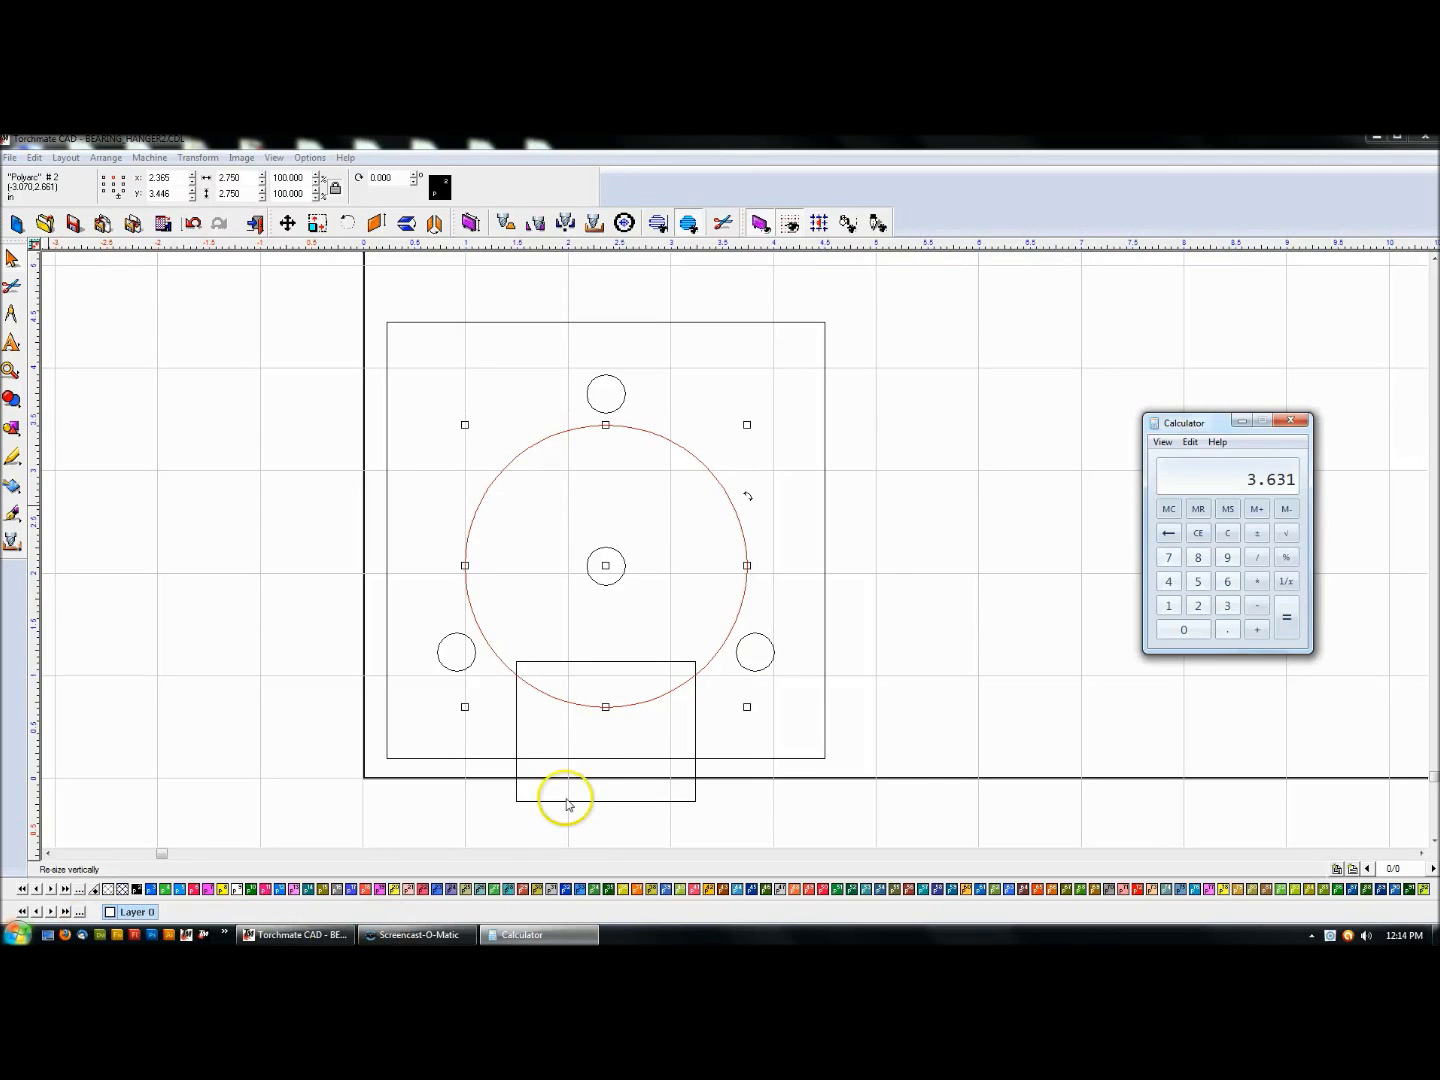
Add a horizontal guideline at Y 3.631 in and check the top small circle's lower edge against it.
double_click(923, 558)
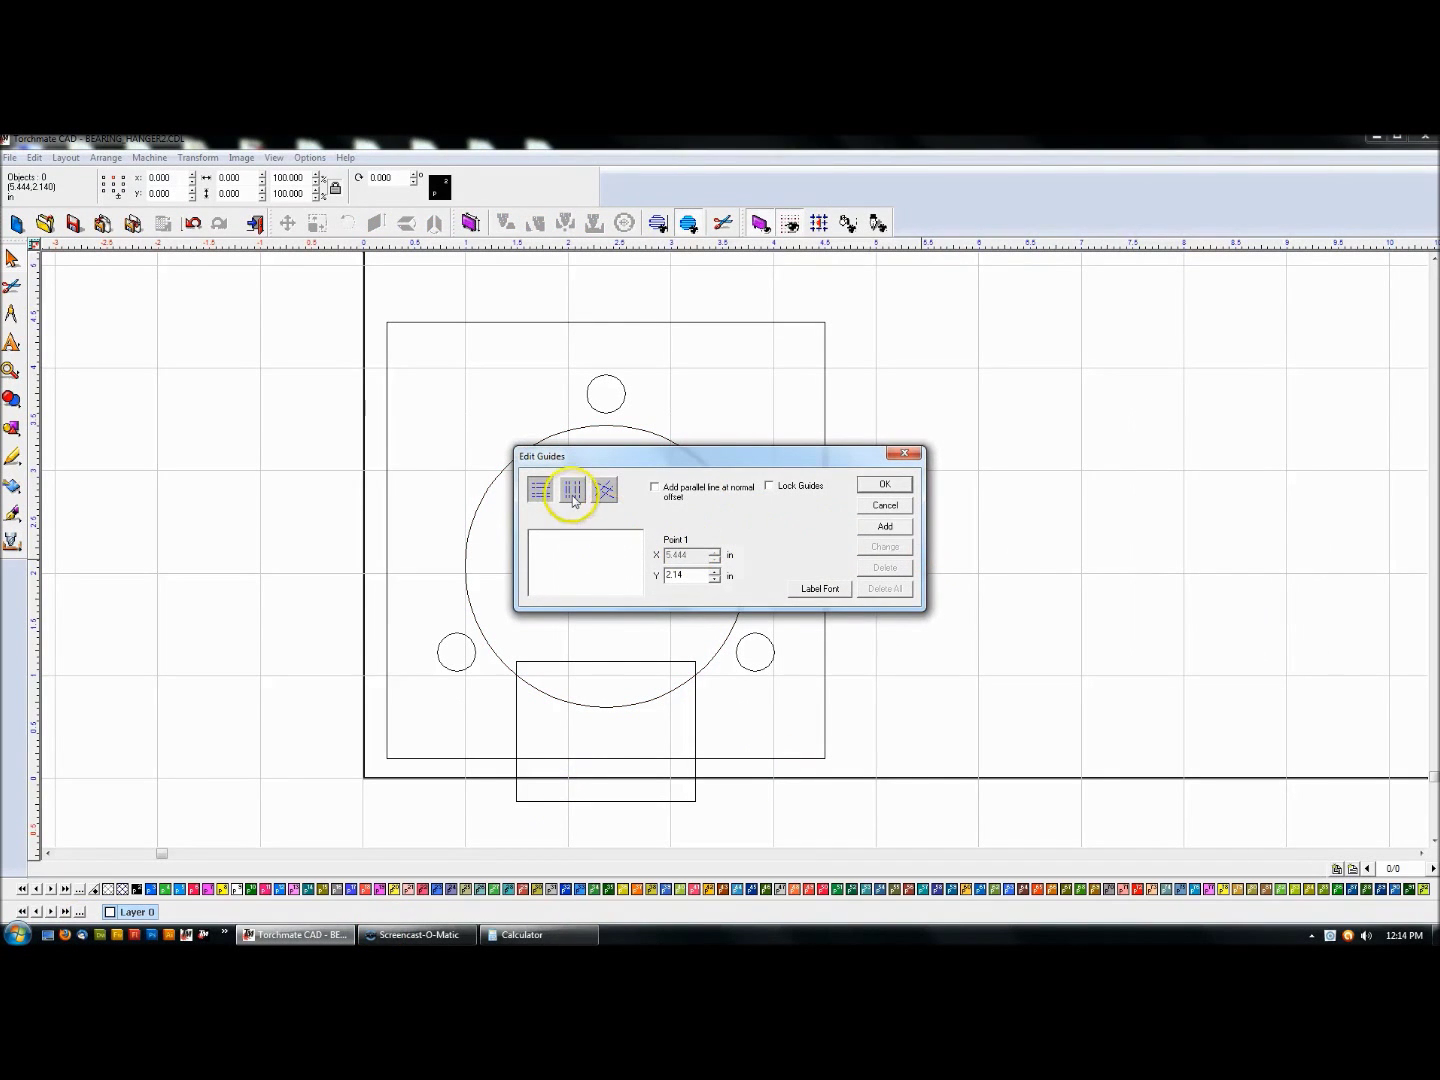
left_click(690, 574)
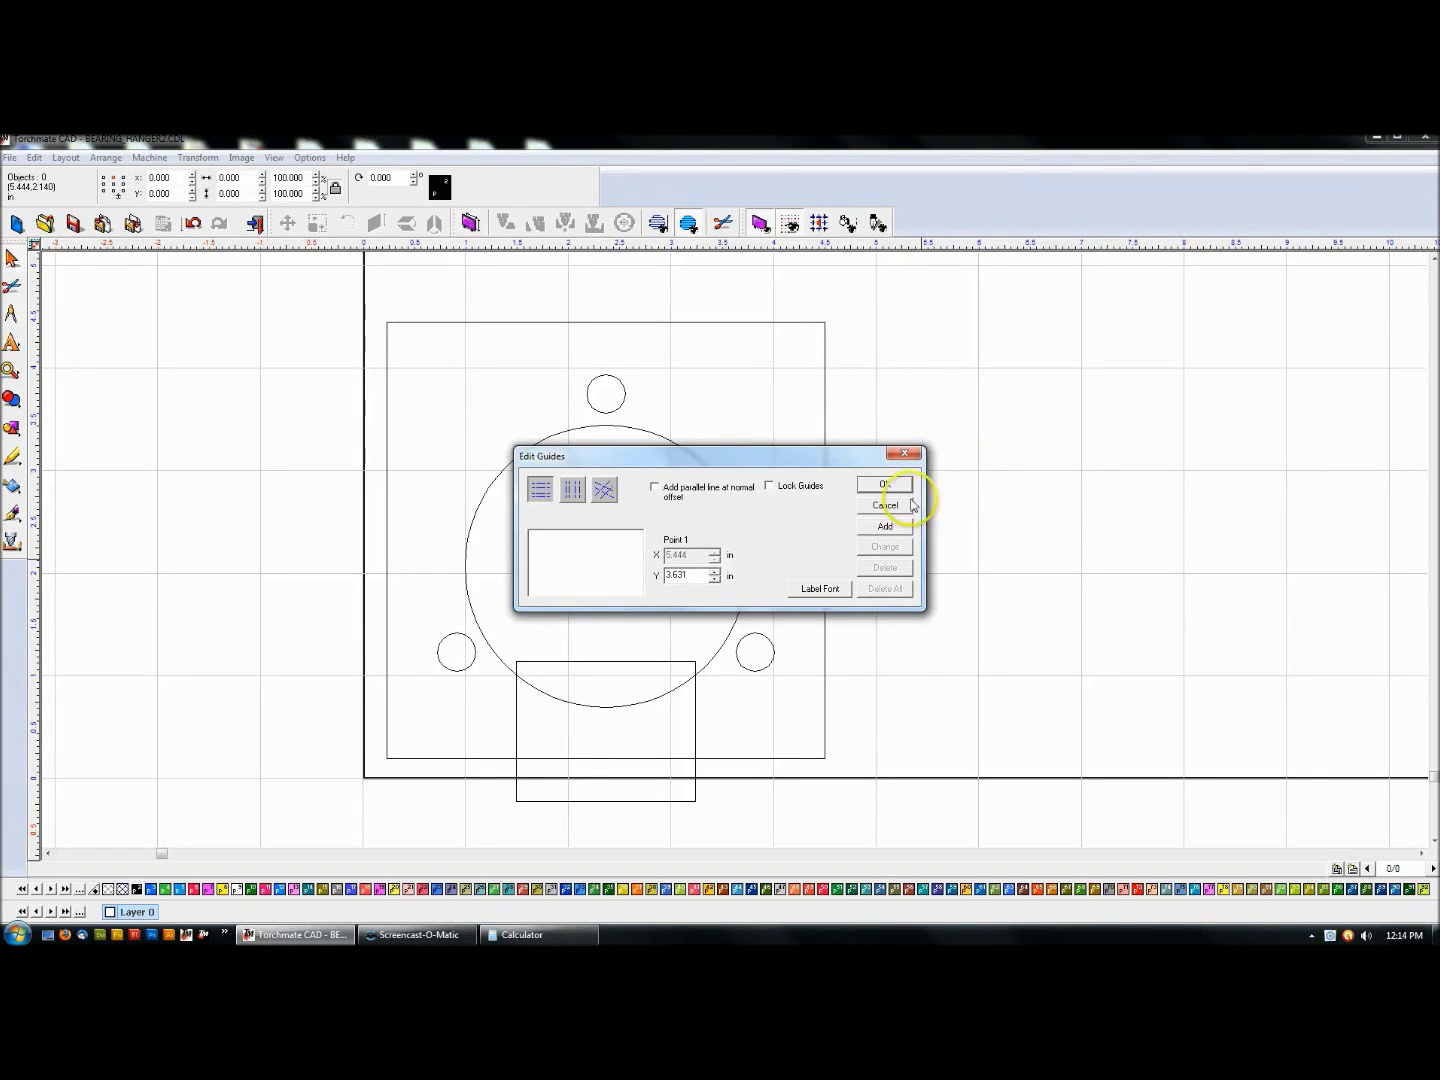
left_click(884, 484)
left_click(608, 404)
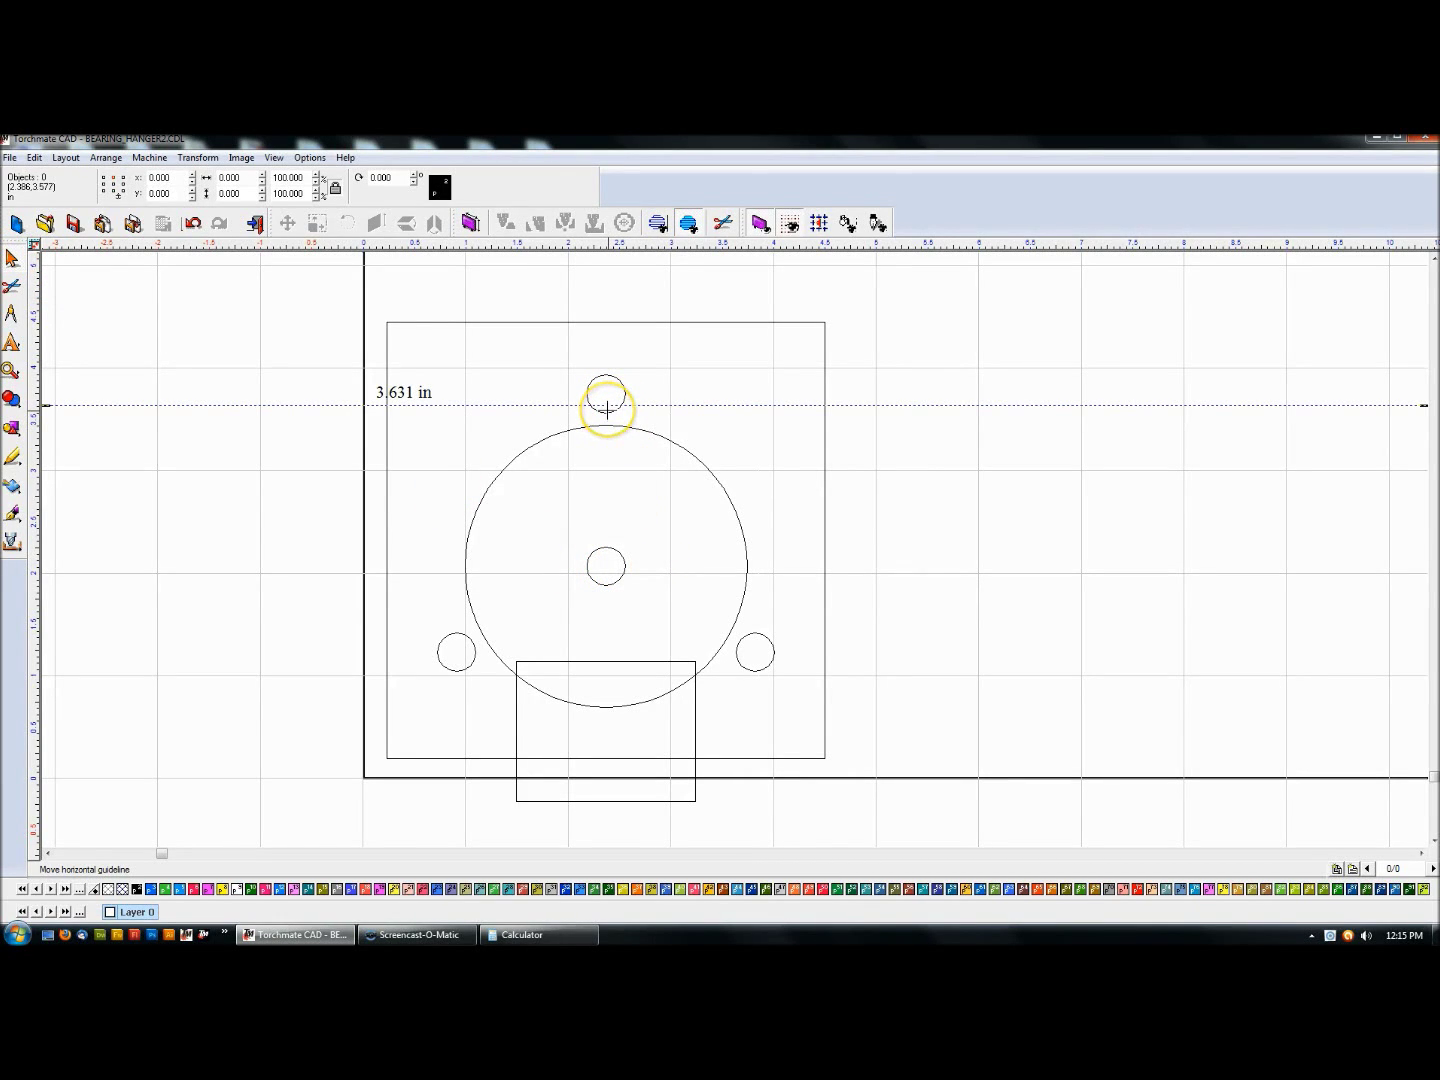
left_click(607, 411)
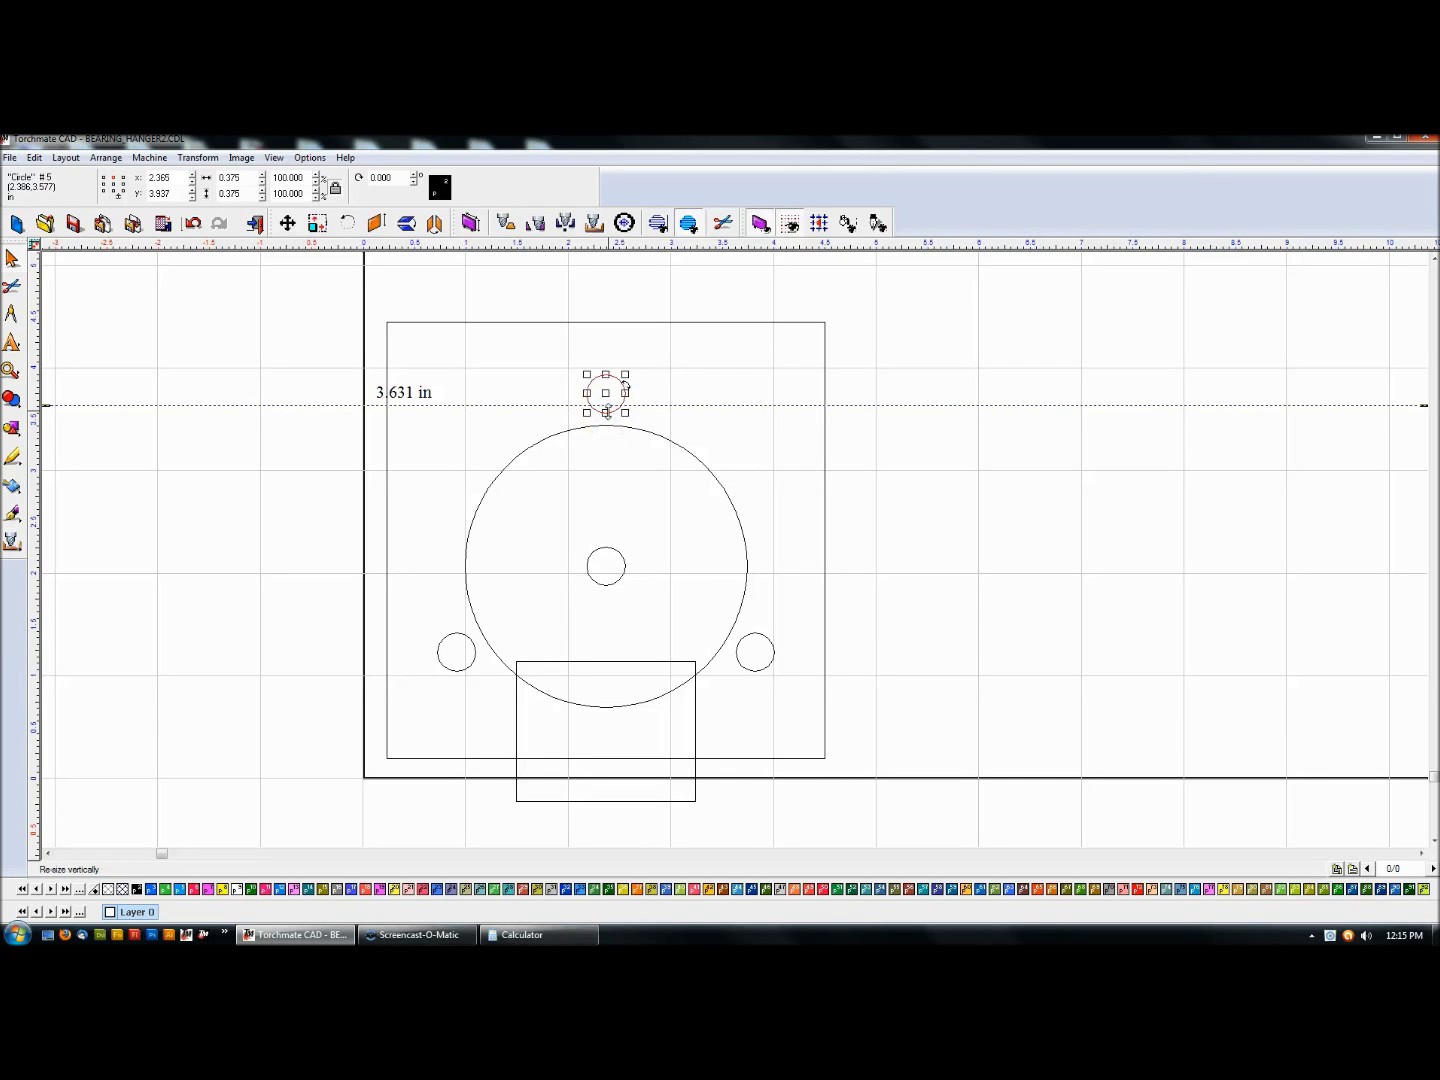
left_click(630, 543)
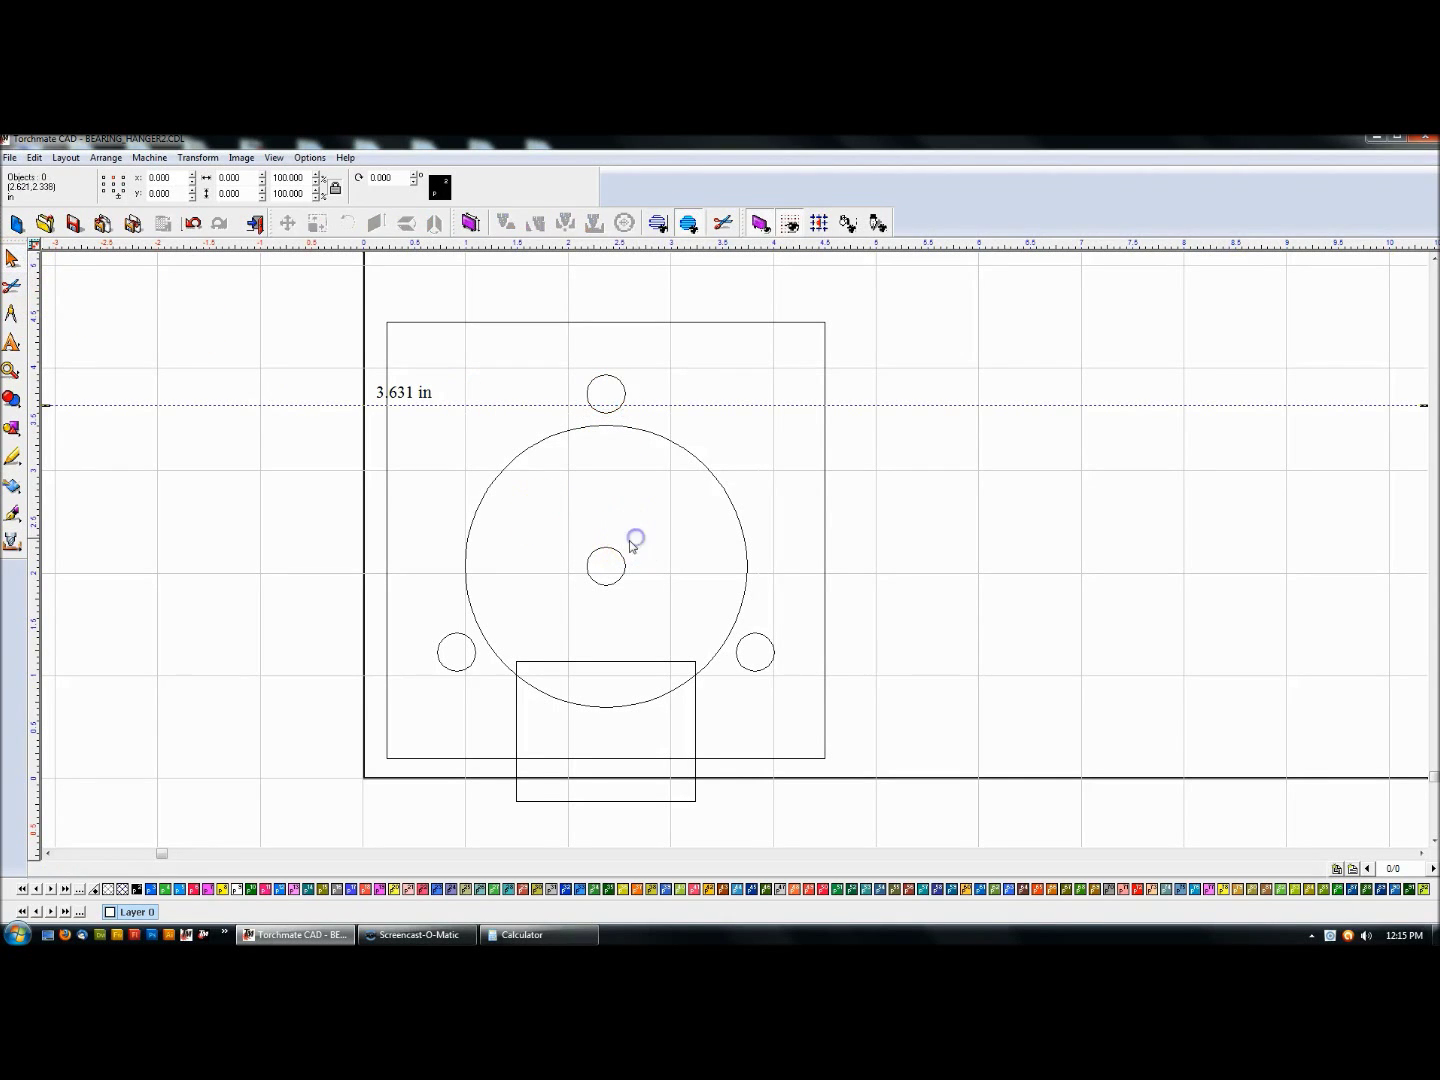
Delete the three arrayed small circles around the large circle, keeping the one at its centre.
left_click(766, 638)
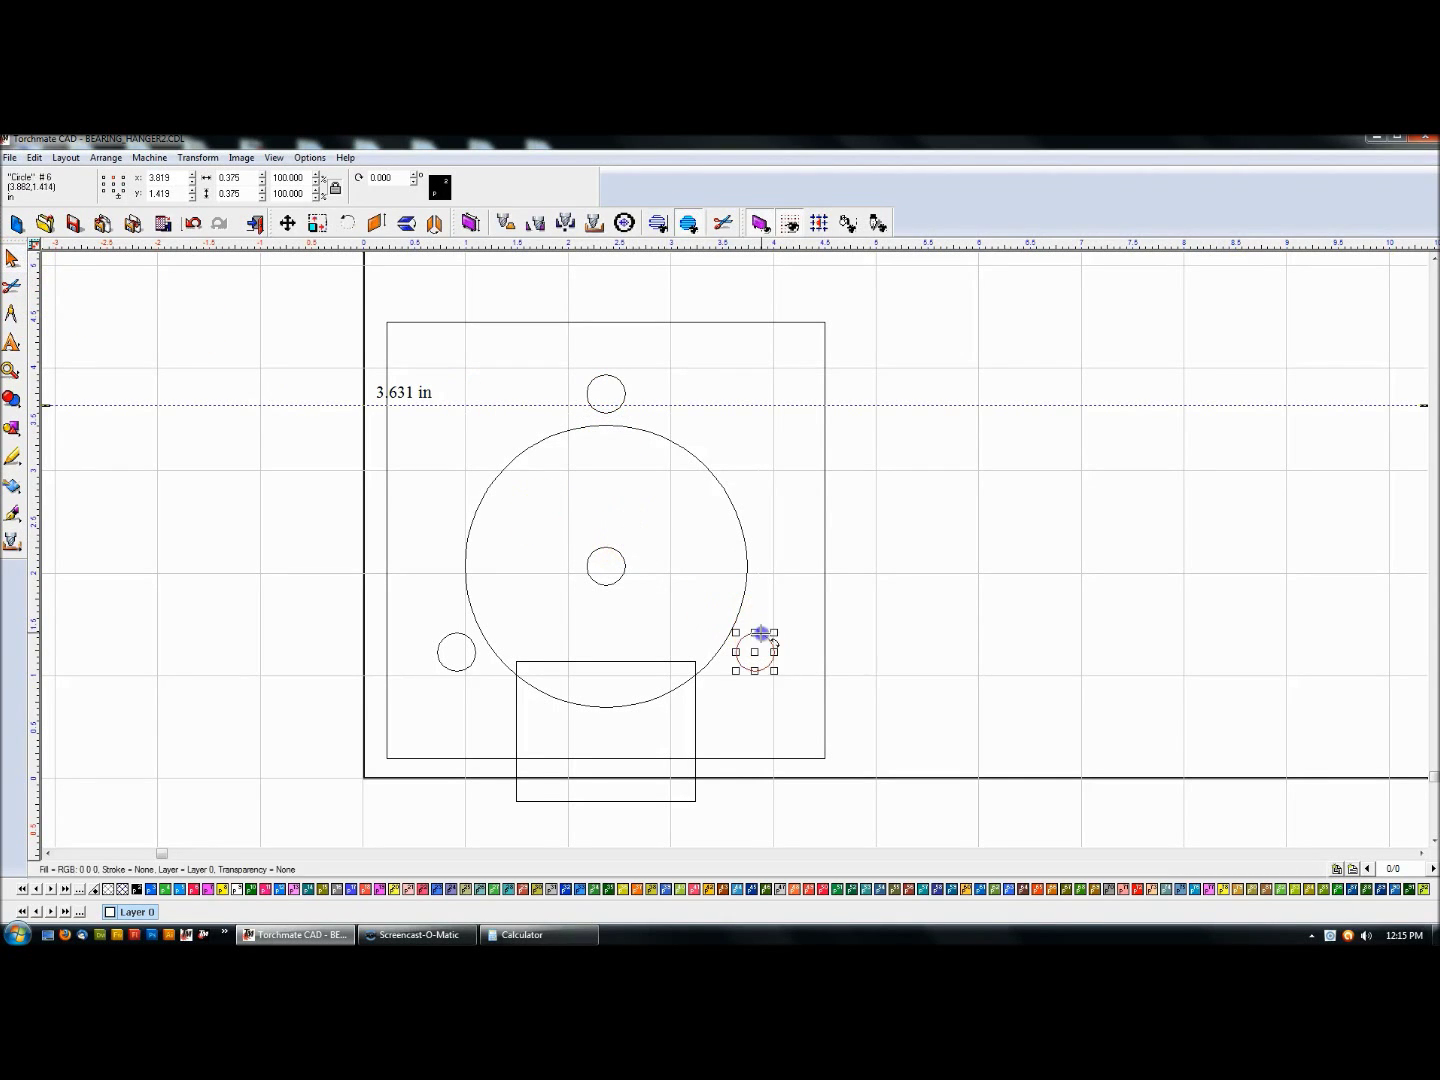
key("Delete")
left_click(620, 393)
key("Delete")
left_click(452, 645)
key("Delete")
Array the small circle at the large circle's centre on an arc as 3 copies from 0 to 360 degrees with a 1.750 in radius.
left_click(625, 560)
left_click(103, 158)
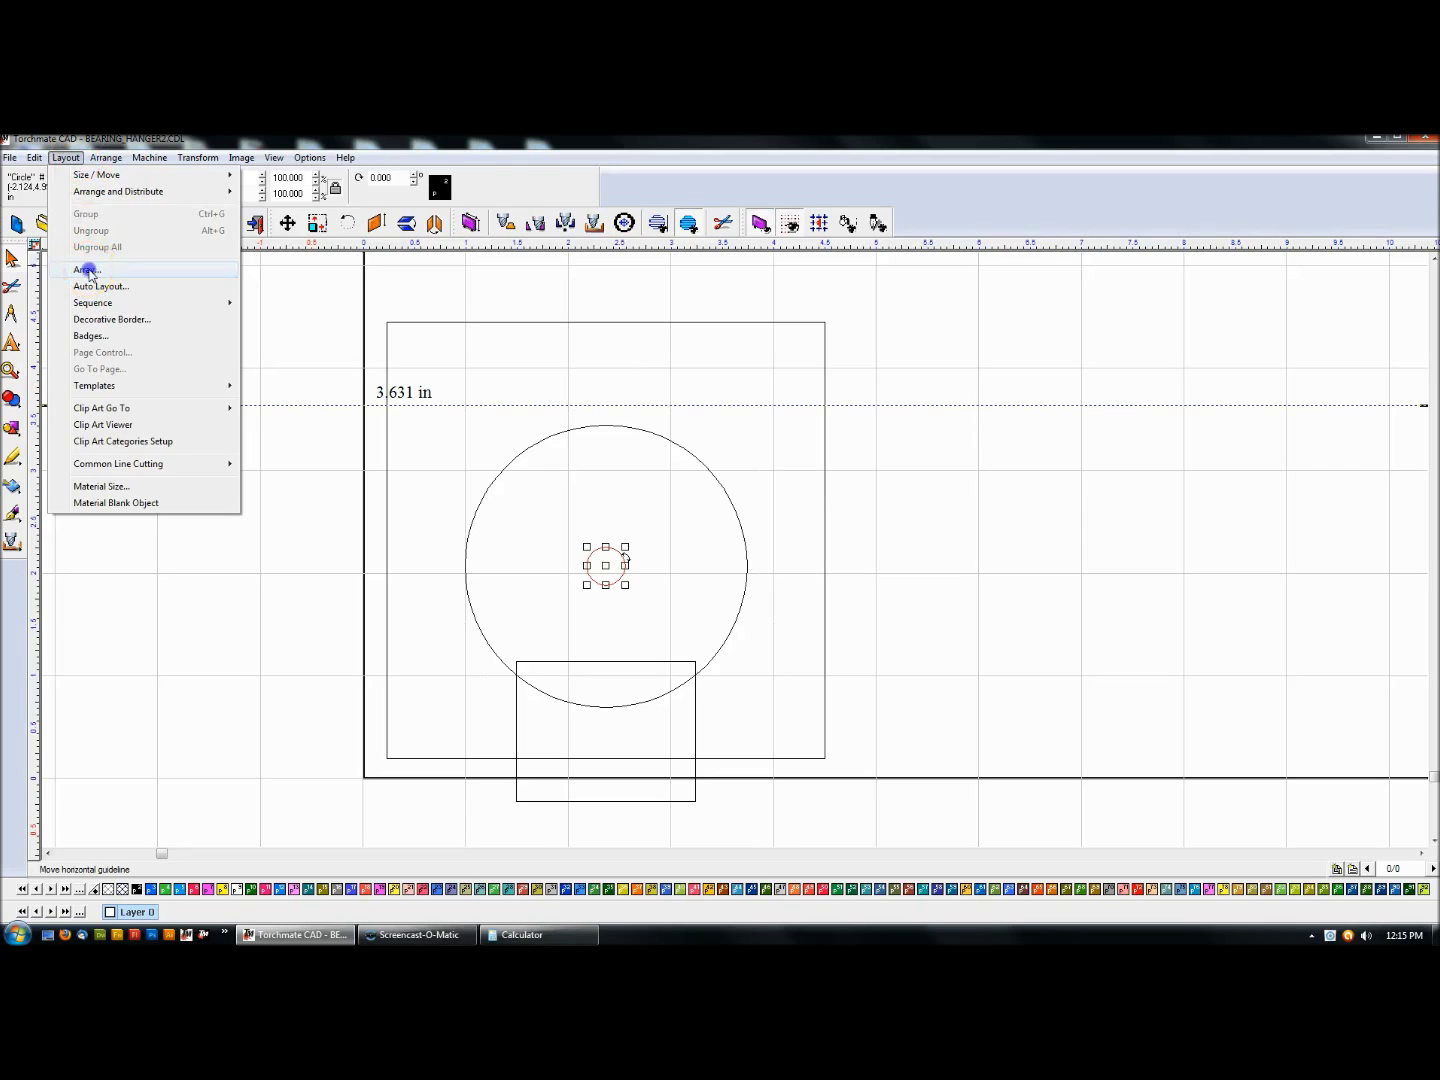
left_click(88, 270)
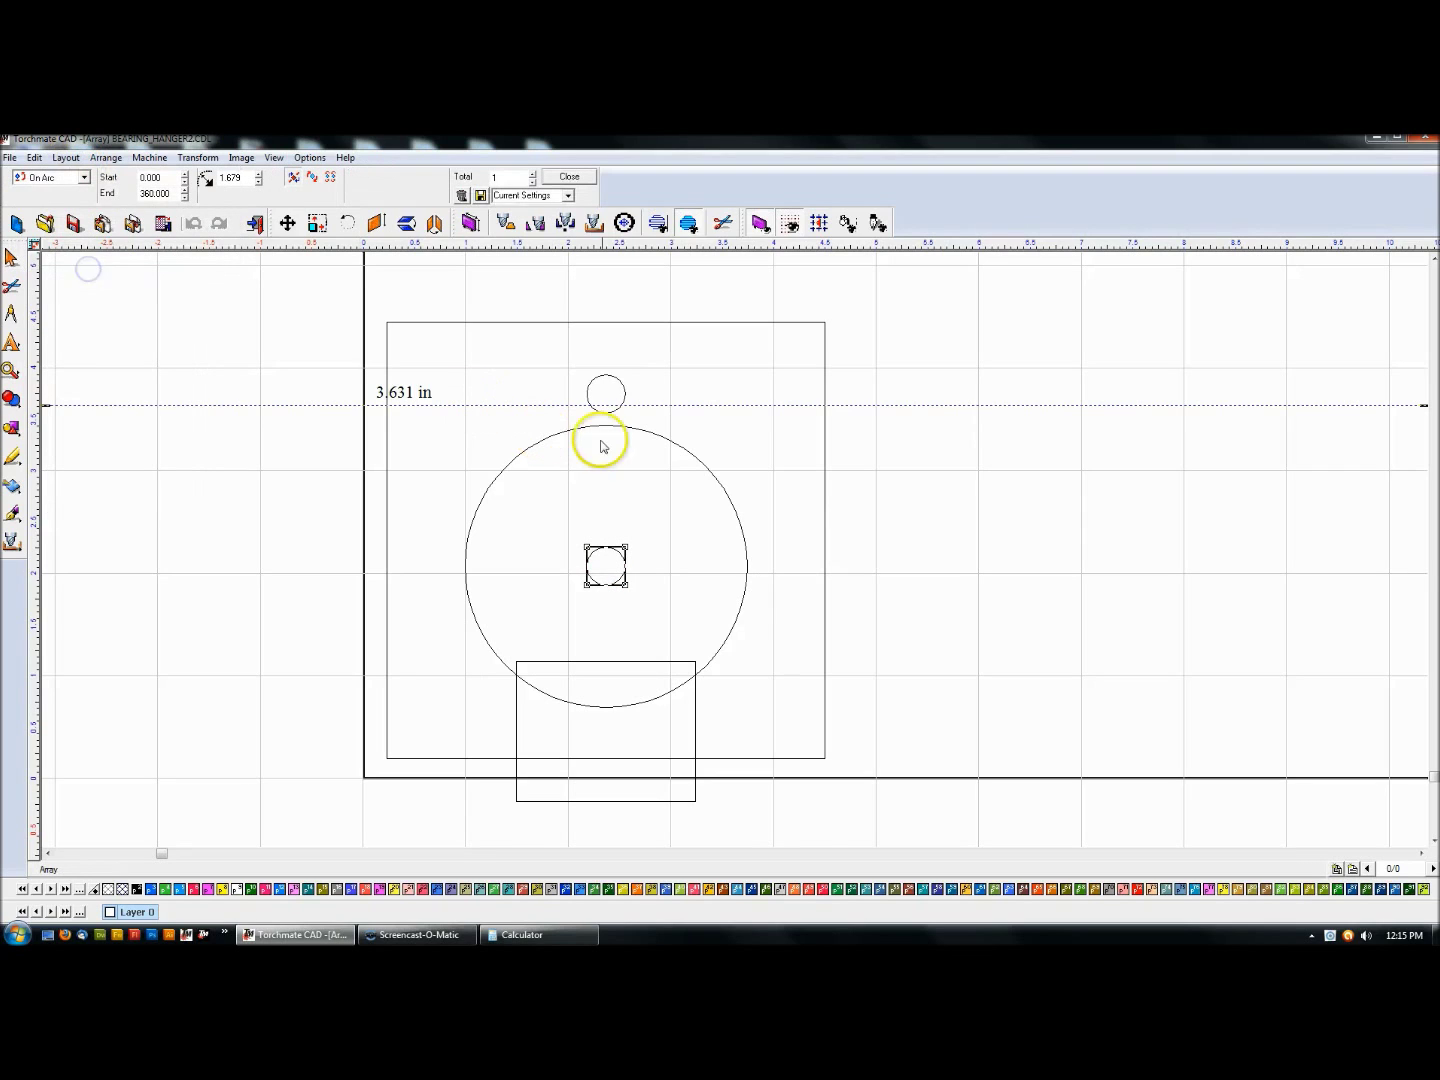
left_click(533, 176)
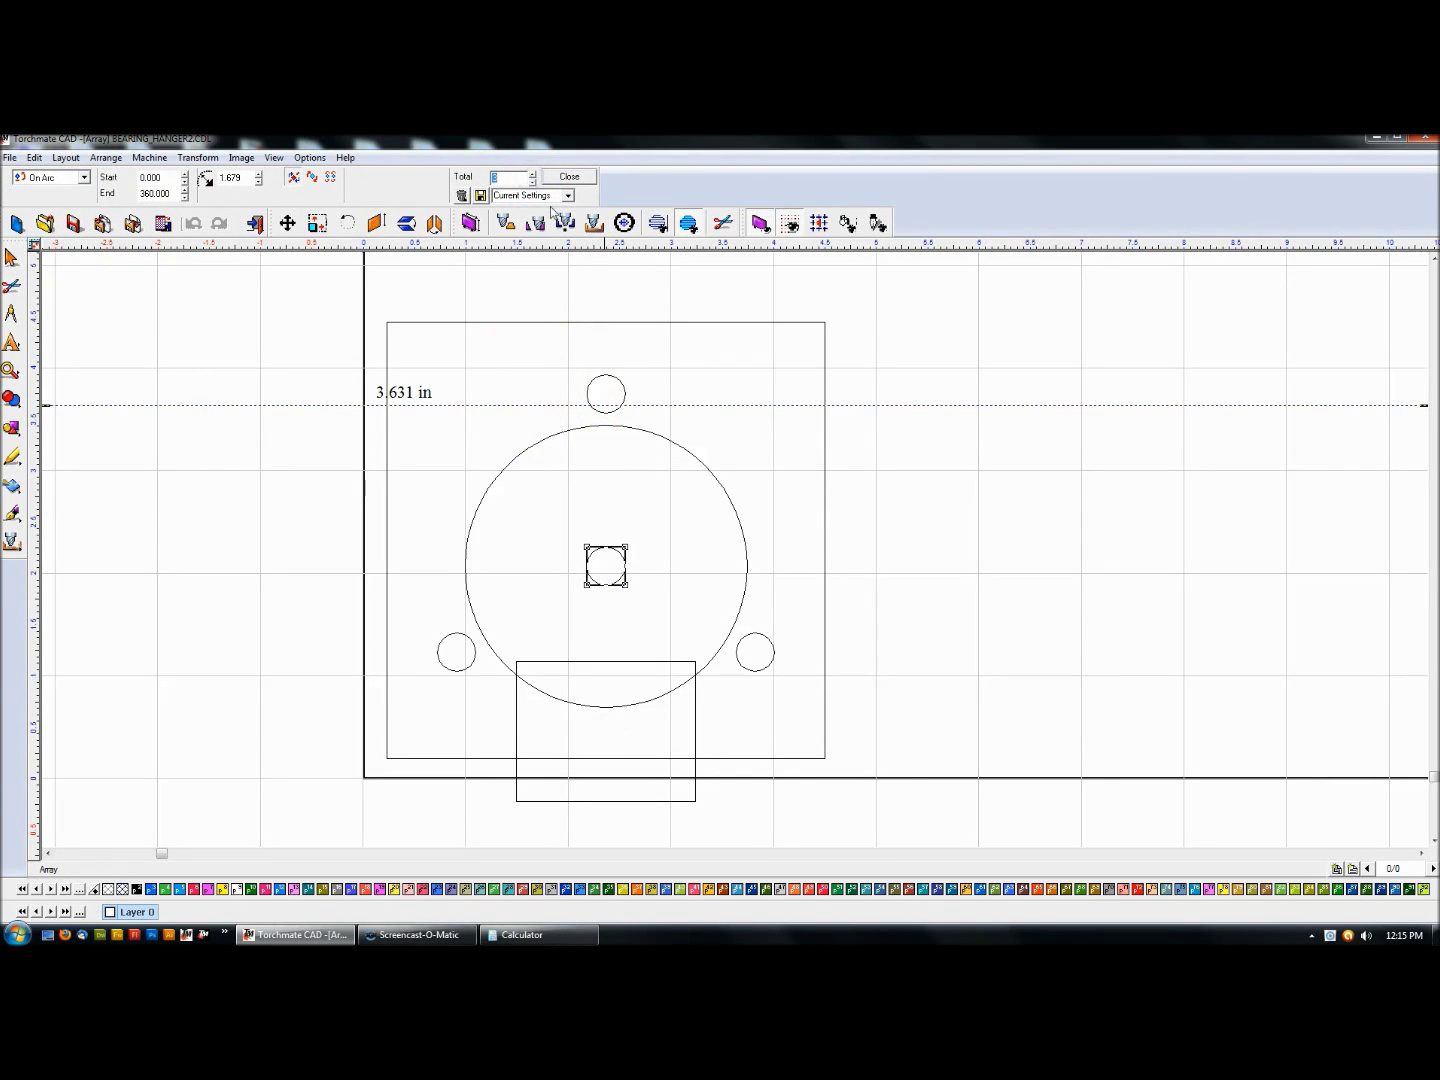
left_click(257, 175)
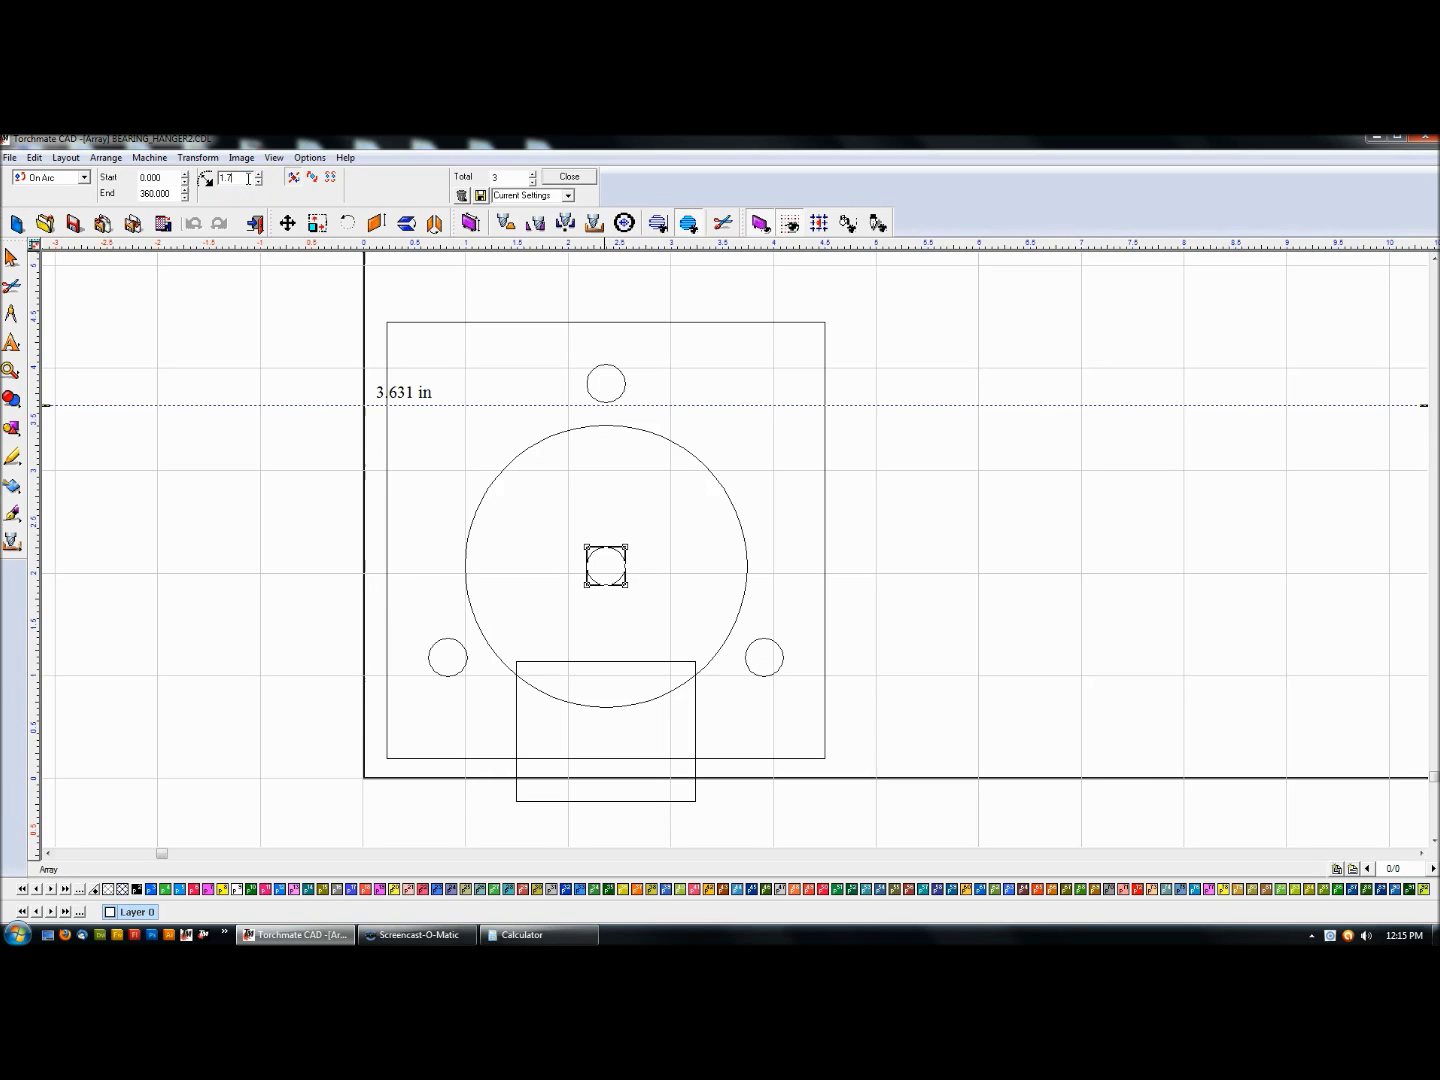
type("1.75")
key("Return")
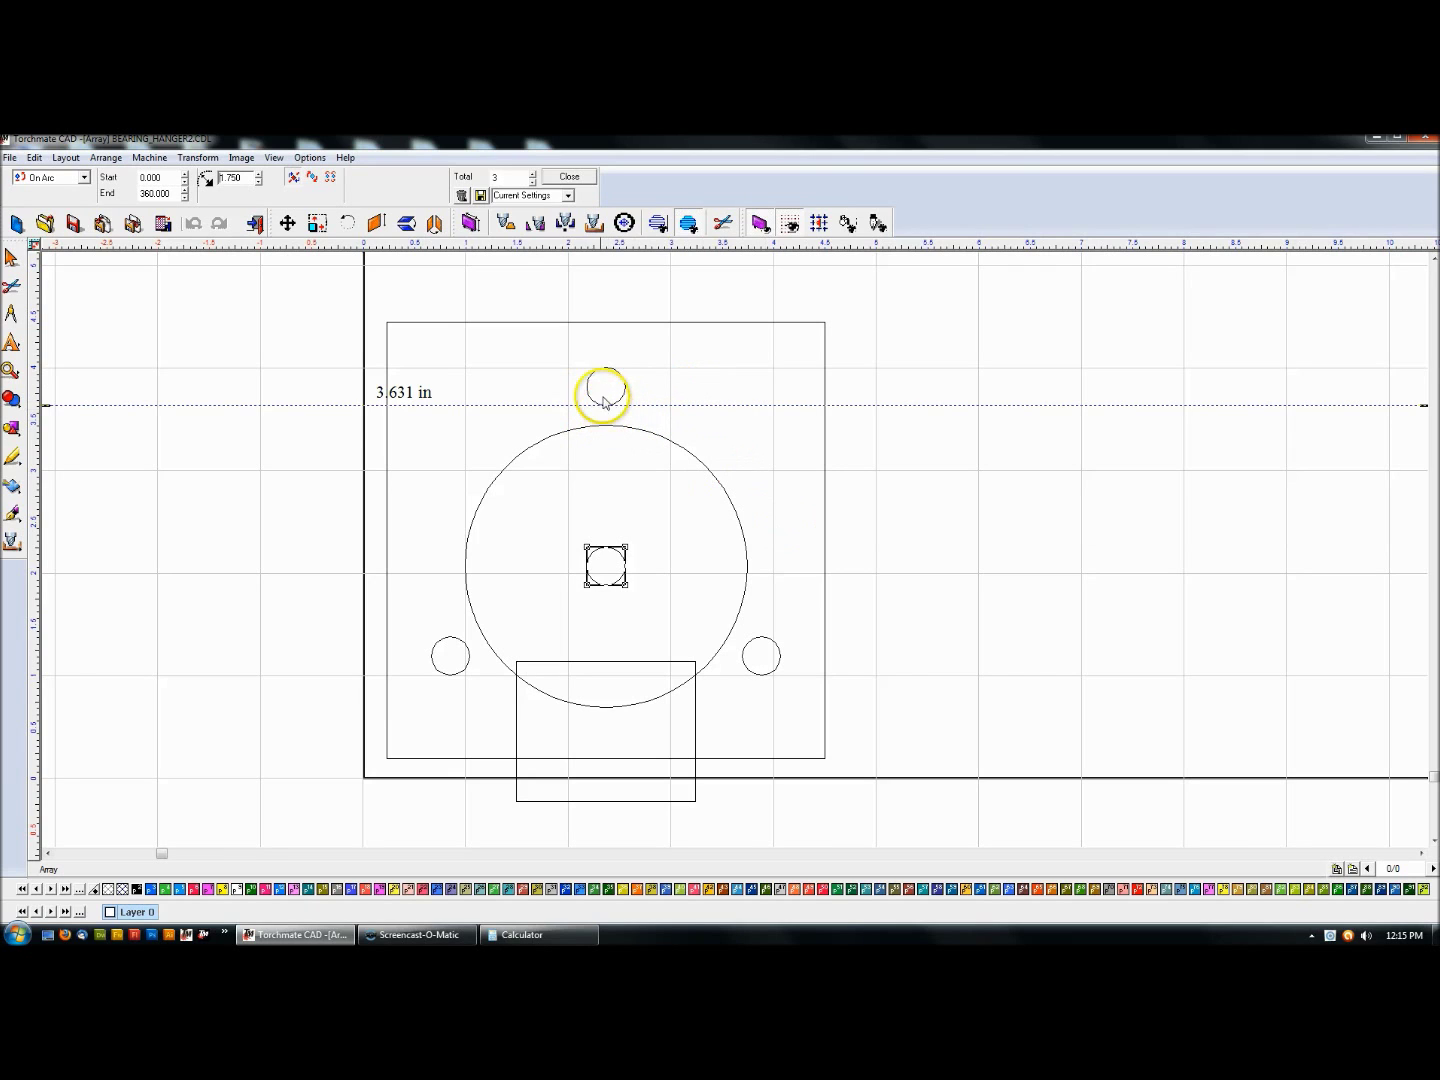
left_click(568, 181)
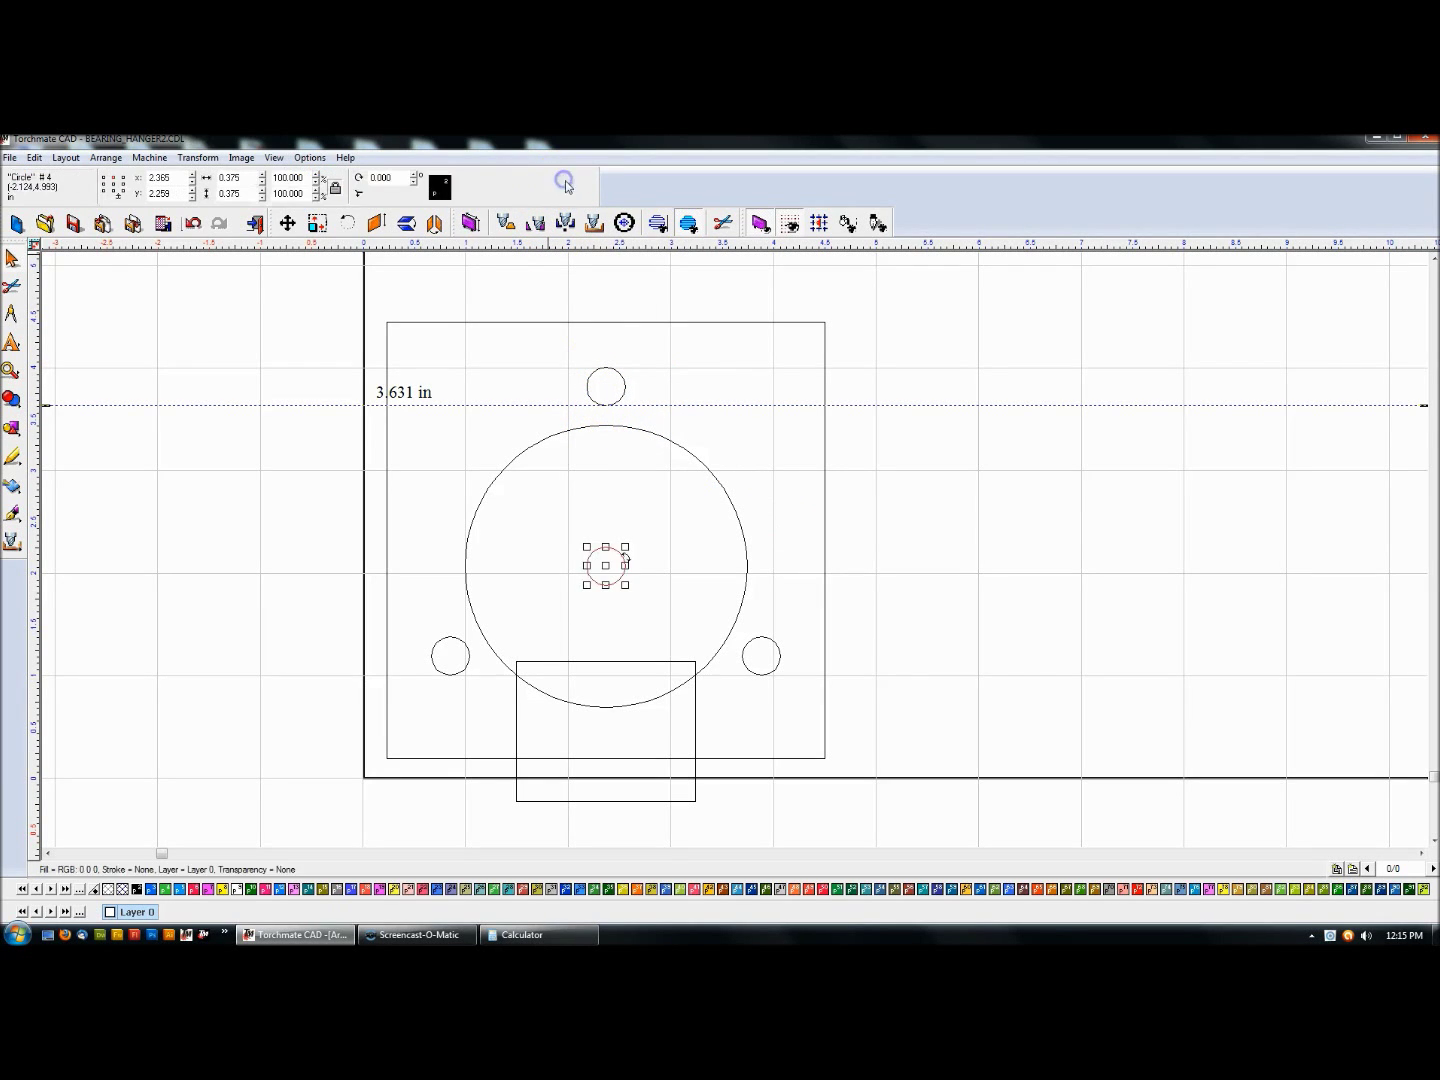
Check the top small circle's lower edge against the horizontal guideline and delete all guidelines.
scroll(620, 409, "up", 4)
scroll(761, 512, "up", 1)
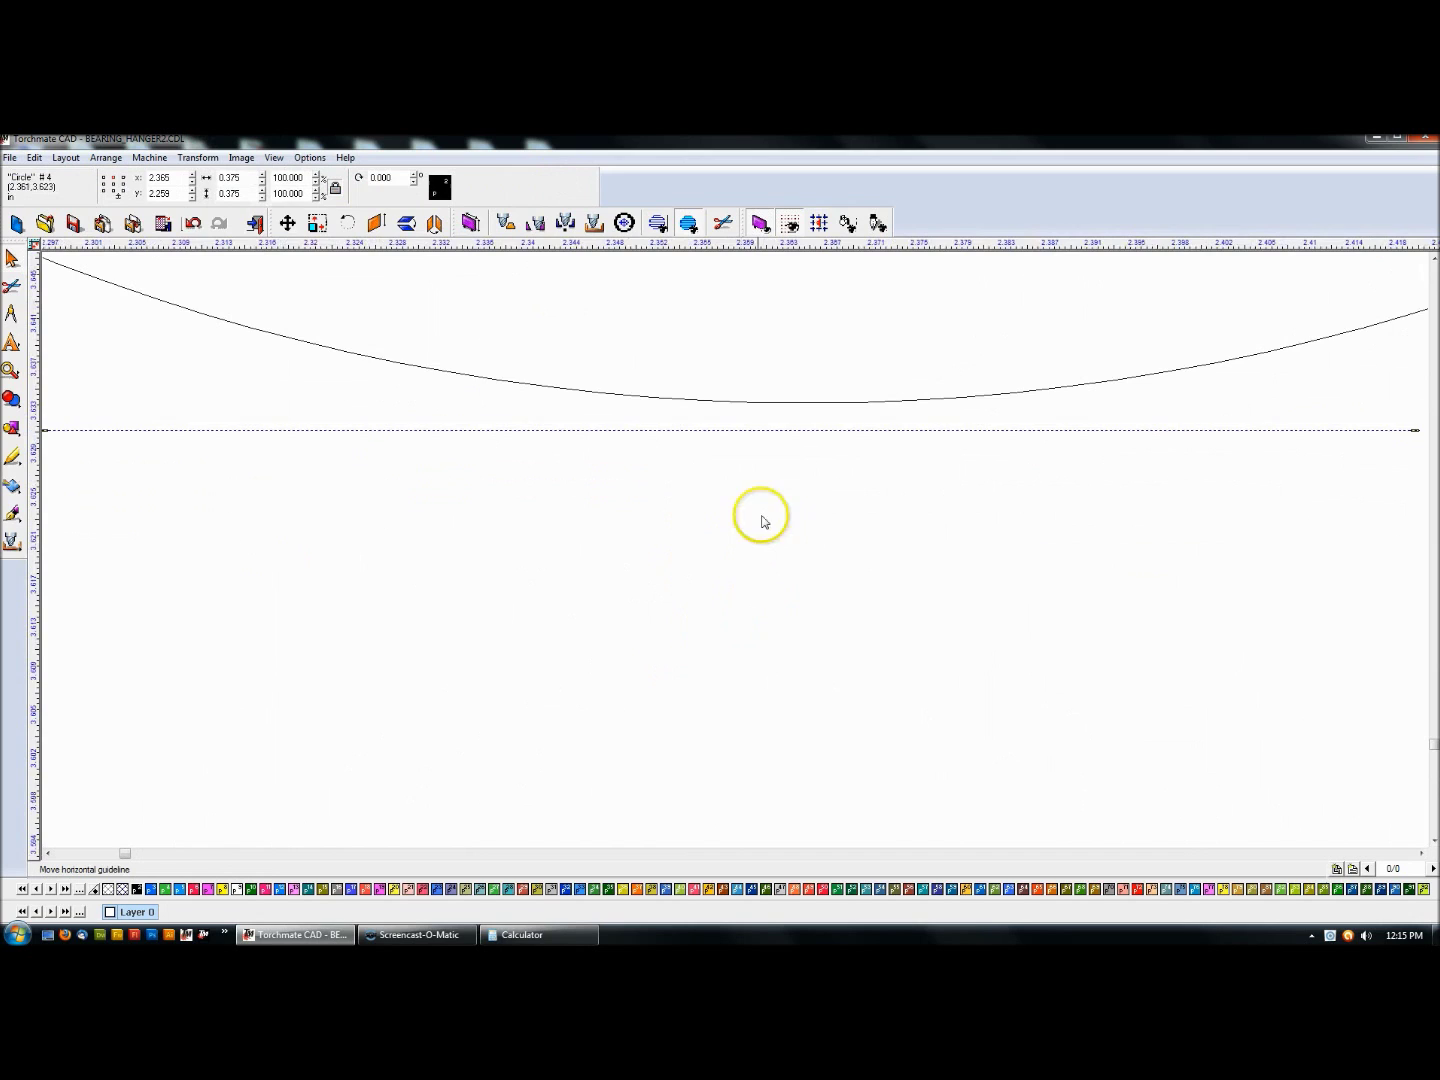
scroll(780, 427, "down", 5)
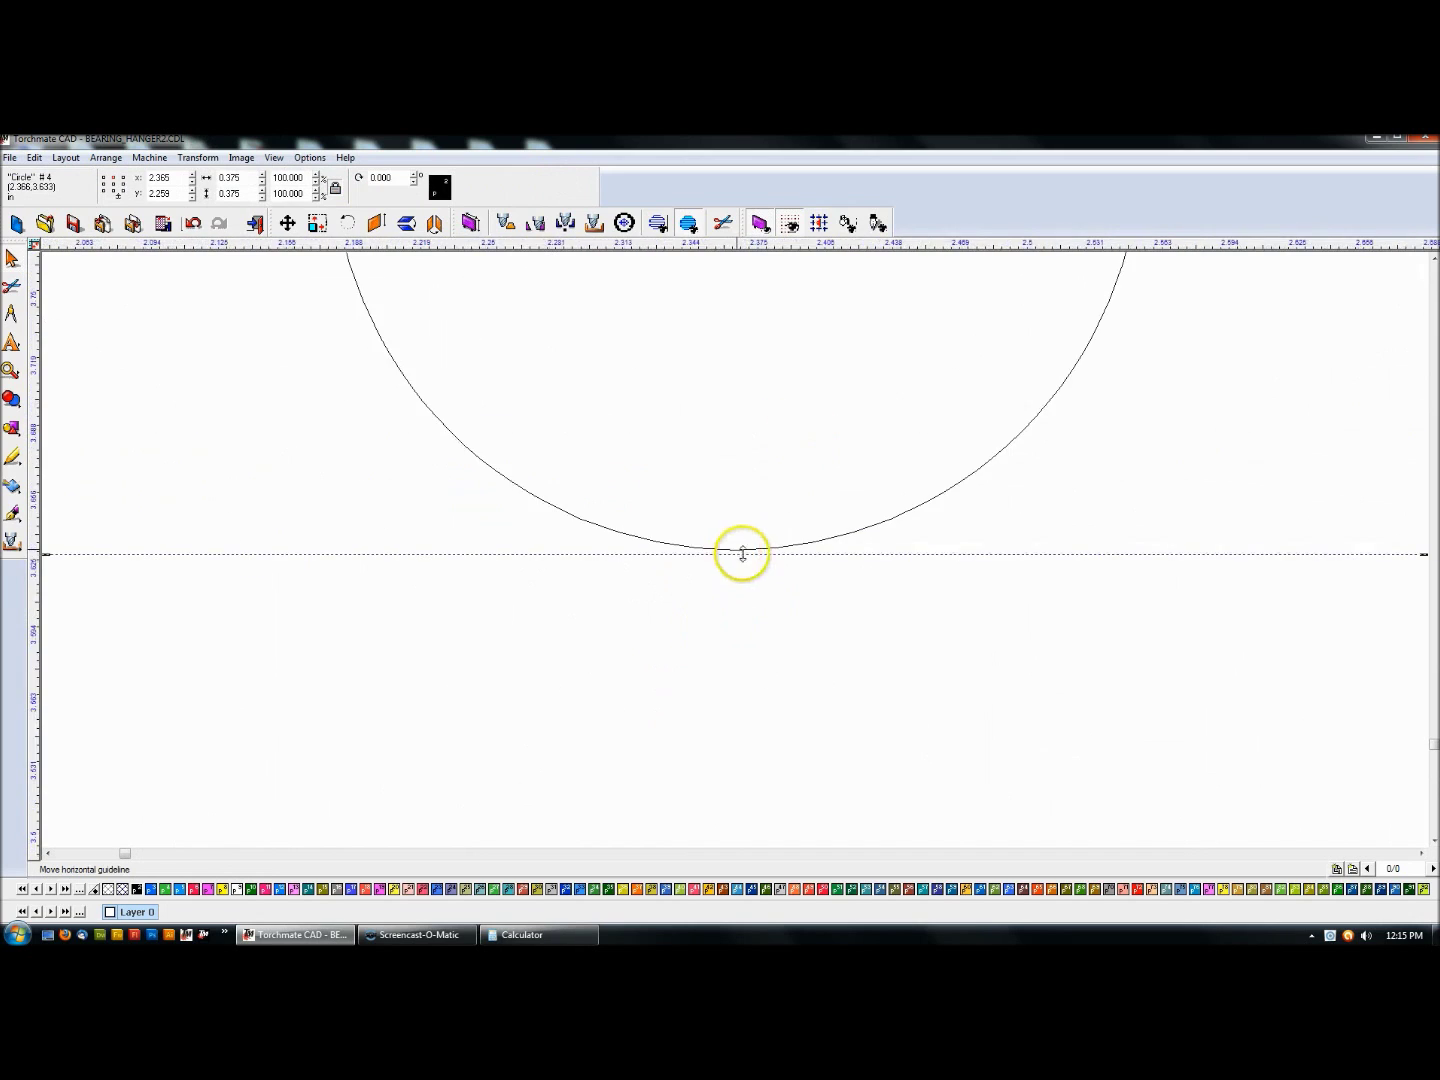
left_click(933, 598)
double_click(788, 594)
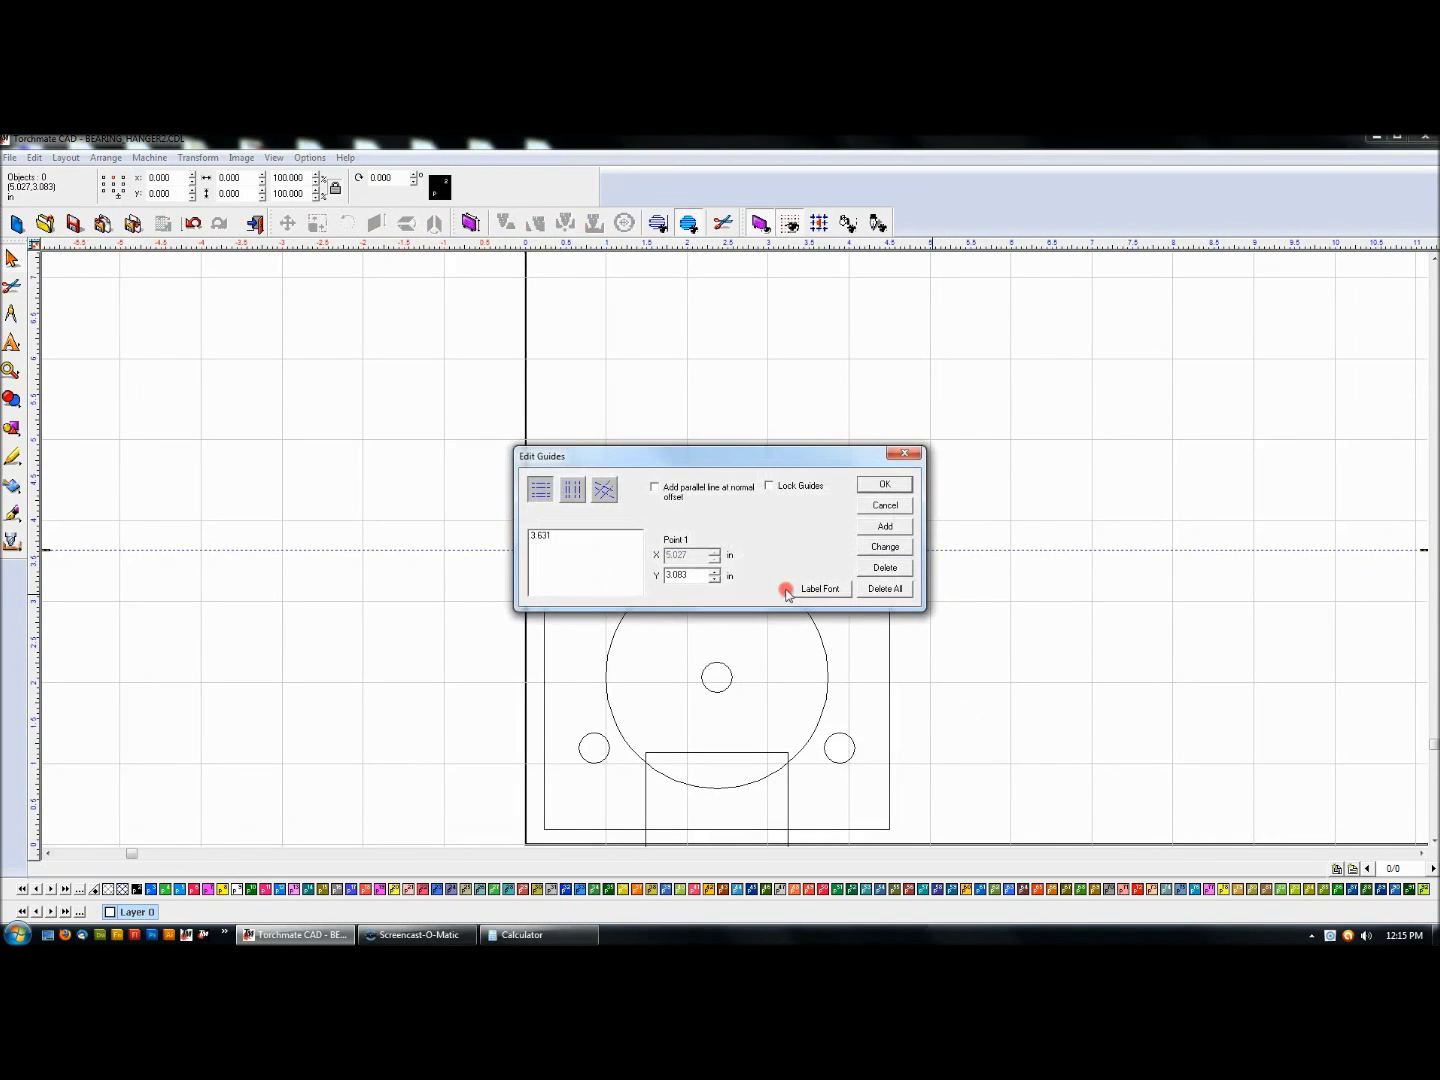
left_click(884, 484)
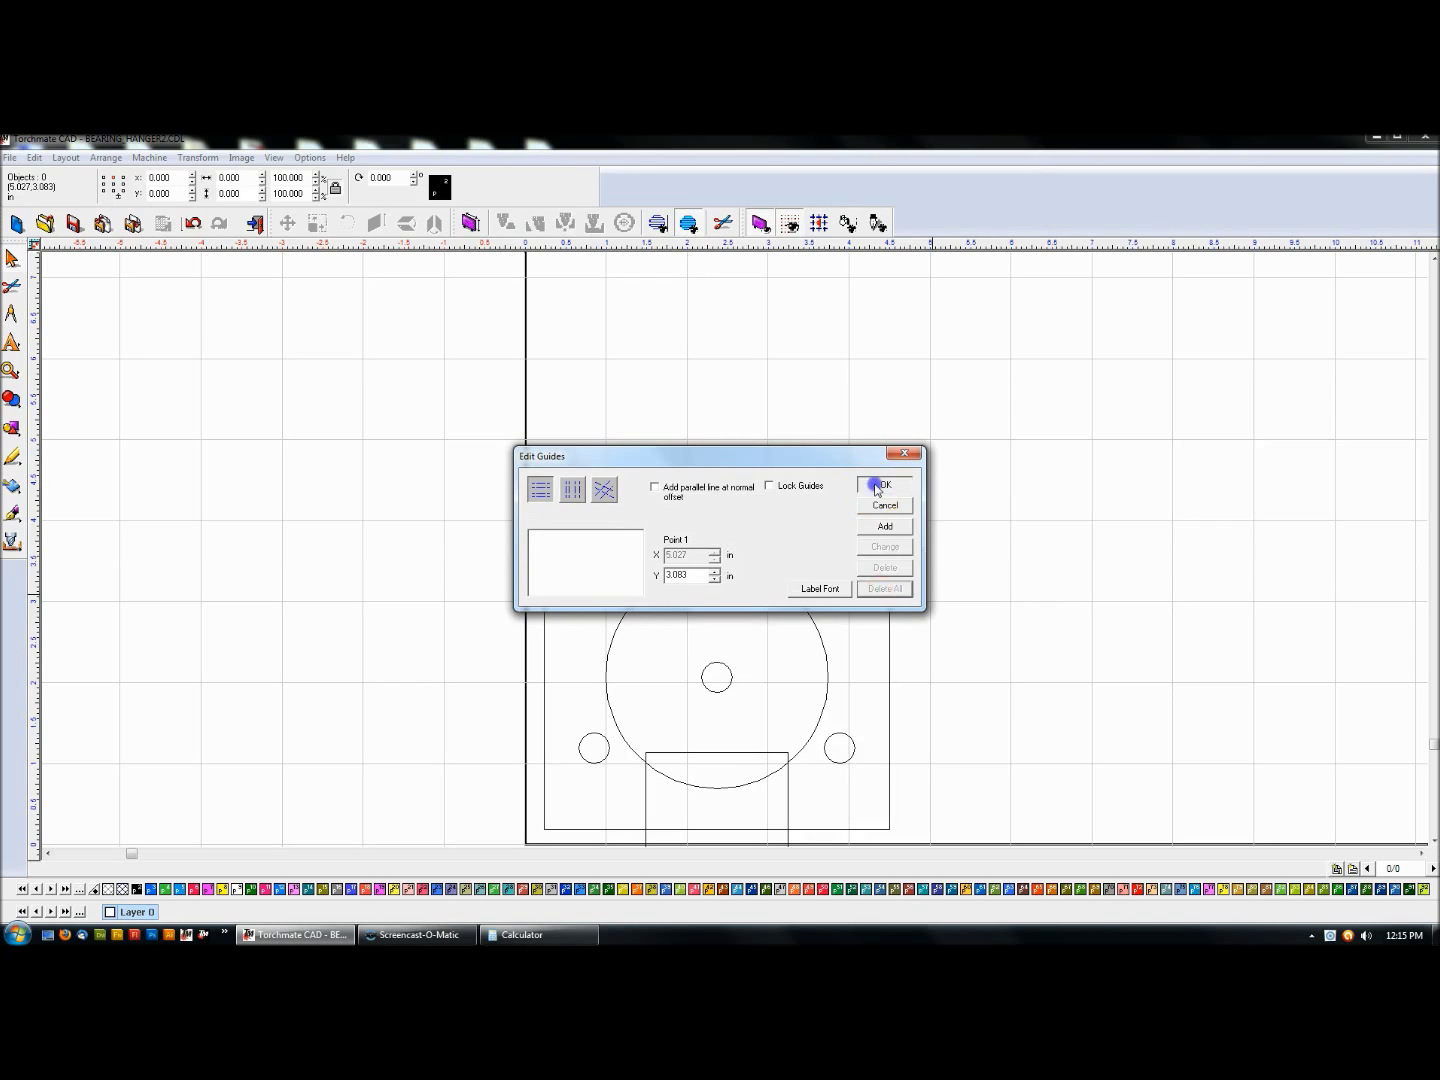
Delete the small circle at the centre of the large circle.
scroll(734, 545, "down", 1)
scroll(740, 550, "up", 2)
scroll(742, 550, "down", 1)
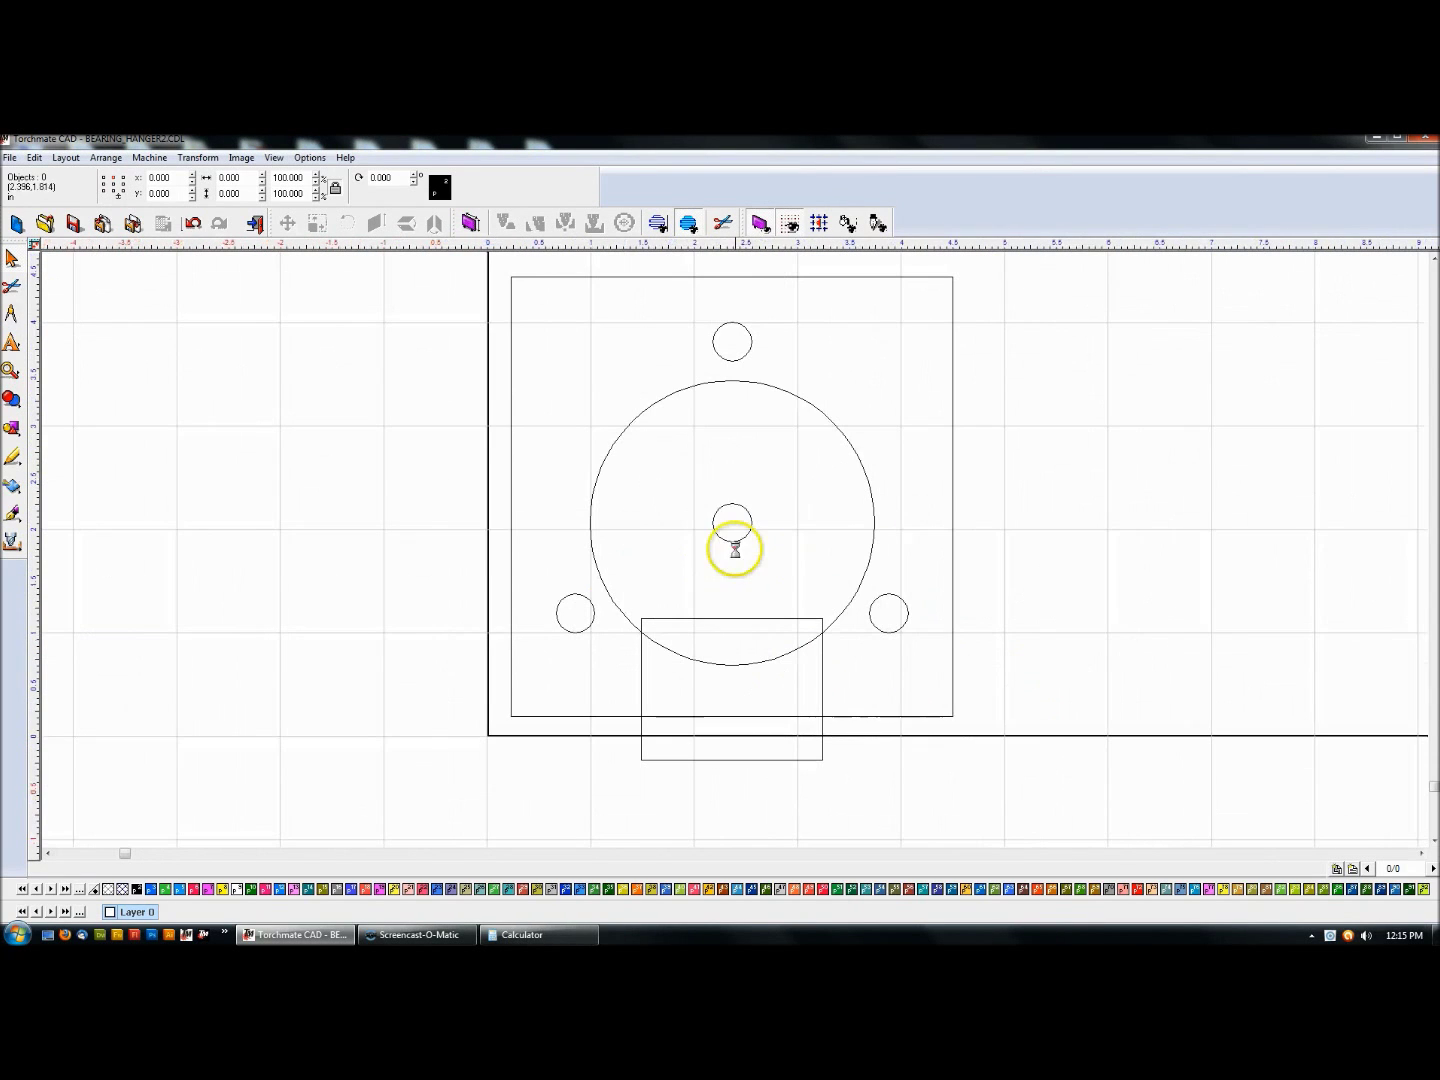
left_click_drag(641, 462, 816, 579)
left_click(781, 547)
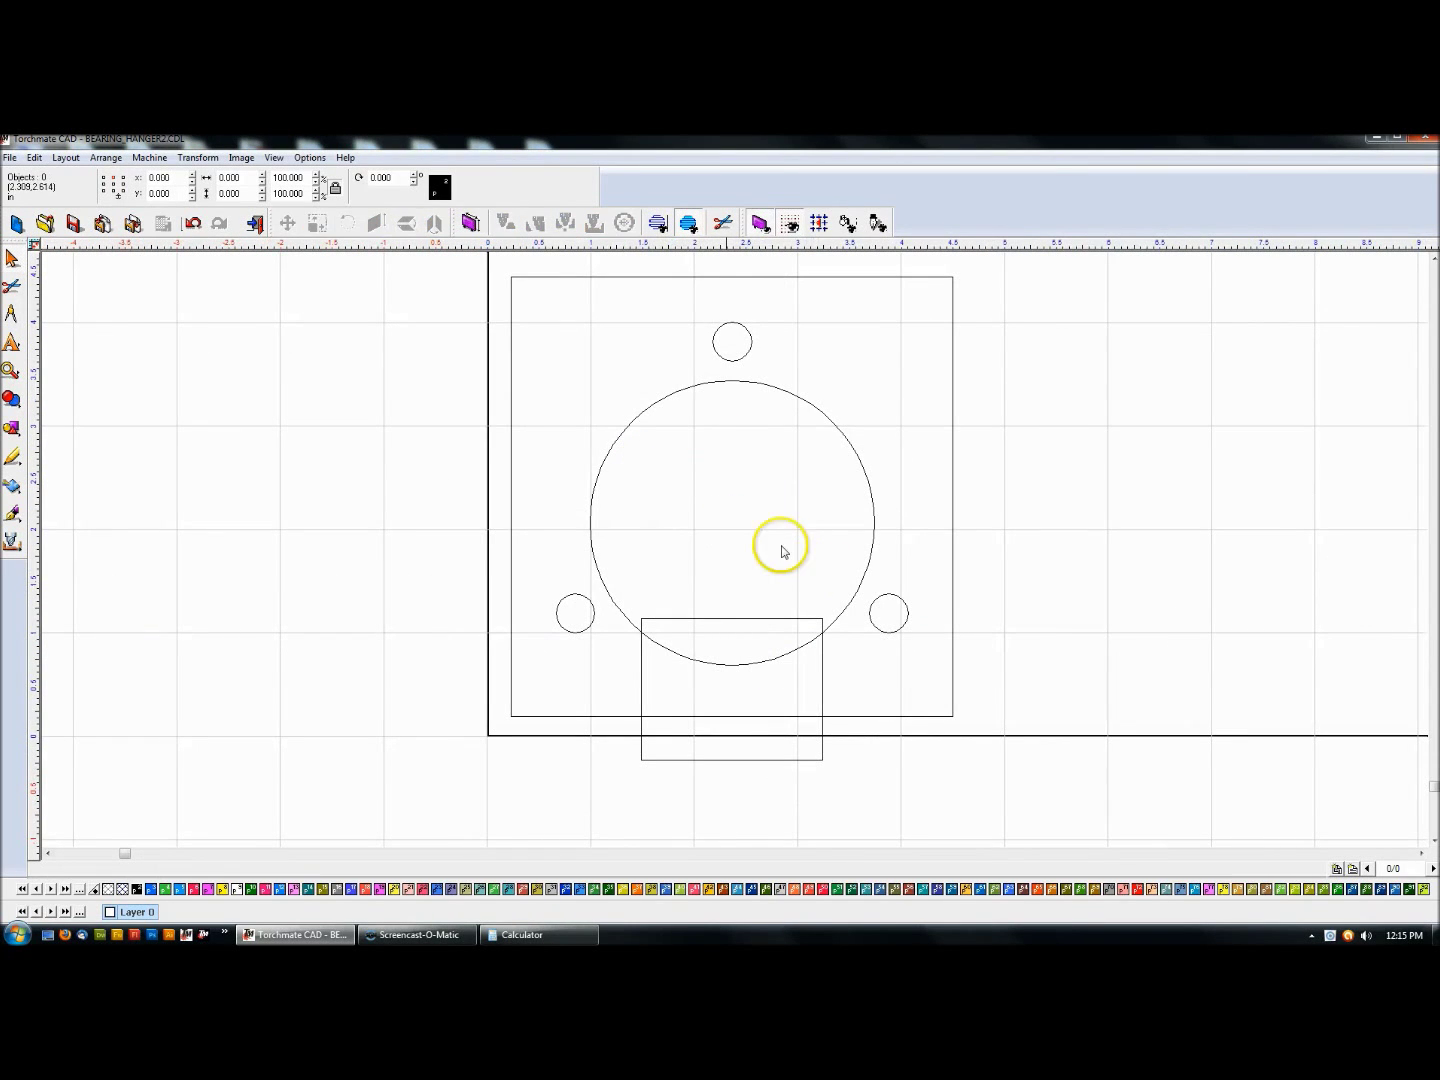
Weld the plate outline, large circle, bottom slot rectangle and three small circles into one plate shape.
scroll(734, 550, "down", 2)
left_click_drag(521, 417, 943, 751)
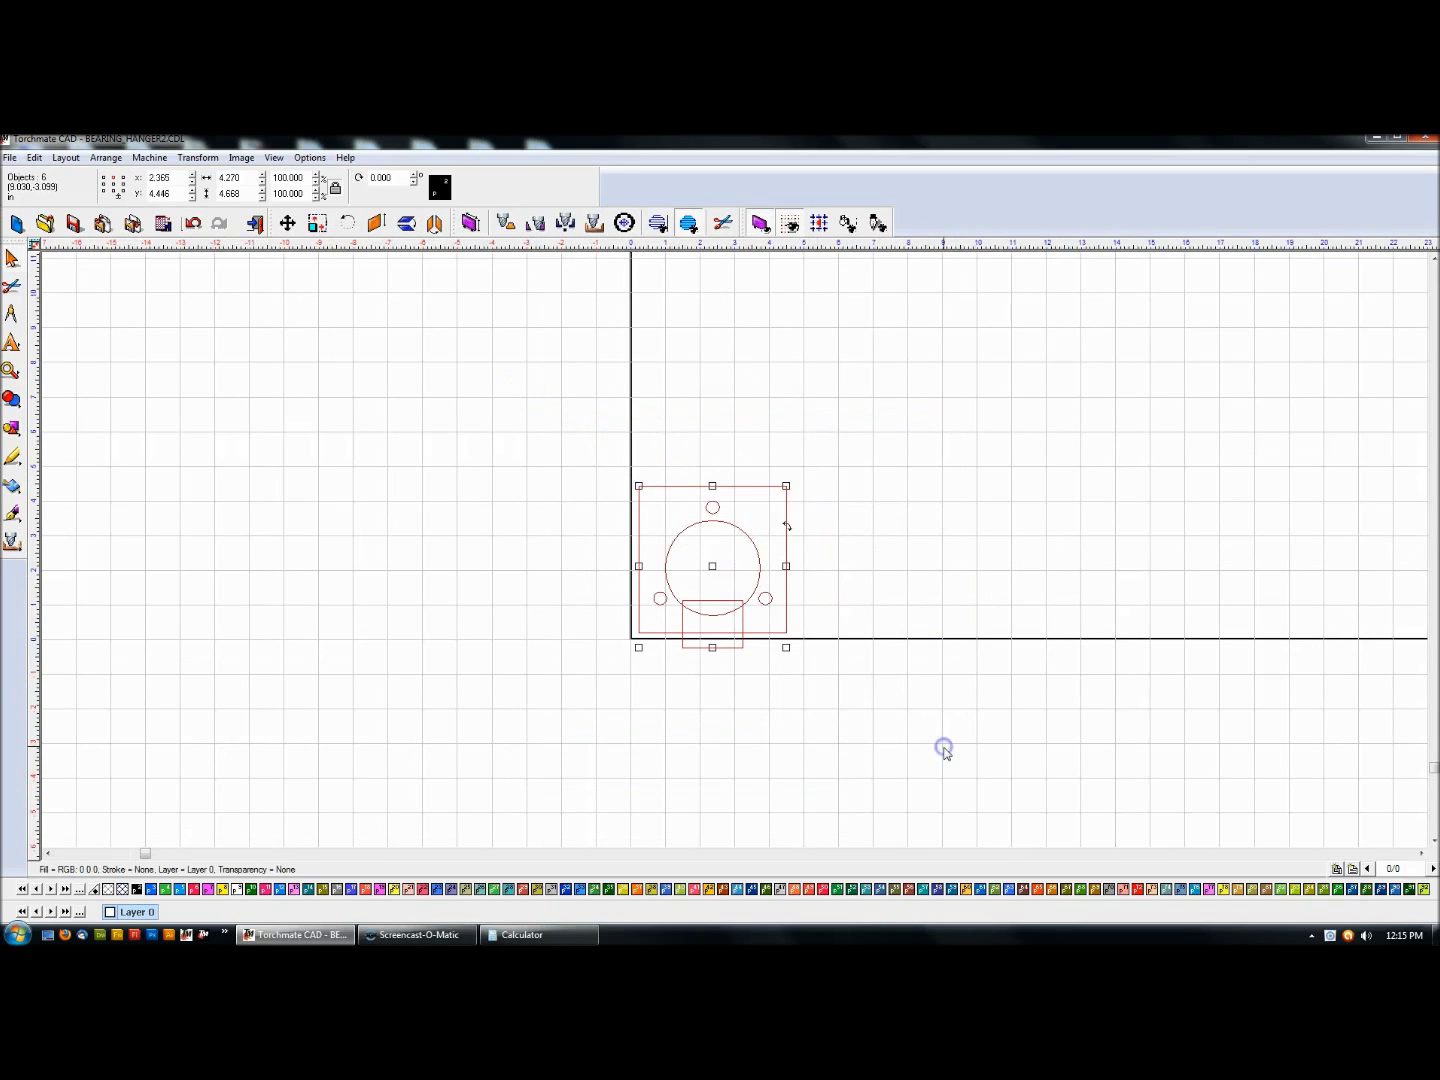
key("ctrl+w")
key("Return")
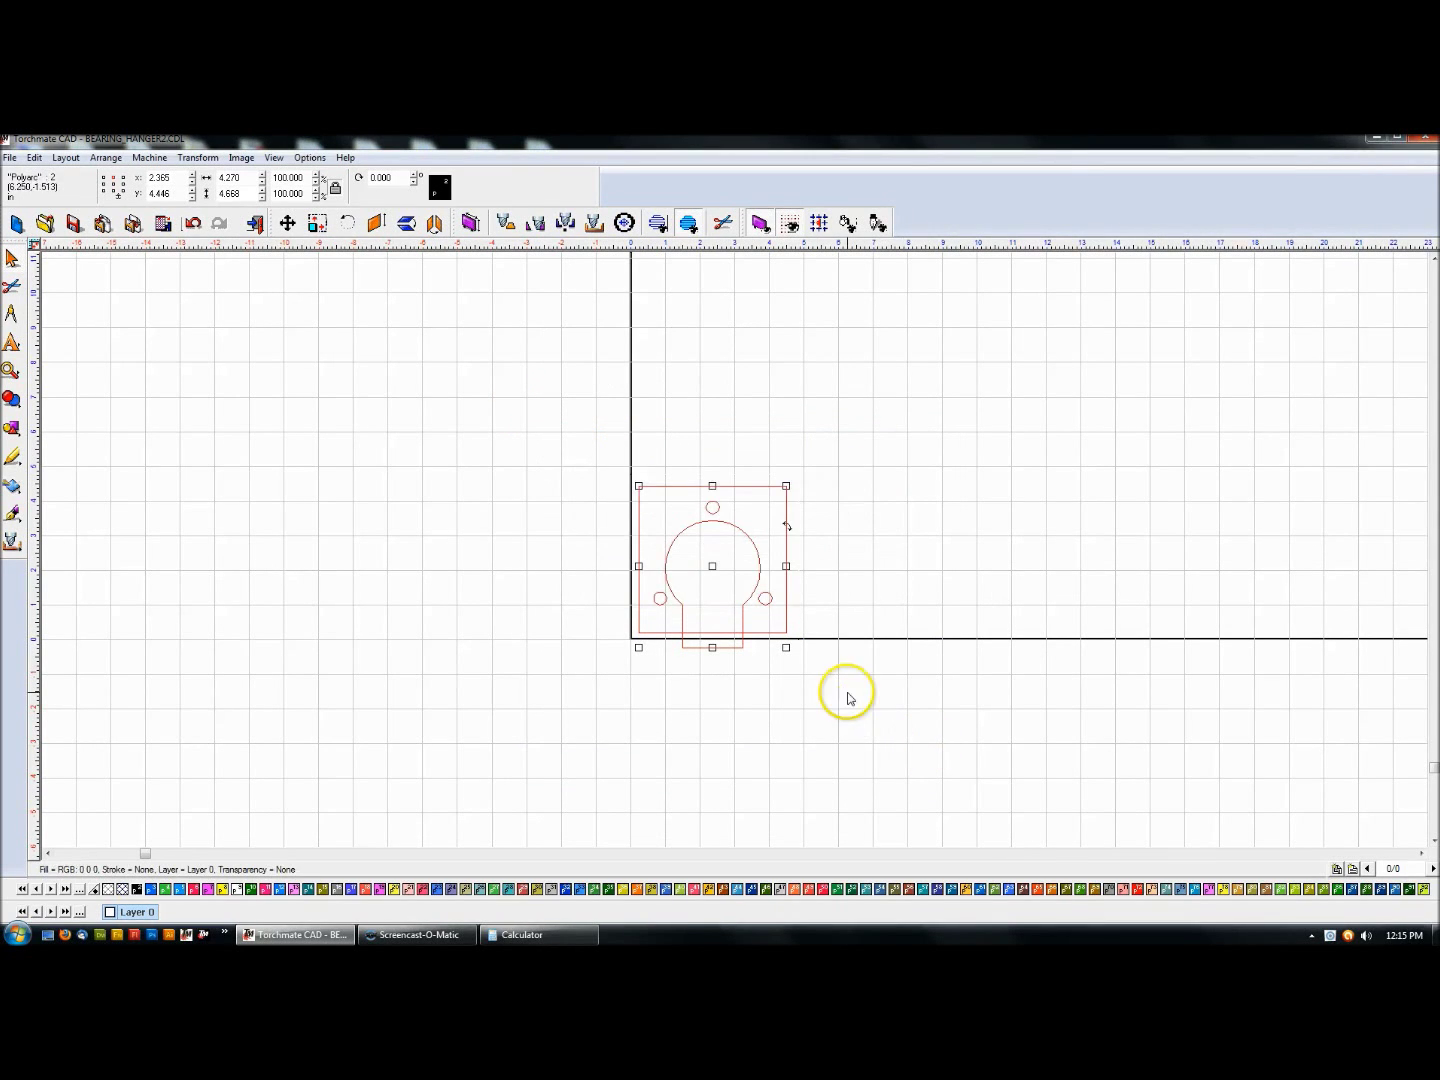
left_click(847, 692)
scroll(730, 546, "up", 3)
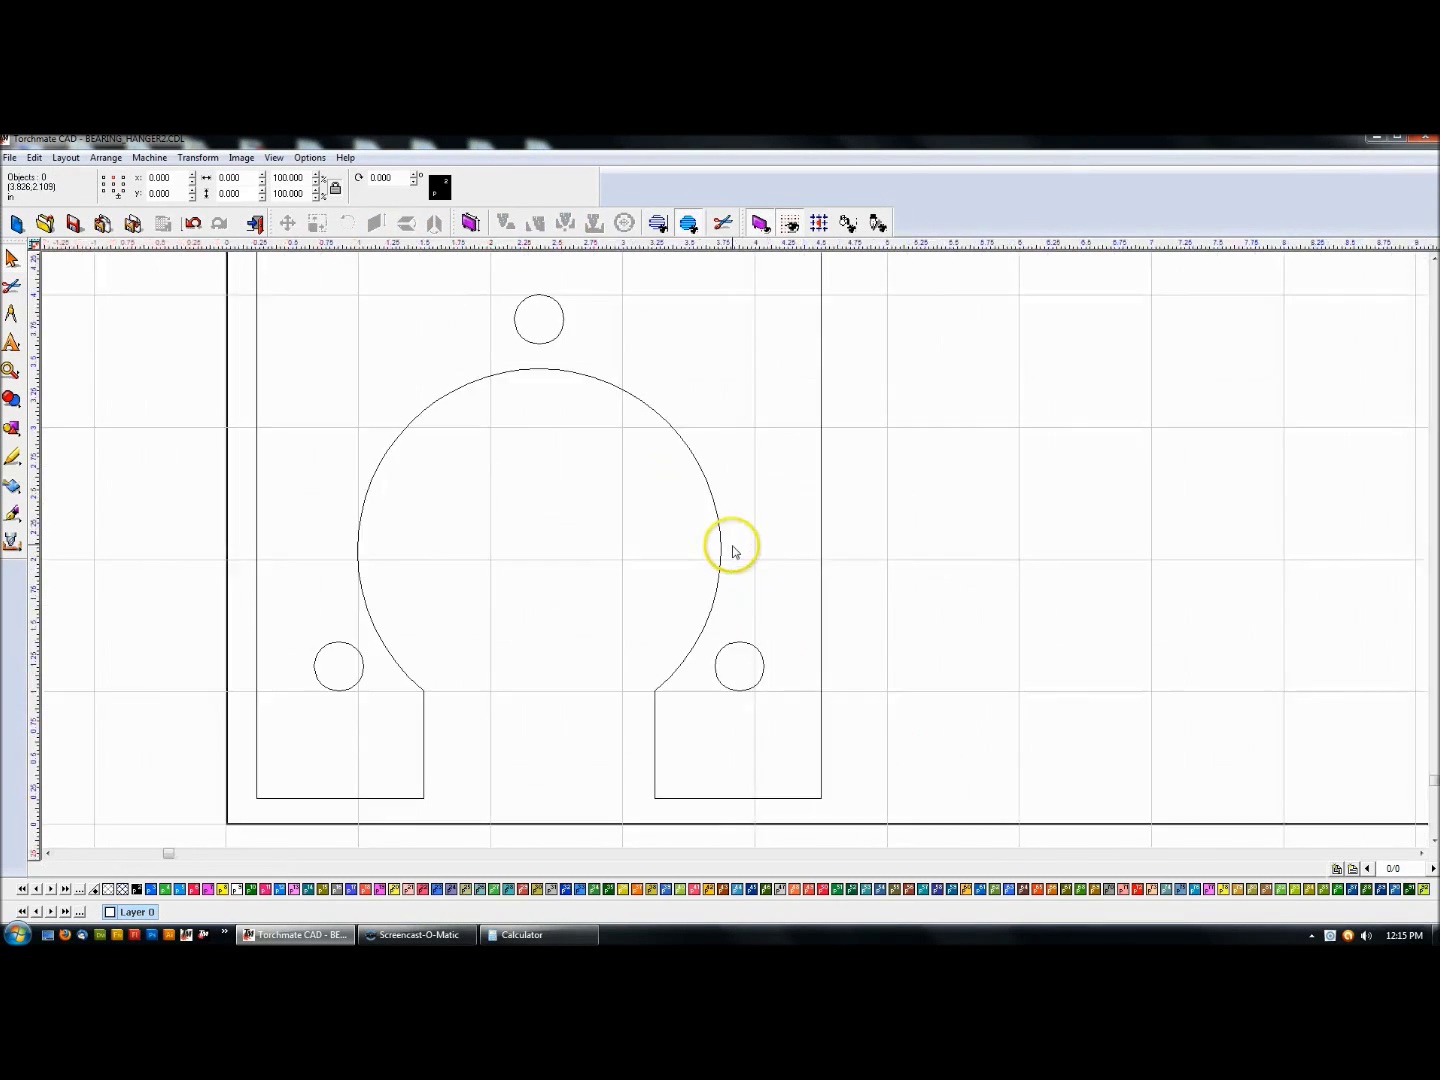
scroll(734, 546, "down", 1)
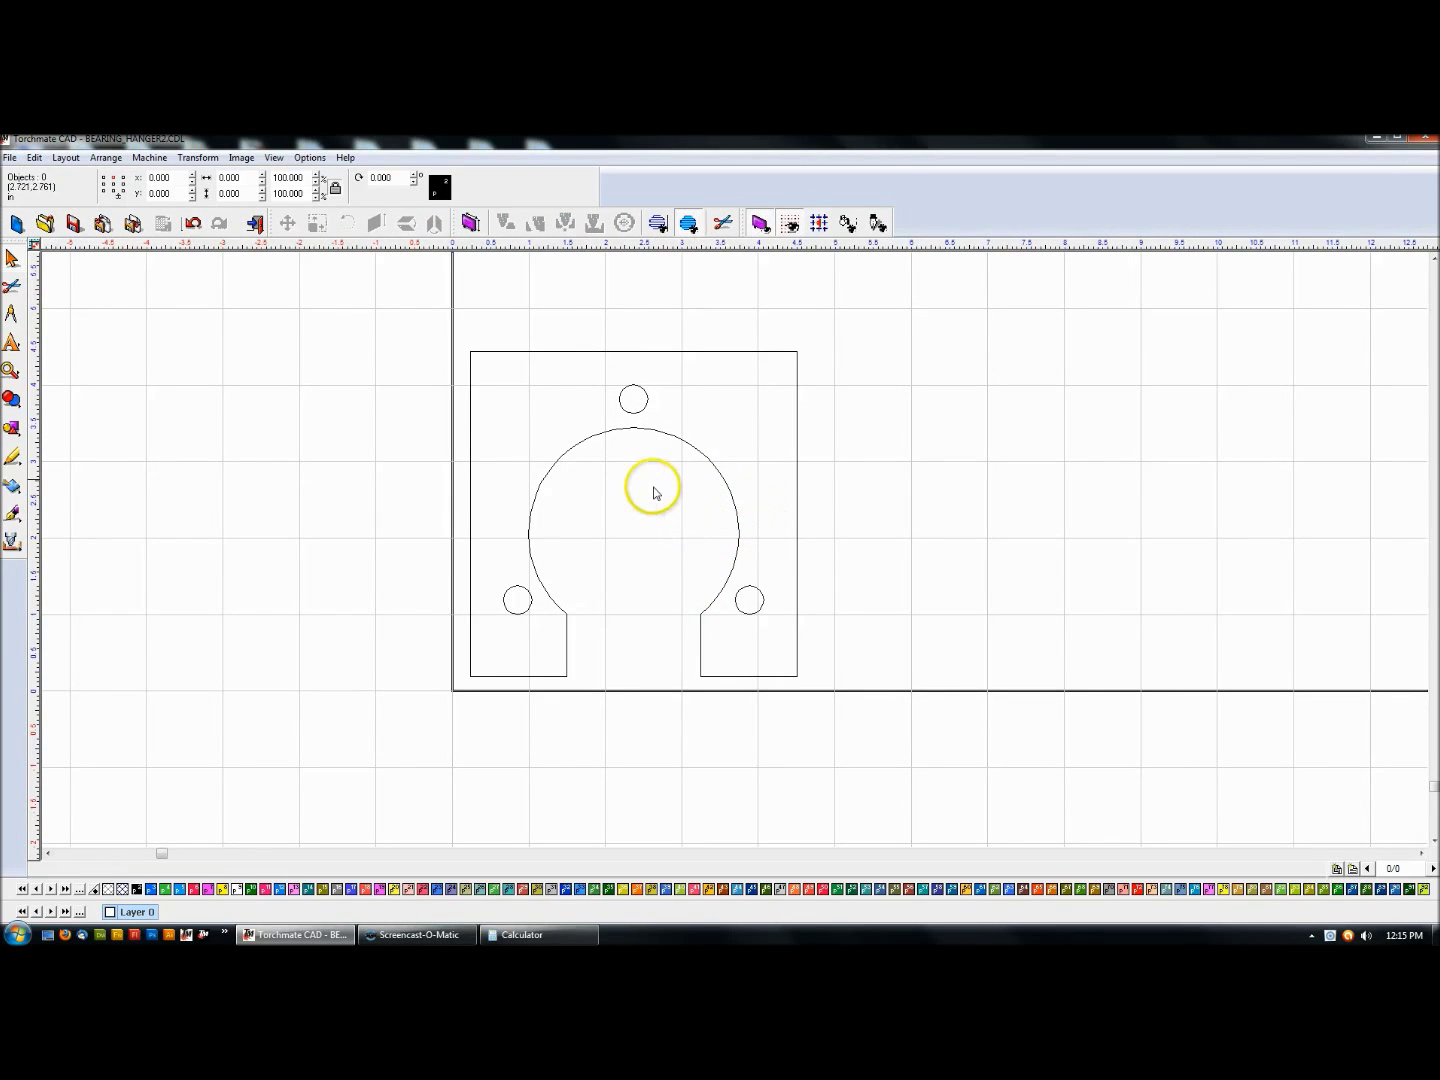
Miter the plate's two top corners at 0.250 in with Fillet Round Corner.
left_click(551, 352)
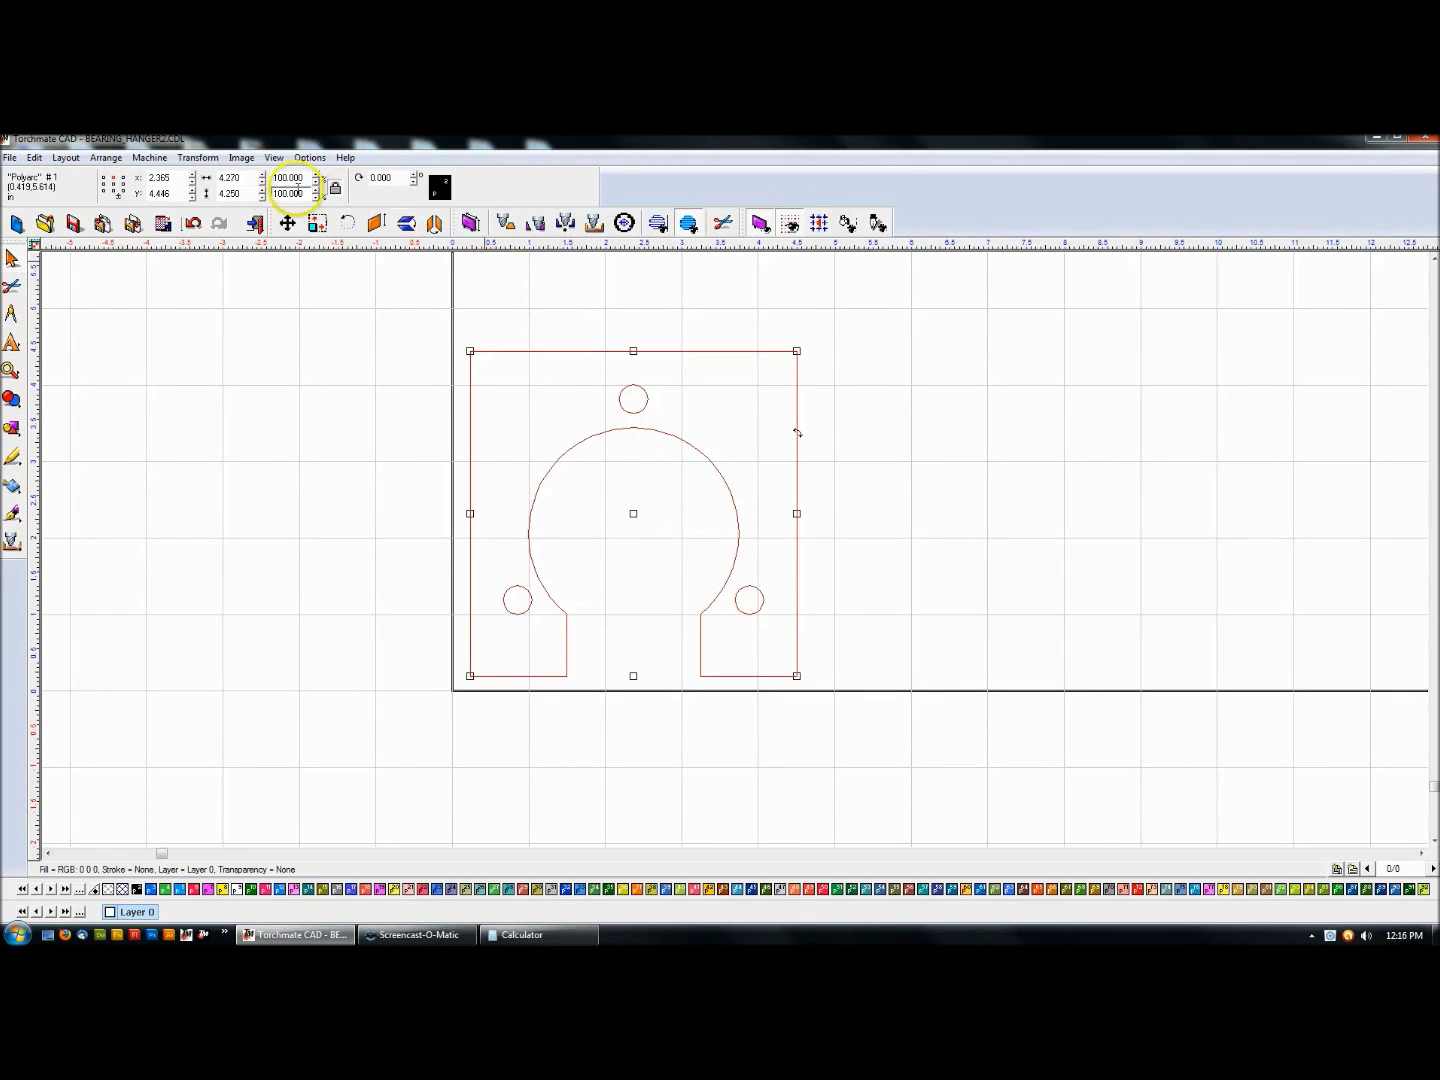
left_click(198, 158)
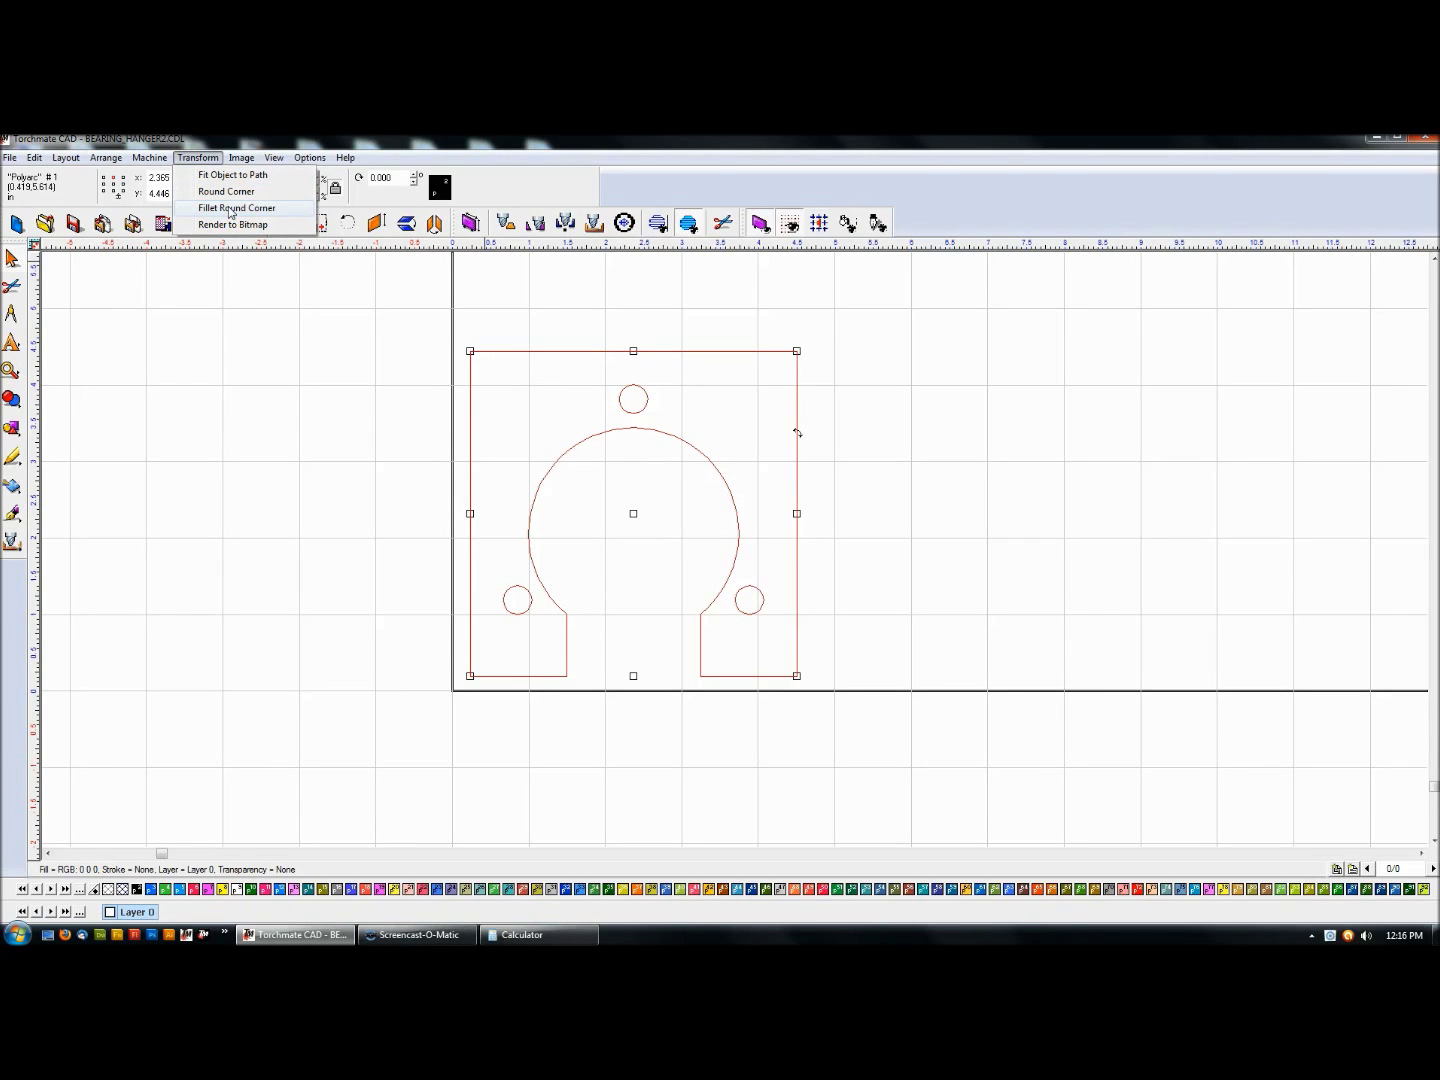
left_click(214, 211)
left_click(454, 335)
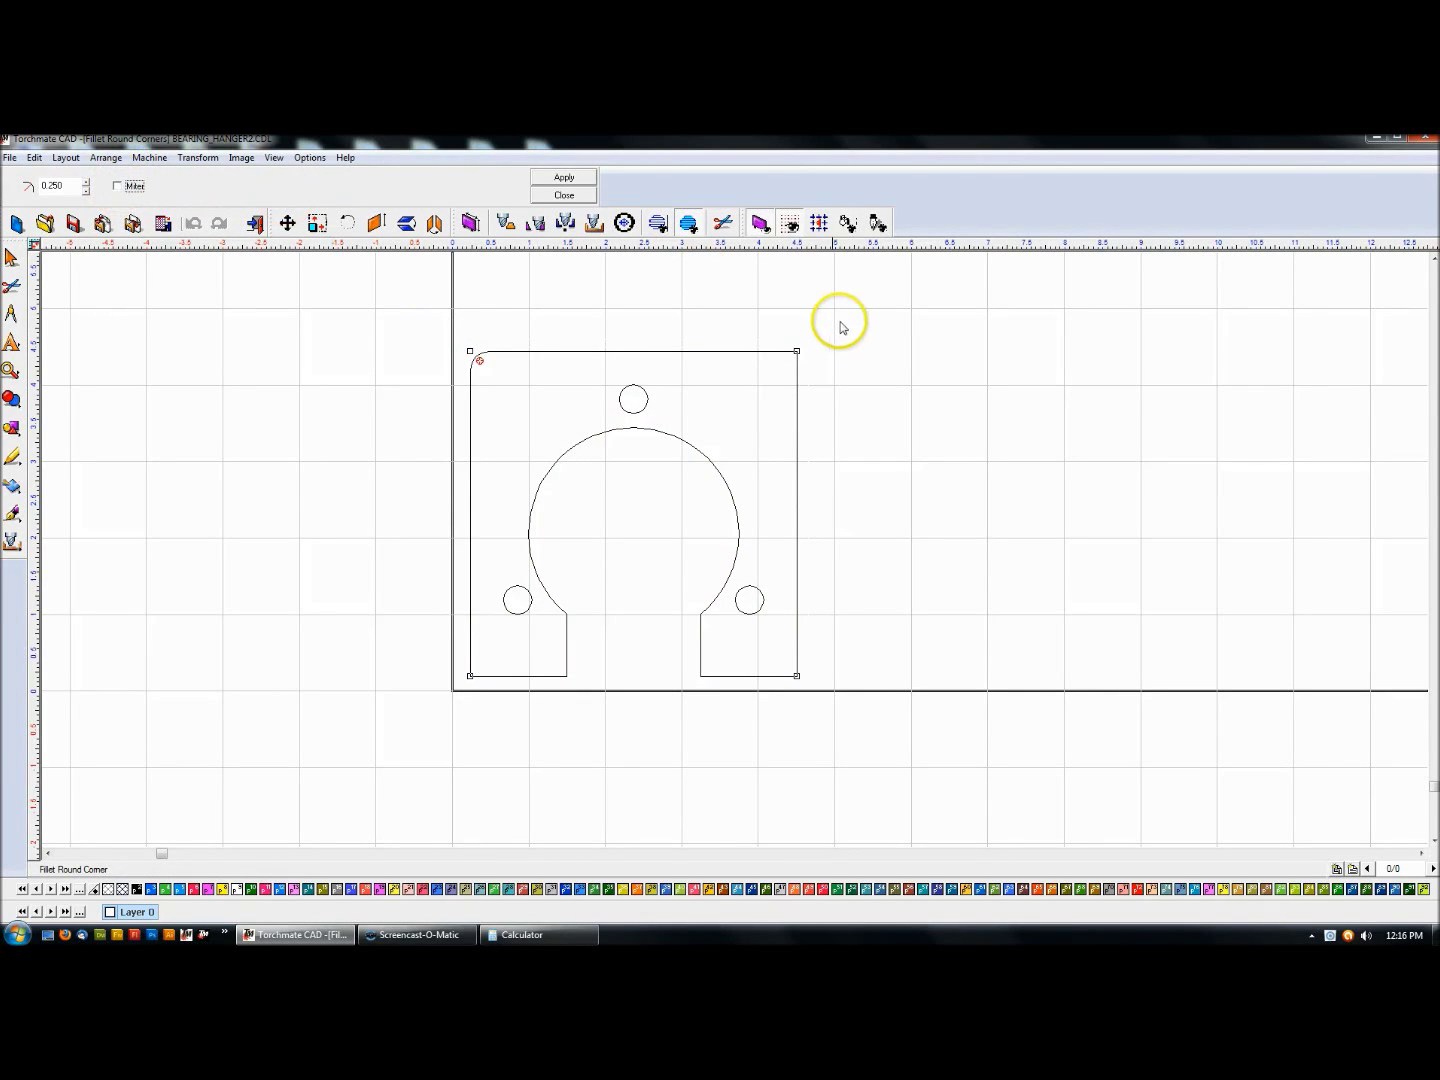
left_click(806, 337)
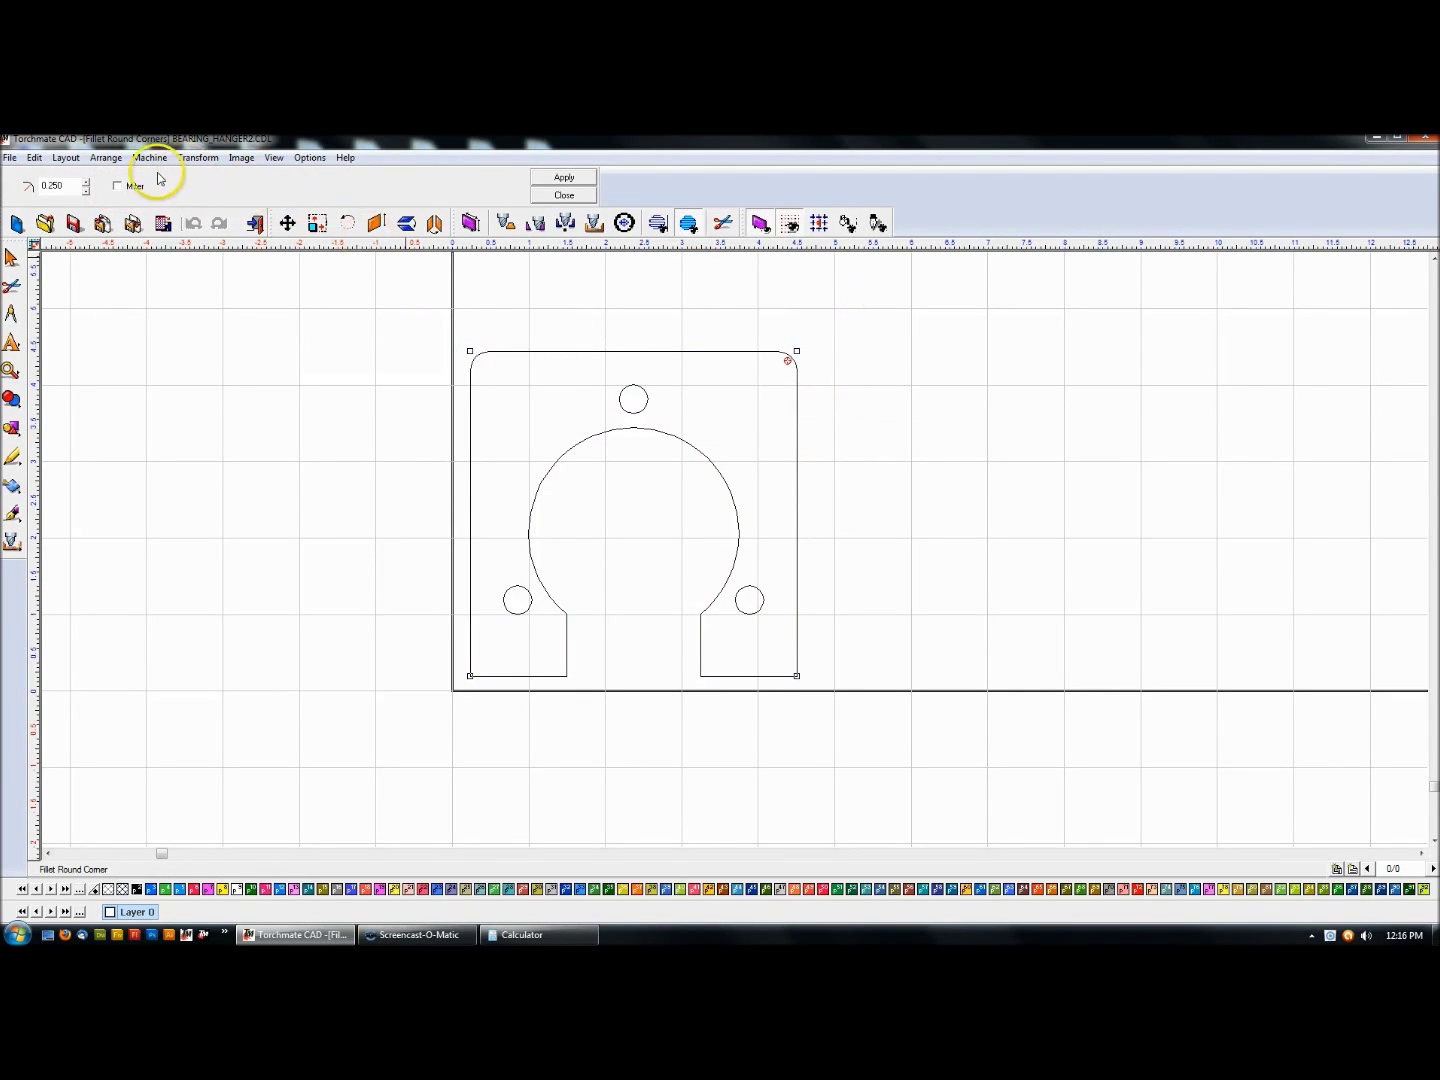
left_click(455, 342)
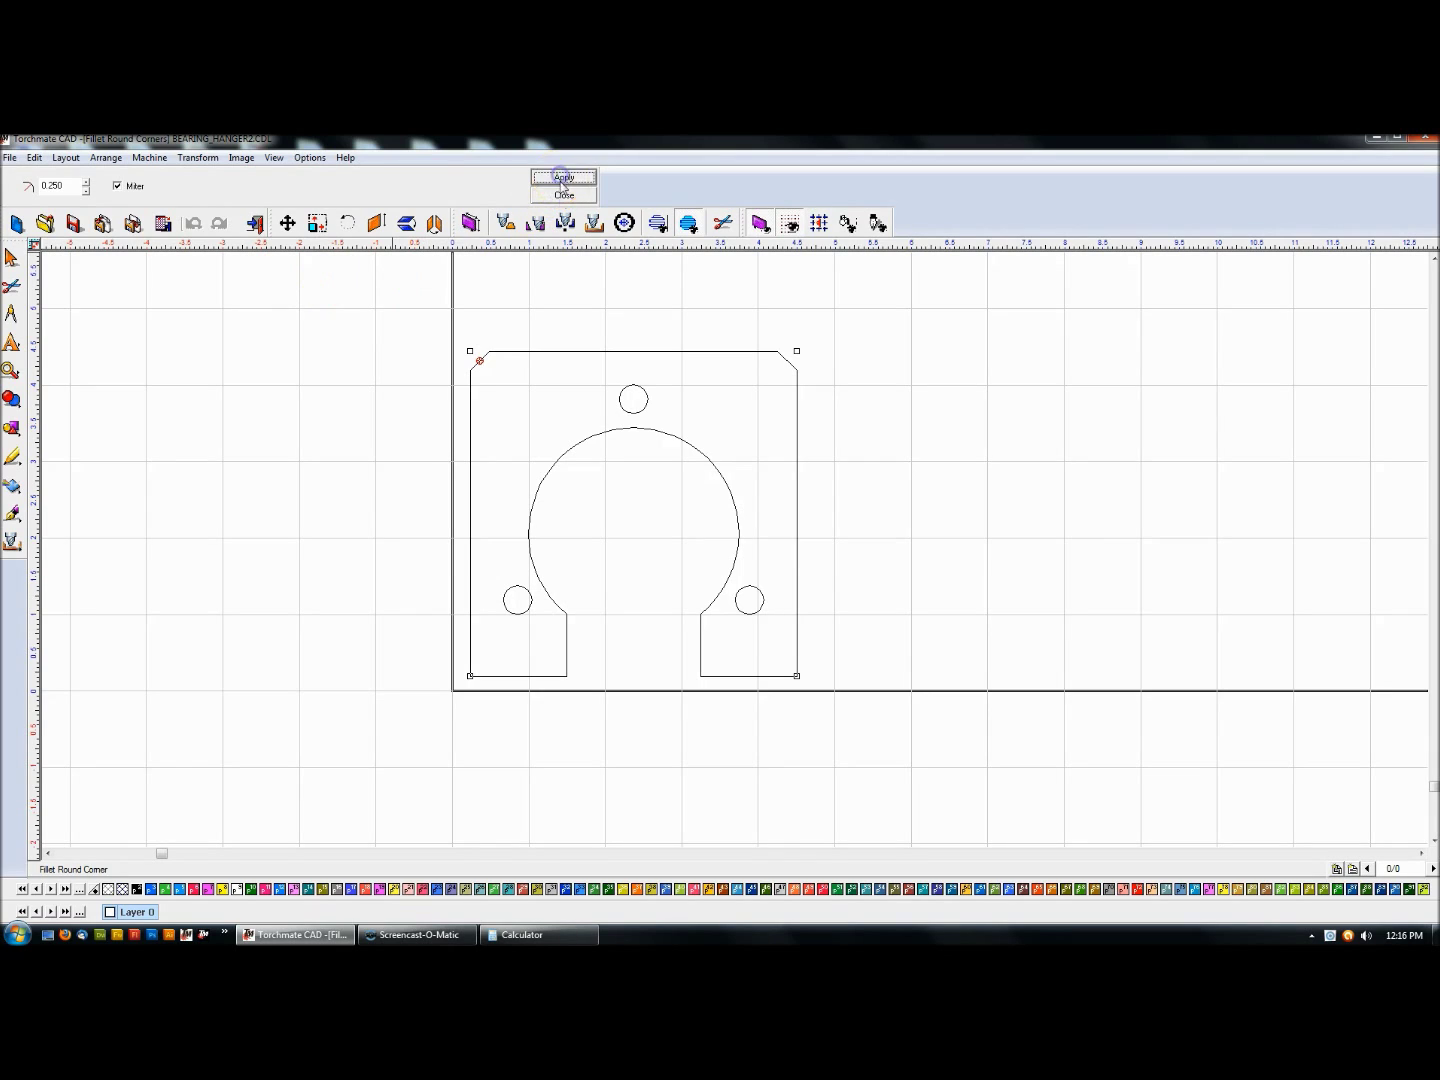
left_click(564, 195)
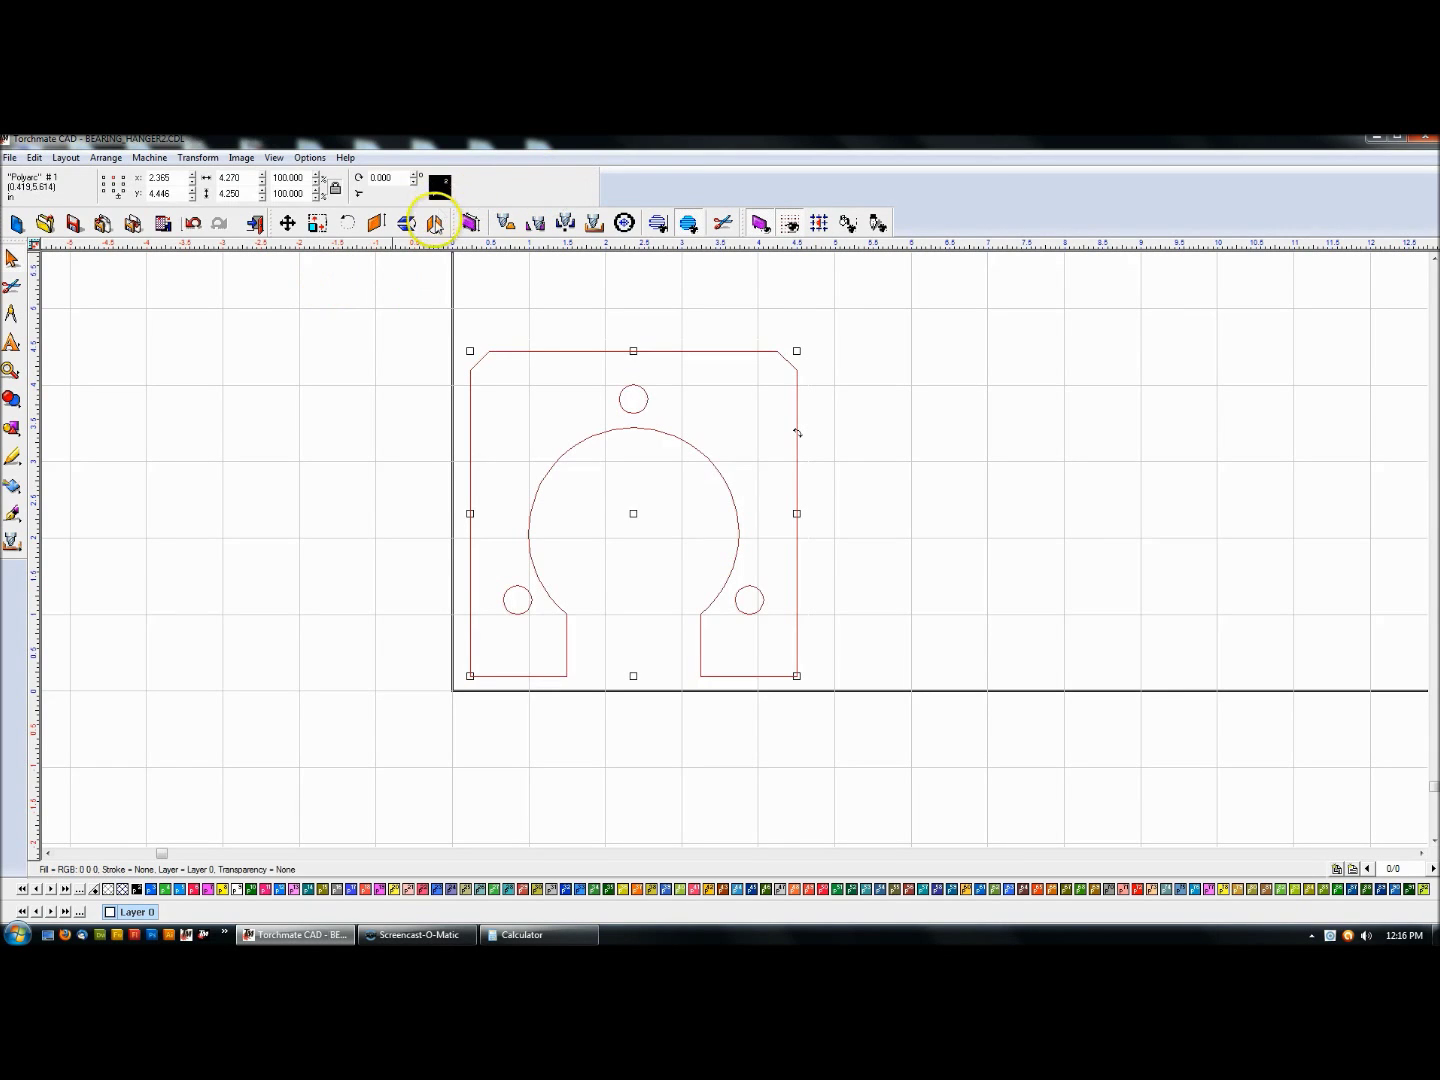
Round the plate's two outer bottom corners with a 0.250 in radius, without the miter option.
left_click(199, 157)
left_click(216, 208)
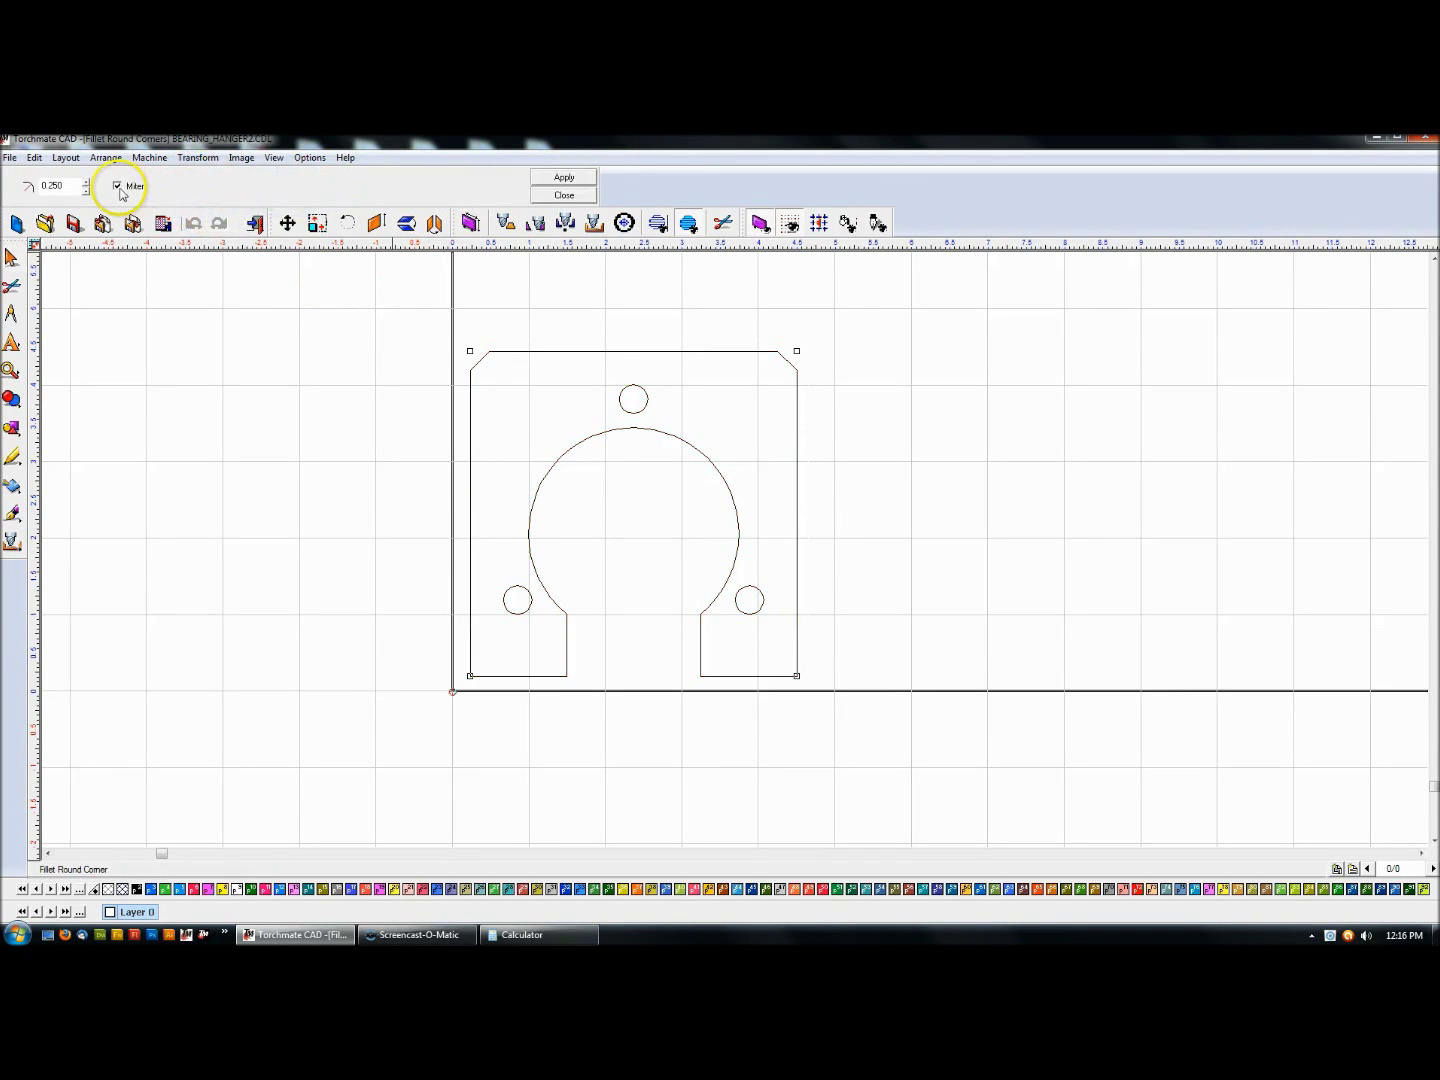
left_click(120, 186)
left_click(468, 677)
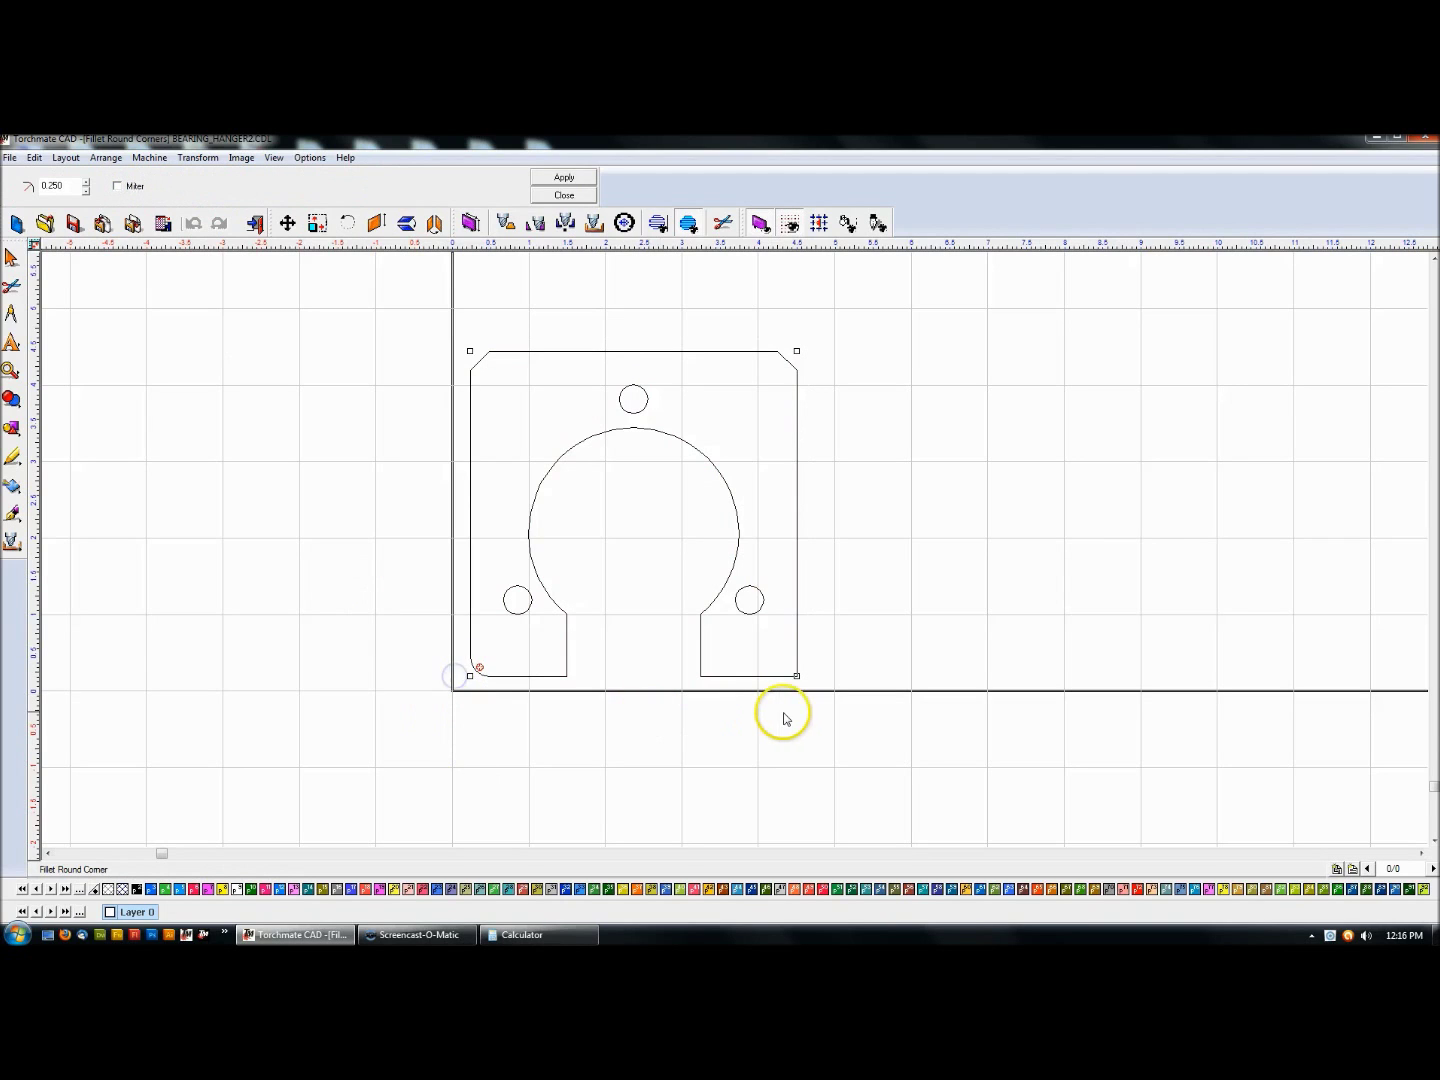
left_click(564, 178)
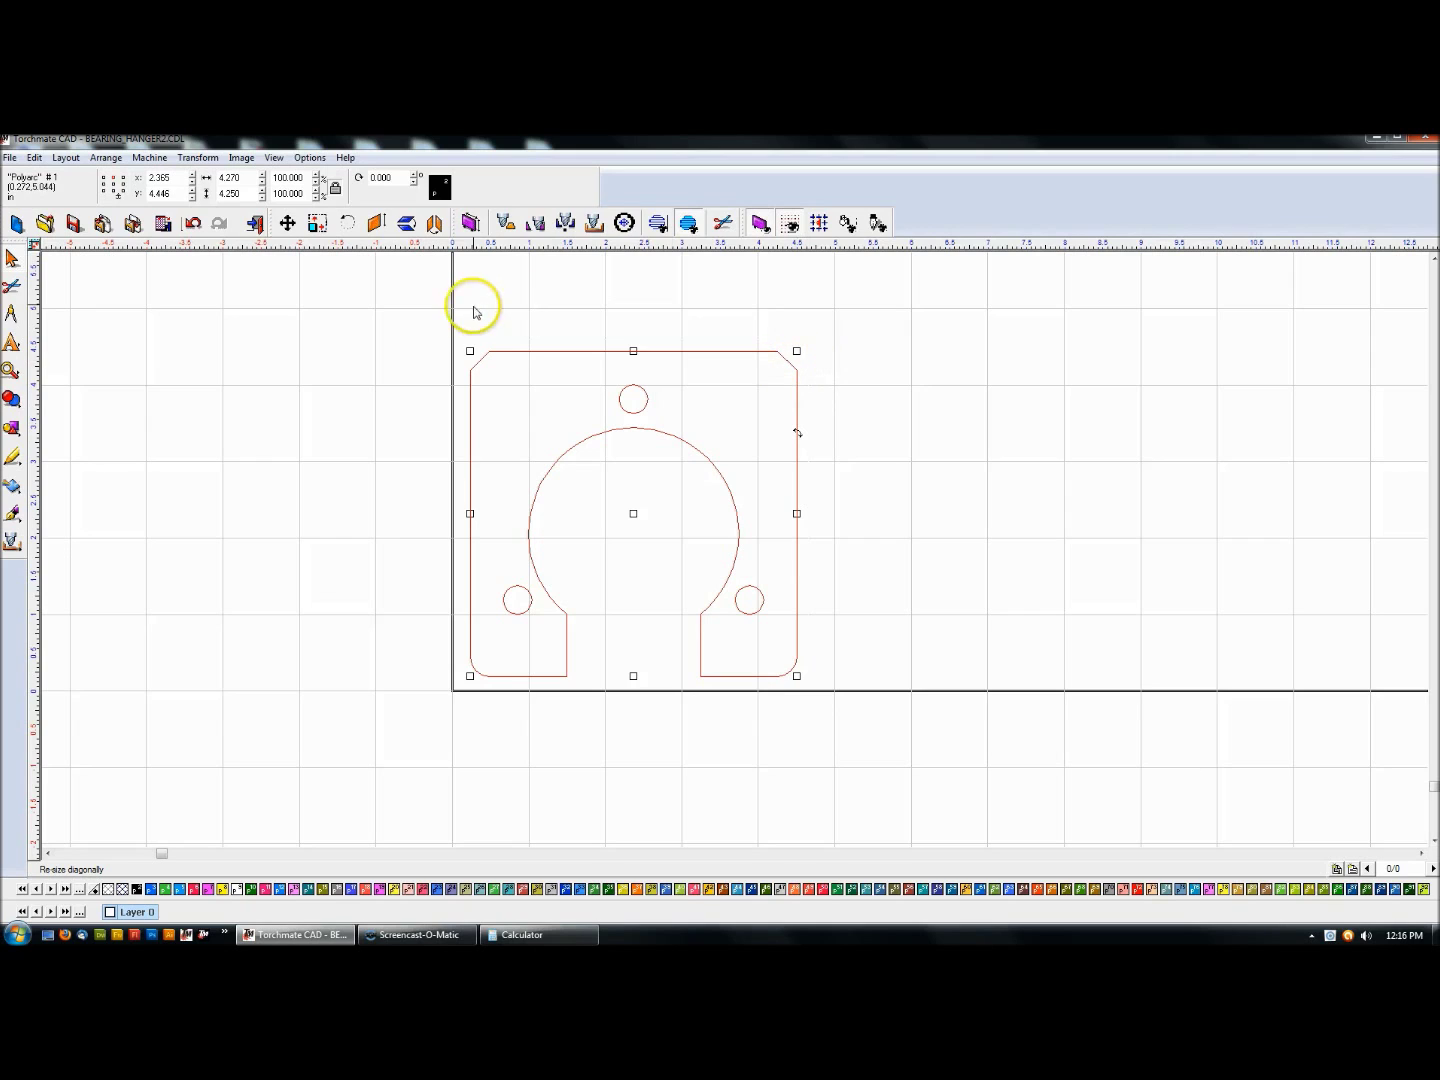
left_click(737, 326)
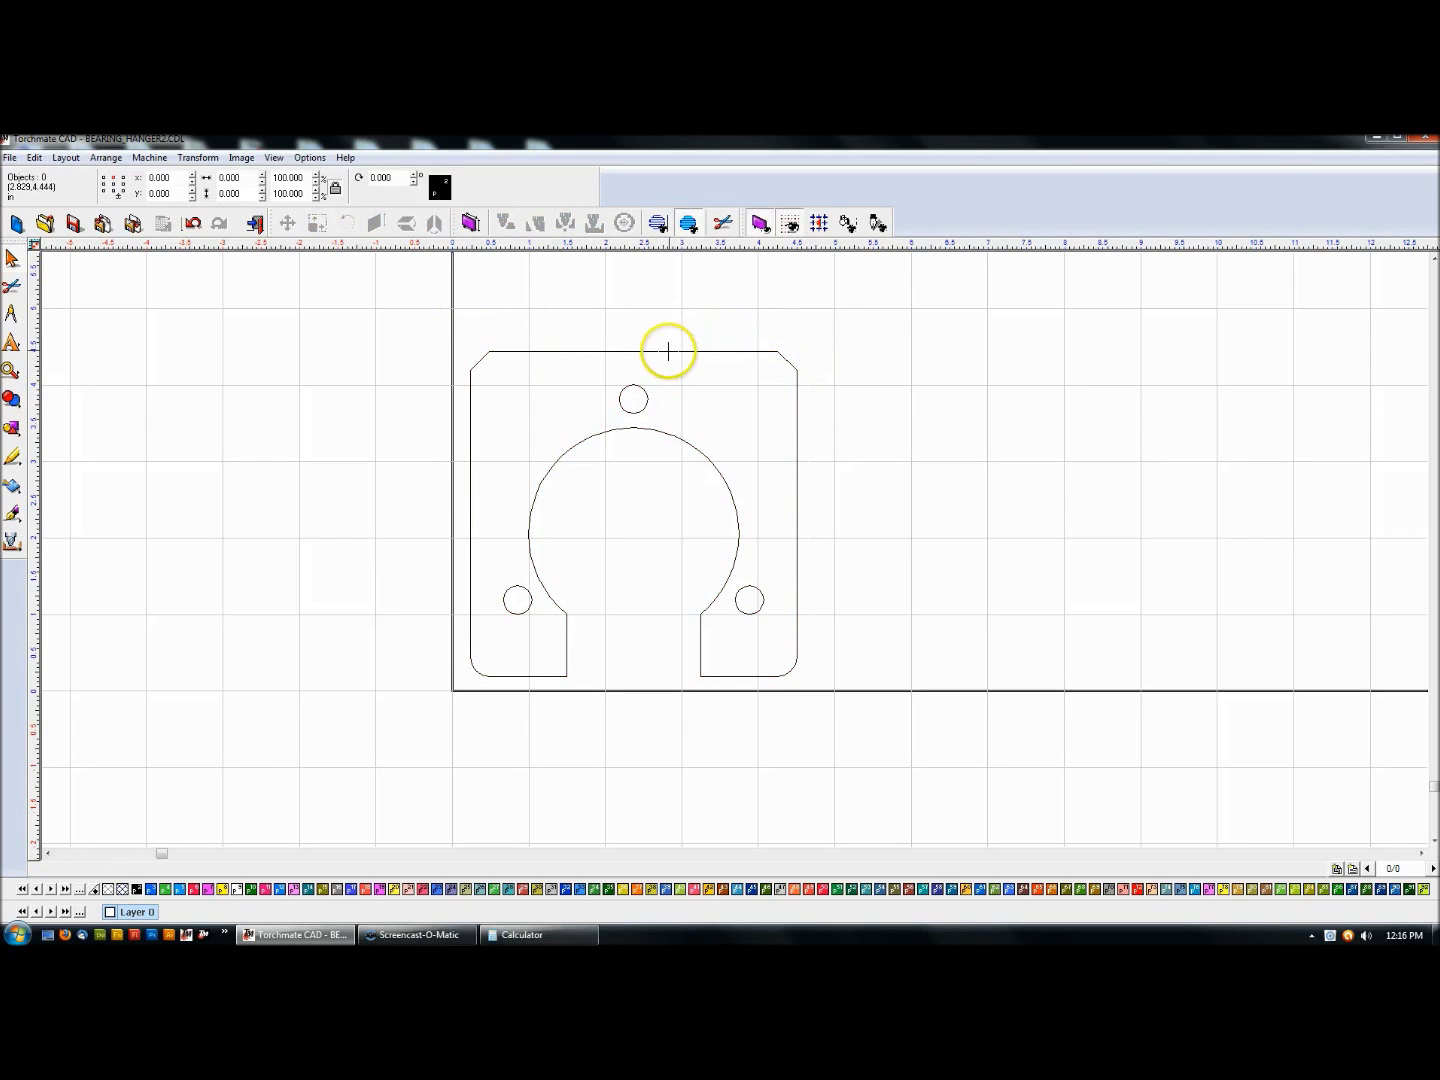
Rotate the plate 90 degrees clockwise so the slot opens to the left.
left_click(665, 351)
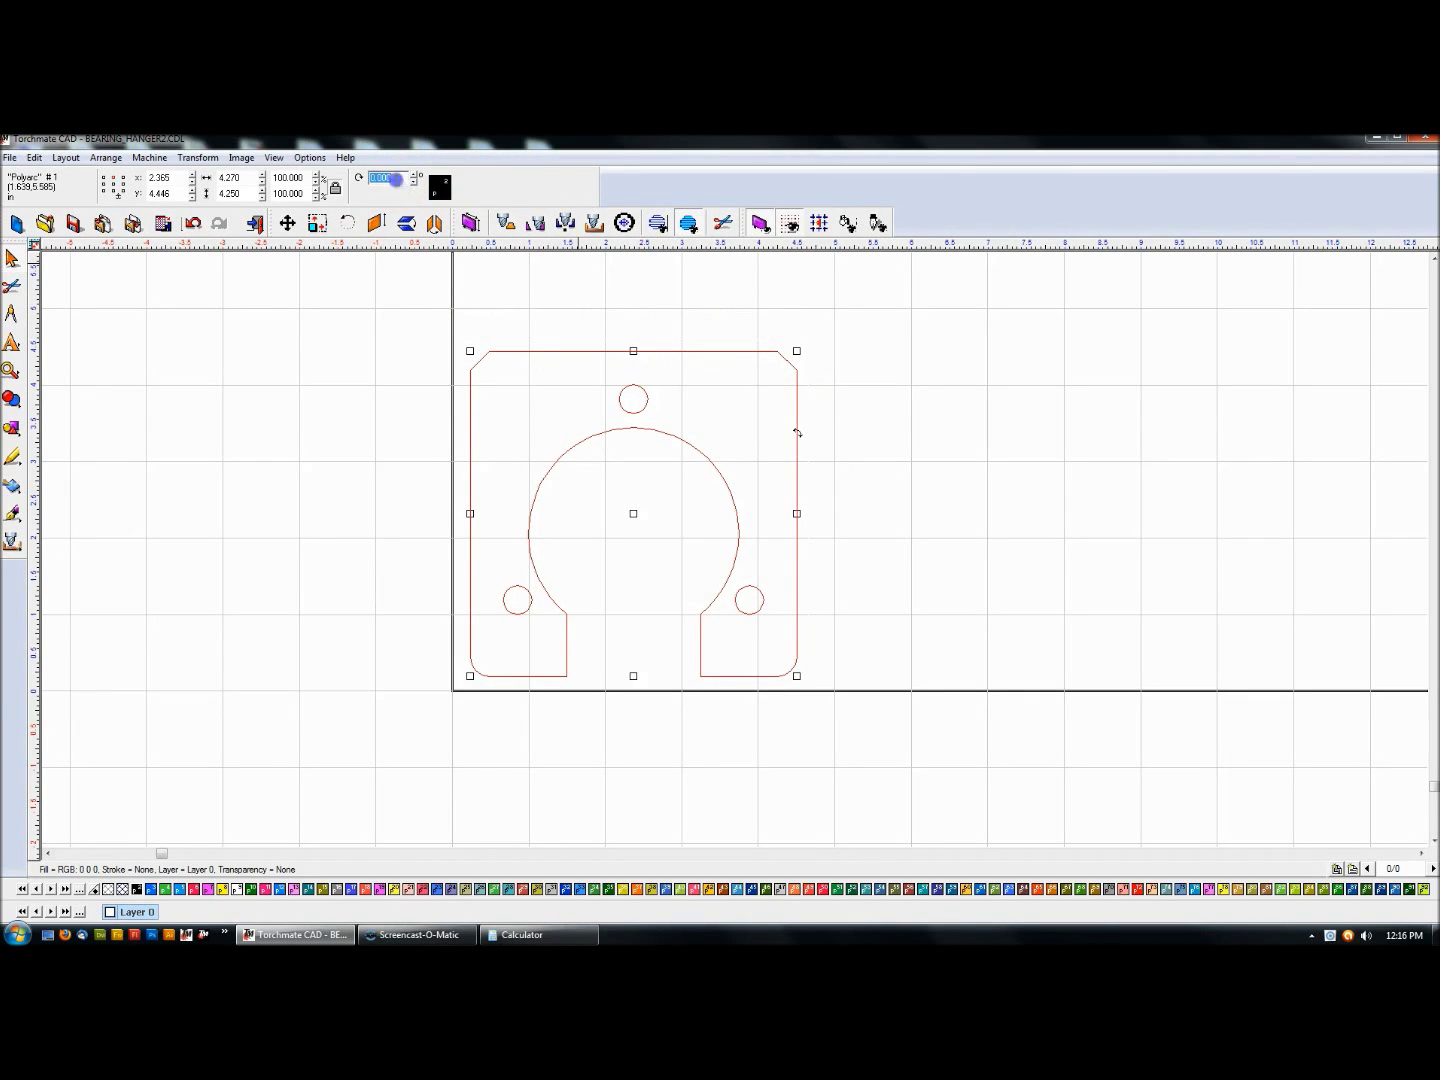
key("Return")
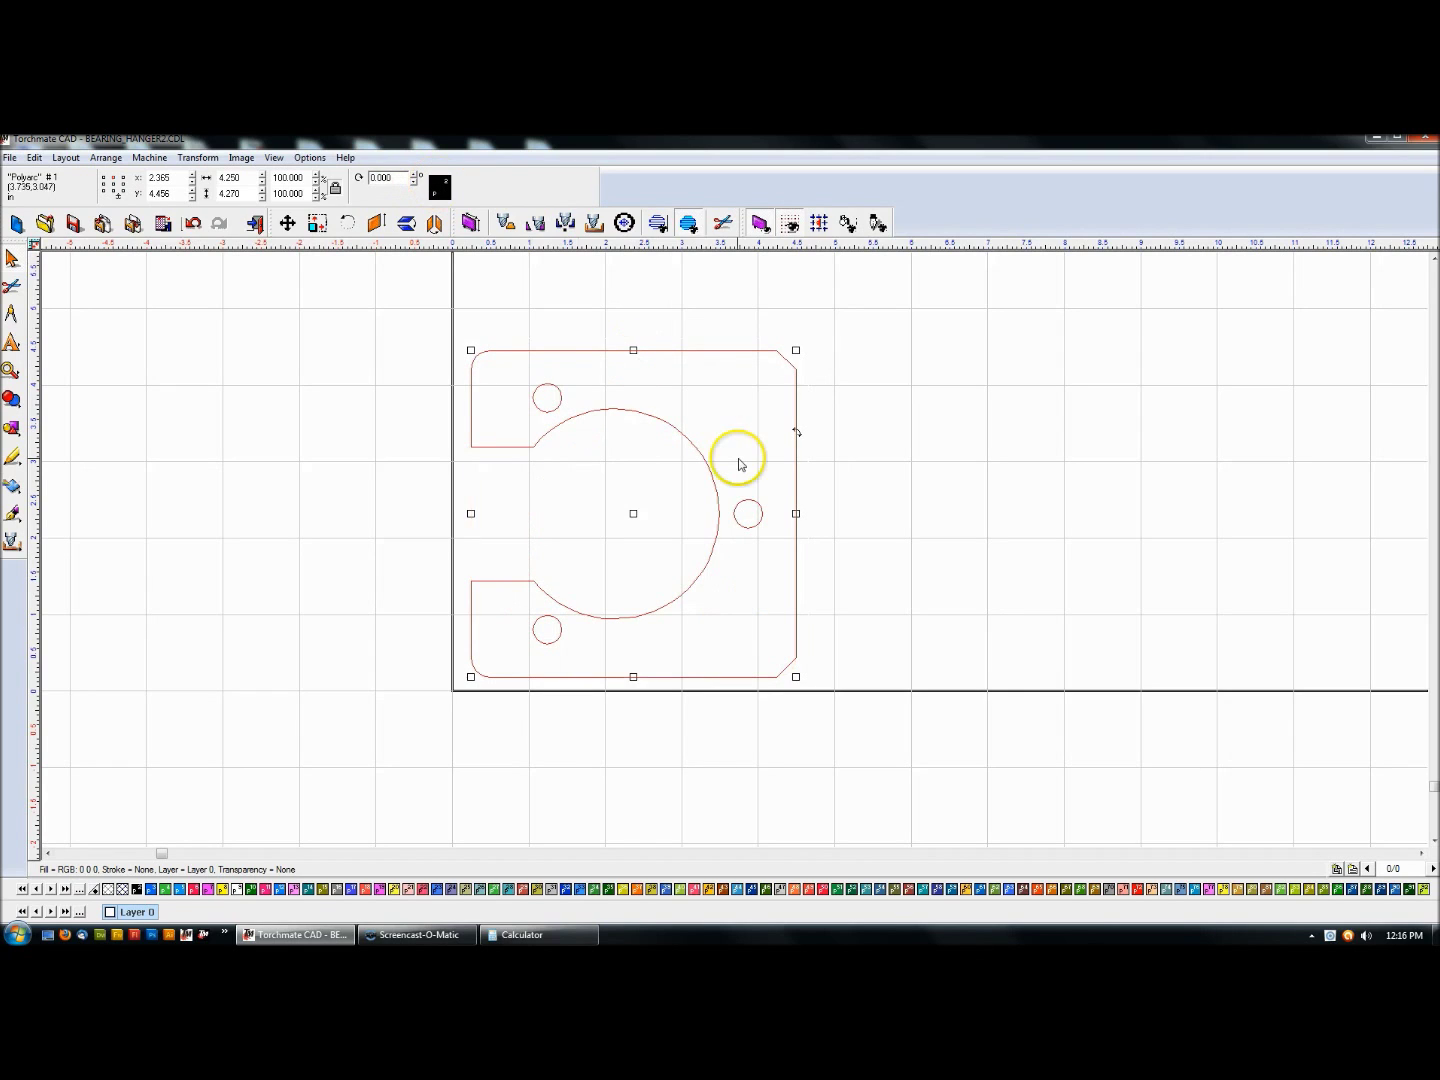
left_click(815, 462)
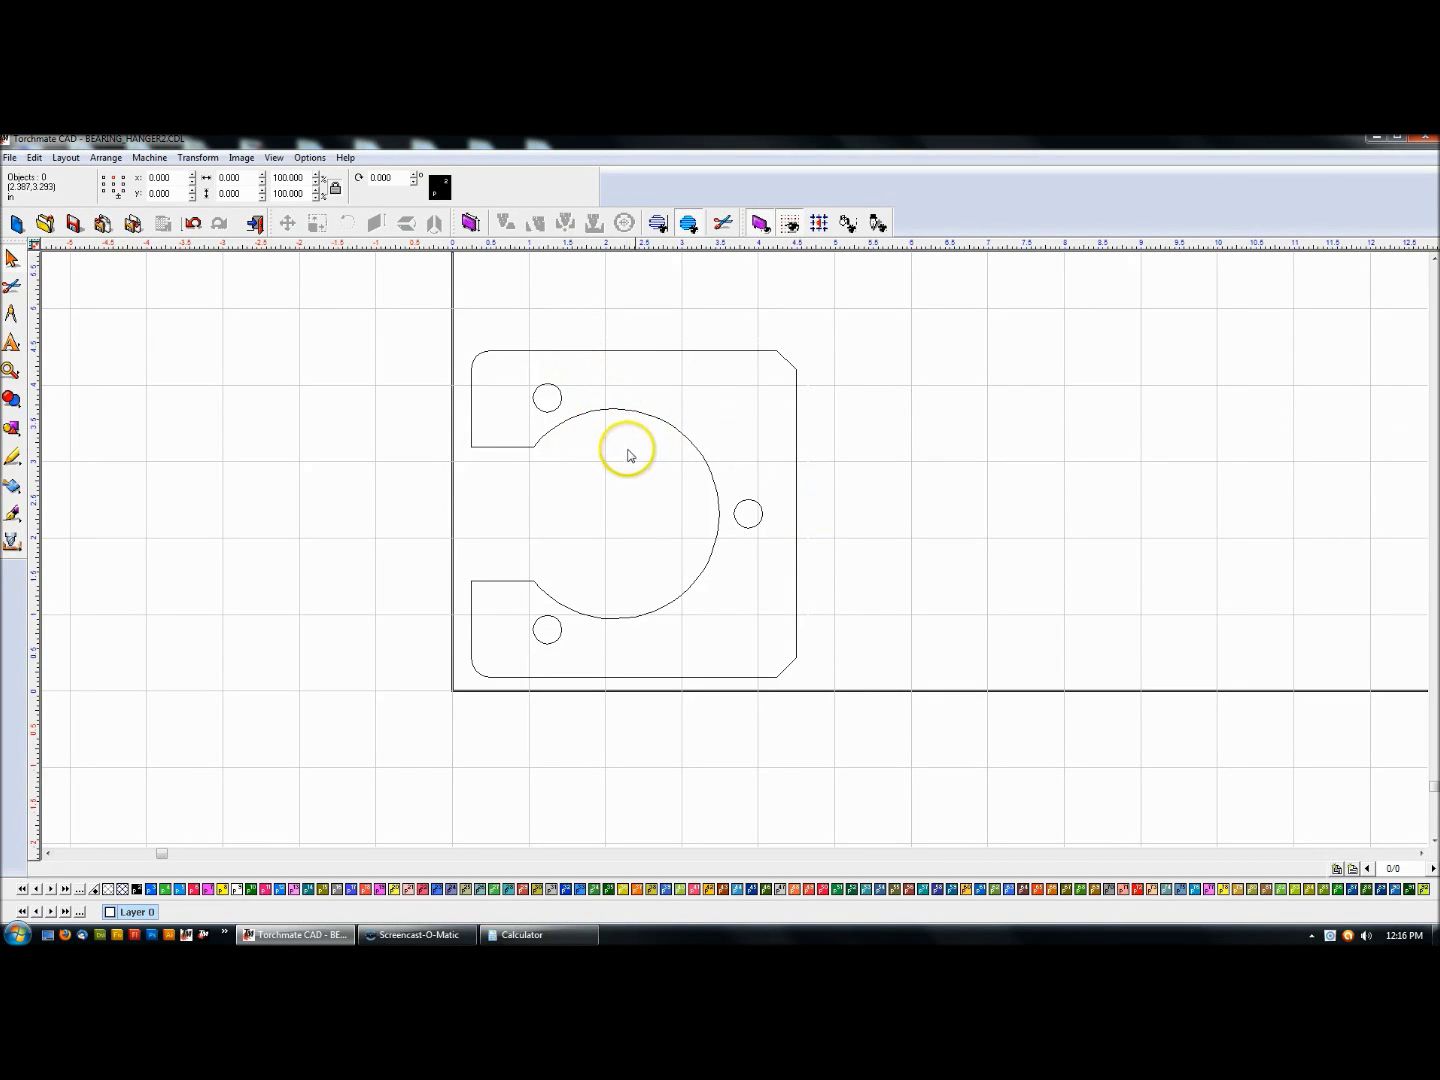
Draw a rectangle in the empty area left of the plate and set its width and height to 4.25 in.
left_click(306, 463)
left_click(14, 428)
left_click(116, 440)
left_click_drag(484, 323, 638, 497)
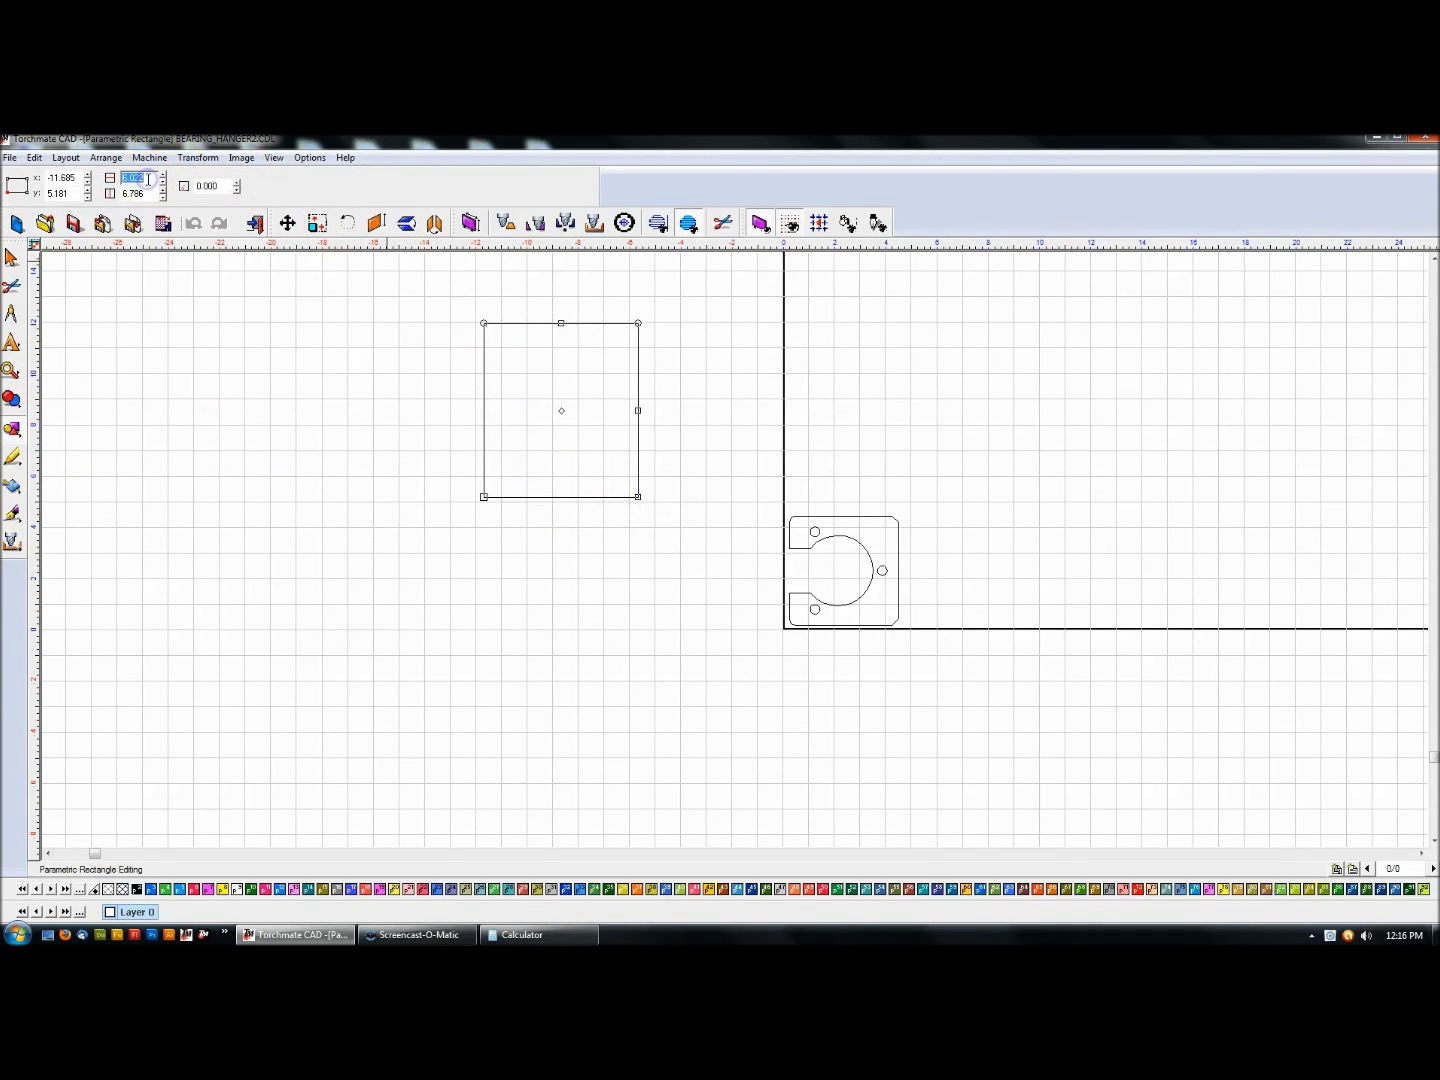
type("4.25")
key("Tab")
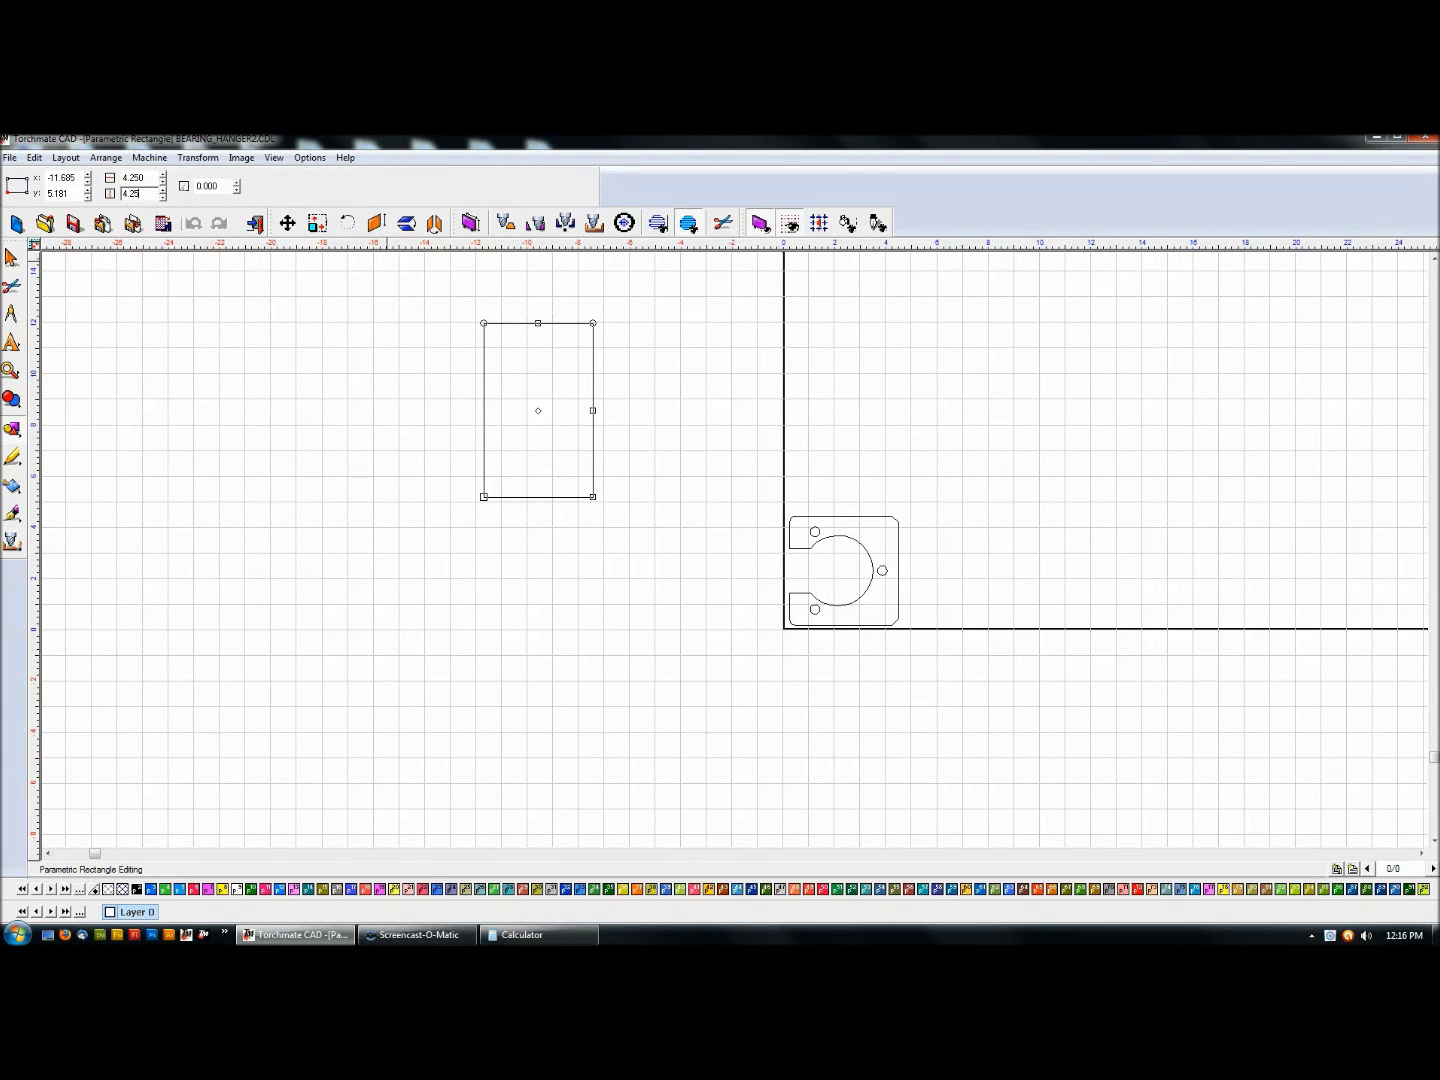
left_click(10, 257)
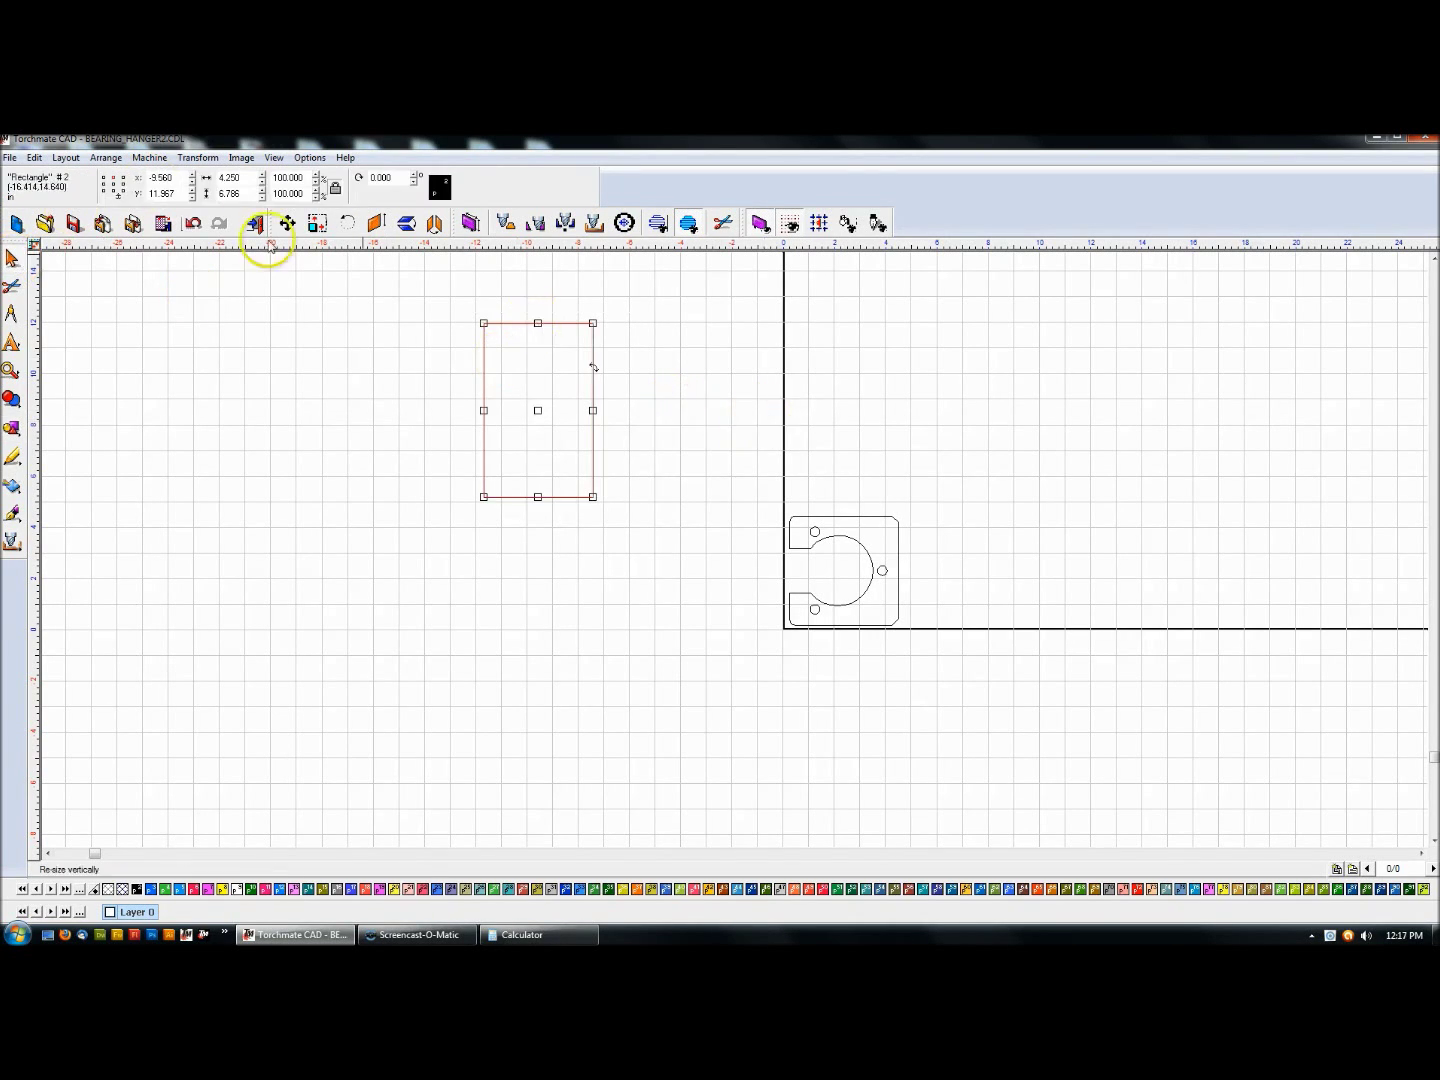
double_click(248, 194)
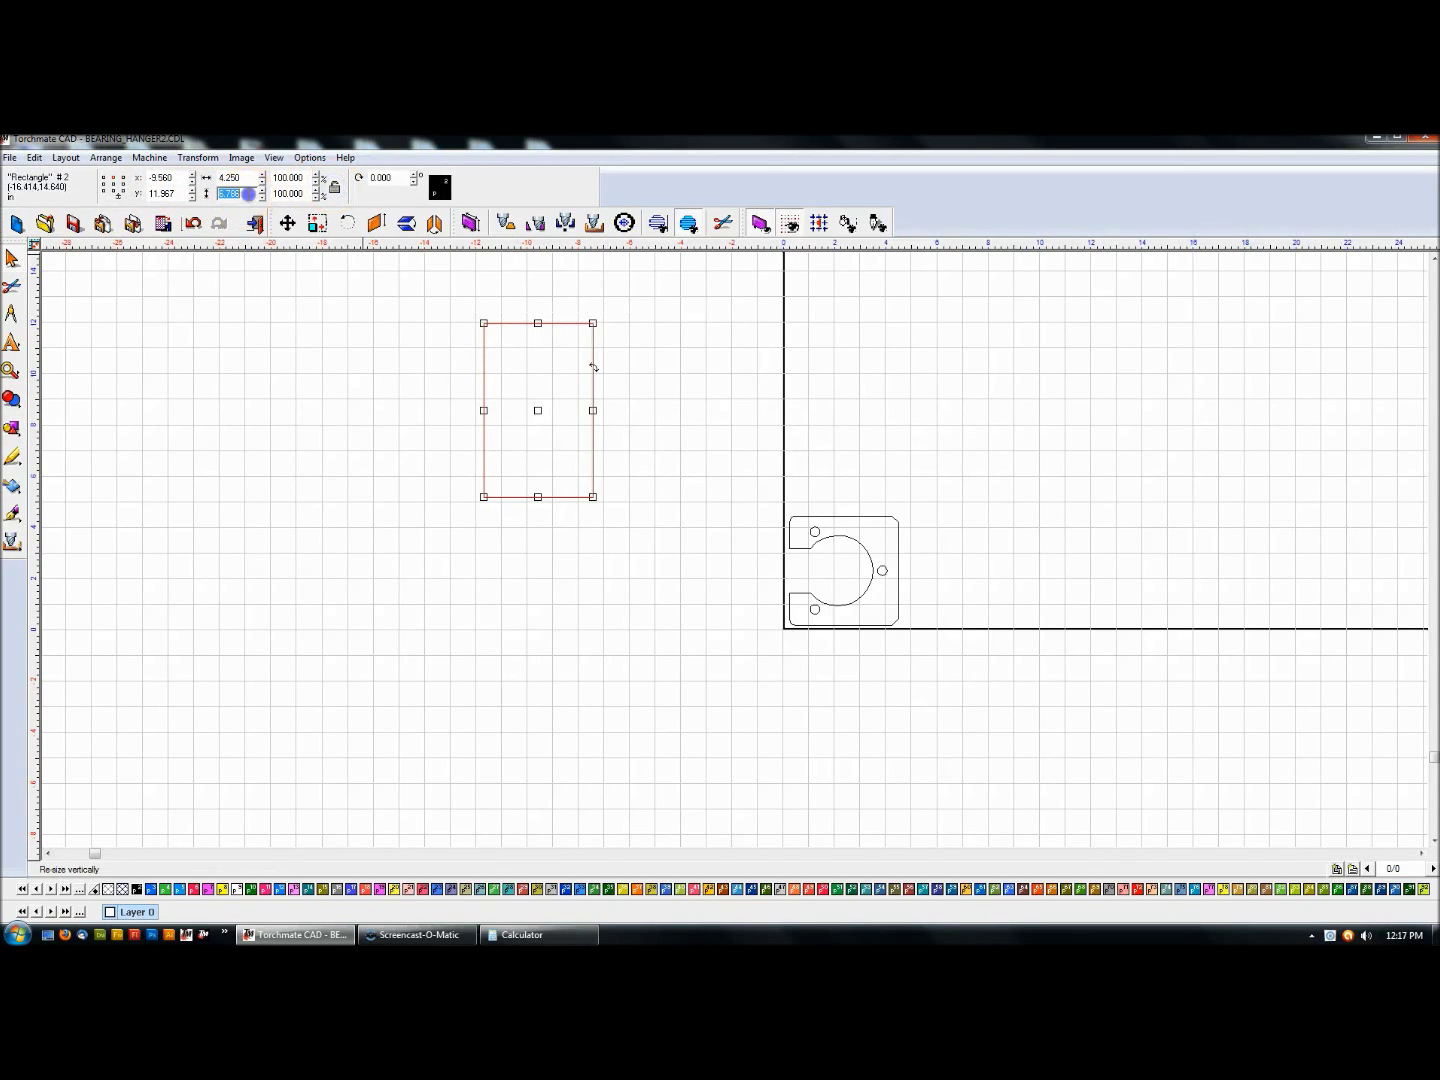
key("Return")
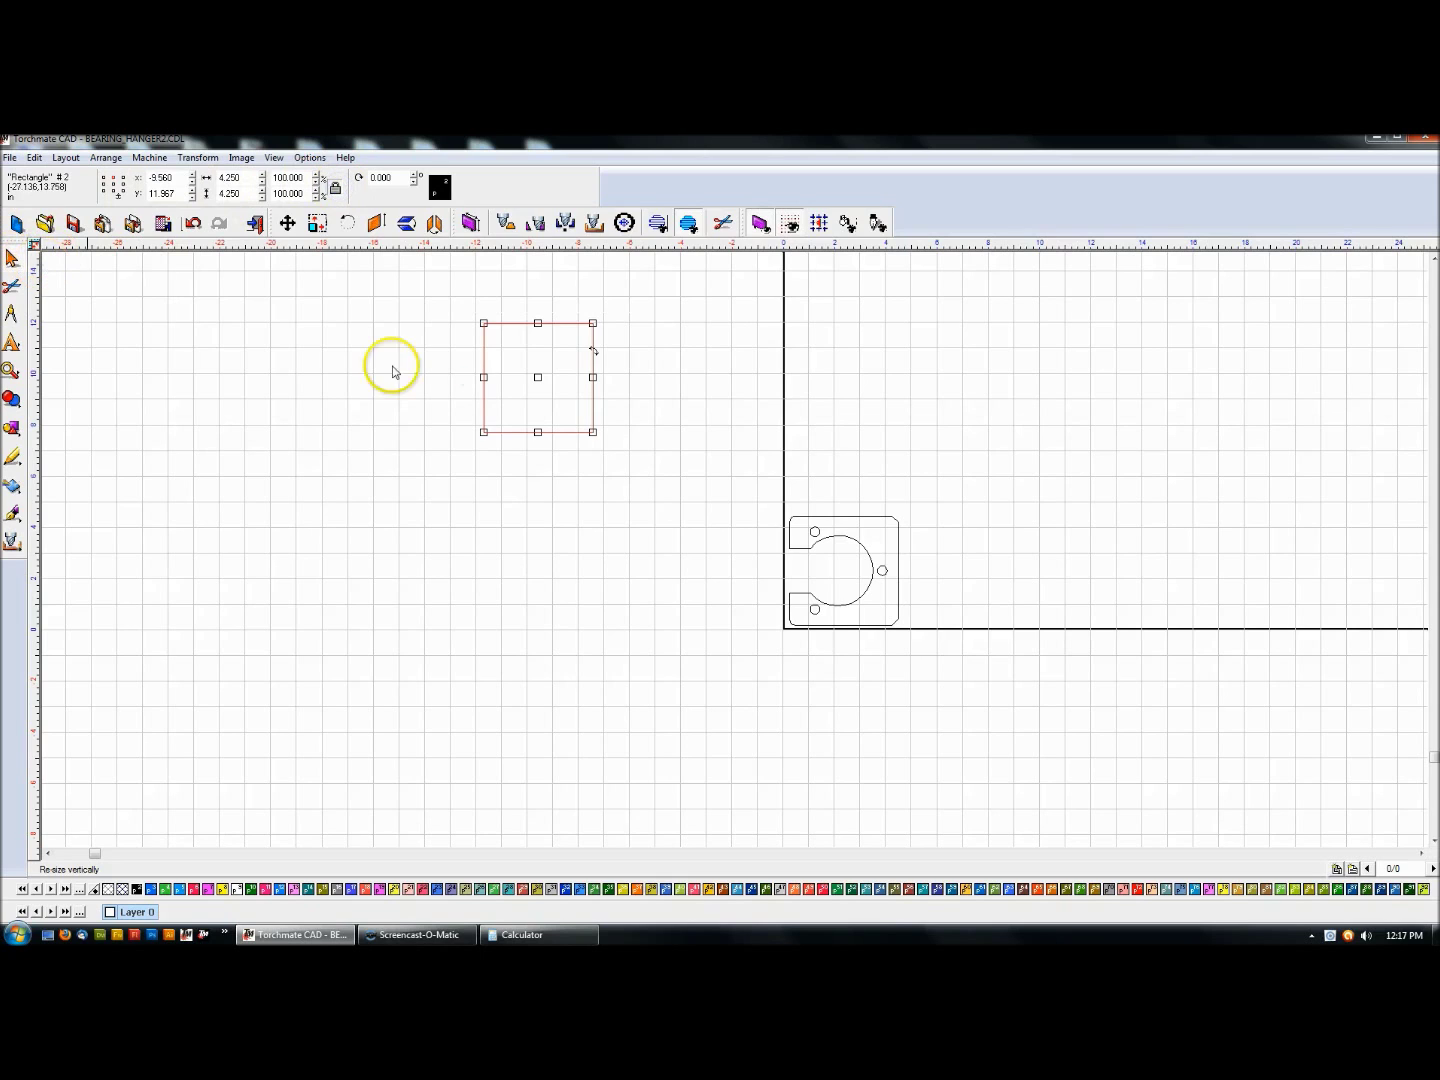
Move the 4.25 in square to just above the bearing hanger plate.
left_click(466, 376)
left_click(534, 321)
left_click_drag(537, 379, 860, 436)
left_click(849, 516)
left_click(236, 193)
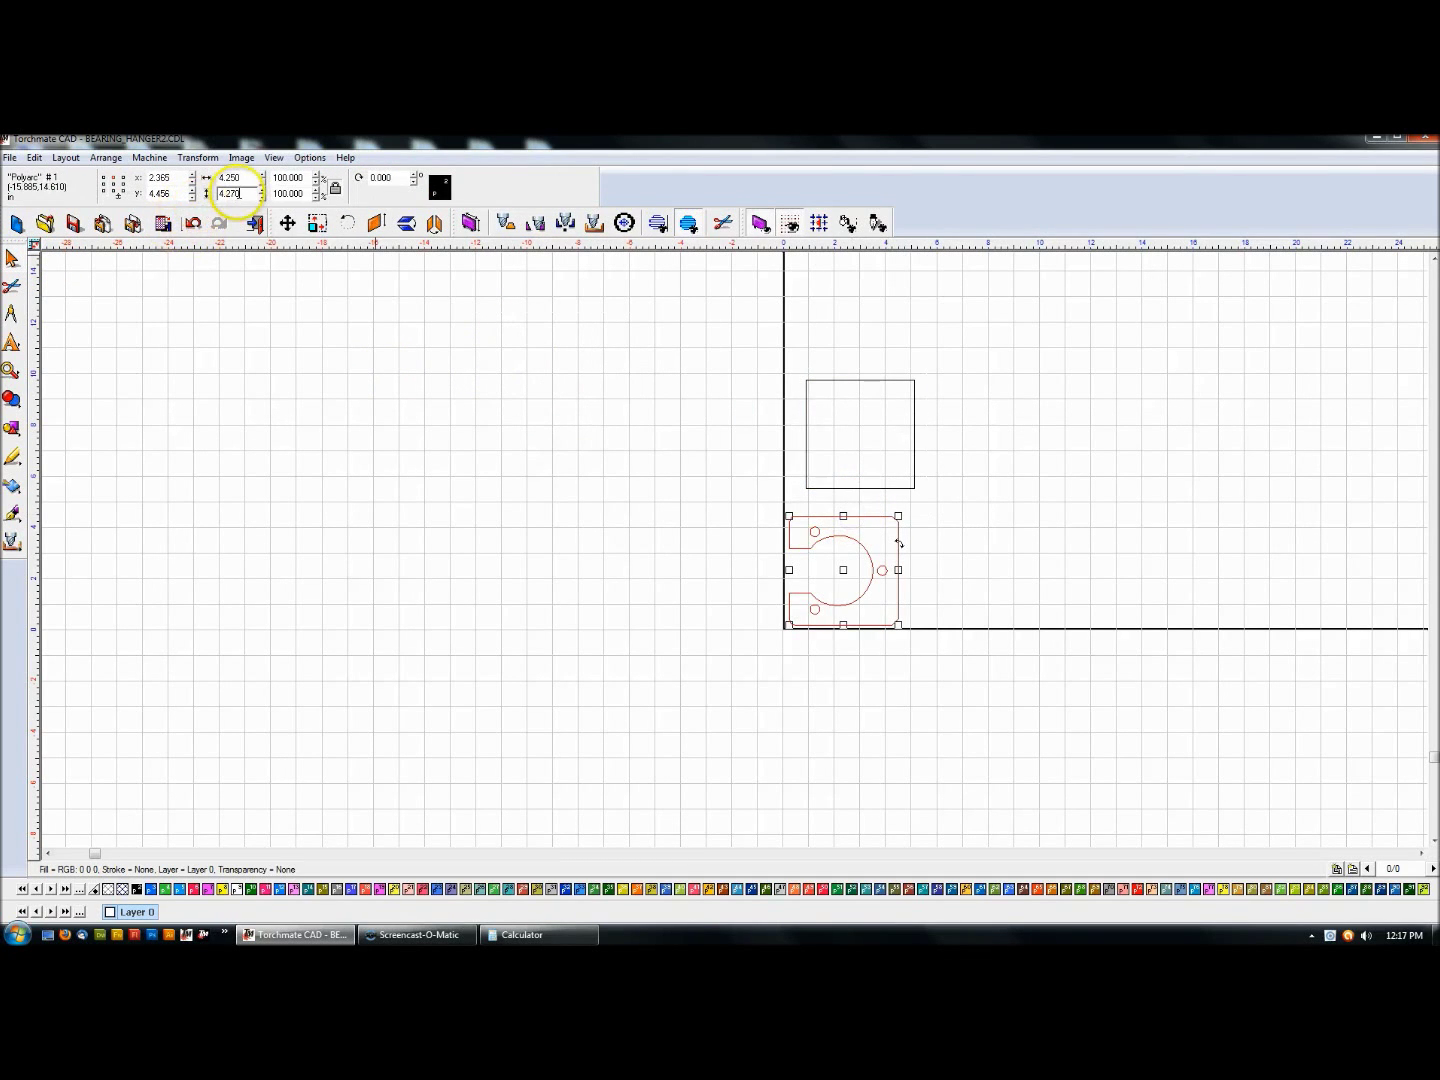
left_click(170, 192)
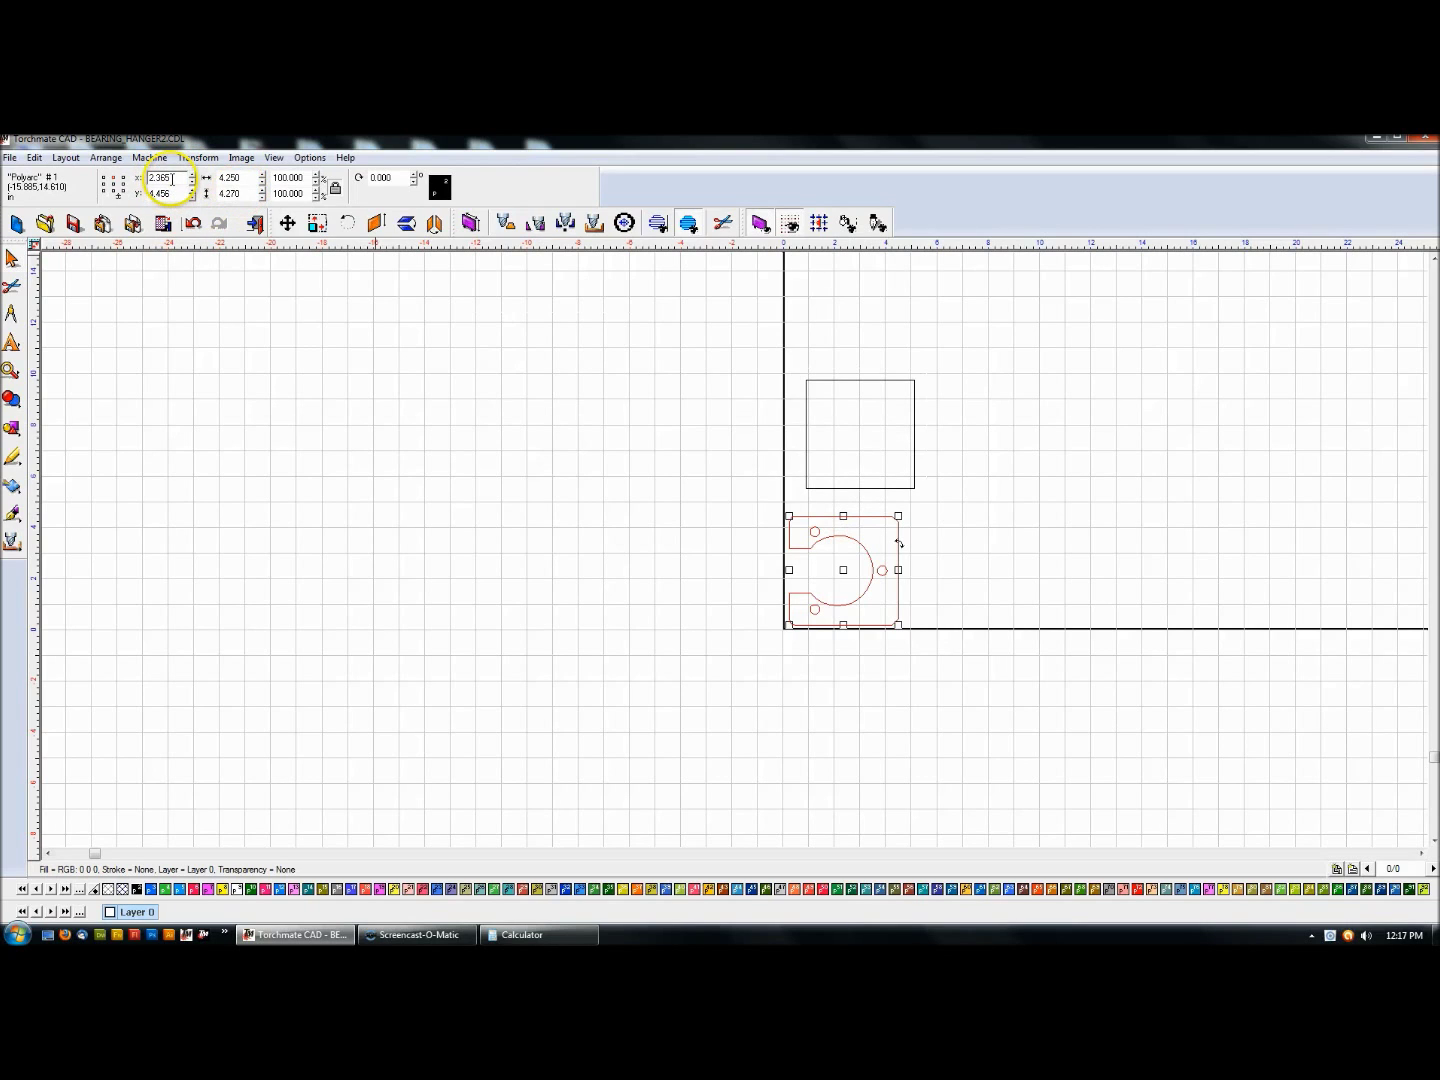
double_click(185, 194)
left_click(842, 376)
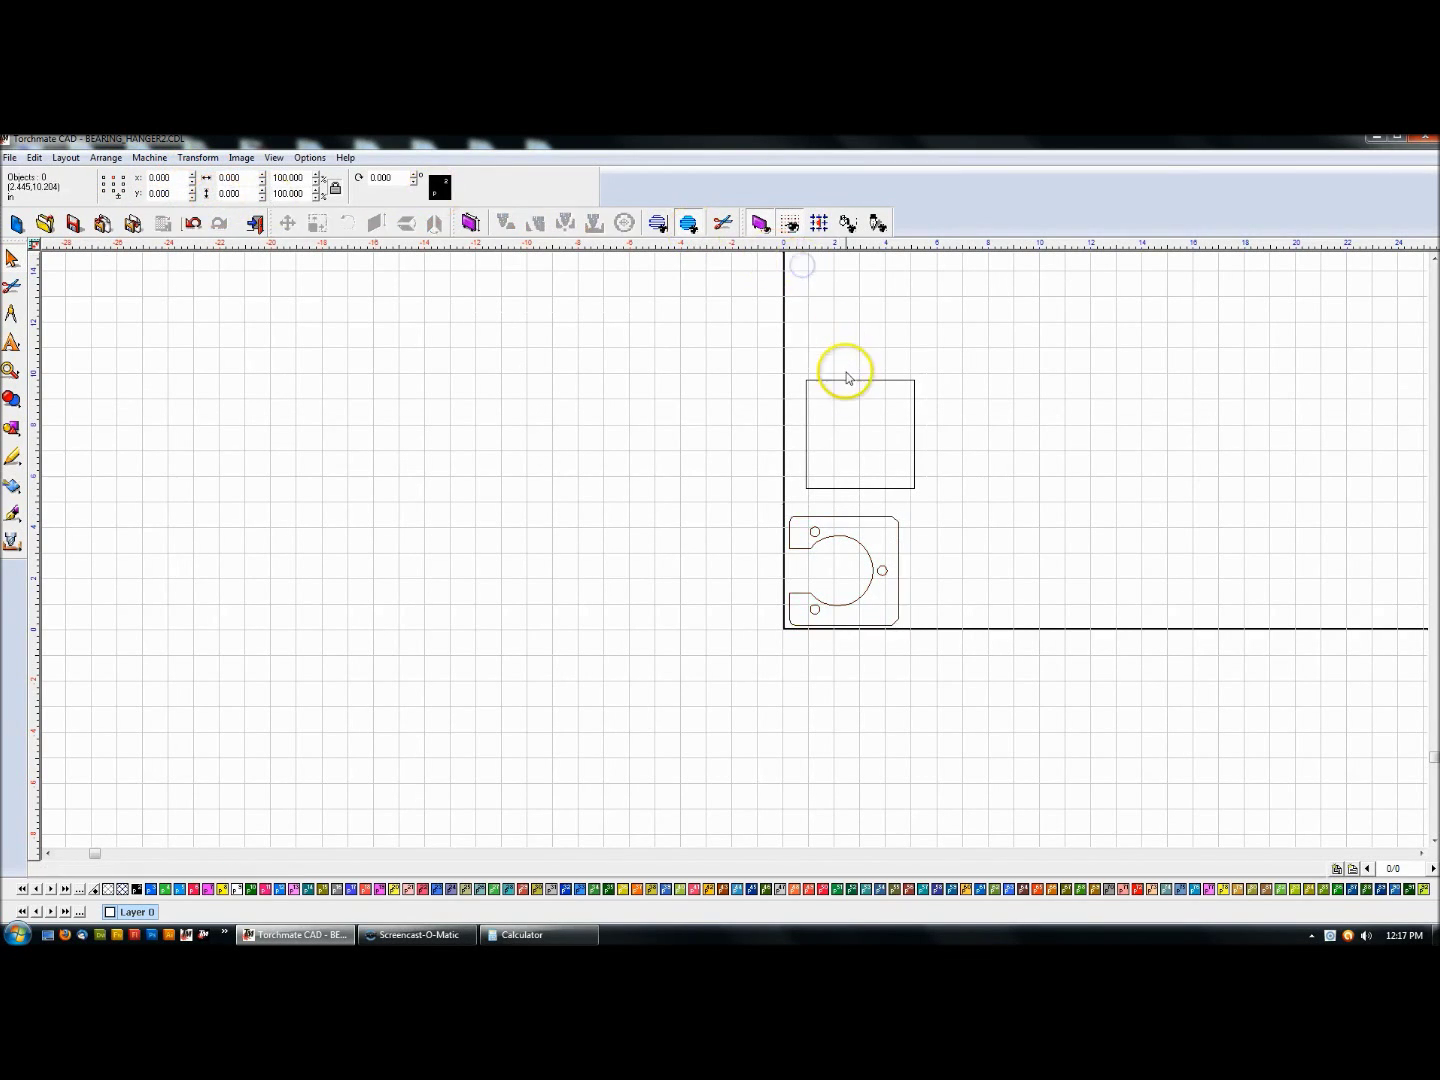
Align the square with the bearing hanger plate so their centers match both horizontally and vertically.
left_click(845, 378)
left_click(846, 516, "shift")
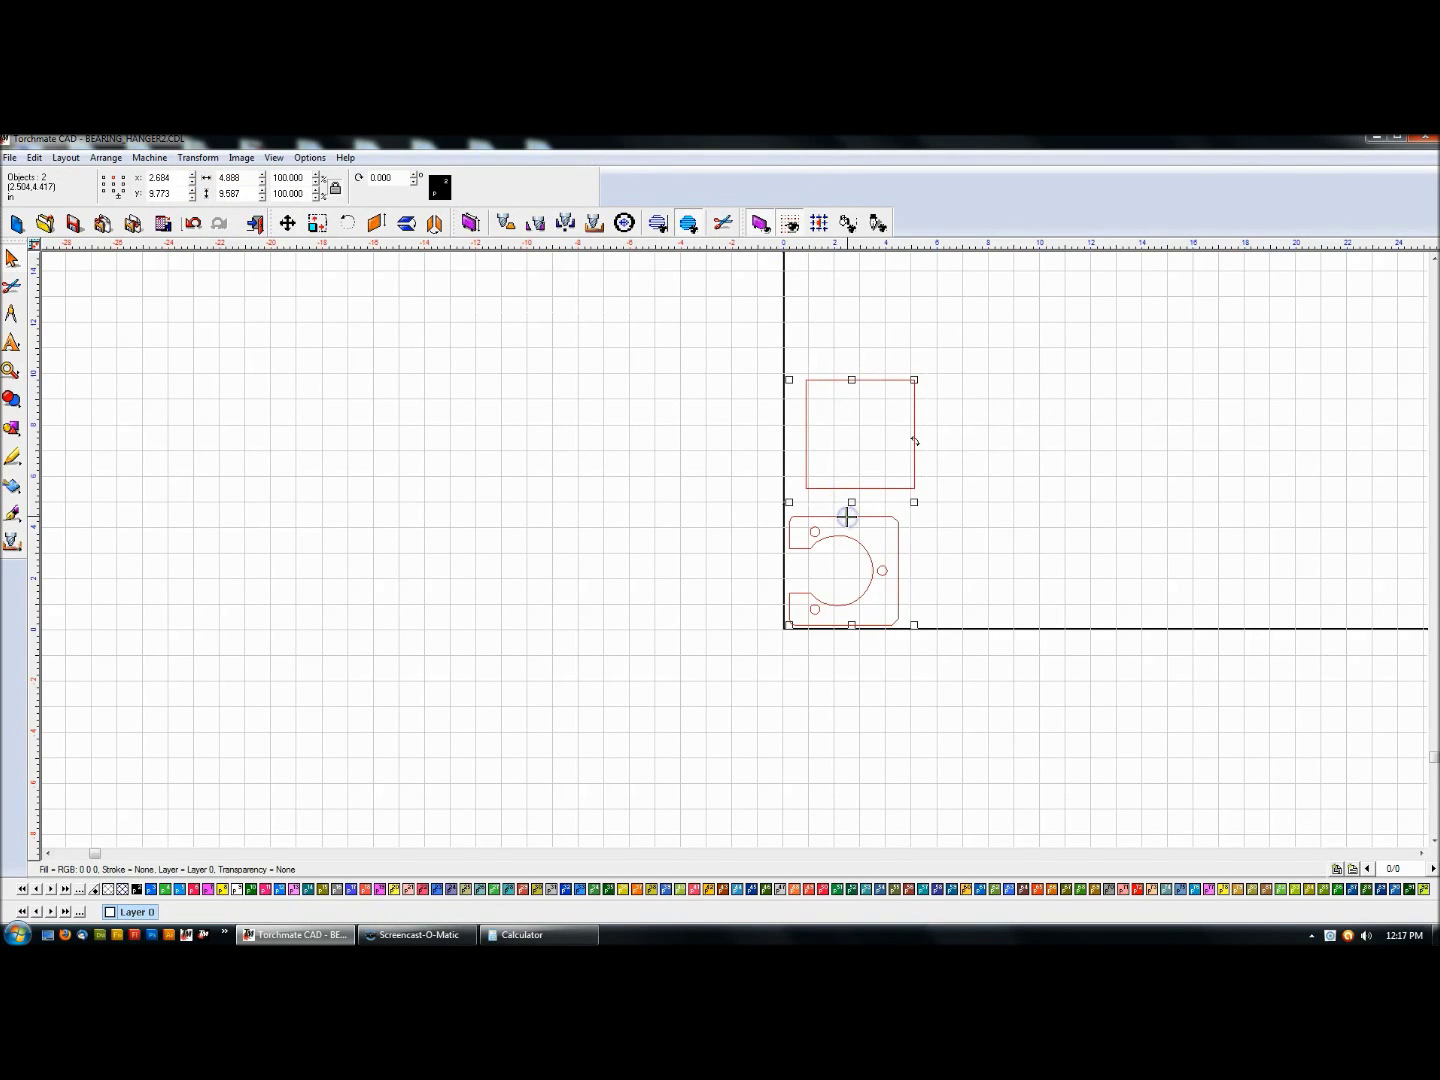
key("c")
key("e")
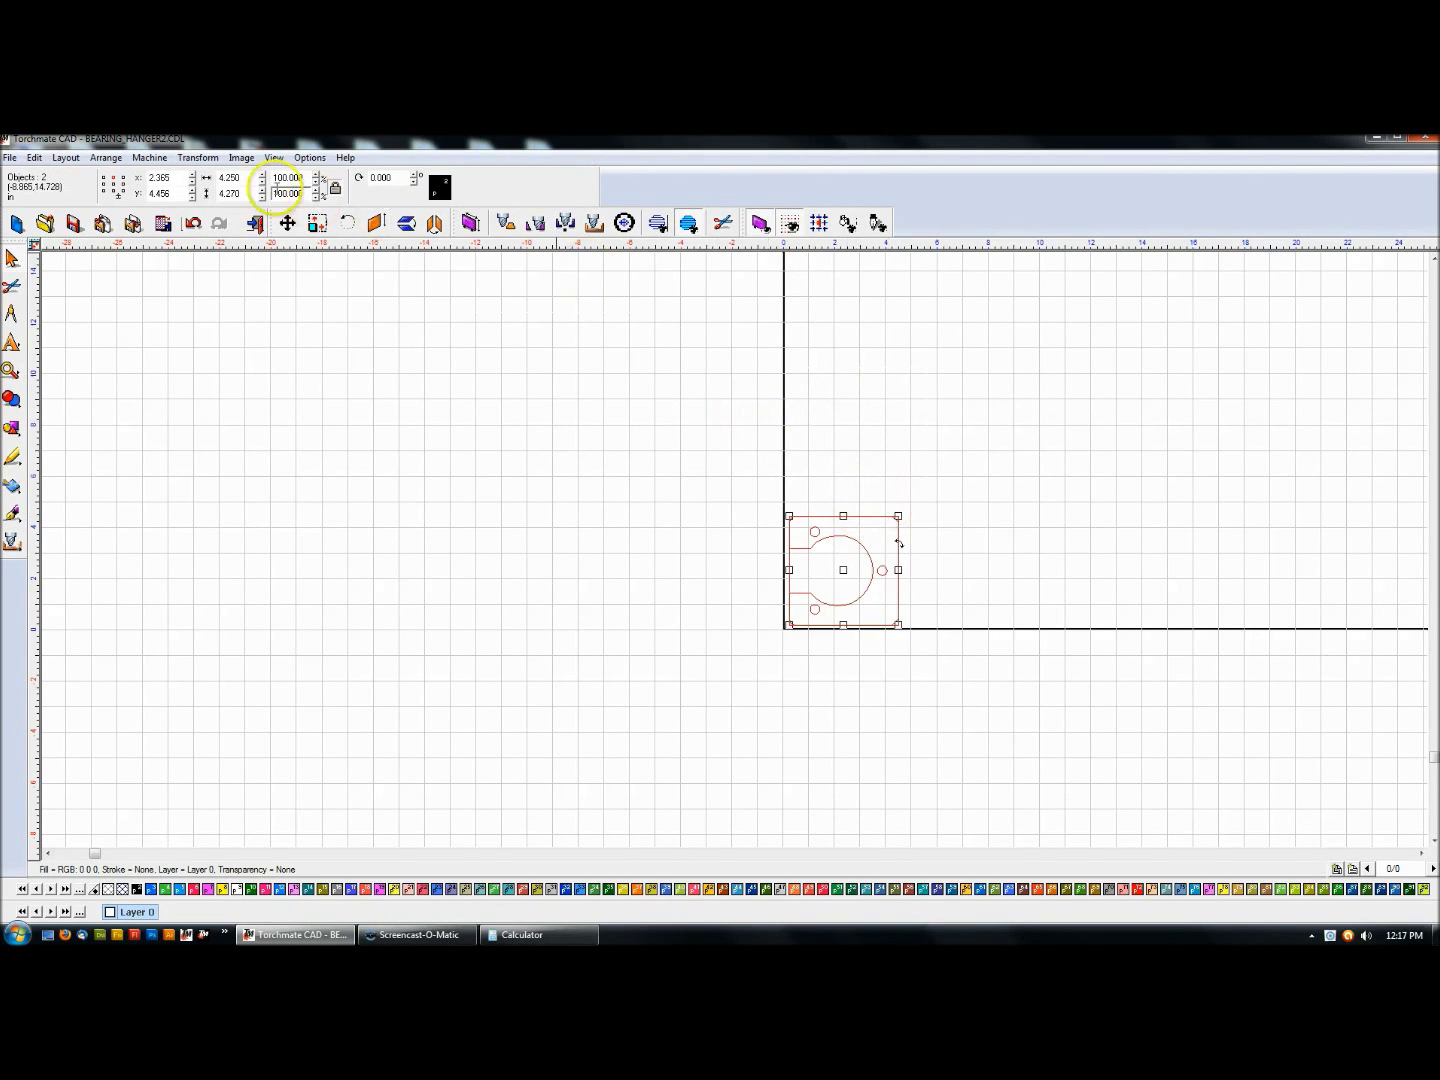
Move the square straight up by 4 in so its lower edge slightly overlaps the top of the plate.
left_click(547, 408)
left_click(788, 566)
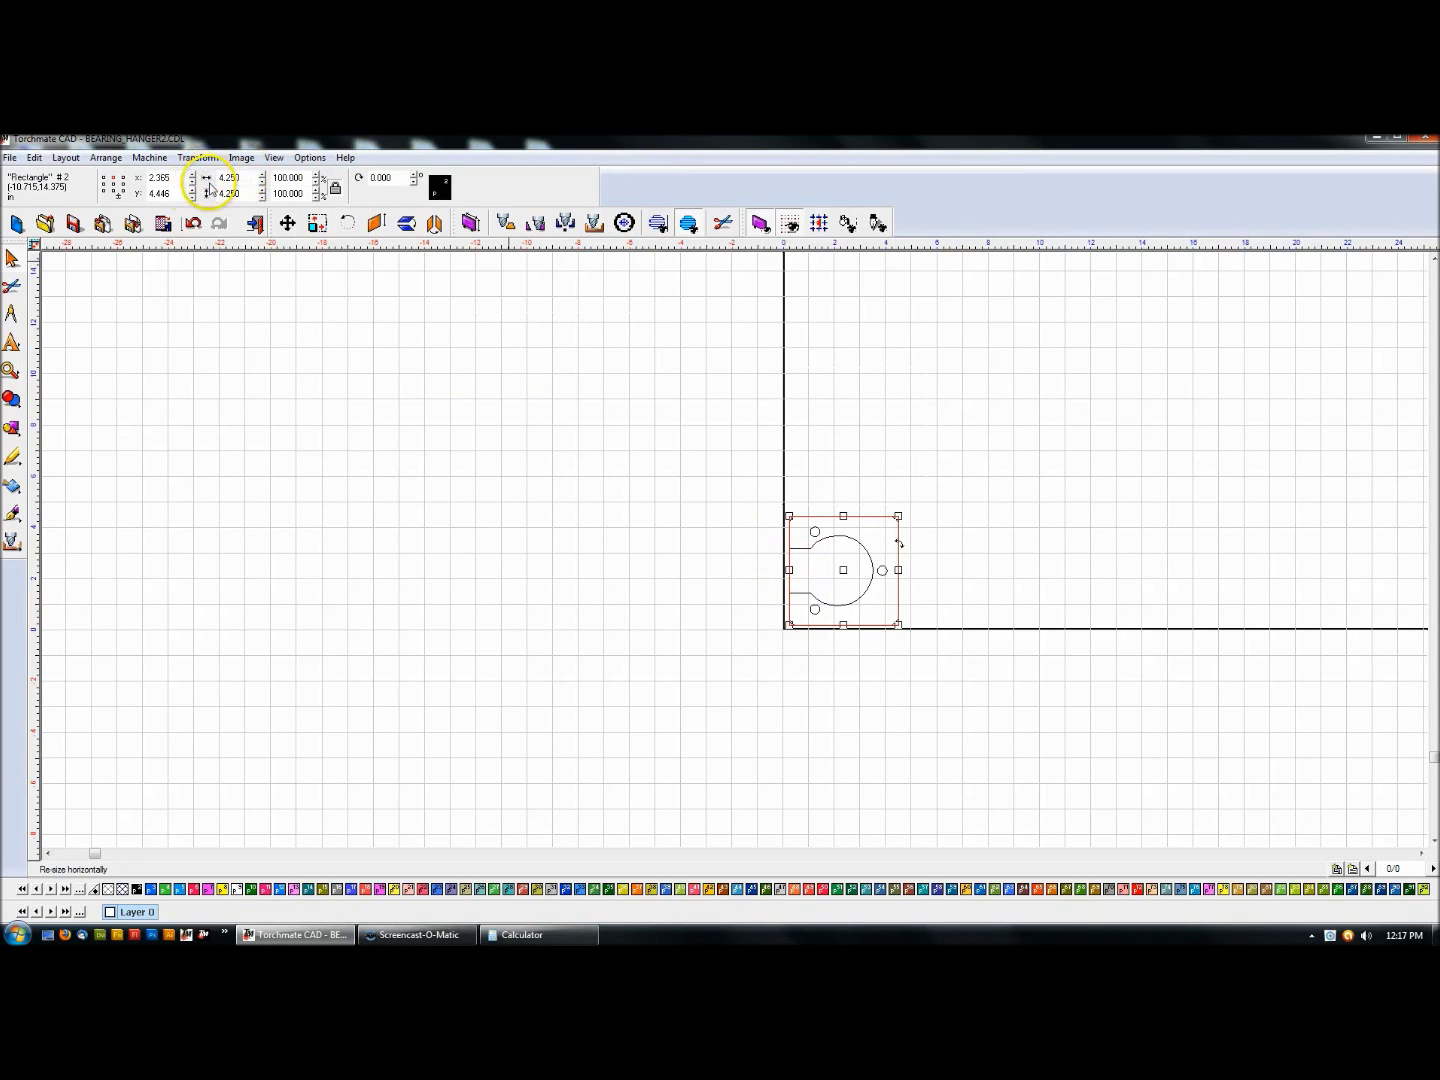
left_click(184, 194)
type("+4")
key("Return")
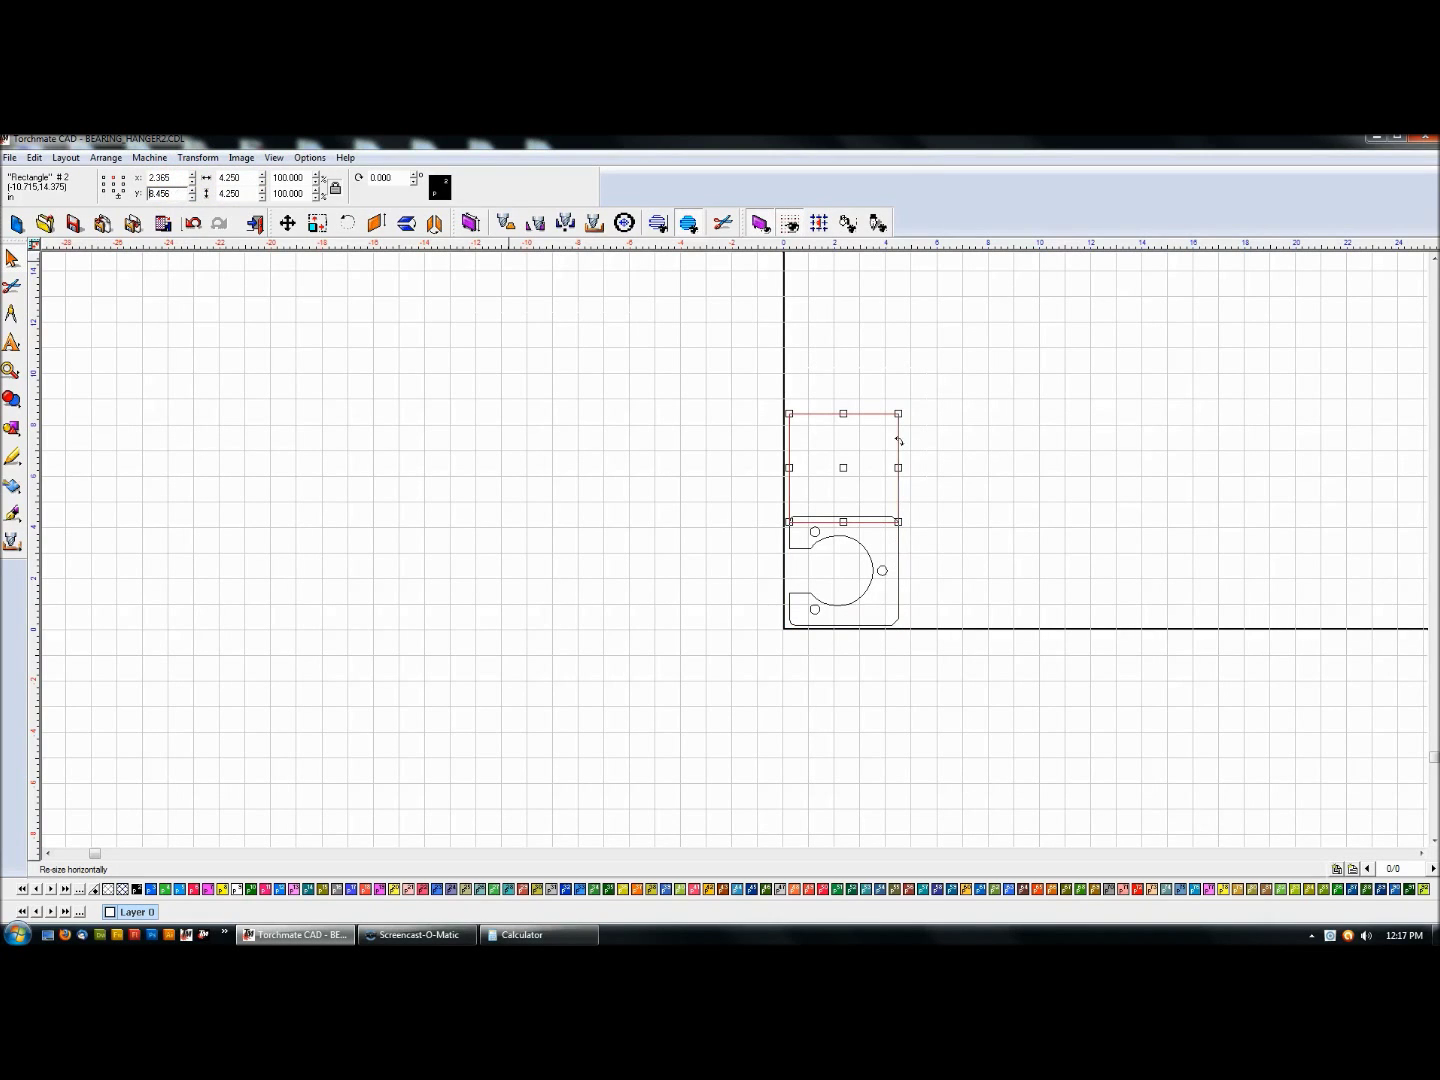
left_click(890, 476)
Weld the overlapping square and bearing hanger plate into one continuous outline.
scroll(890, 476, "up", 5)
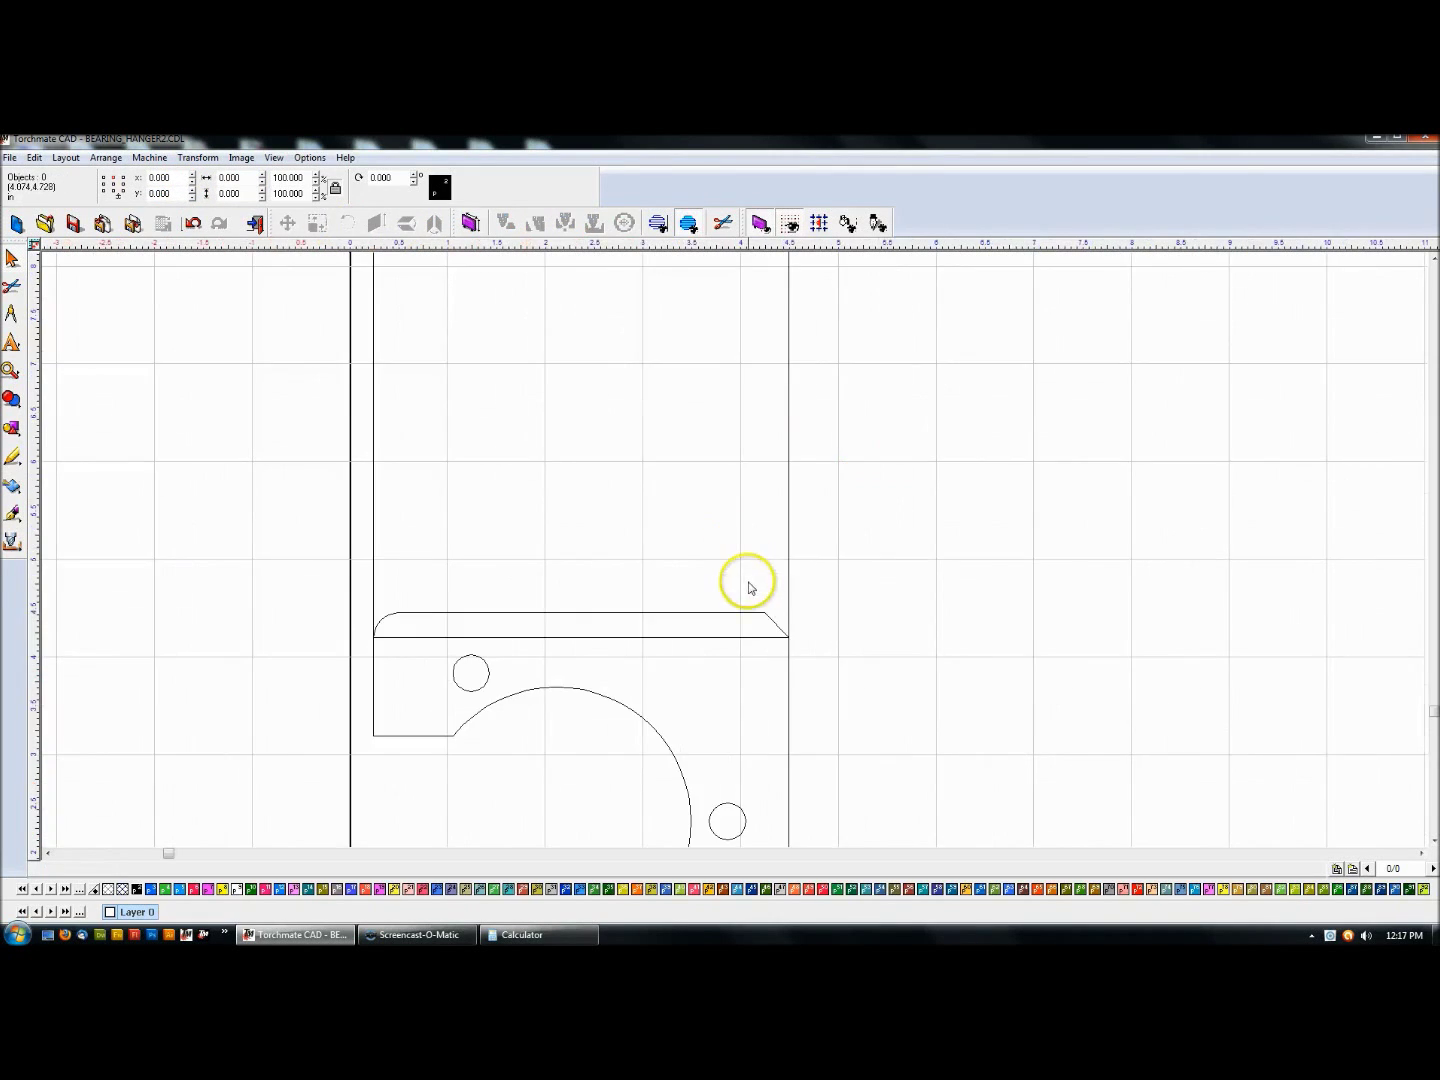
scroll(745, 592, "down", 5)
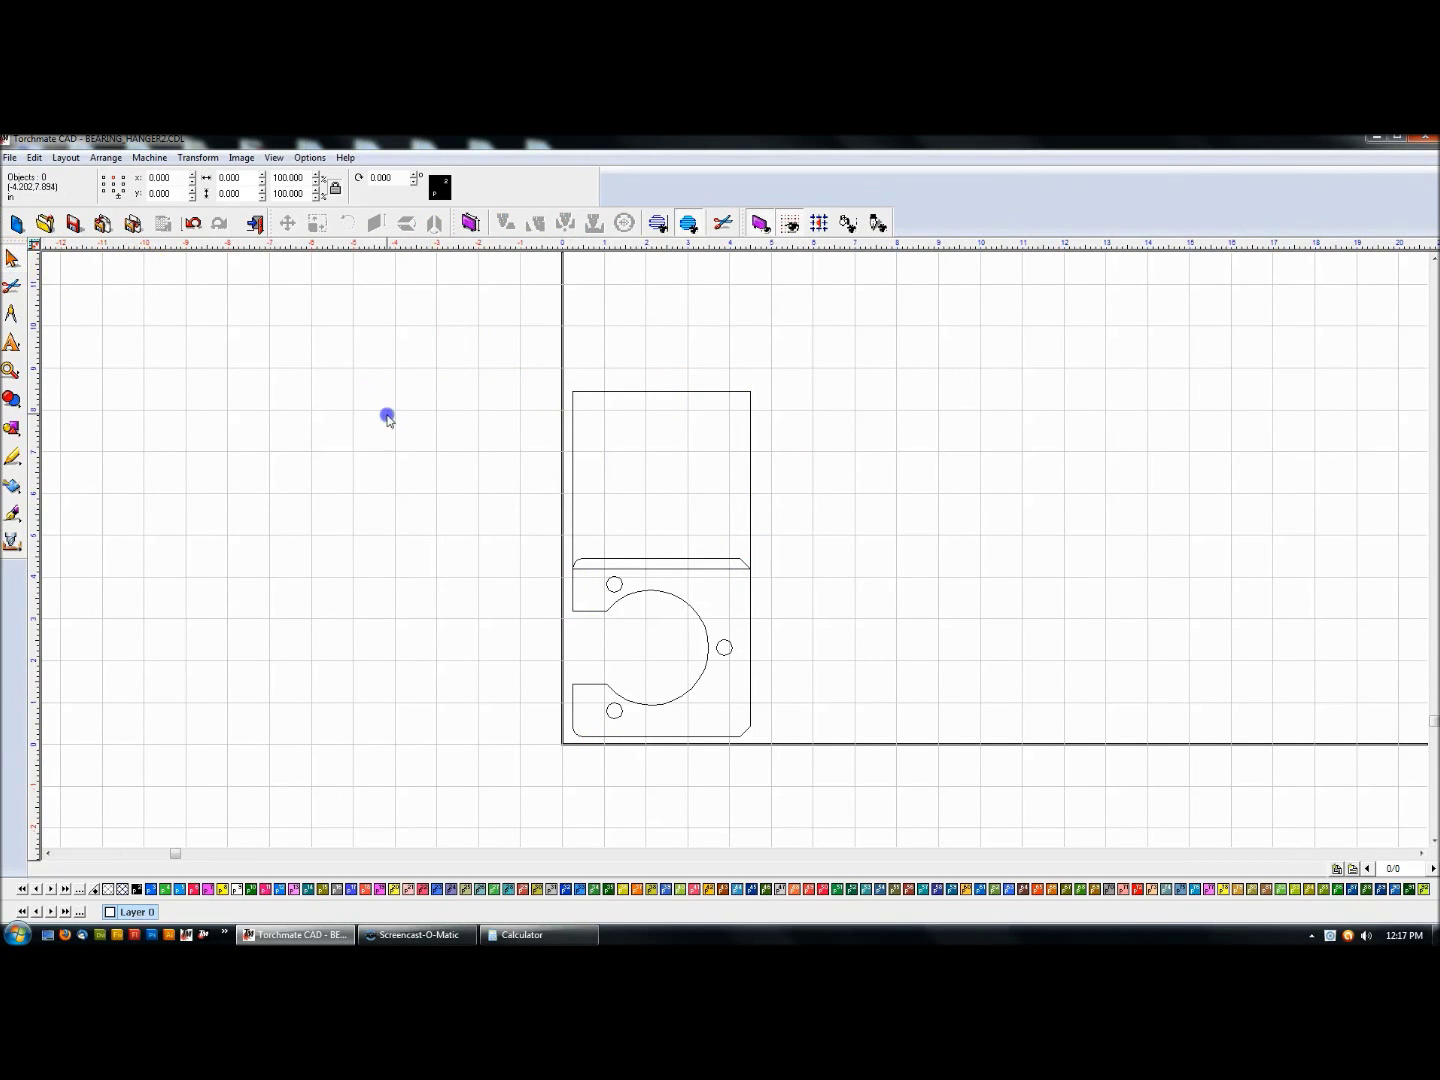
left_click_drag(487, 335, 847, 776)
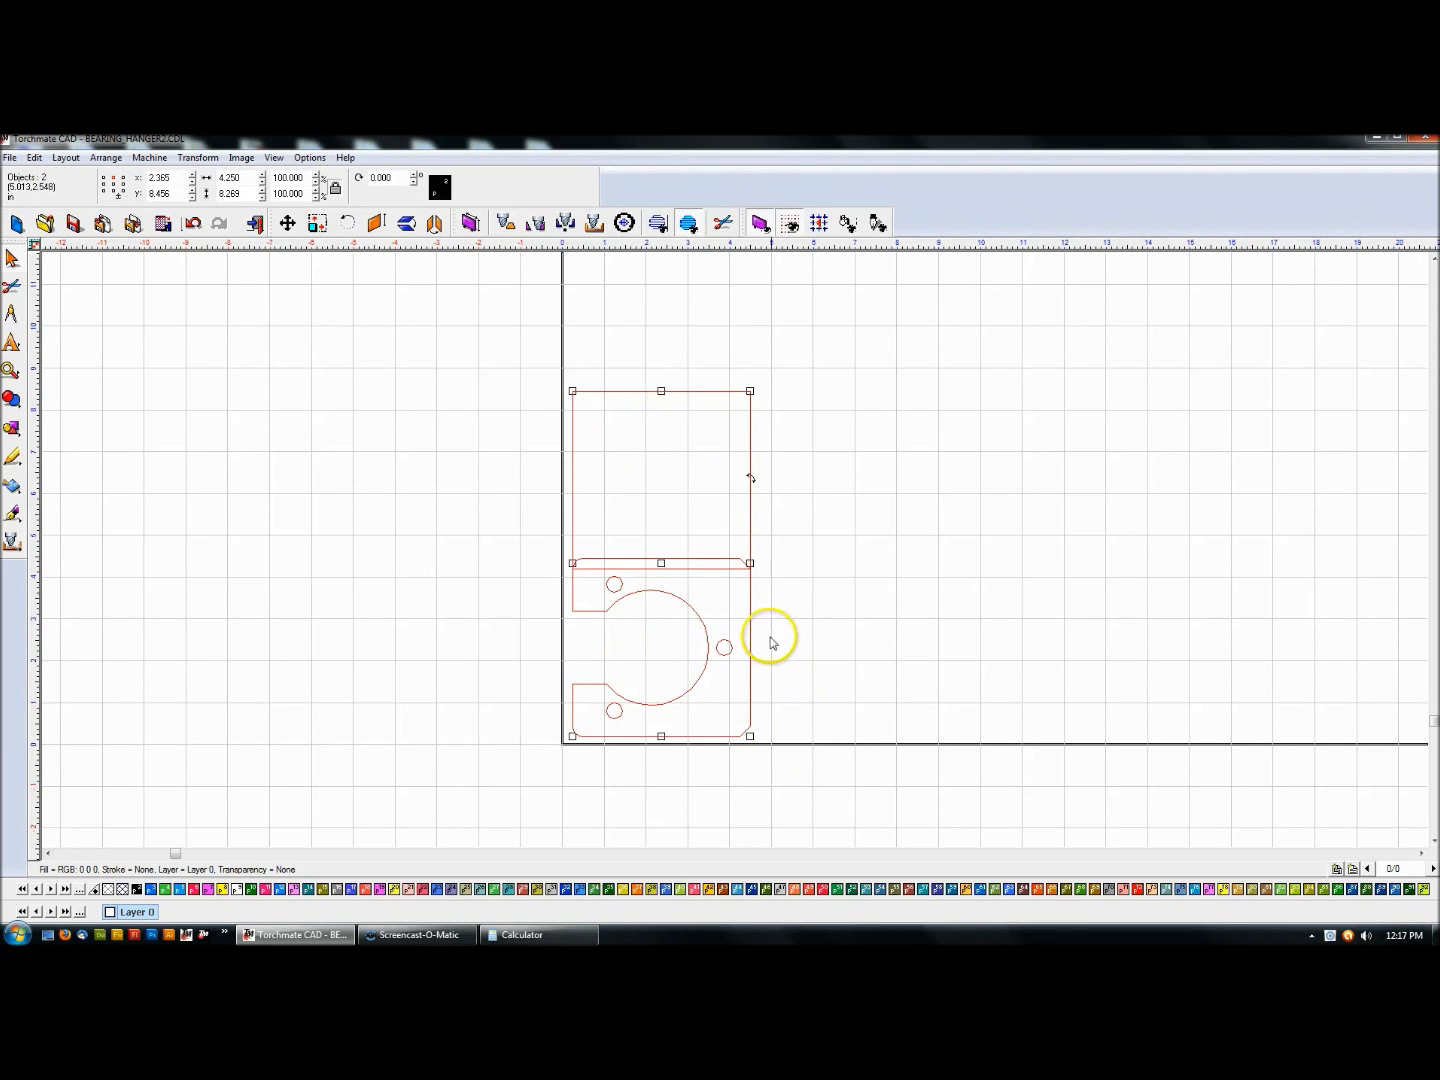
key("ctrl+w")
Delete the two redundant nodes on the long sides where the square joins the plate, and apply the node edit.
double_click(748, 547)
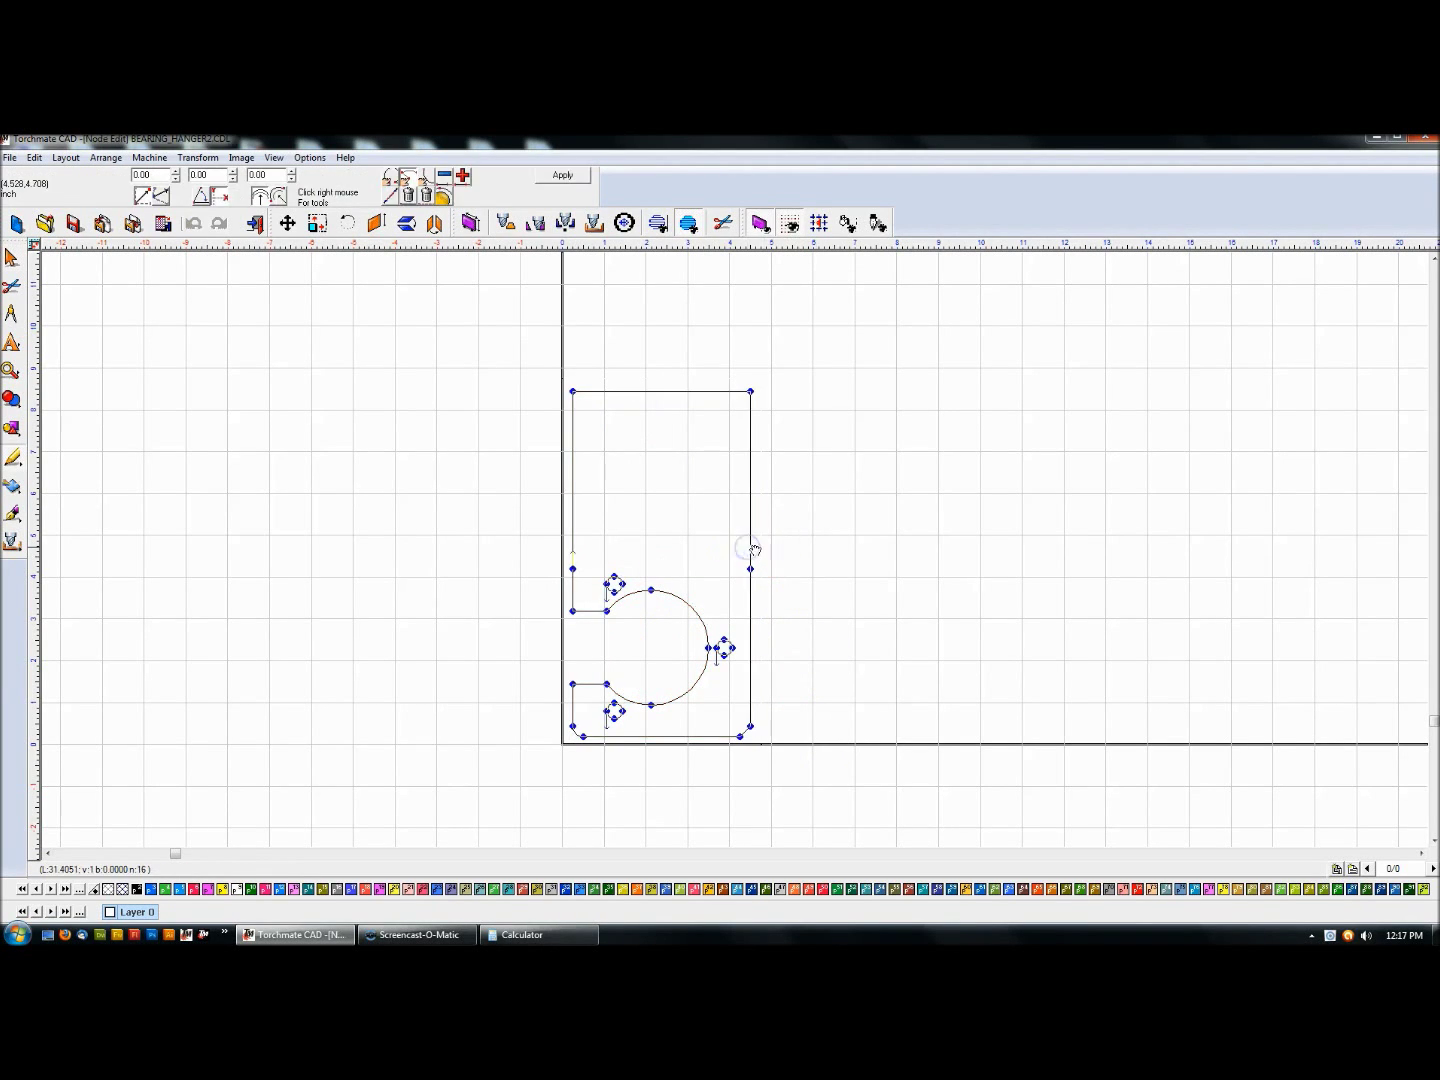
scroll(676, 541, "up", 5)
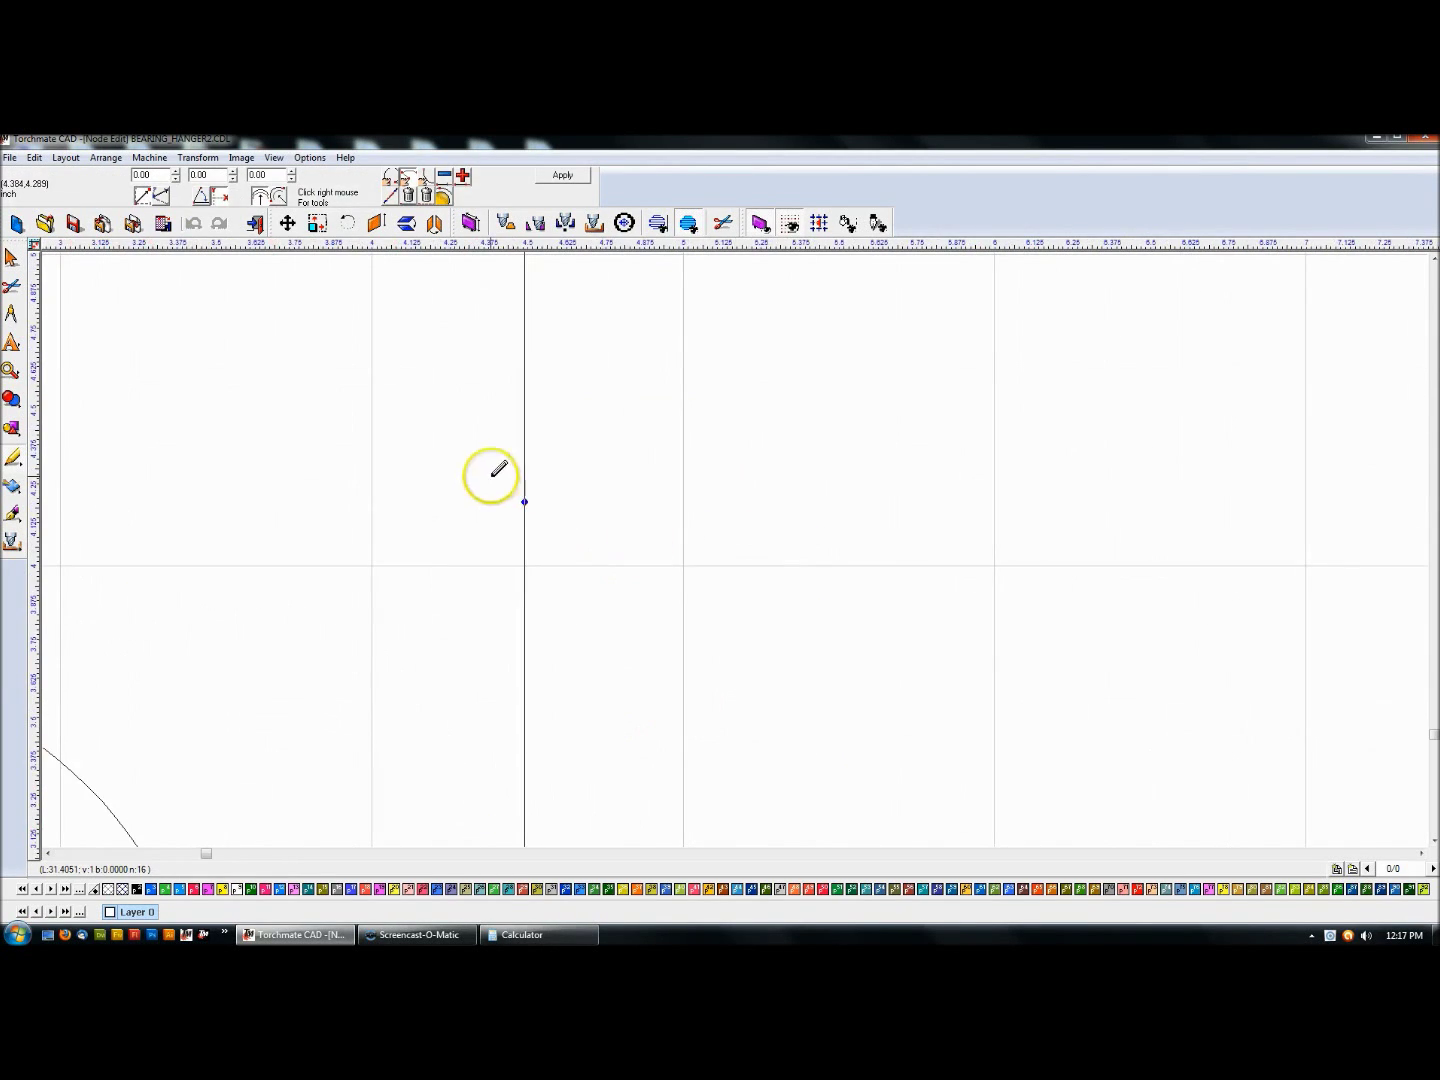
left_click_drag(489, 476, 585, 524)
right_click(525, 500)
left_click(522, 521)
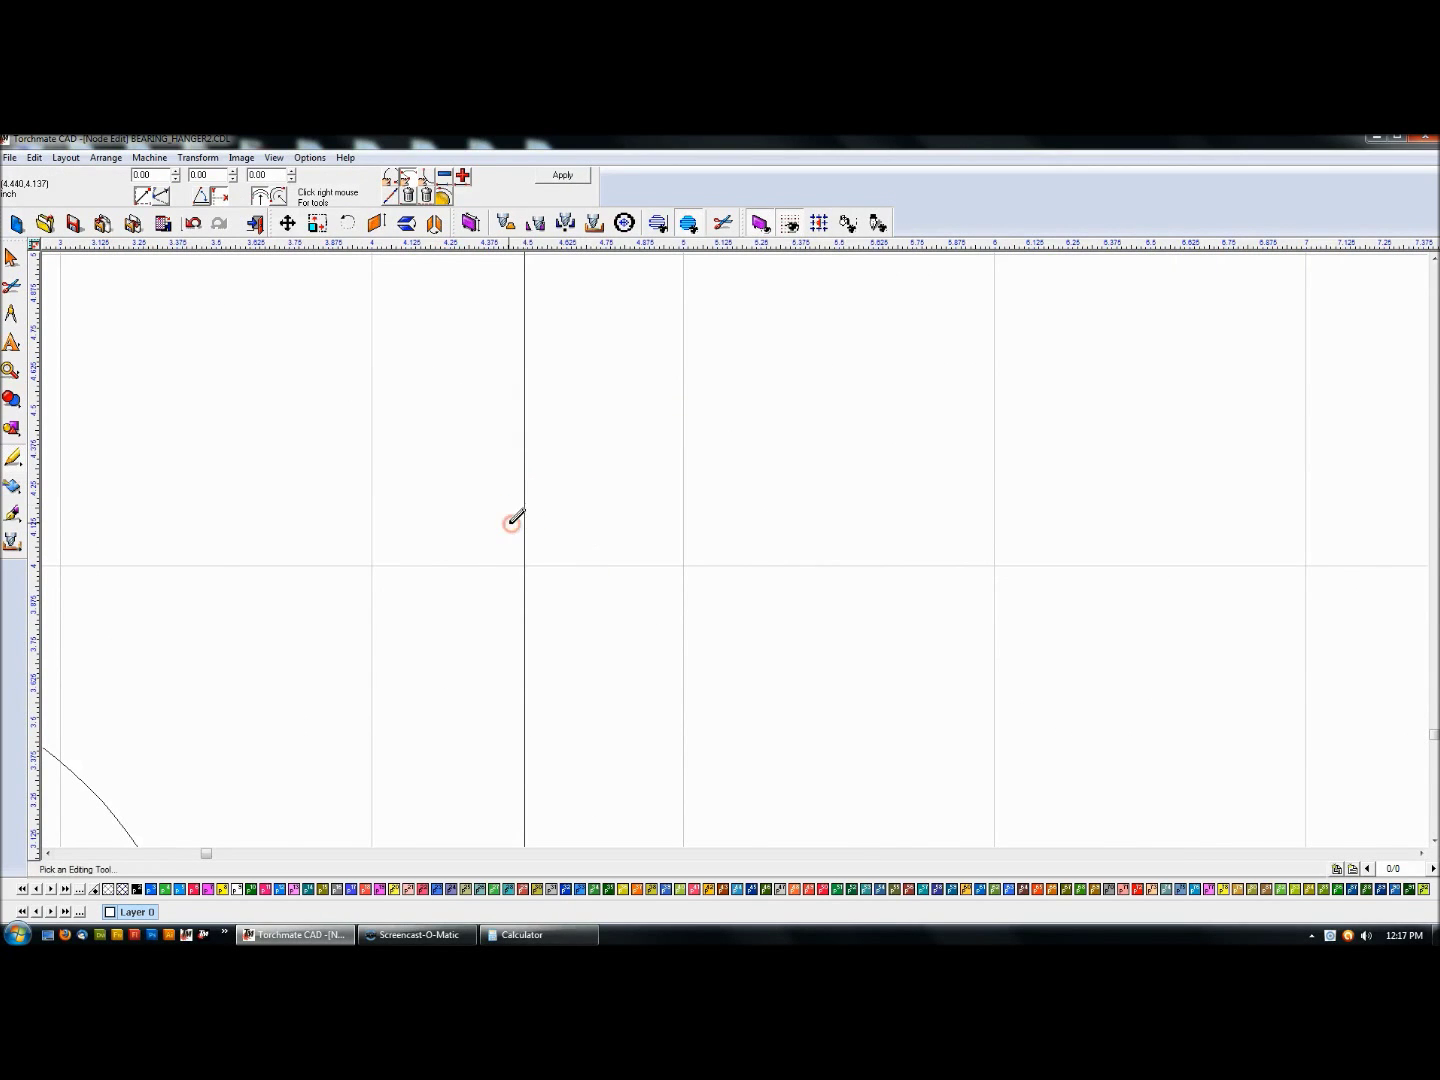
scroll(627, 545, "down", 5)
left_click_drag(423, 534, 481, 553)
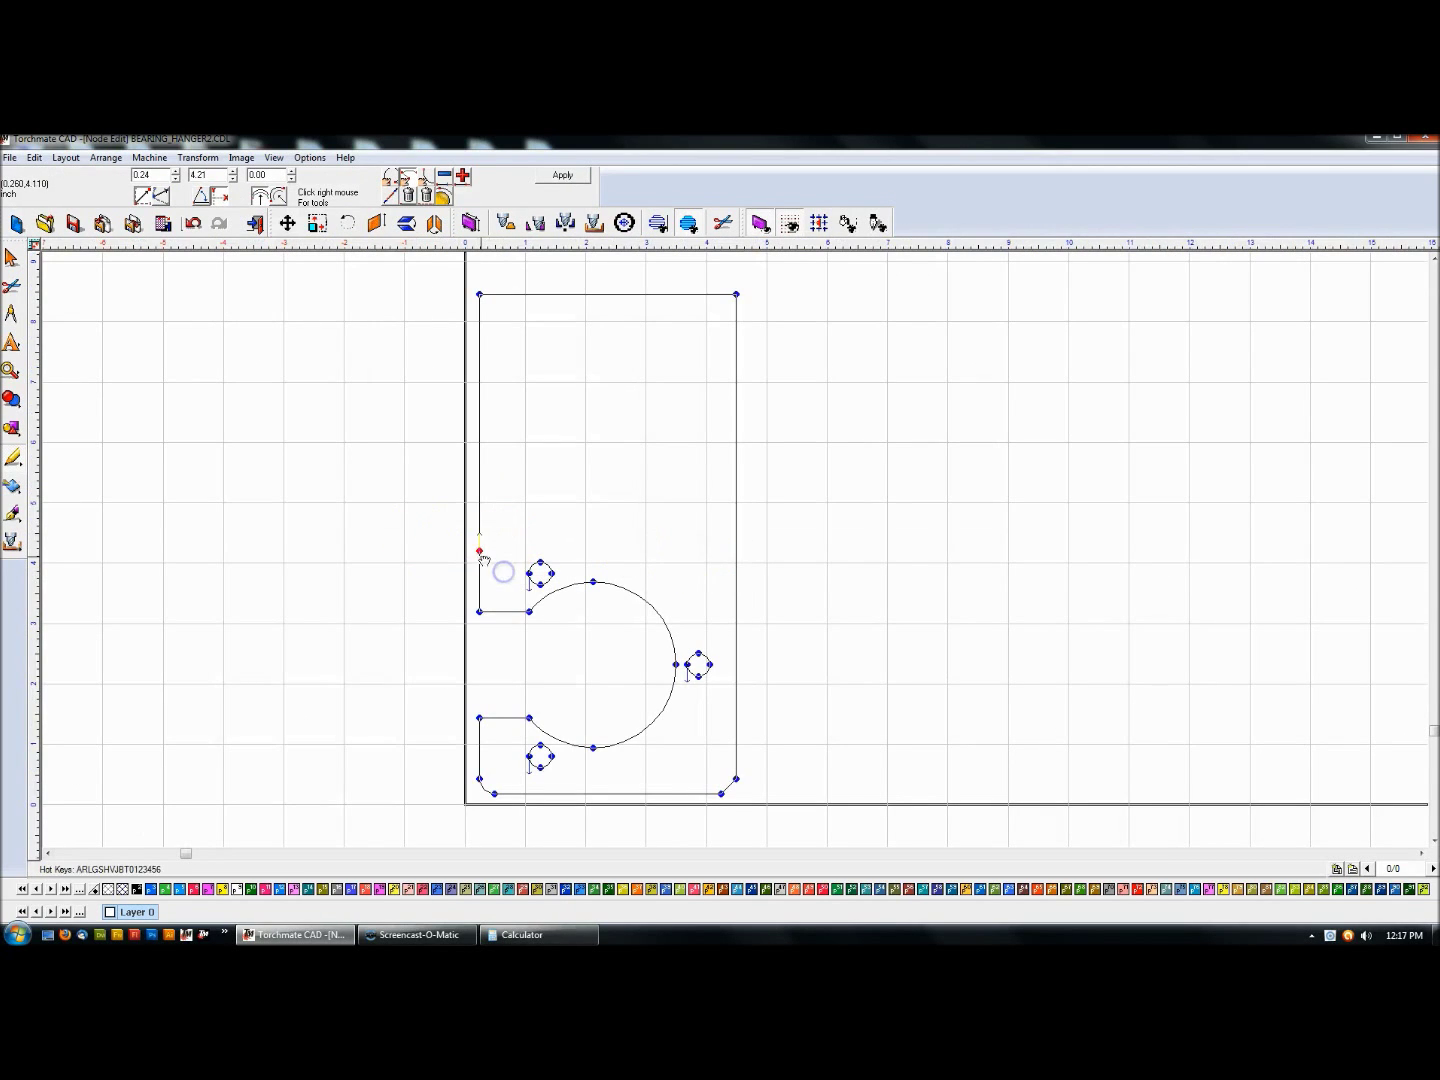
right_click(480, 551)
left_click(463, 569)
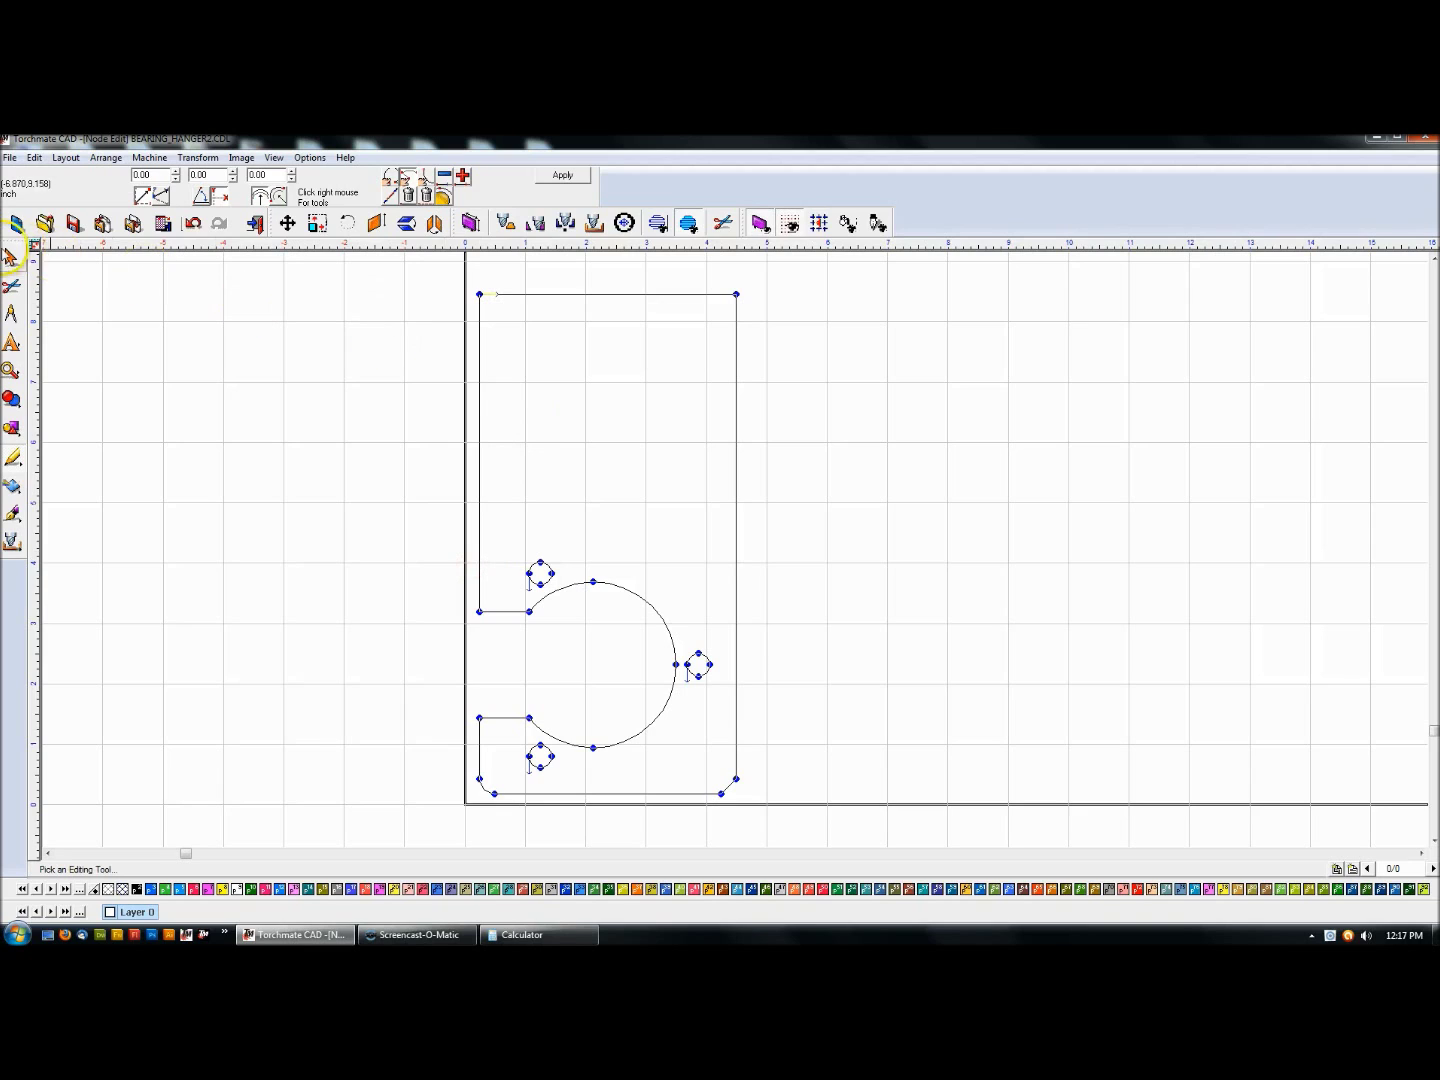
left_click(565, 175)
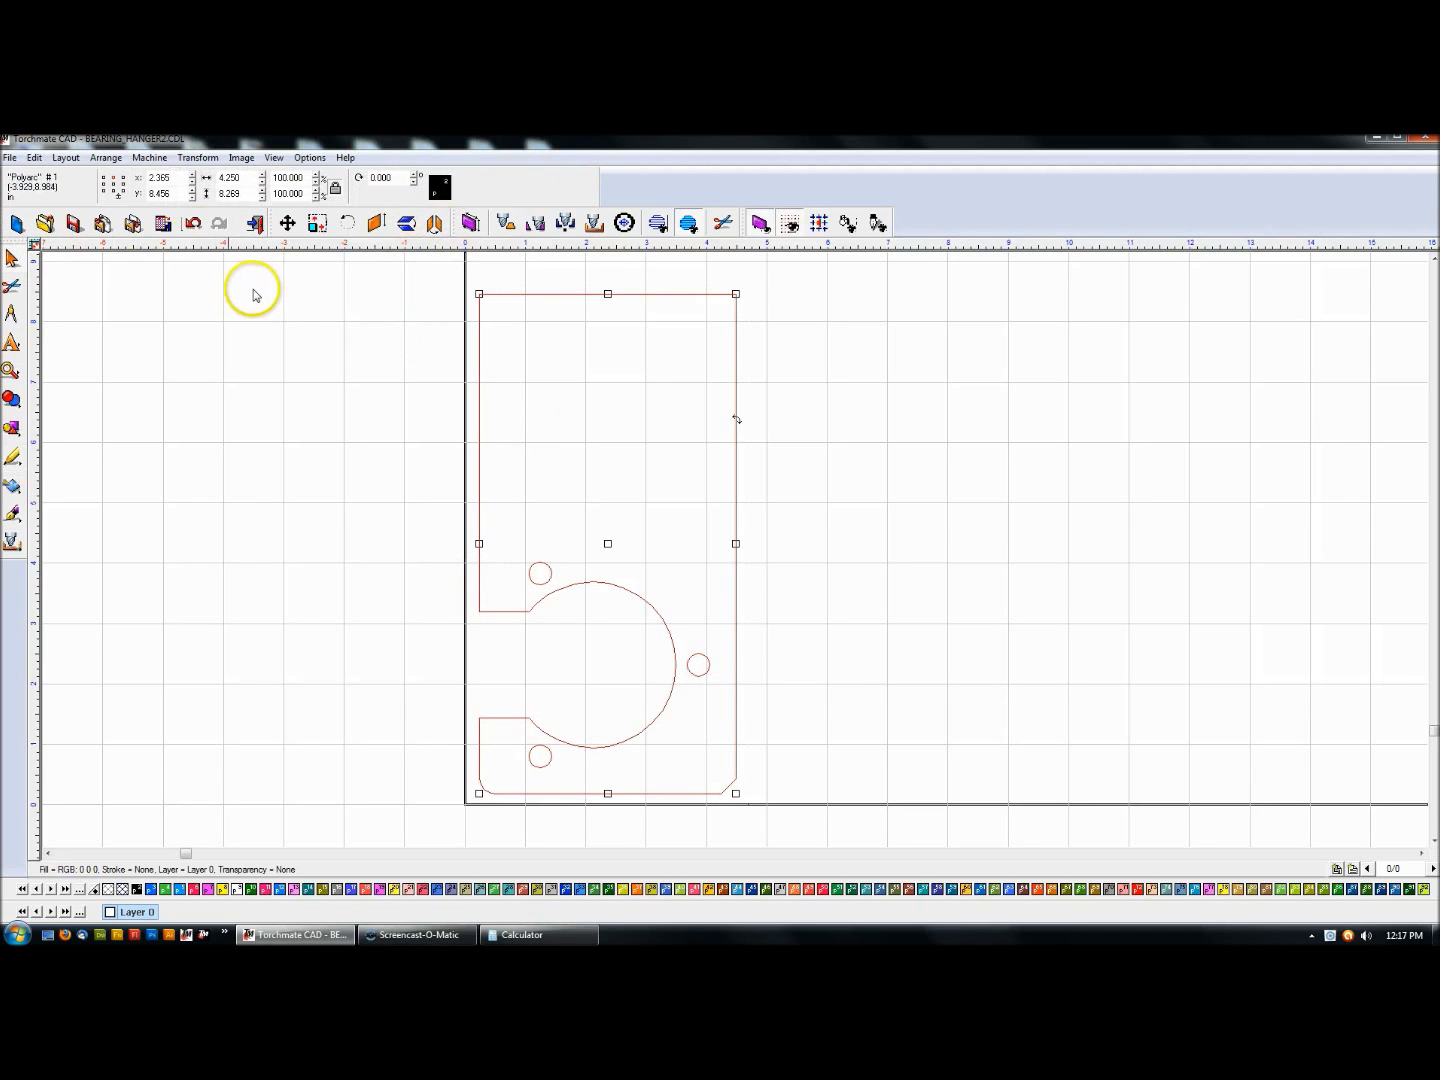
Miter the upper-right corner of the merged plate at 0.250 in with the fillet round corner tool.
left_click(195, 158)
left_click(221, 191)
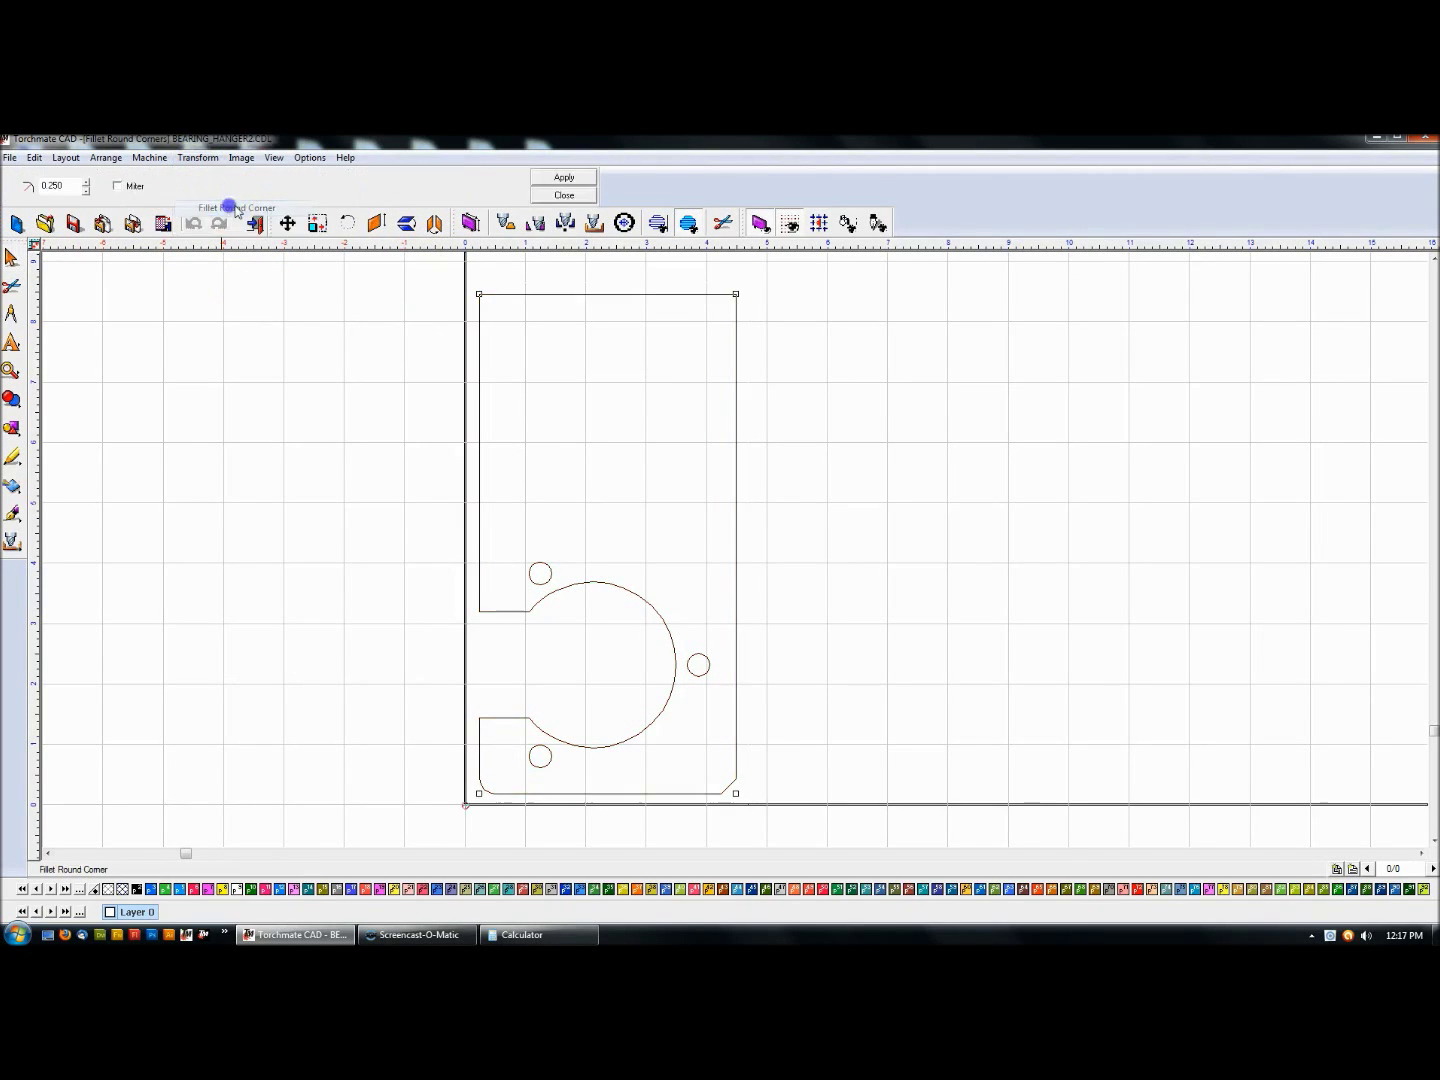
left_click(735, 293)
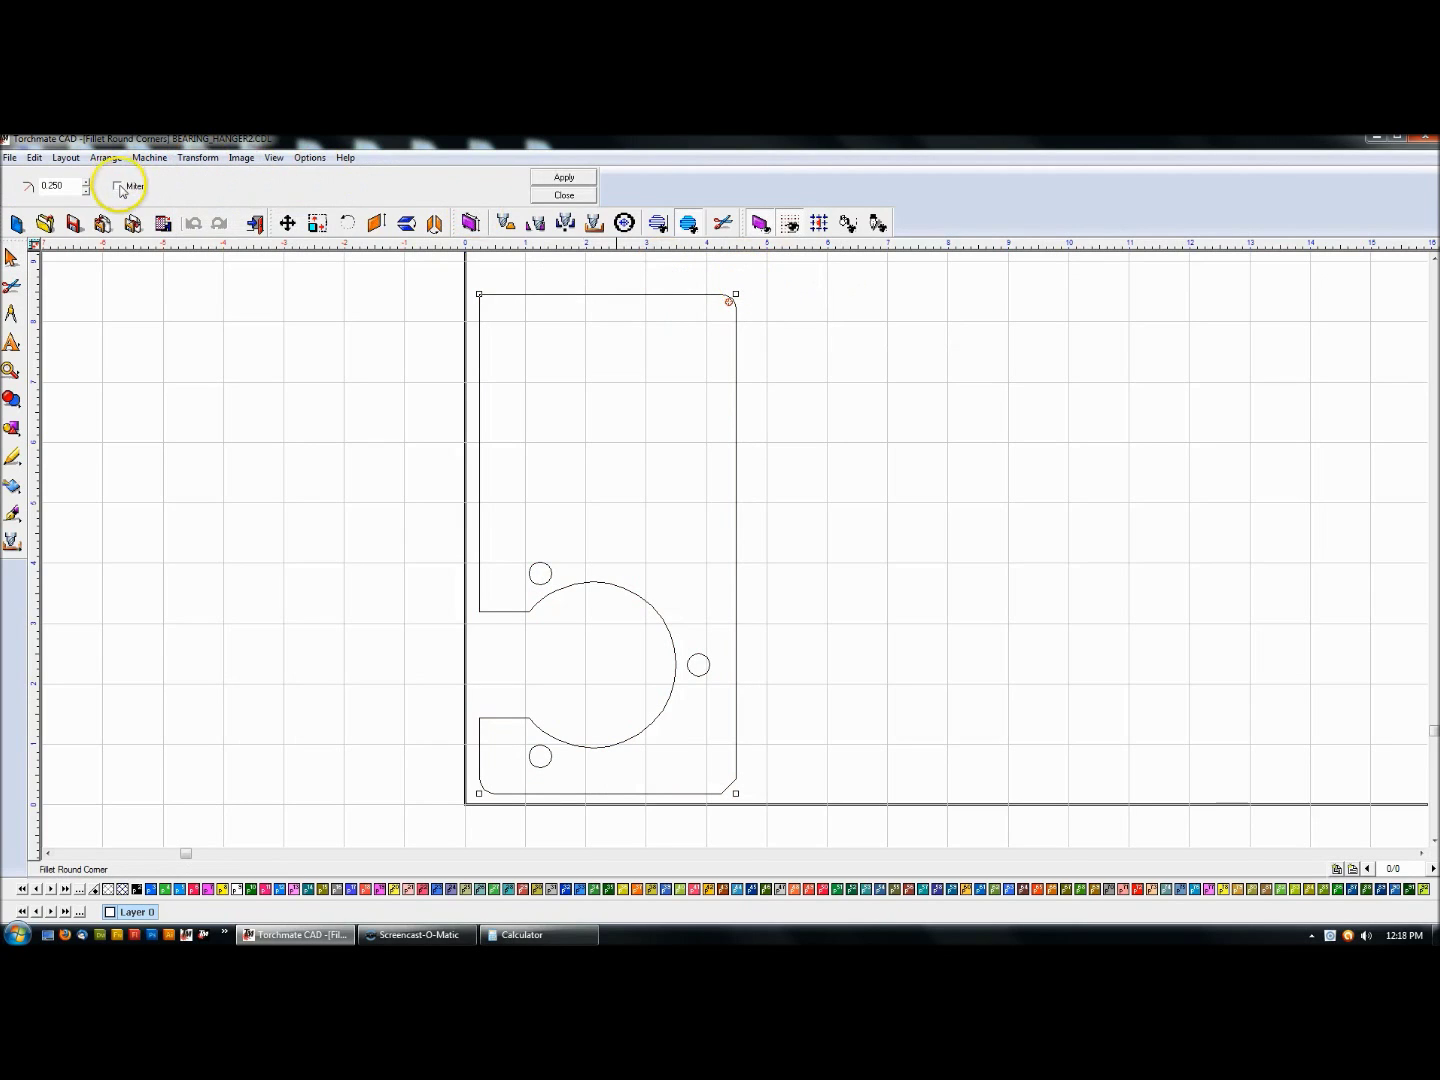
left_click(564, 194)
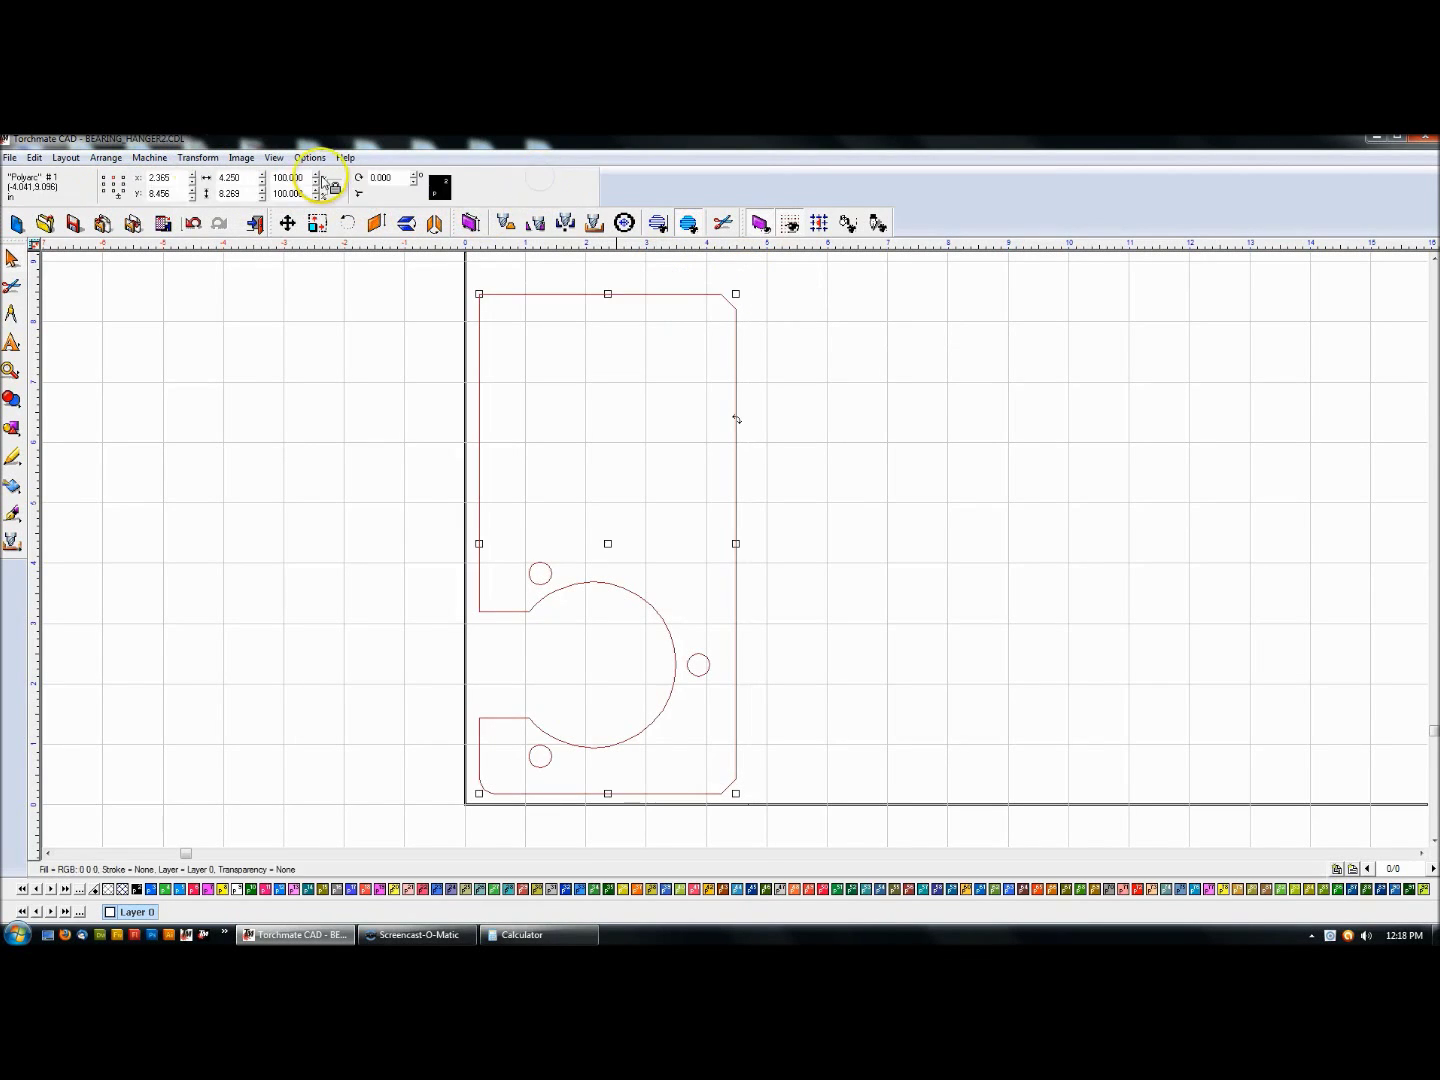
Round the upper-left corner of the plate with a 0.250 in fillet, with the miter option off.
left_click(205, 157)
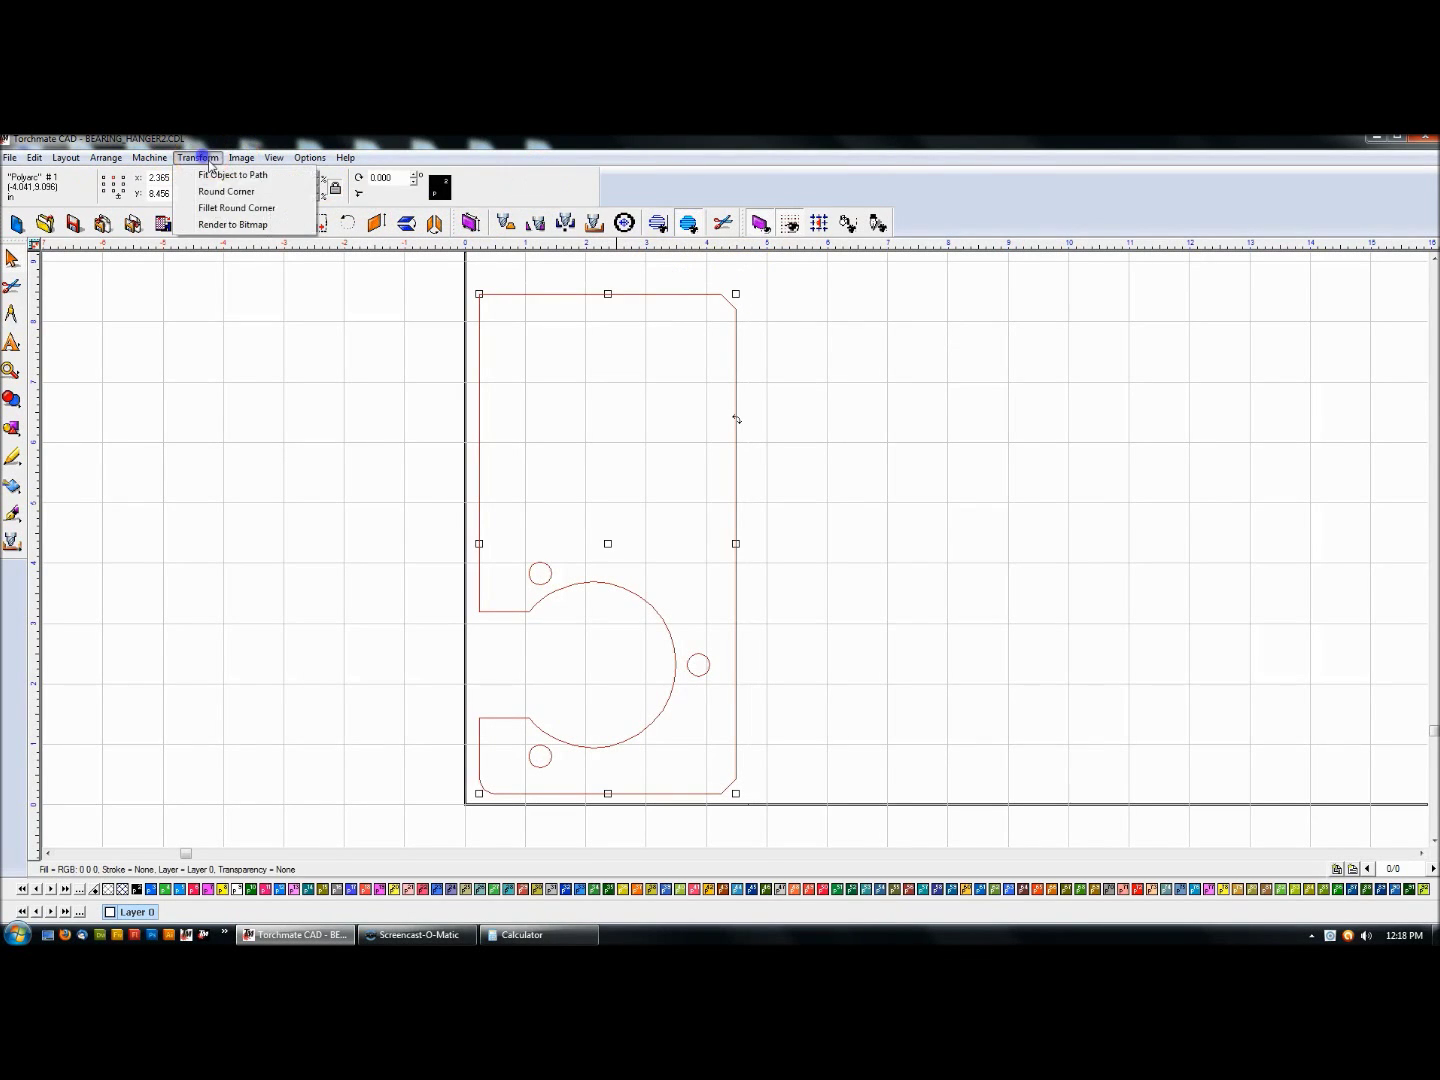
left_click(233, 207)
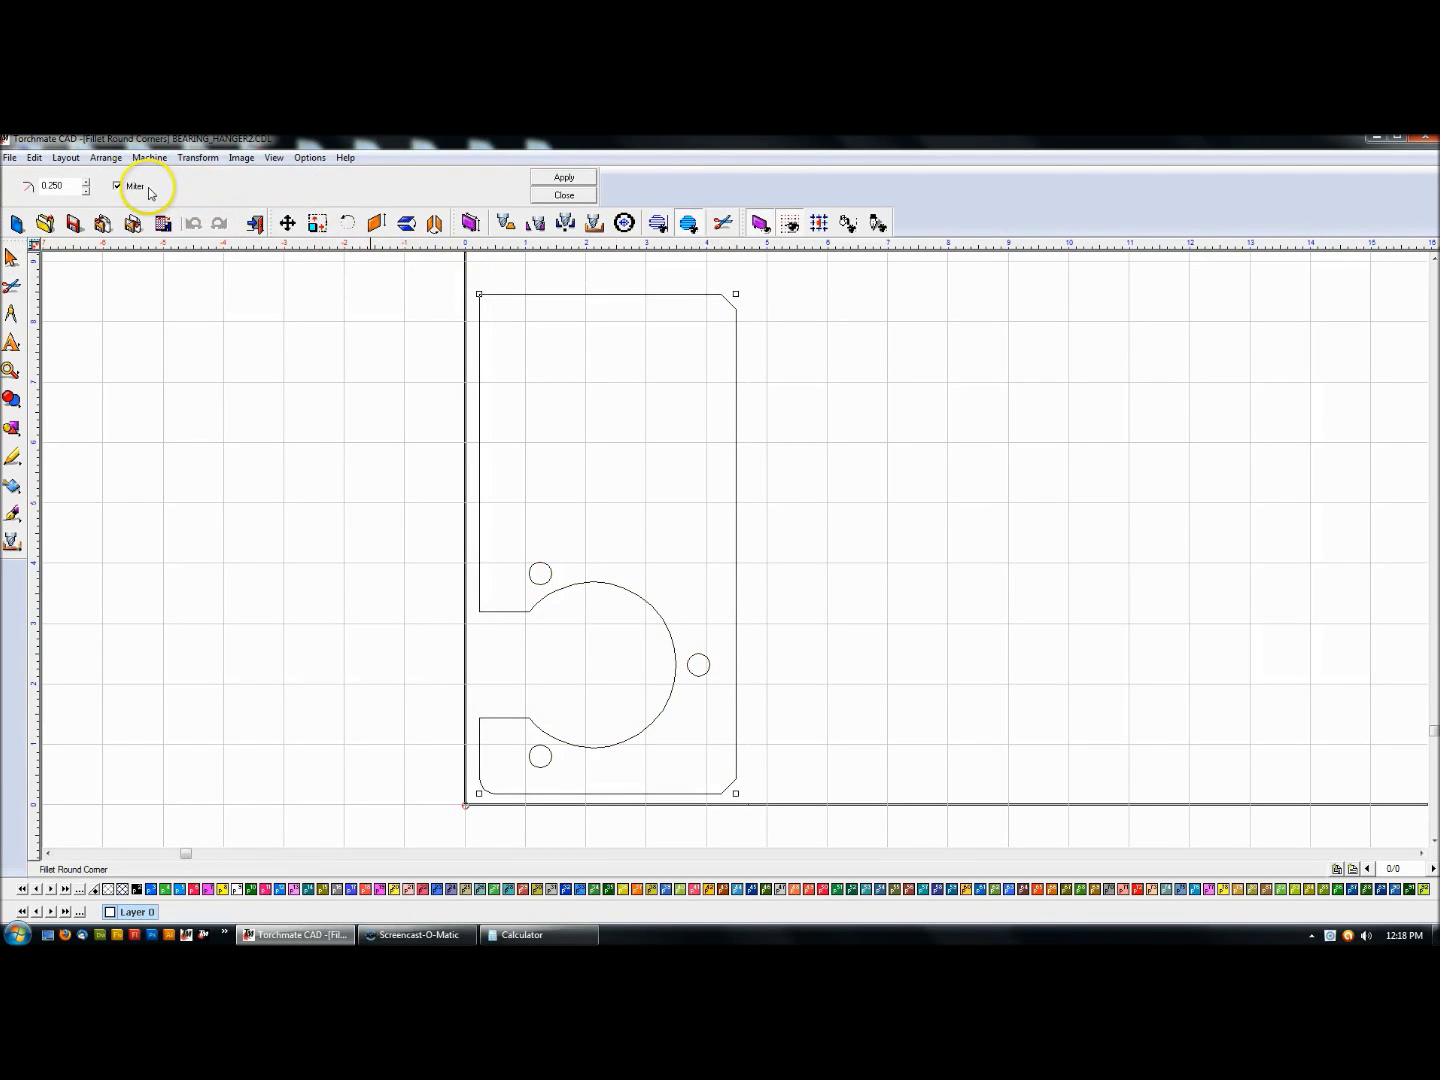
left_click(437, 285)
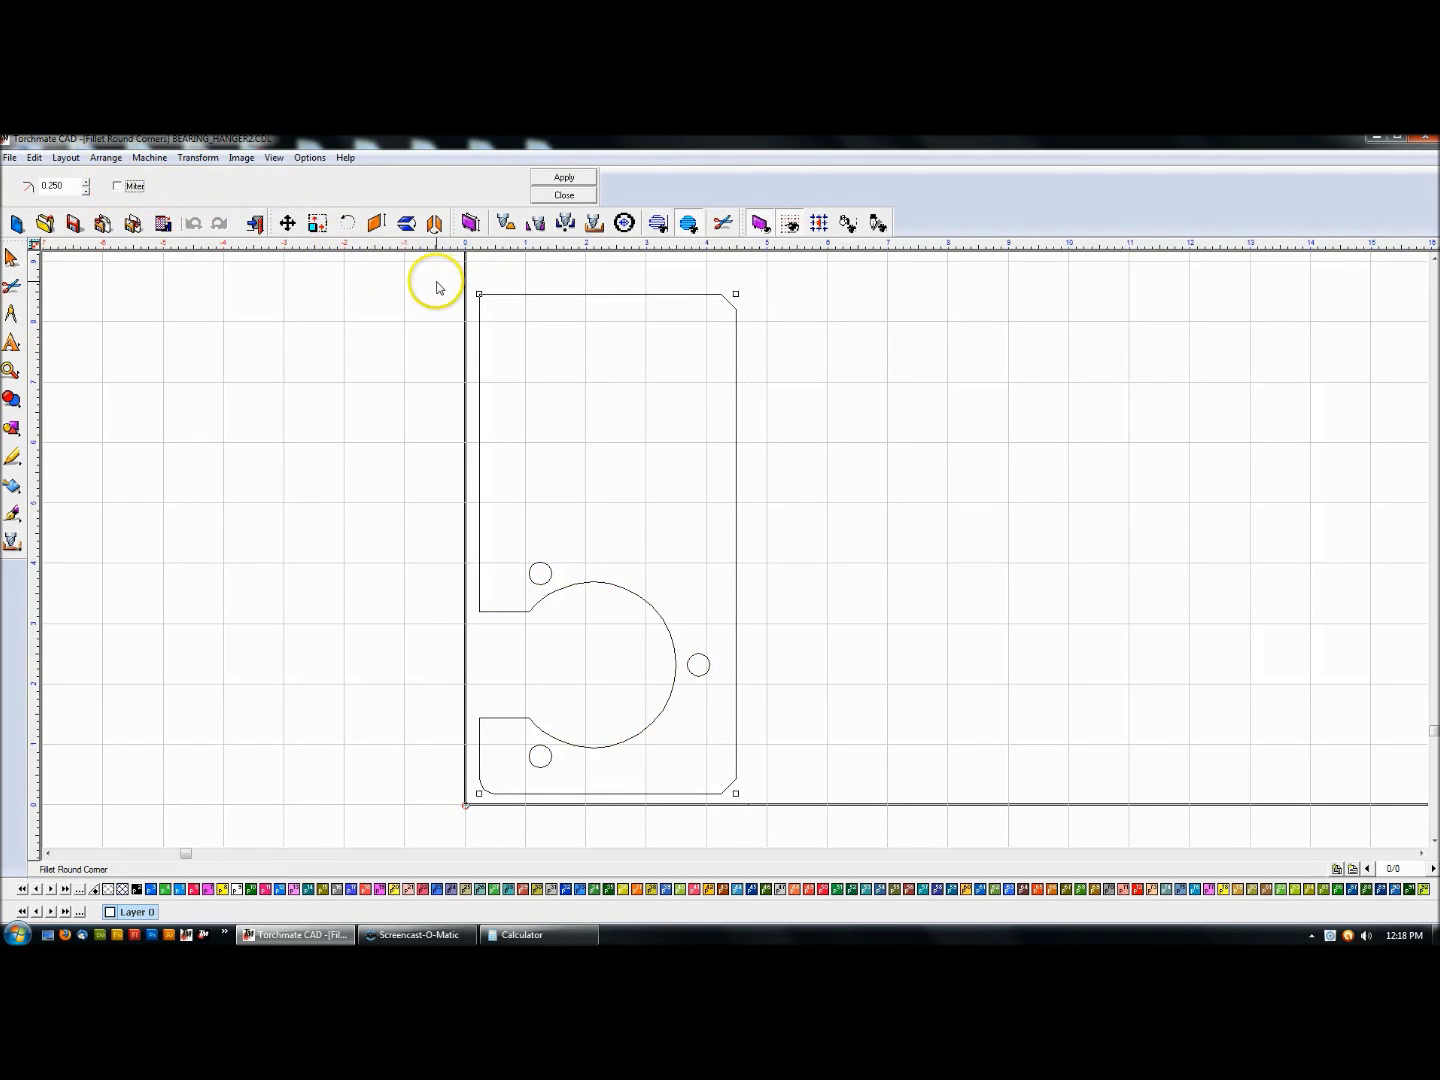
left_click(555, 194)
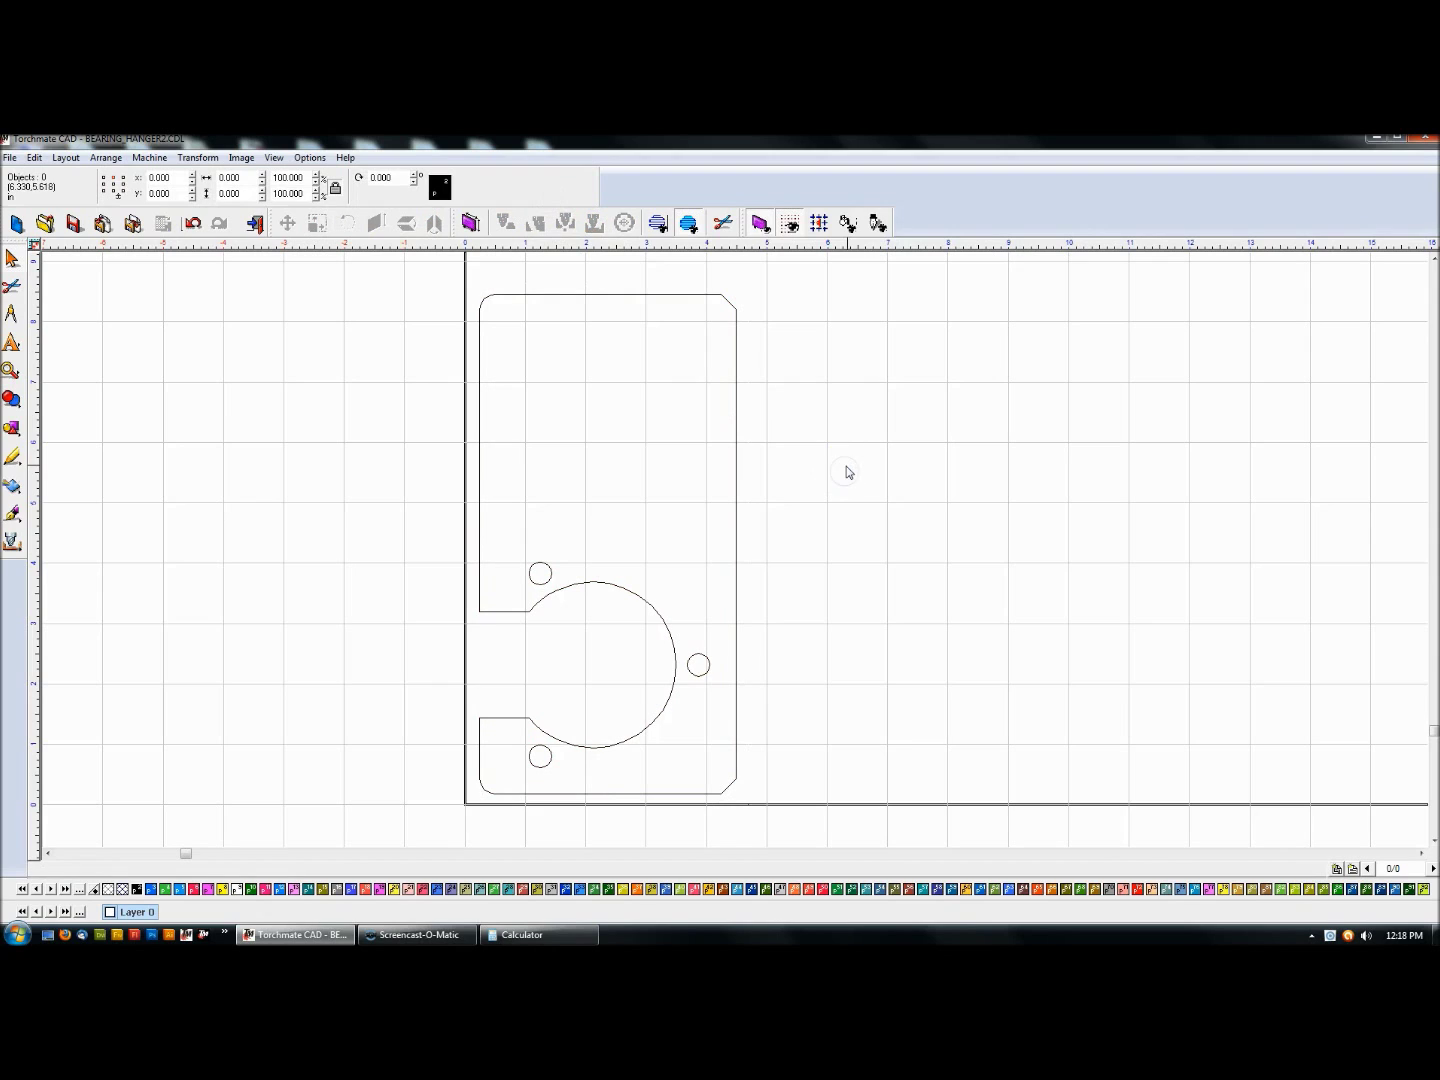
Position the plate's lower-left corner at X 0, Y 0 on the page.
left_click_drag(460, 270, 736, 419)
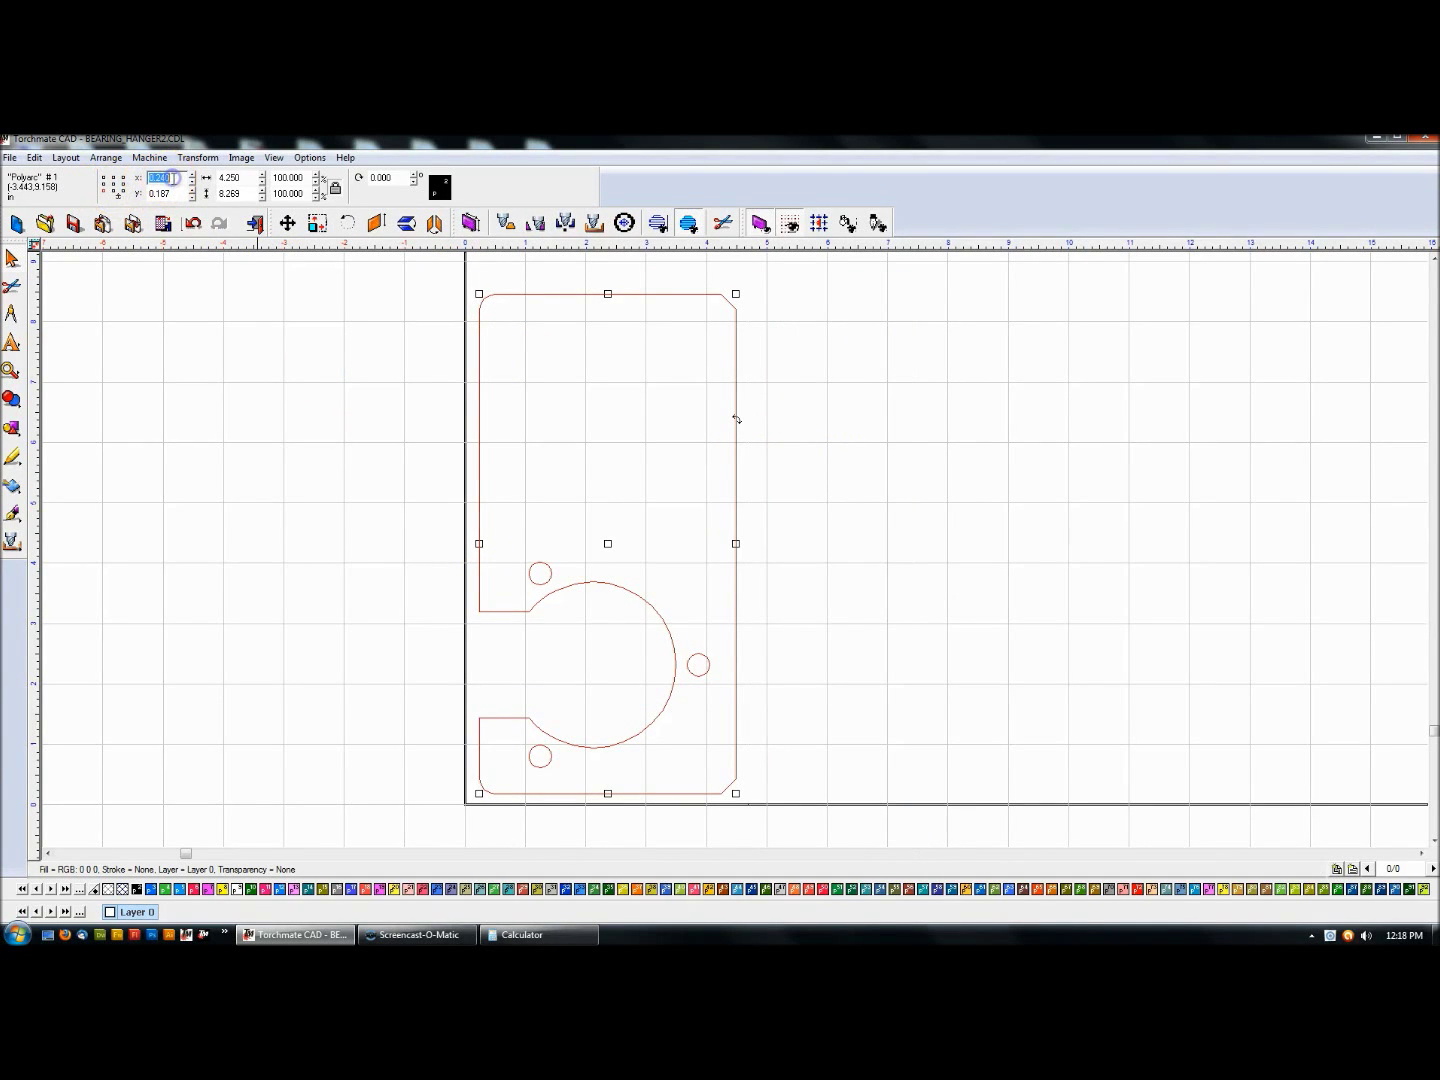
type("0")
key("Tab")
type("0")
key("Return")
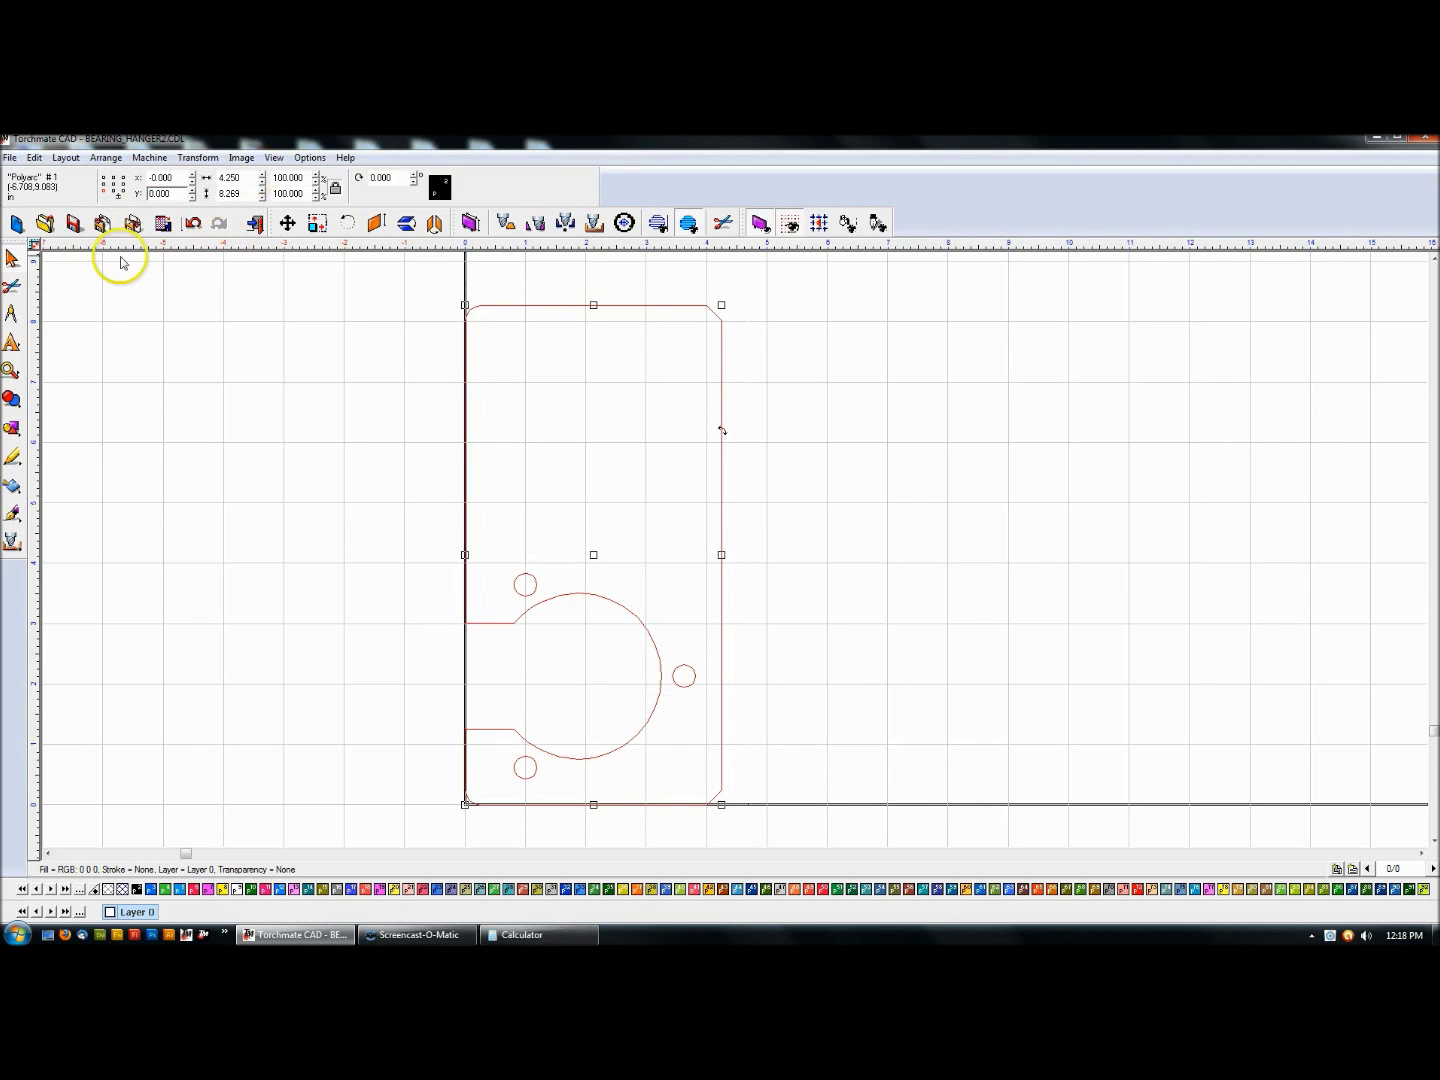
left_click(198, 376)
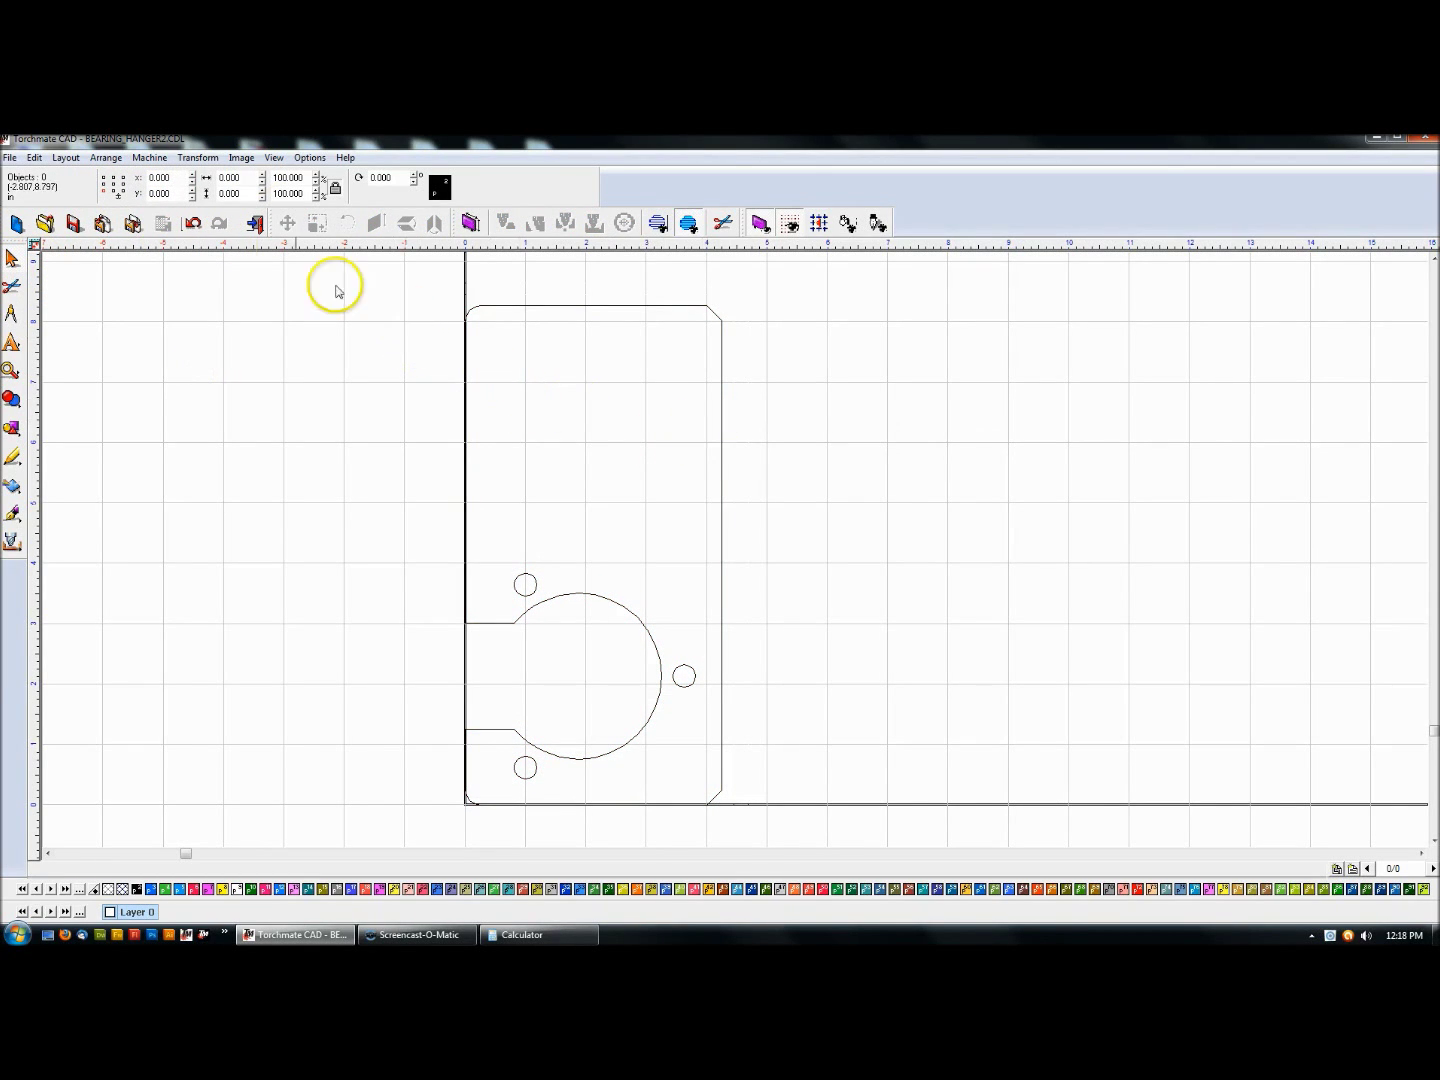
Print the plate drawing at 100% scale on the HP Officejet 6700 (Network), checking the page in the print preview.
left_click(10, 157)
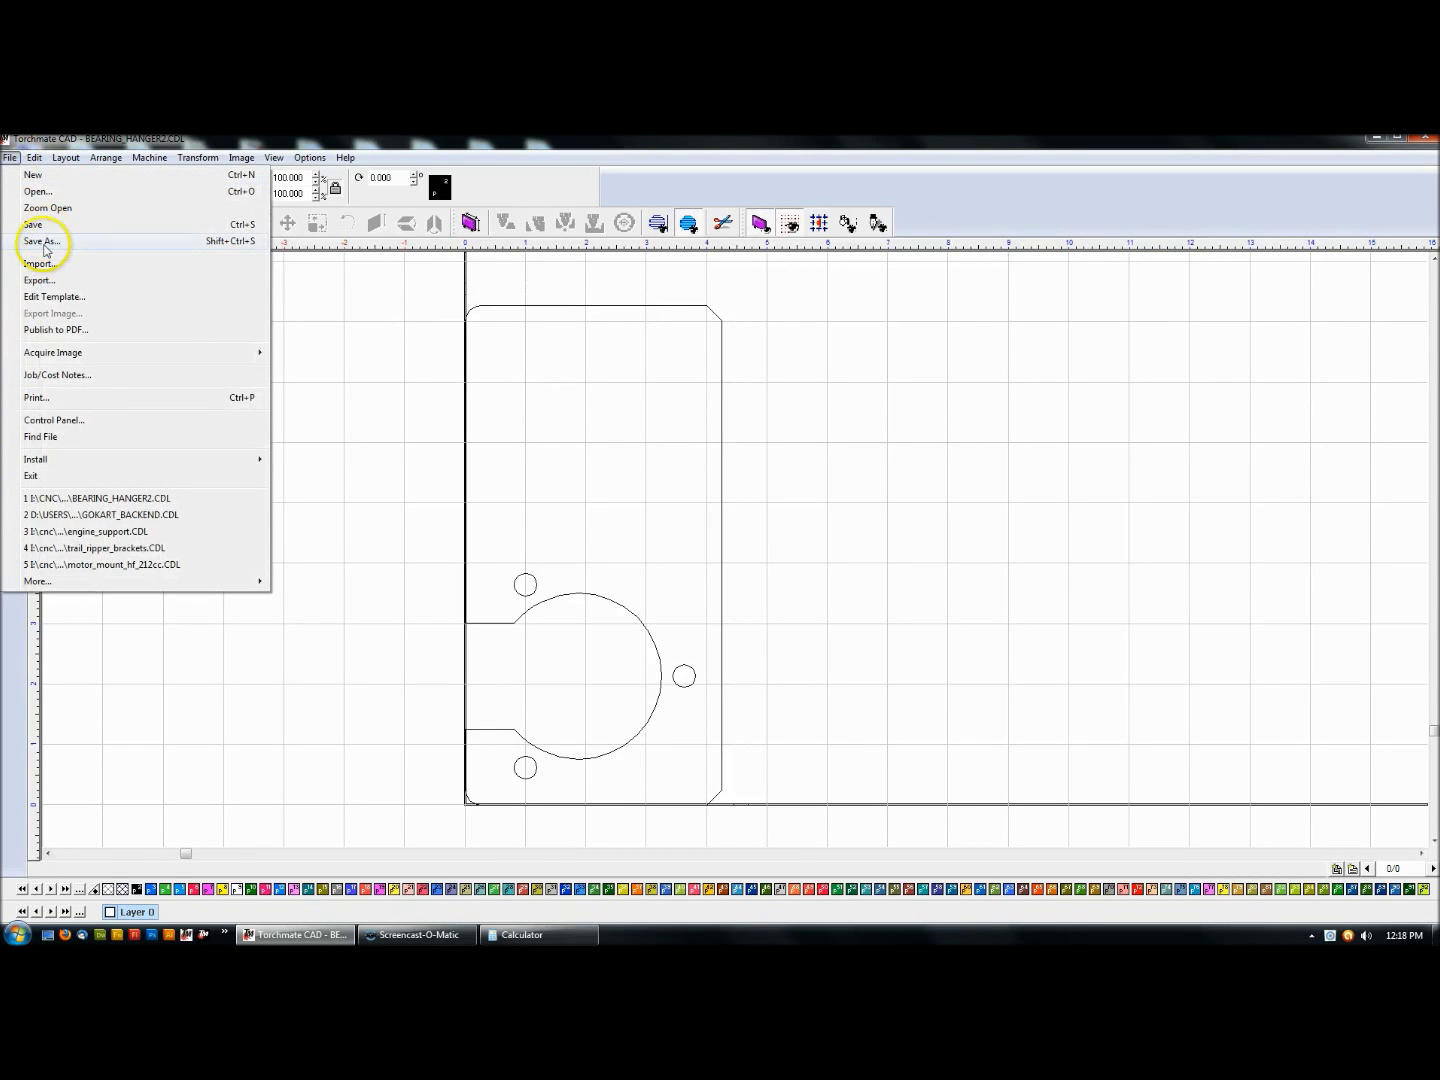
left_click(52, 398)
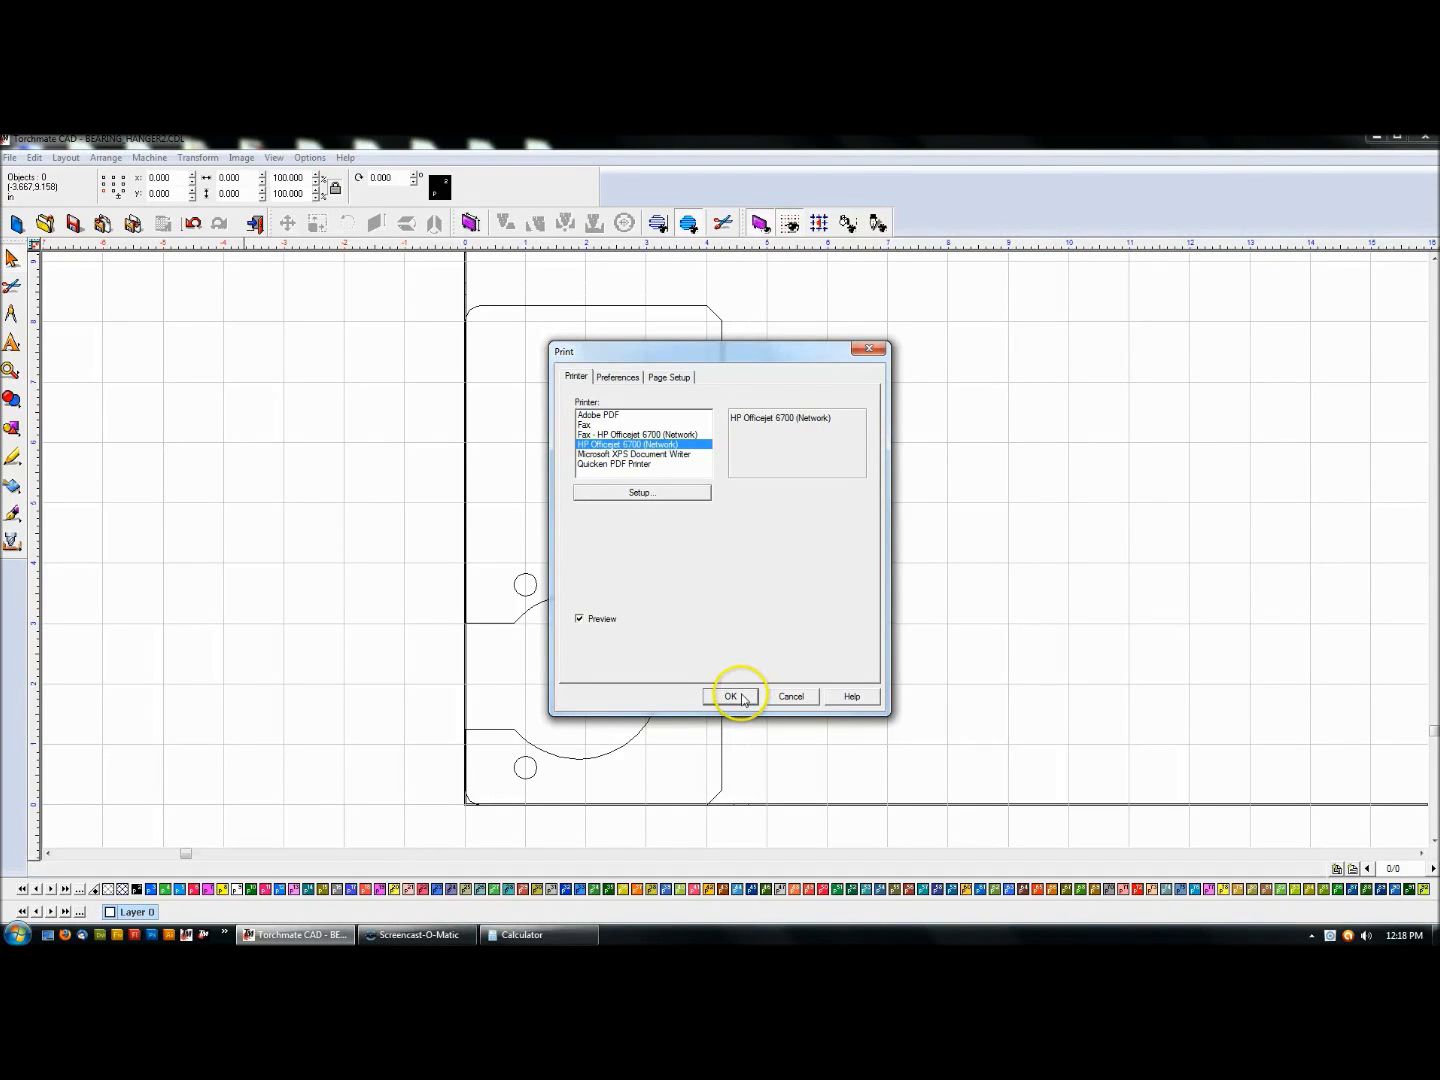
left_click(742, 697)
scroll(739, 554, "down", 3)
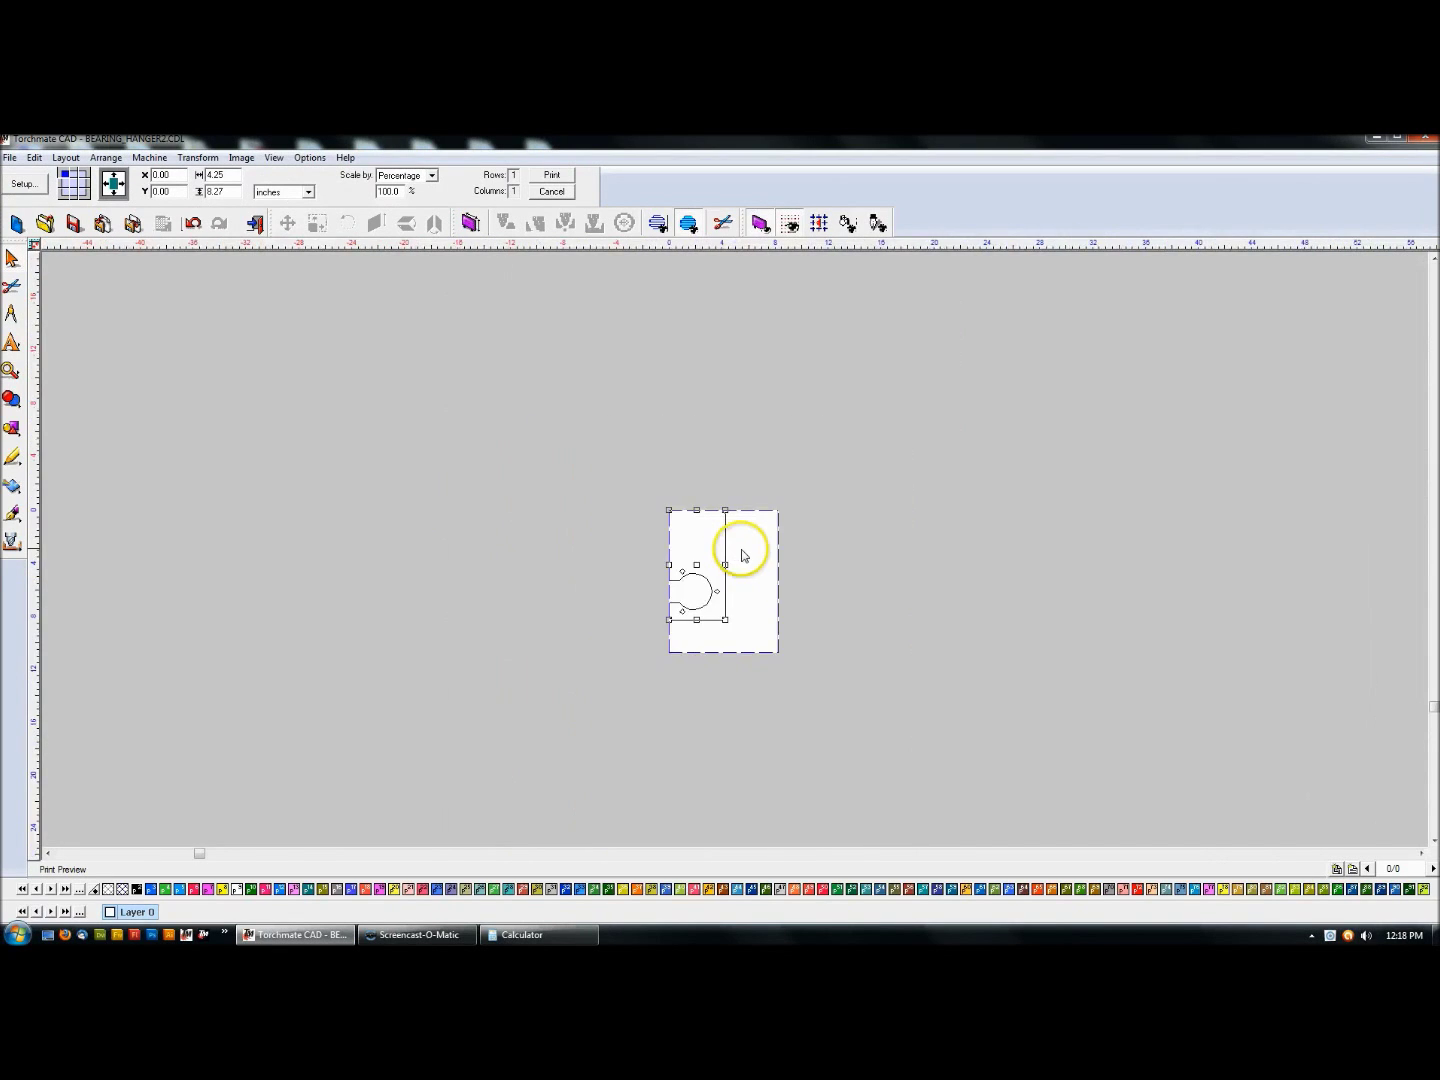
scroll(737, 551, "up", 2)
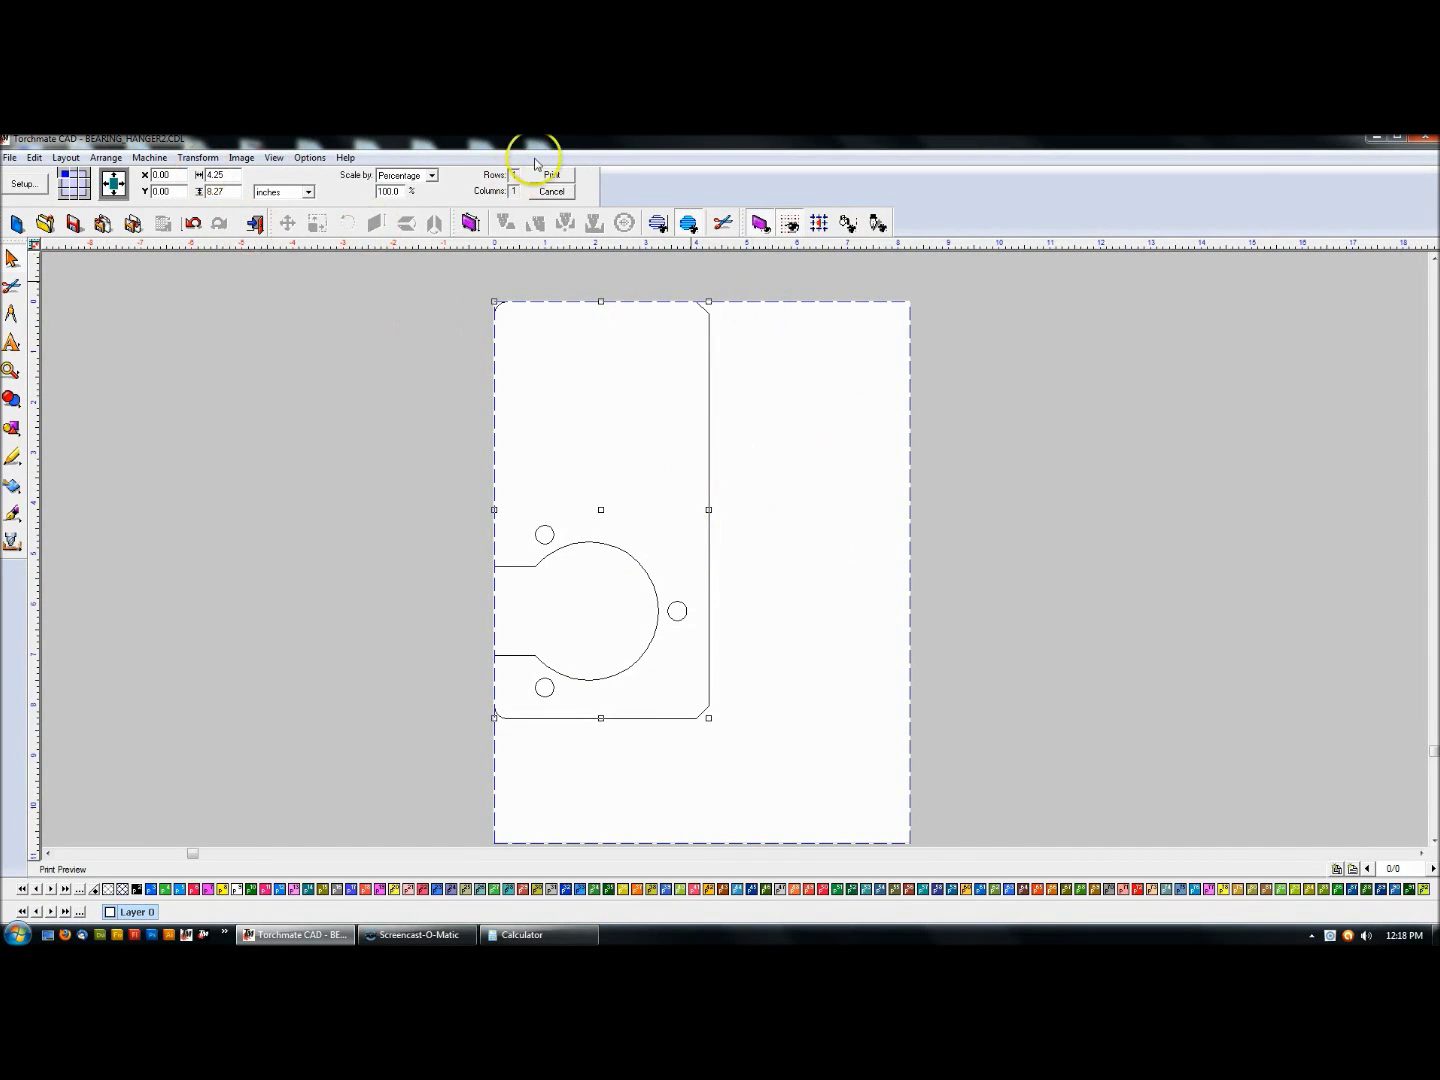
left_click(560, 178)
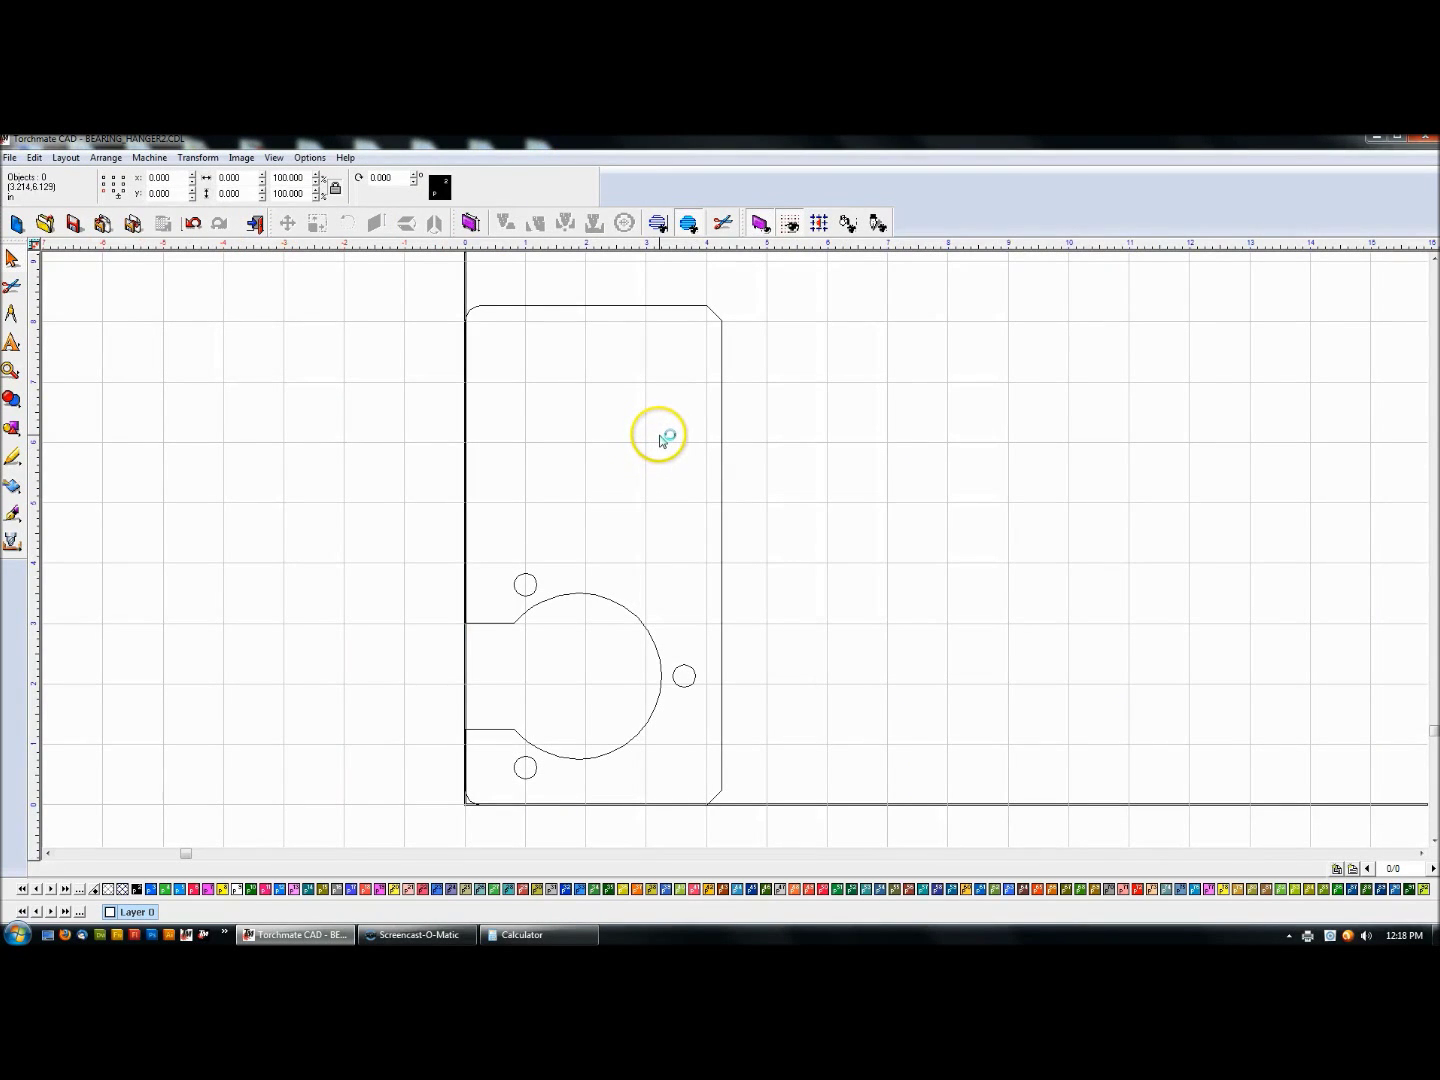